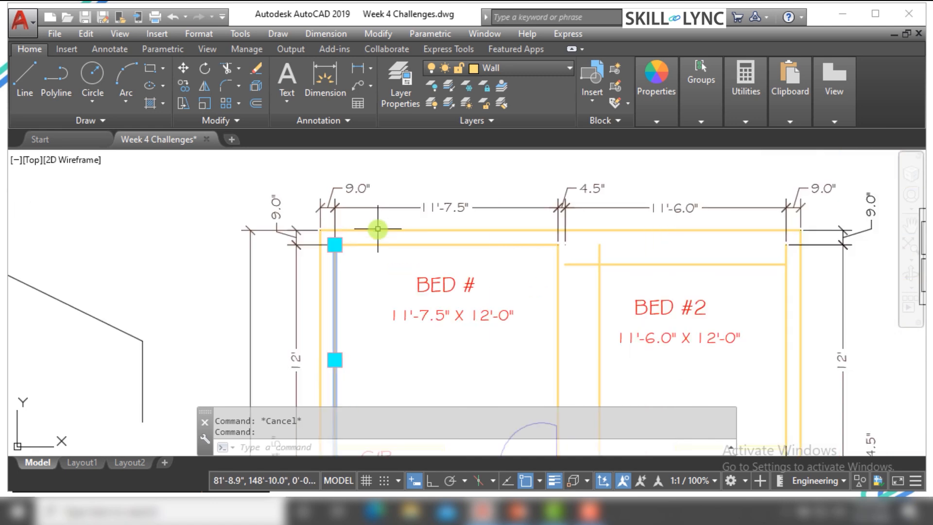
Stretch the upper endpoint of the left inner wall line of BED # straight up by about 6'-2"
scroll(360, 271, down, 2)
scroll(379, 304, down, 2)
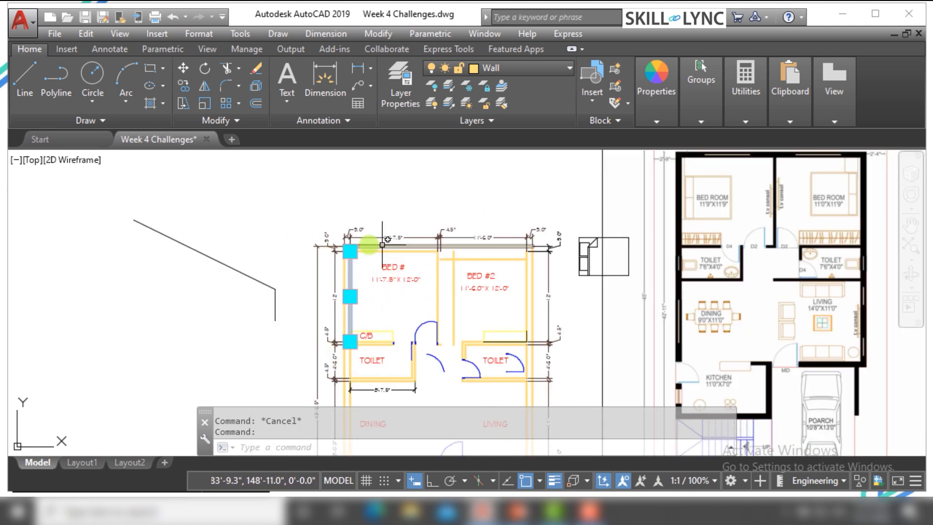
scroll(408, 334, up, 2)
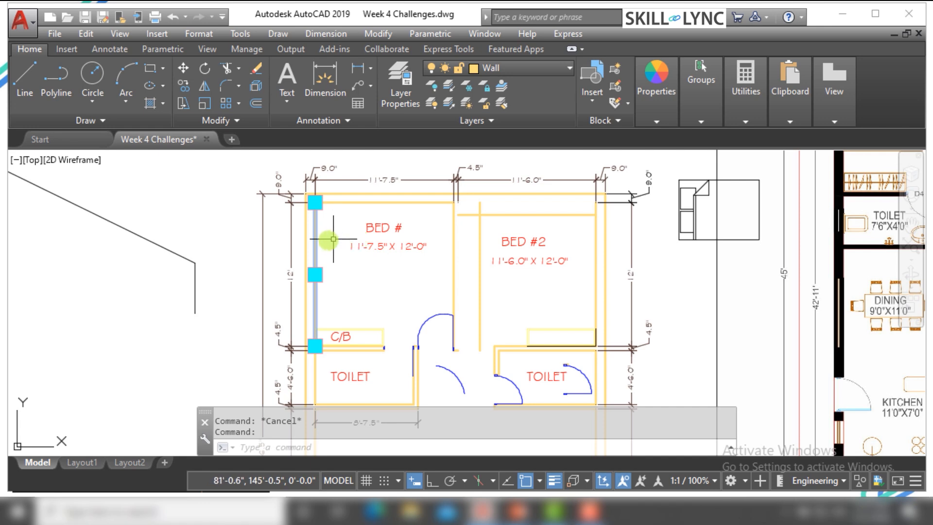
scroll(315, 202, up, 4)
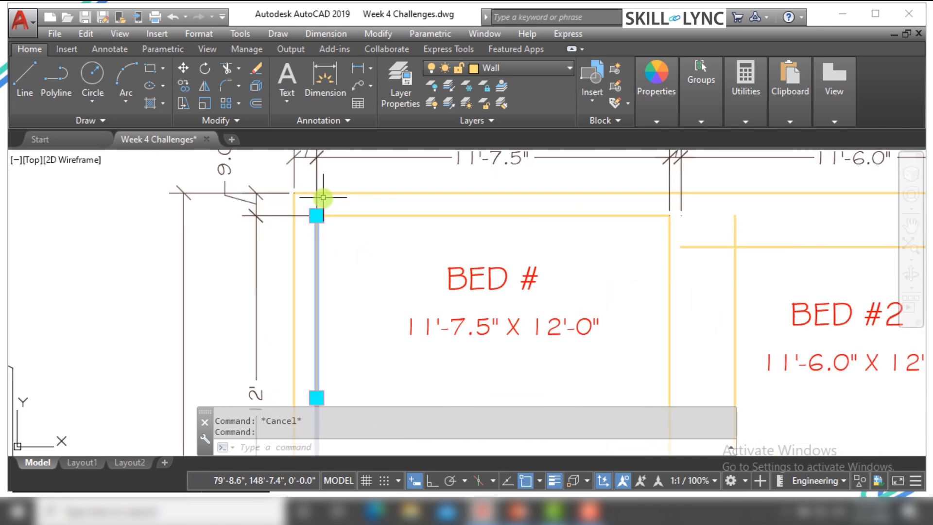
mouse_move(317, 215)
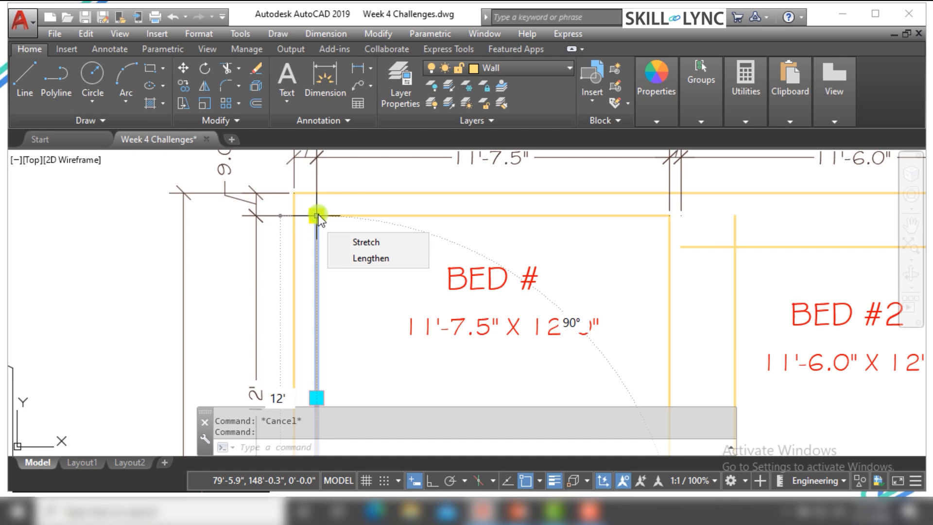
click(317, 216)
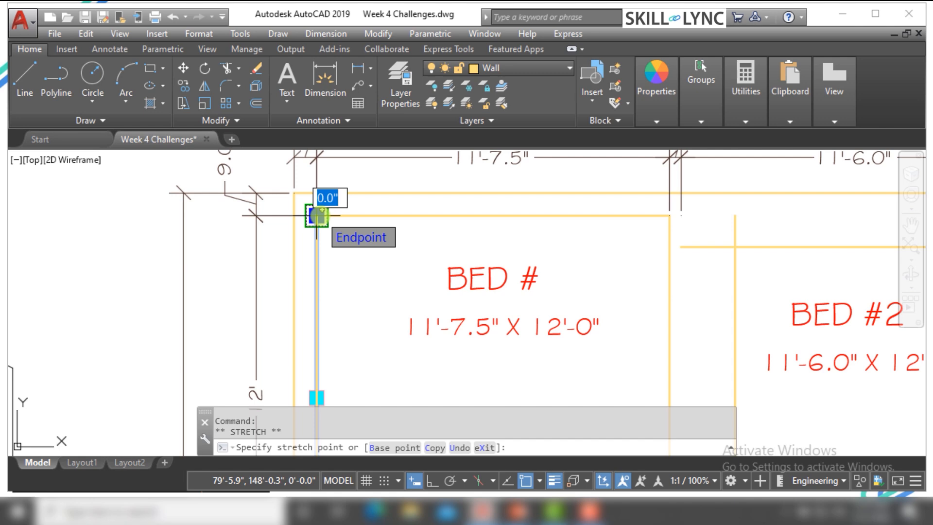
right_click(317, 216)
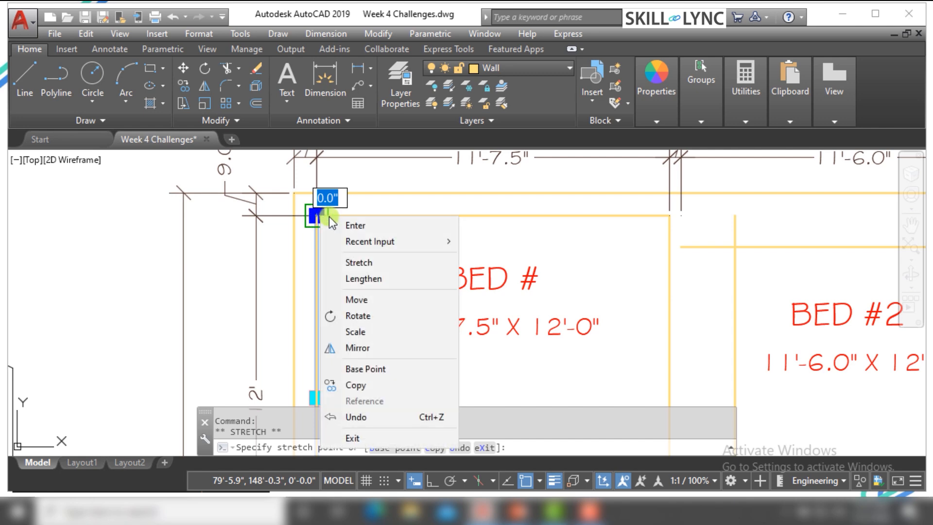
click(375, 263)
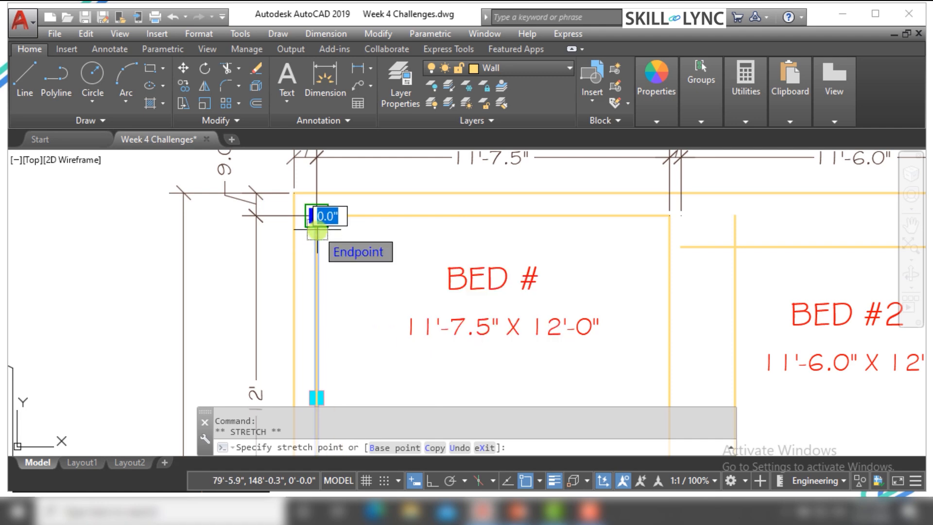
scroll(316, 232, down, 4)
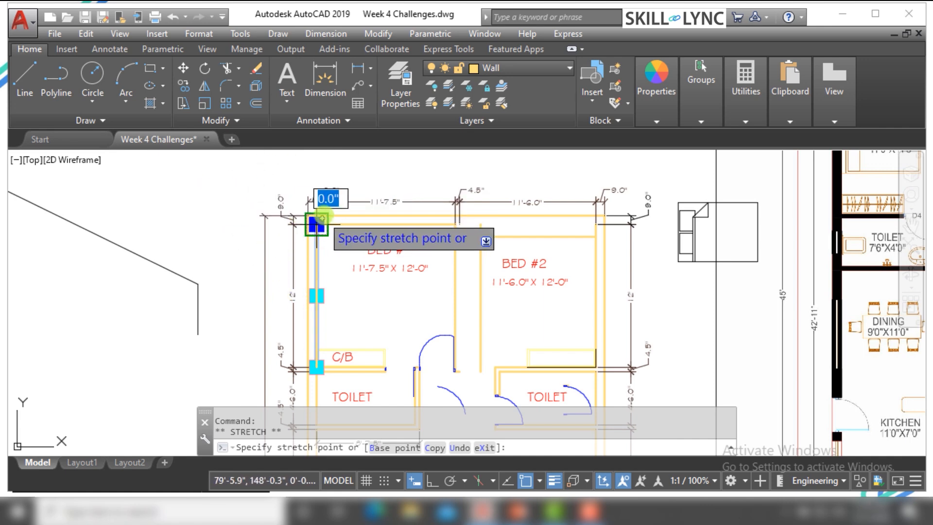
scroll(317, 212, down, 4)
scroll(316, 215, up, 6)
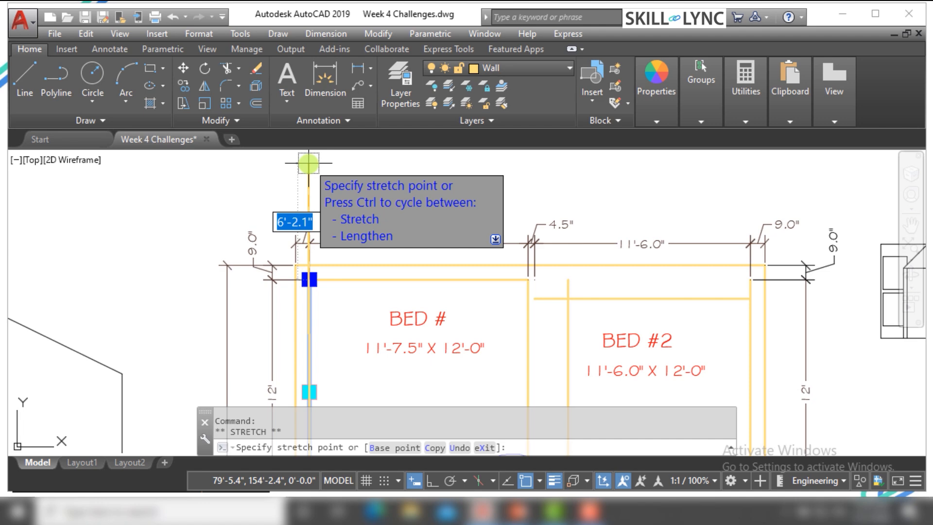
scroll(431, 220, down, 4)
scroll(397, 242, down, 2)
key(Escape)
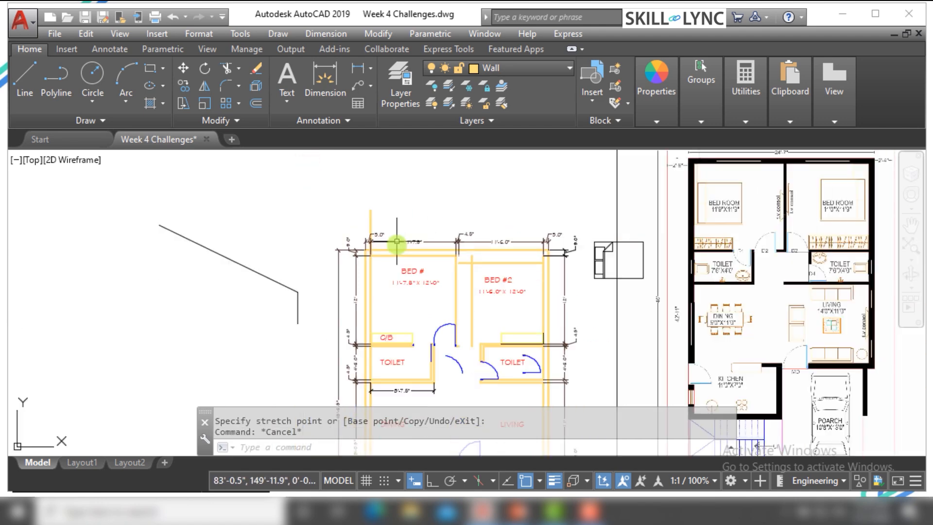
scroll(397, 242, down, 2)
key(Escape)
Relocate the loose vertical wall line in BED #2 by its midpoint, placing it further right and slightly lower inside the room
scroll(423, 306, up, 4)
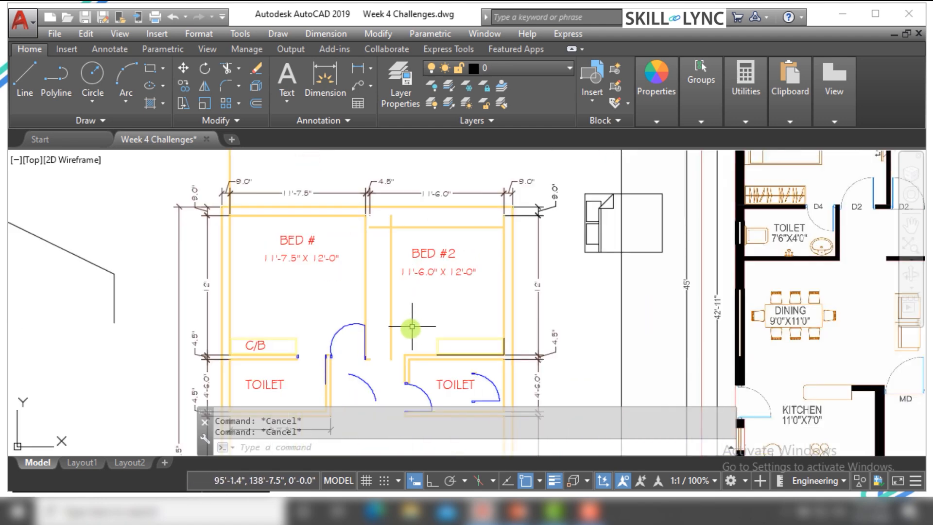
scroll(395, 238, up, 2)
click(399, 243)
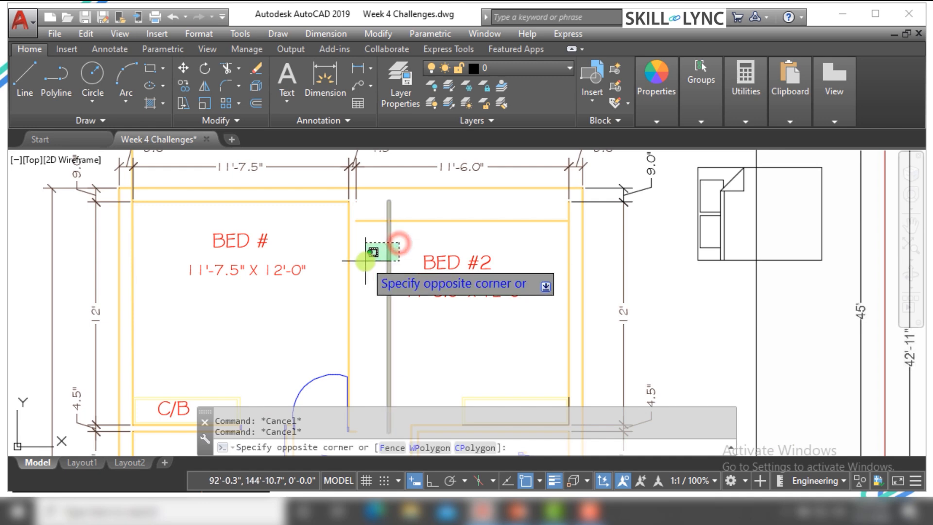
click(365, 260)
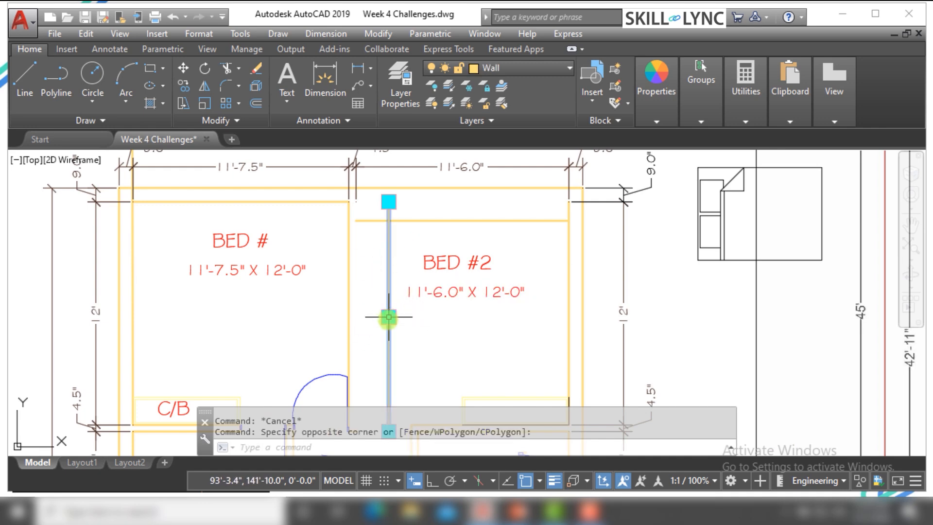
click(389, 316)
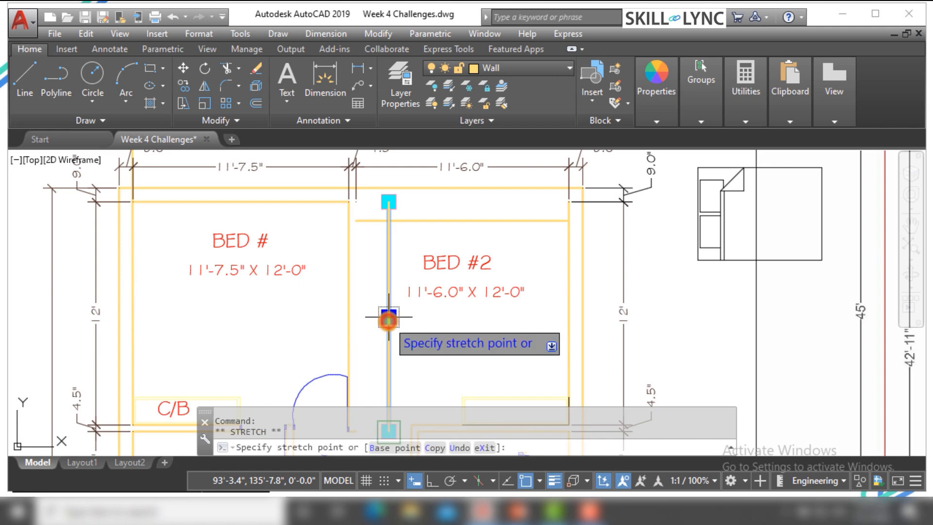
right_click(389, 318)
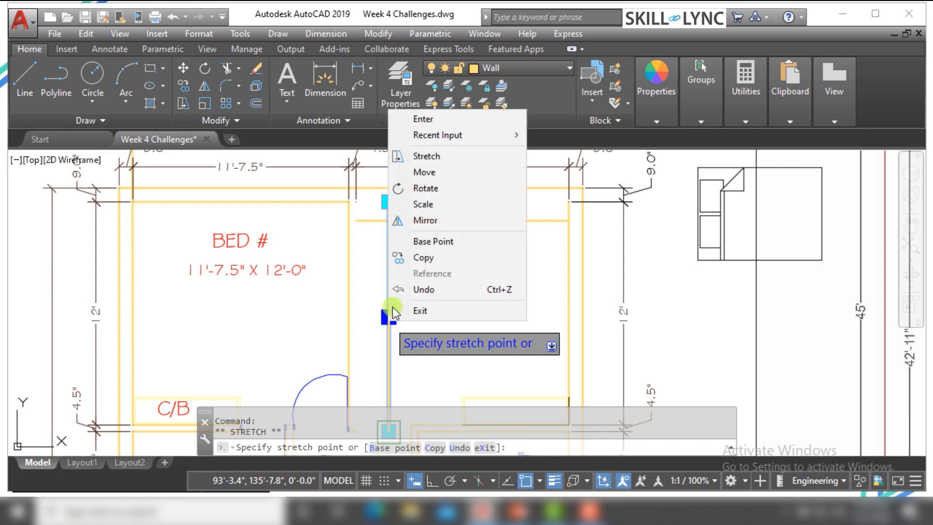
click(431, 157)
click(513, 327)
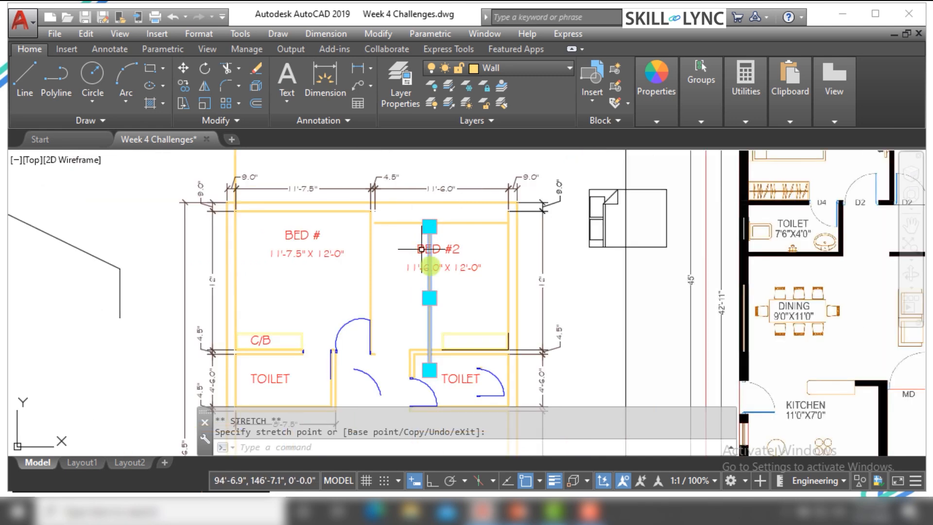
Stretch the upper endpoint of the relocated BED #2 wall line to the outer top-right corner of the floor plan
scroll(406, 227, down, 2)
scroll(431, 174, up, 3)
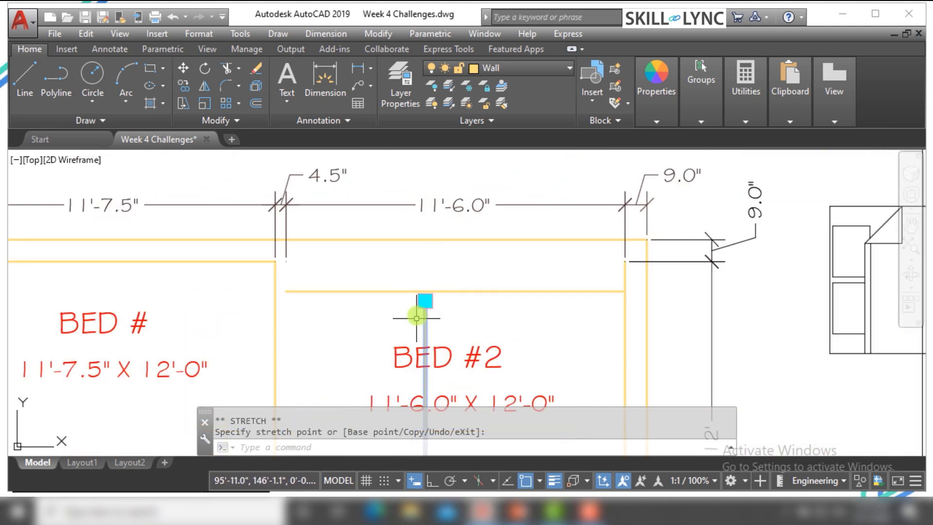
click(425, 301)
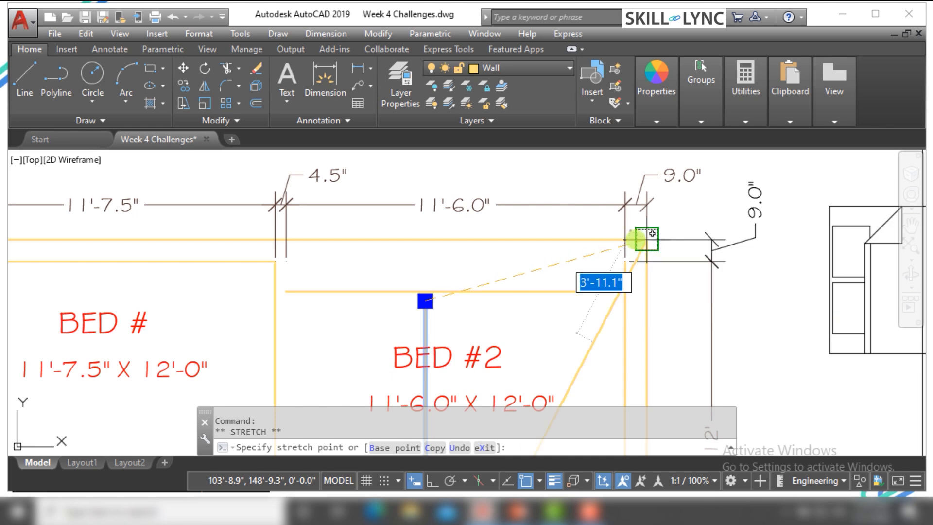
click(647, 238)
Stretch the lower endpoint of the slanted BED #2 wall line to the outer bottom-right corner of the left toilet and deselect it
scroll(647, 239, down, 5)
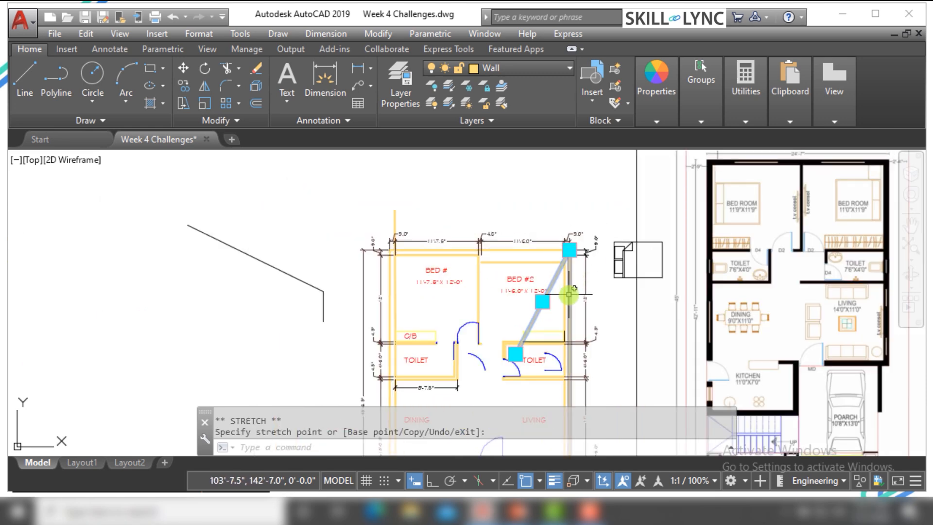
scroll(504, 370, up, 5)
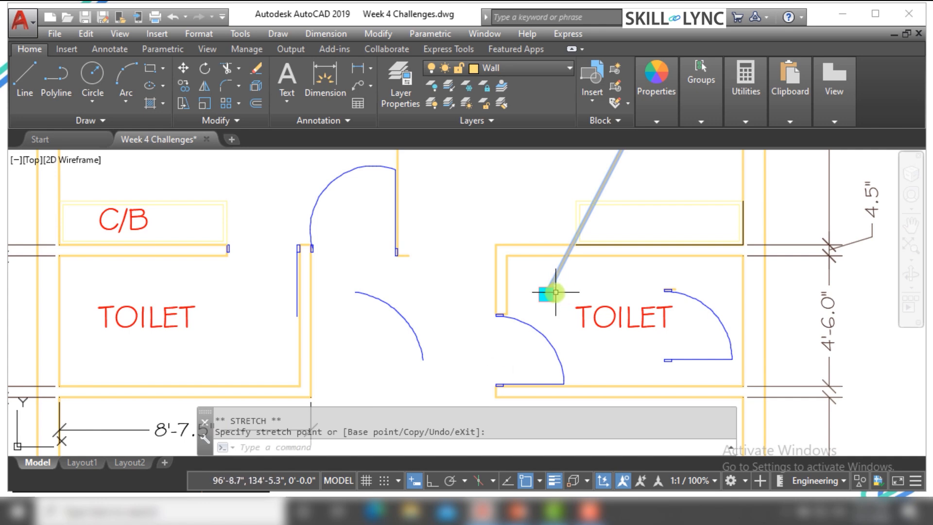
mouse_move(553, 302)
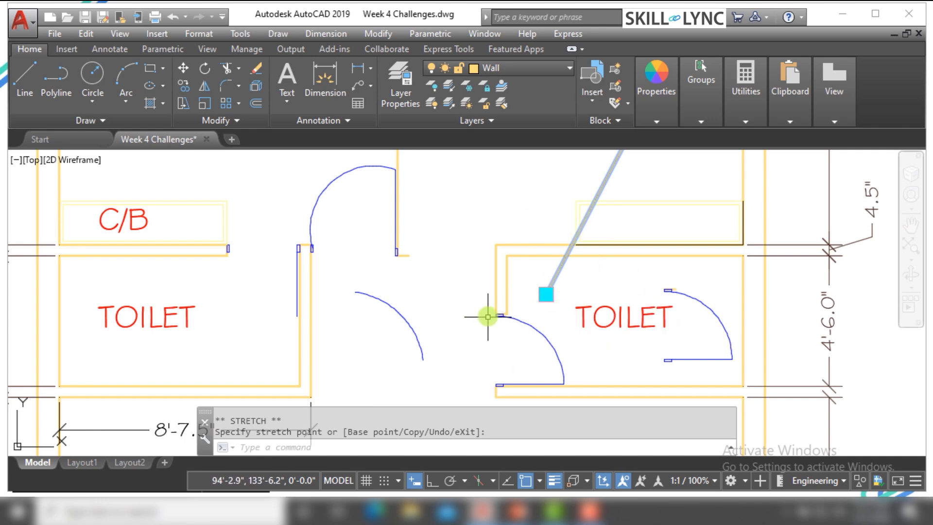
scroll(488, 317, down, 2)
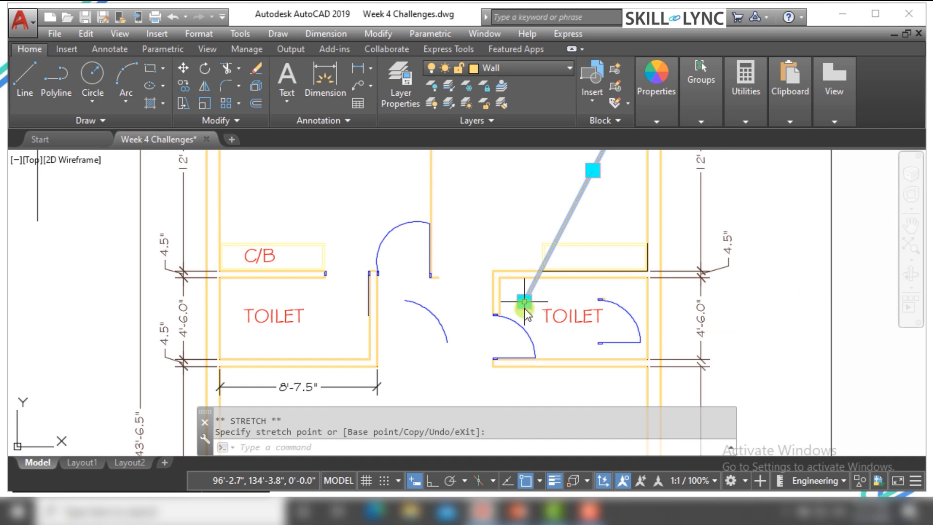
click(524, 302)
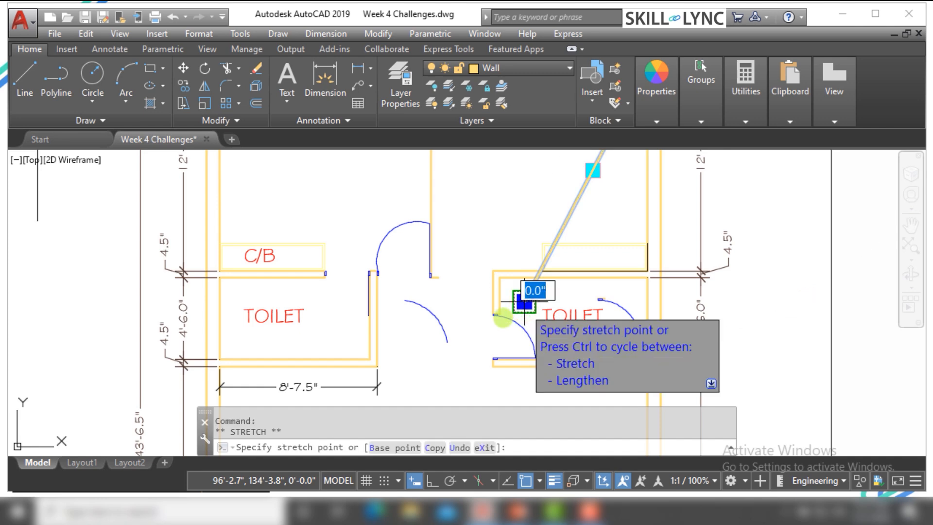
click(377, 367)
scroll(437, 359, down, 3)
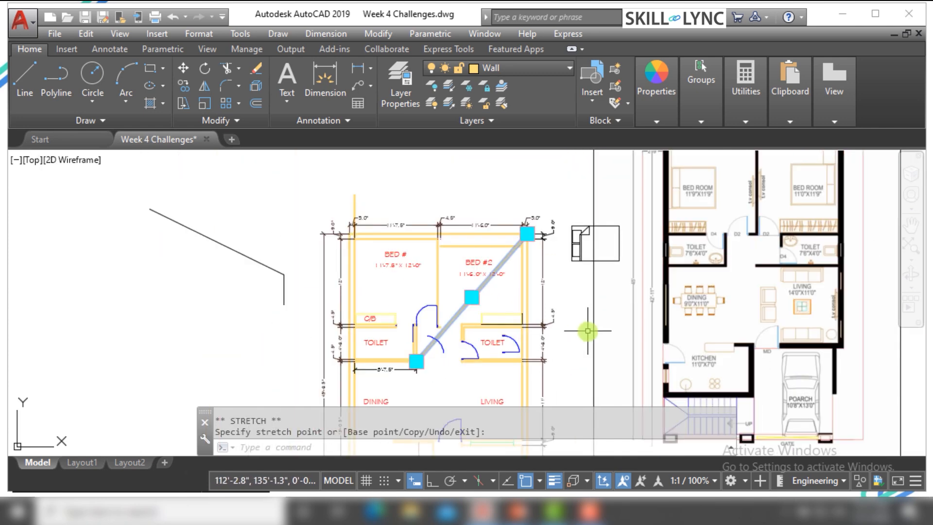
key(Escape)
key(Escape)
Draw a circle in the empty space above and to the left of the floor plan
scroll(375, 222, up, 3)
scroll(417, 267, down, 3)
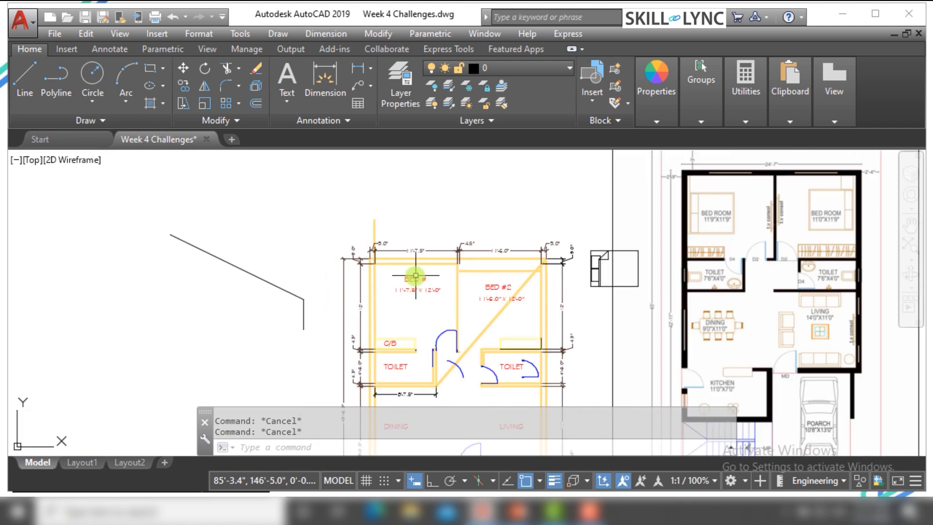
scroll(376, 212, up, 4)
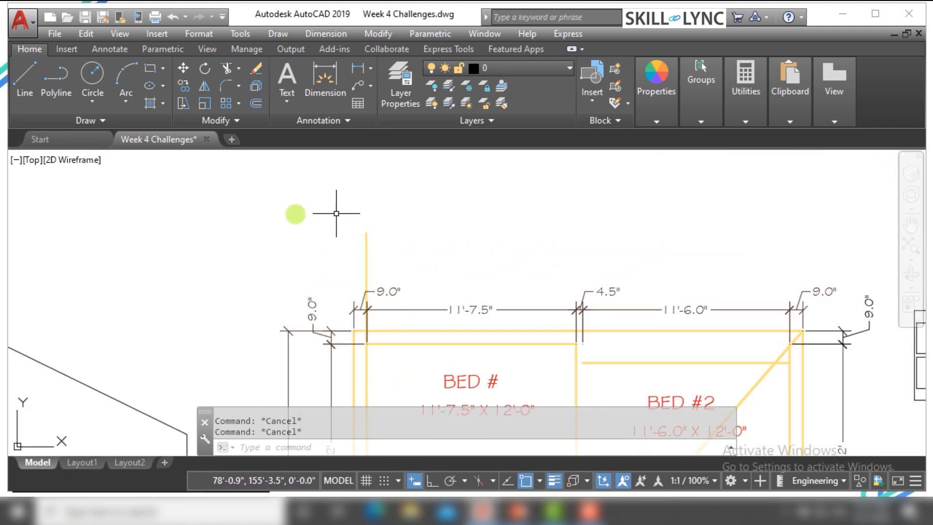
text(c)
key(Return)
click(214, 225)
click(226, 271)
key(Escape)
key(Escape)
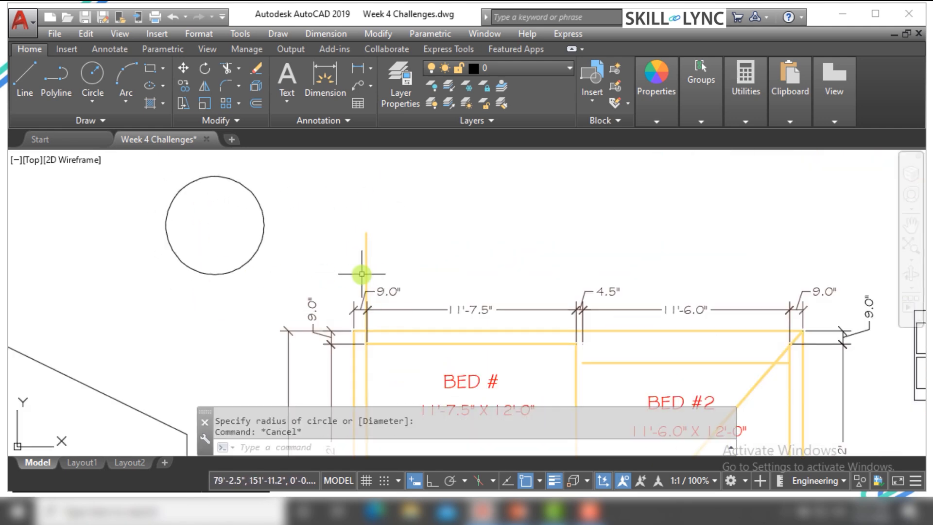
Draw a slightly tilted ellipse above the bedrooms with half-axes of about 6'-6" and 2'-2"
text(EL)
key(Return)
click(412, 240)
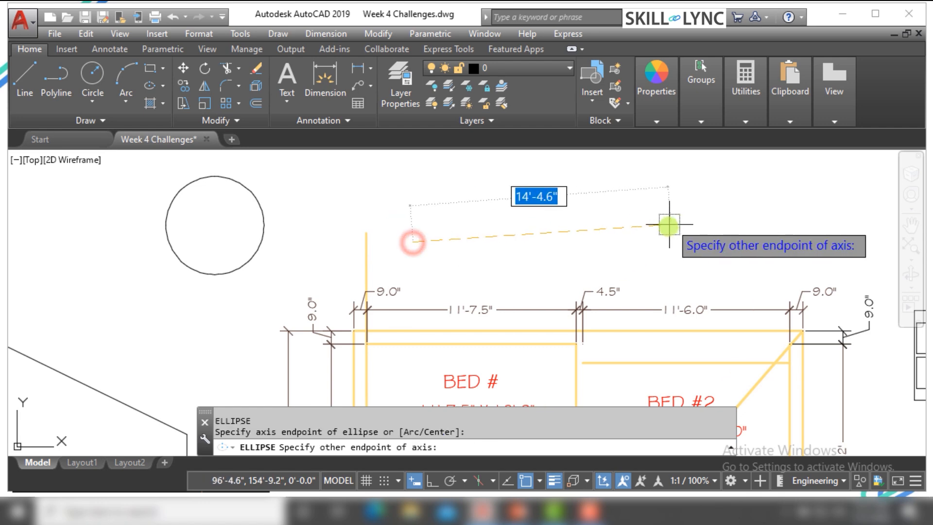
click(645, 222)
click(525, 194)
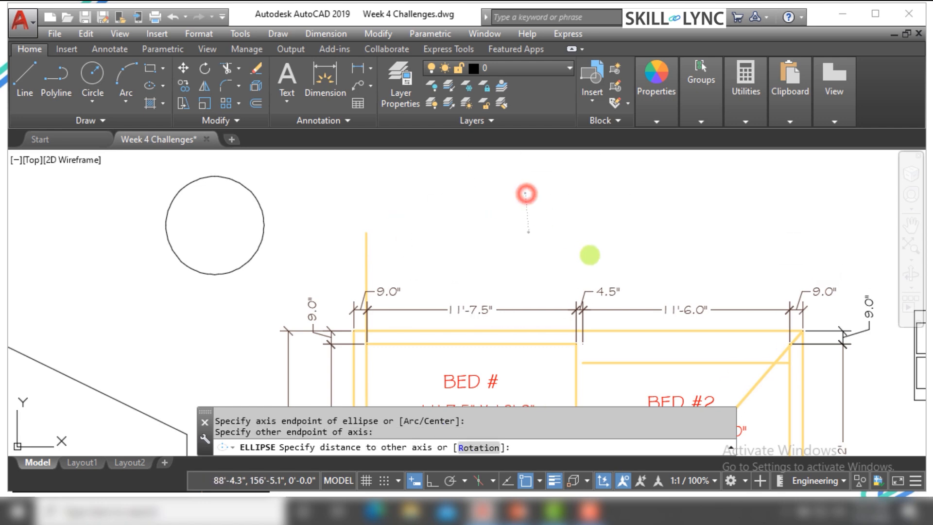
key(Escape)
Stretch the ellipse's right axis endpoint outward to the right, roughly doubling its long axis
click(592, 273)
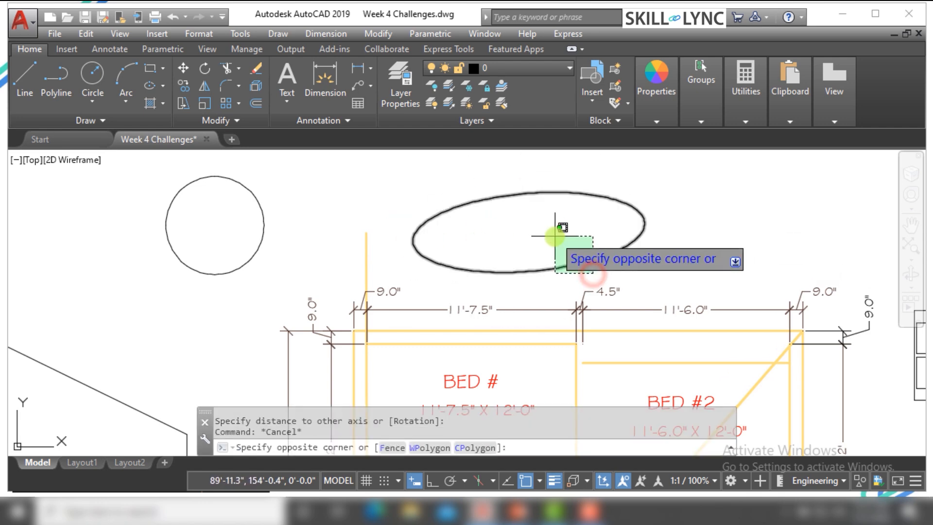
click(560, 229)
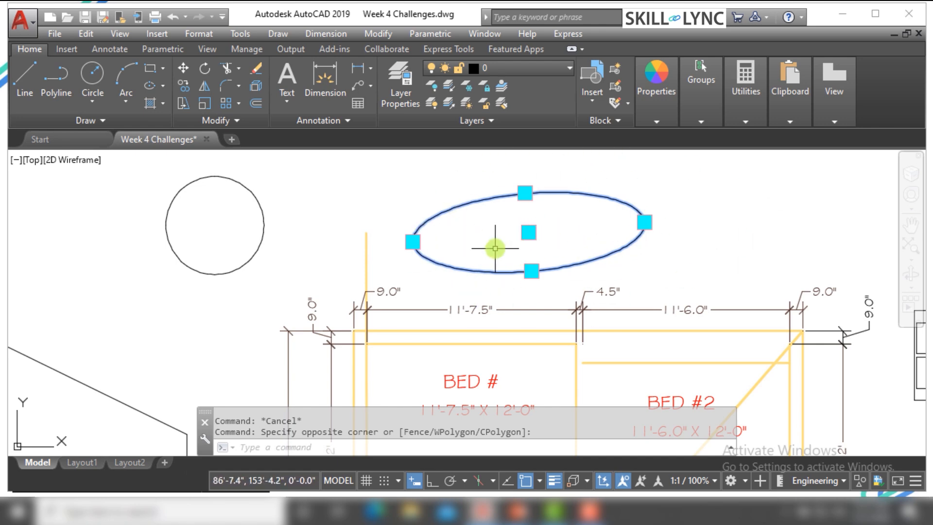
scroll(592, 228, up, 3)
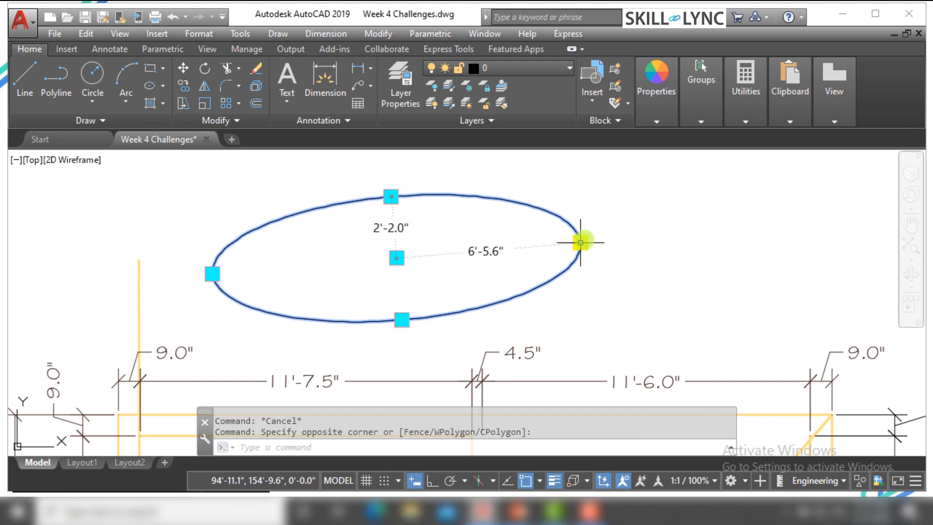
click(580, 242)
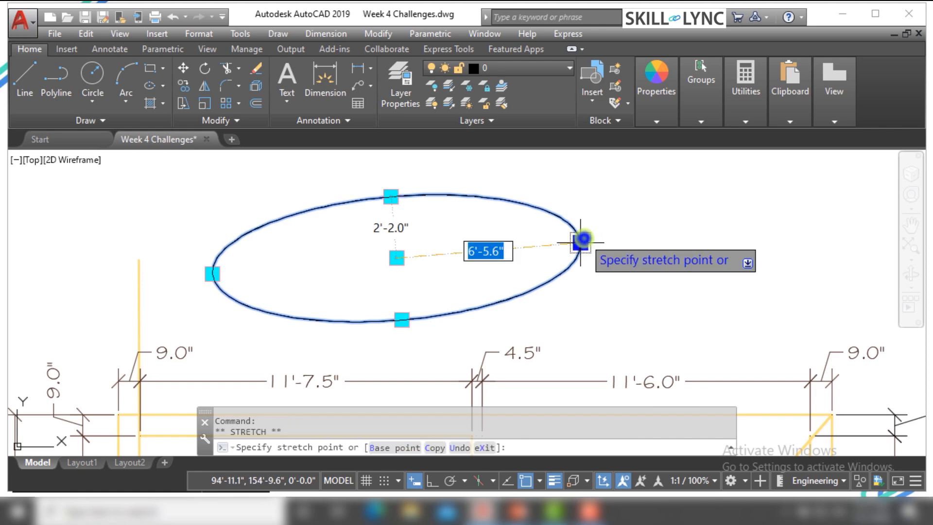
right_click(584, 238)
click(610, 284)
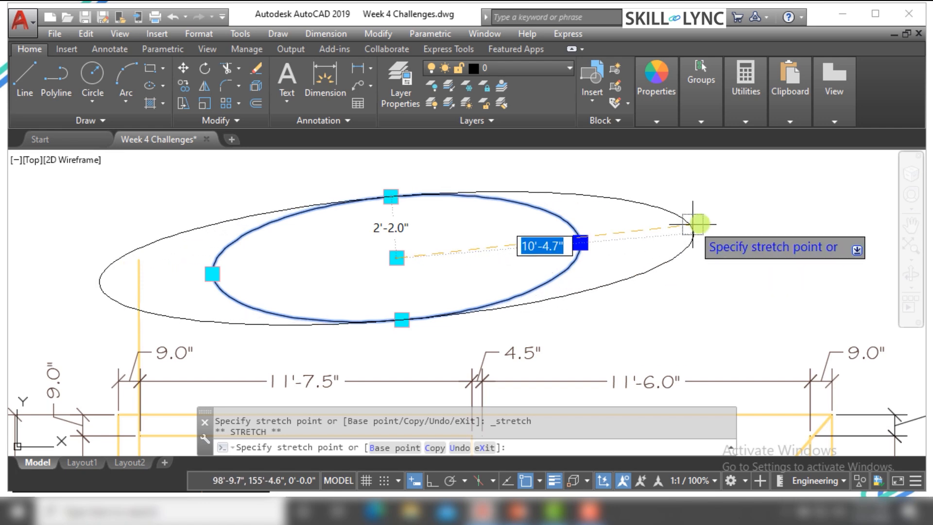
click(754, 227)
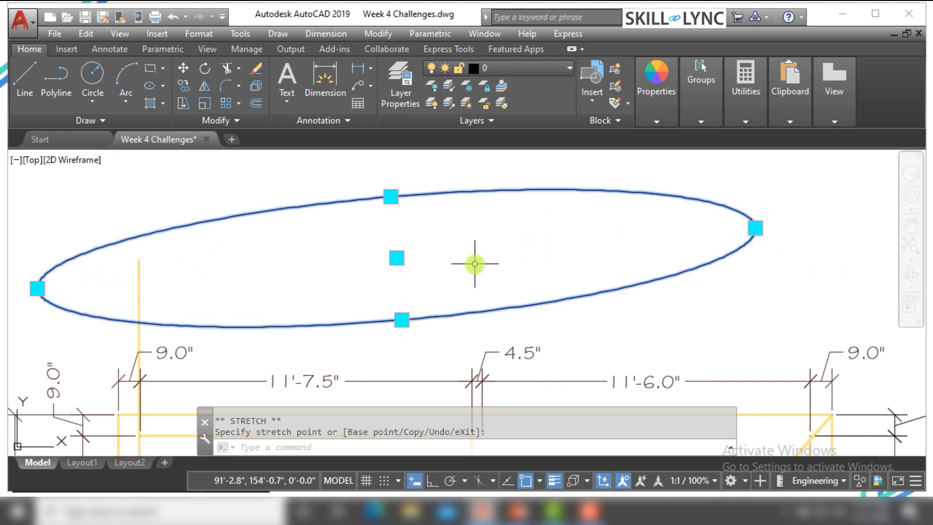
Stretch the ellipse's upper axis endpoint upward so the ellipse becomes a much taller, rounder oval, and deselect it
scroll(475, 263, down, 2)
click(422, 222)
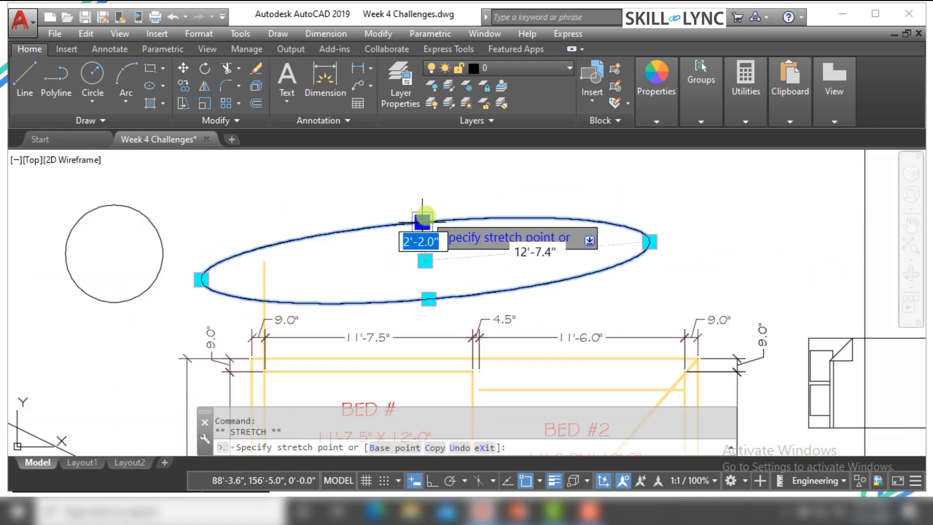
right_click(426, 216)
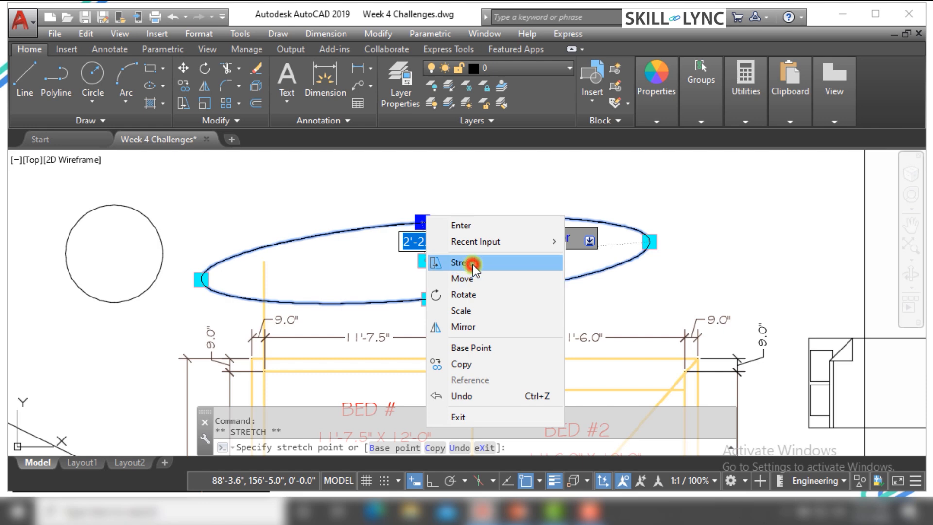
click(471, 263)
scroll(462, 253, down, 2)
click(423, 173)
key(Escape)
key(Escape)
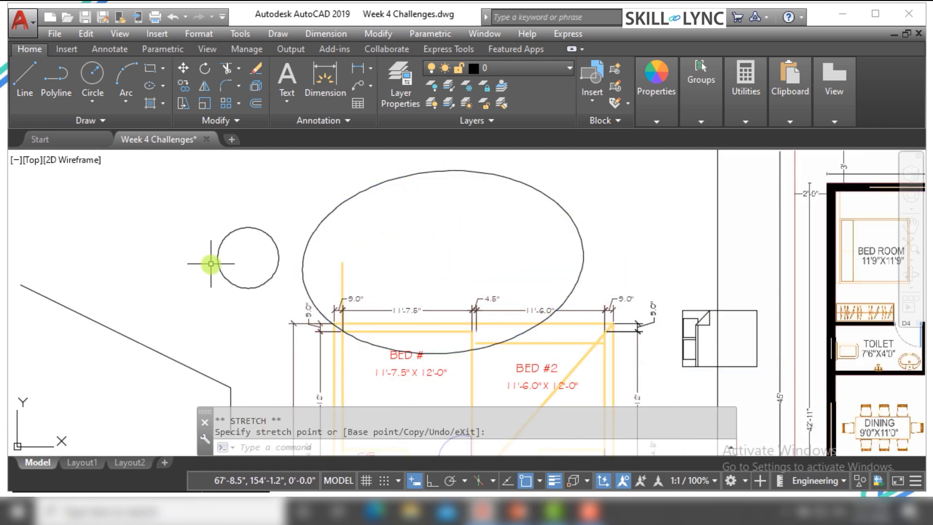
Enlarge the circle by stretching its left quadrant point outward to roughly three times its radius, and deselect it
click(244, 292)
click(234, 265)
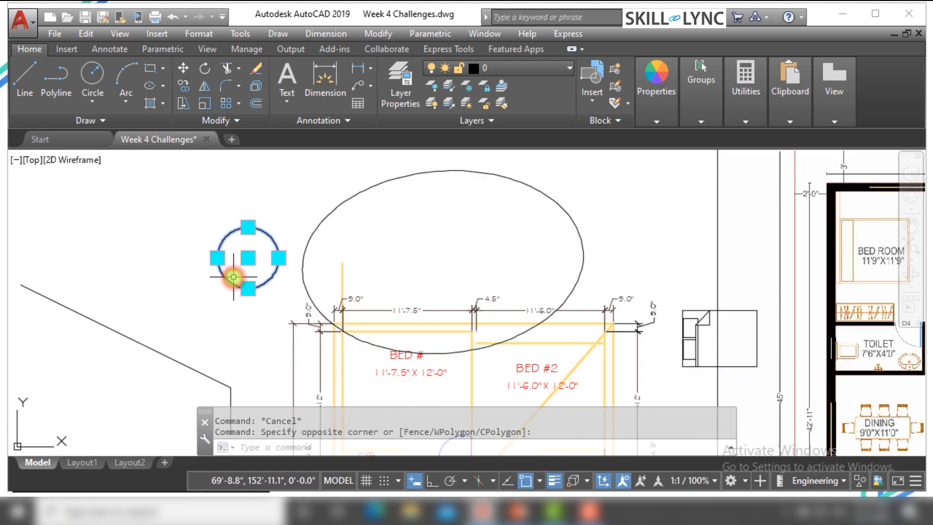
click(217, 258)
right_click(218, 257)
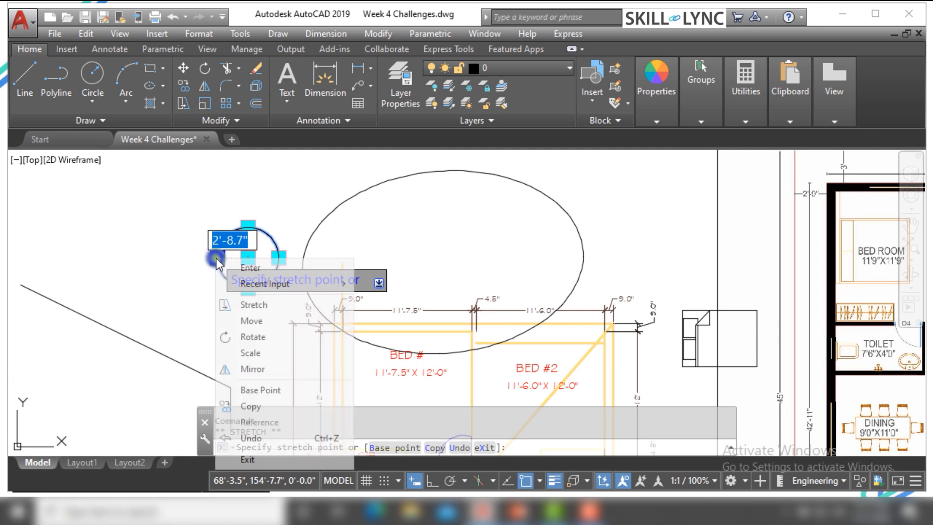
click(249, 304)
click(151, 273)
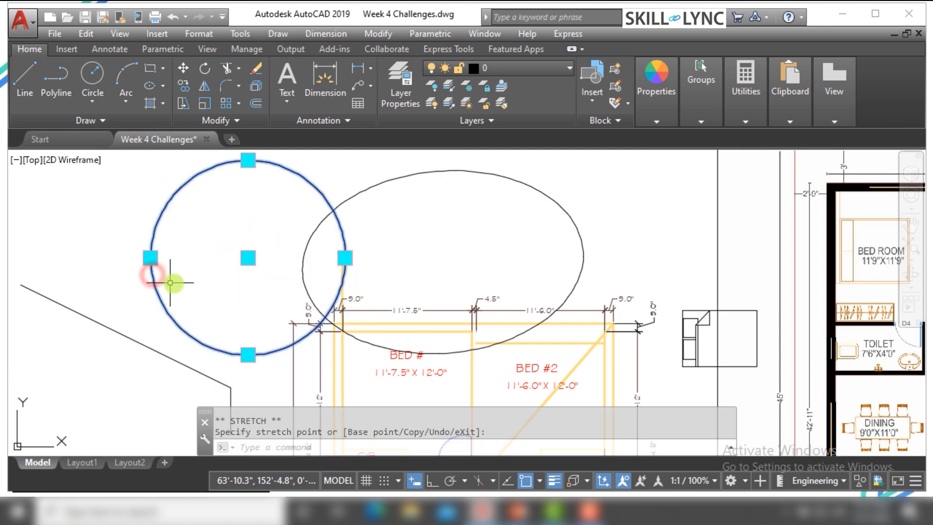
key(Escape)
key(Escape)
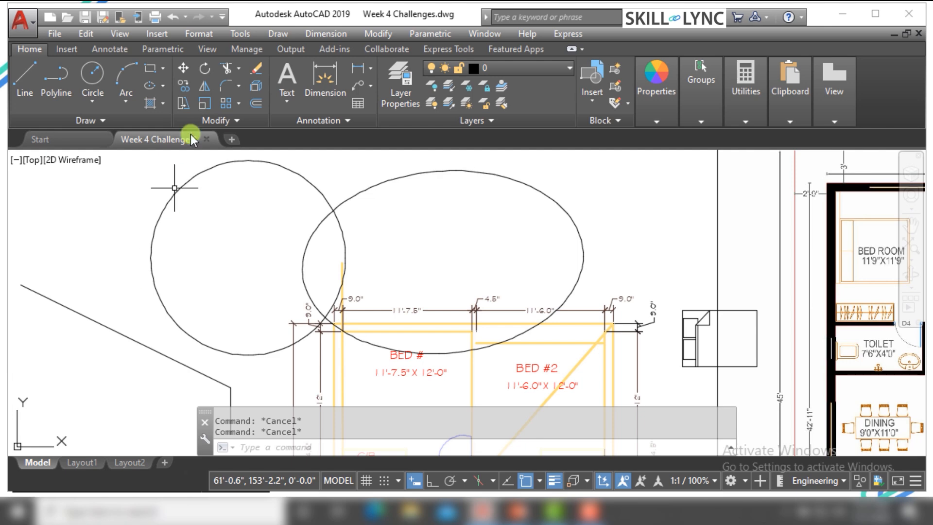
Erase both the circle and the ellipse above the floor plan
click(400, 245)
click(267, 199)
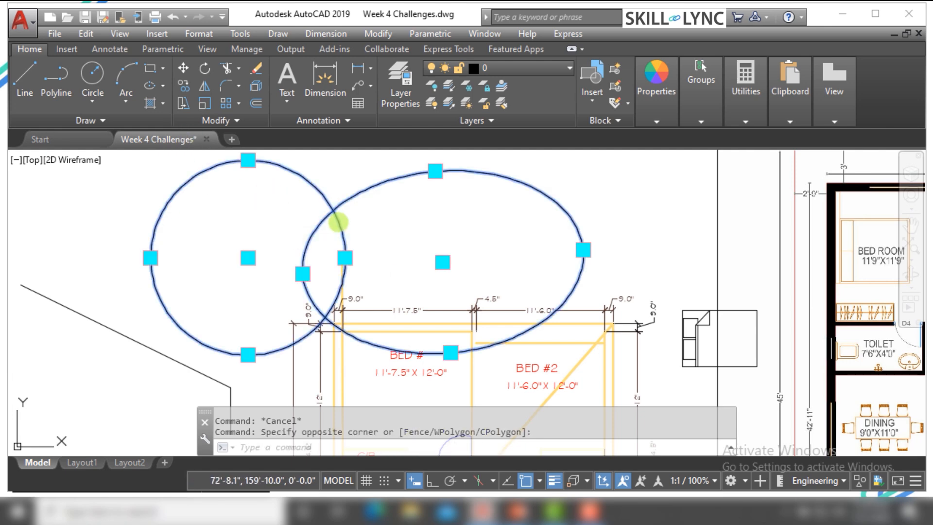
text(E)
key(Return)
scroll(364, 262, down, 5)
scroll(452, 286, up, 8)
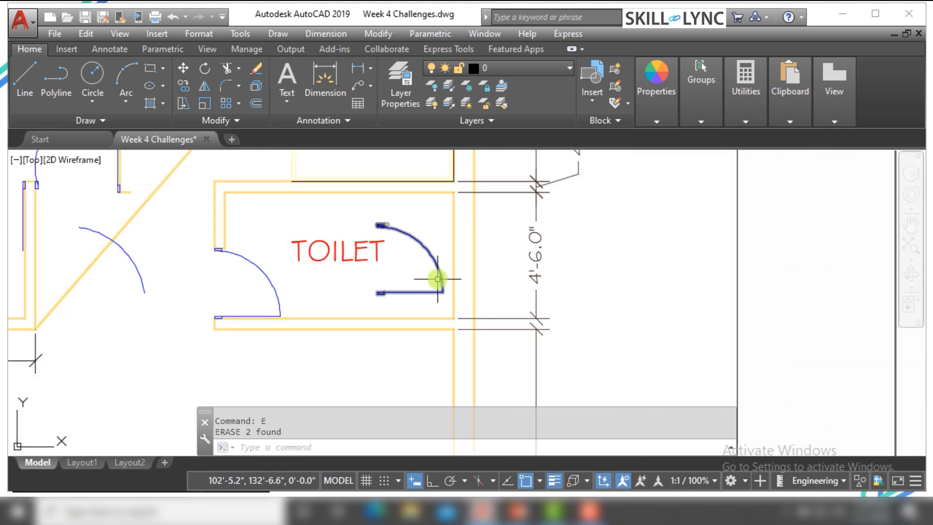
scroll(438, 279, up, 2)
click(440, 264)
click(443, 302)
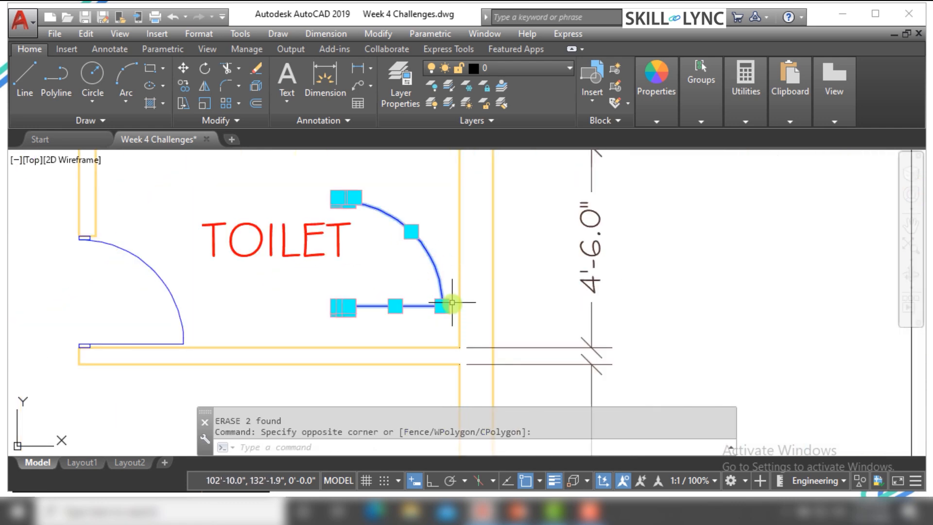
scroll(454, 303, up, 4)
key(Escape)
key(Escape)
scroll(196, 305, down, 5)
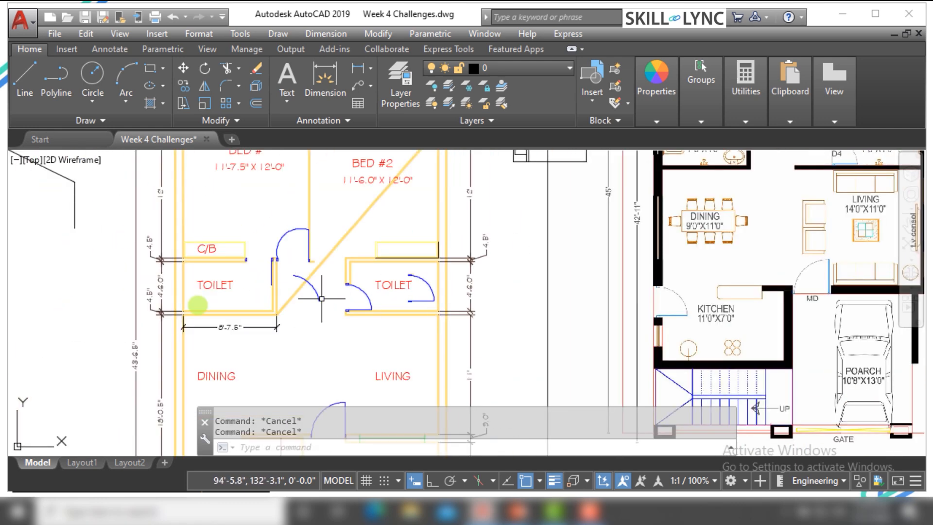
Stretch the lower endpoint of the loose door arc between the toilets up into the BED #2 area and deselect it
scroll(339, 294, up, 6)
click(401, 294)
click(385, 304)
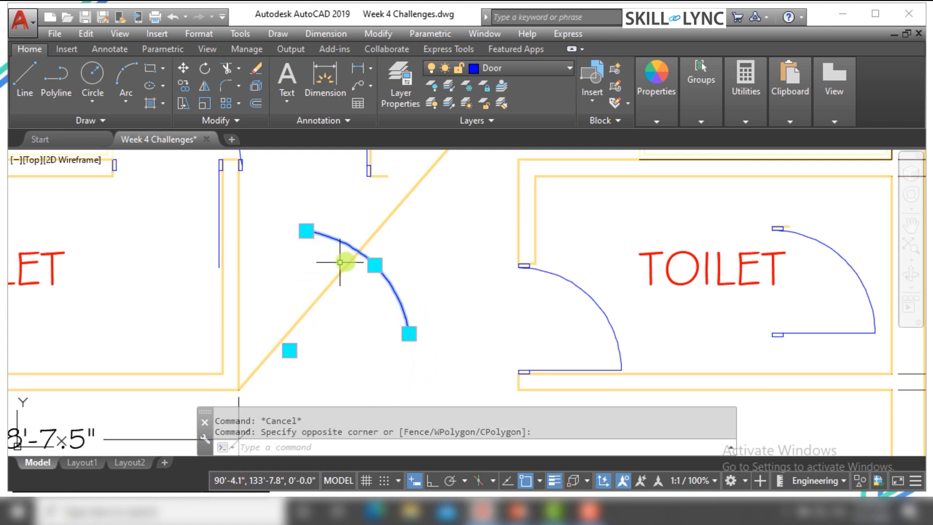
mouse_move(410, 334)
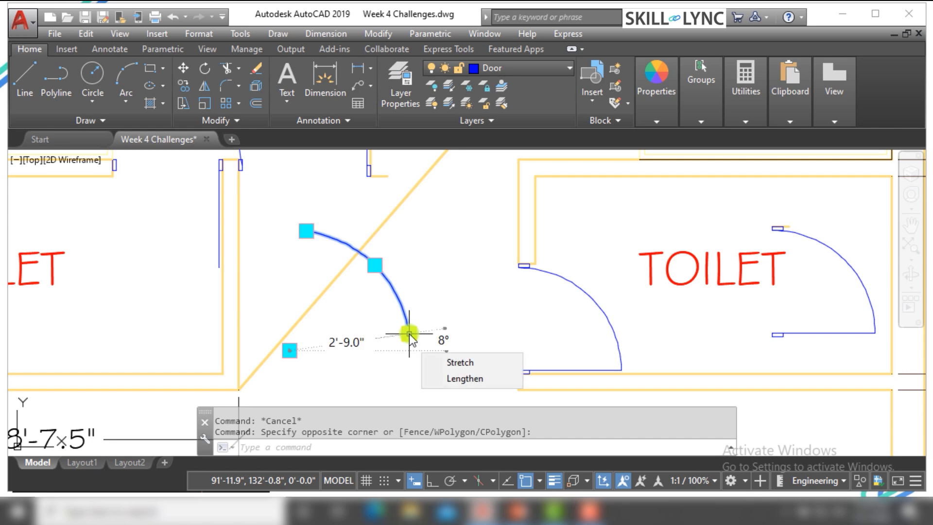
click(410, 334)
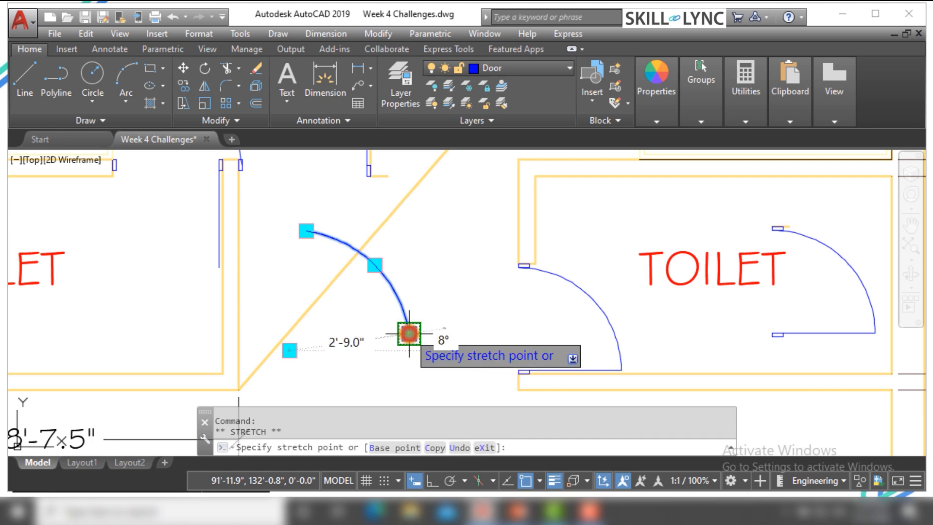
scroll(403, 363, down, 4)
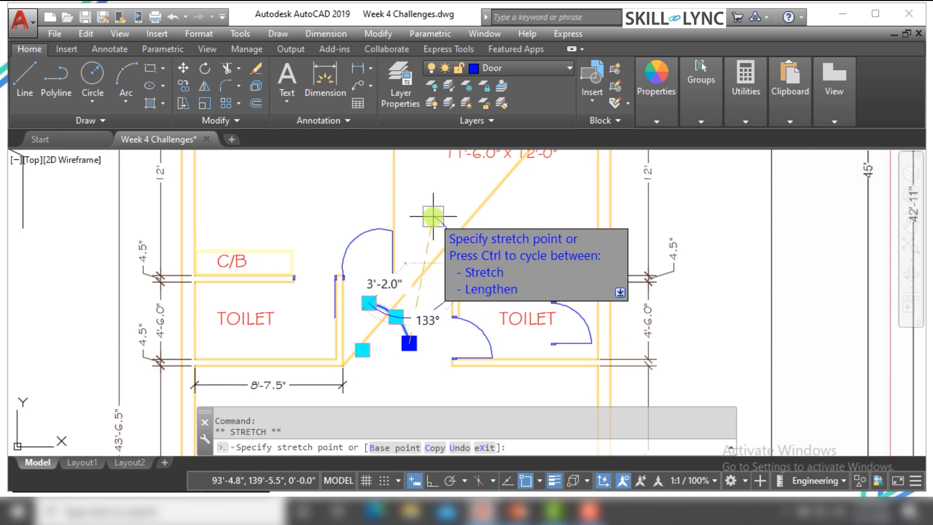
click(432, 216)
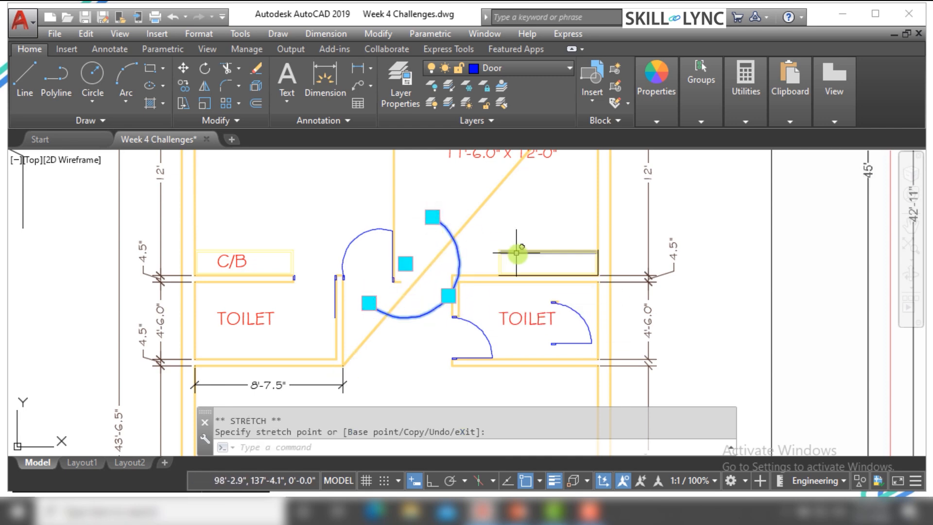
key(Escape)
key(Escape)
Erase the stretched door arc together with the slanted BED #2 wall line crossing it
click(464, 262)
click(434, 248)
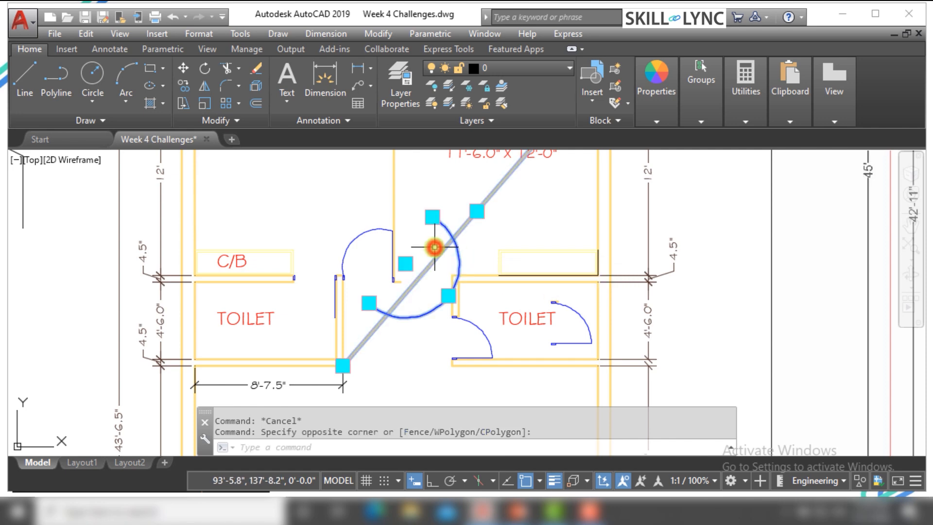
text(E)
key(Return)
Draw a rectangle about 8'-3" wide in the empty space above and to the left of the floor plan
scroll(260, 285, down, 3)
scroll(250, 273, up, 3)
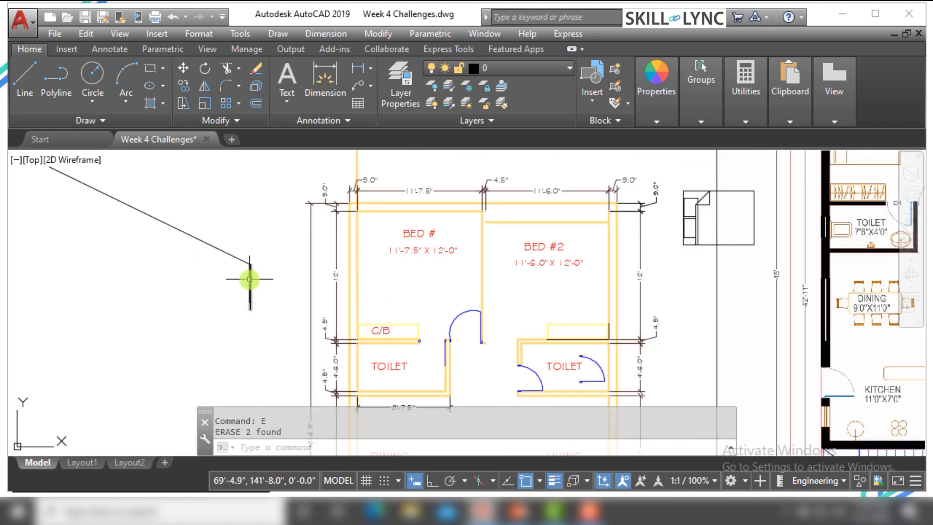
scroll(150, 244, down, 2)
key(Escape)
key(Escape)
text(RE)
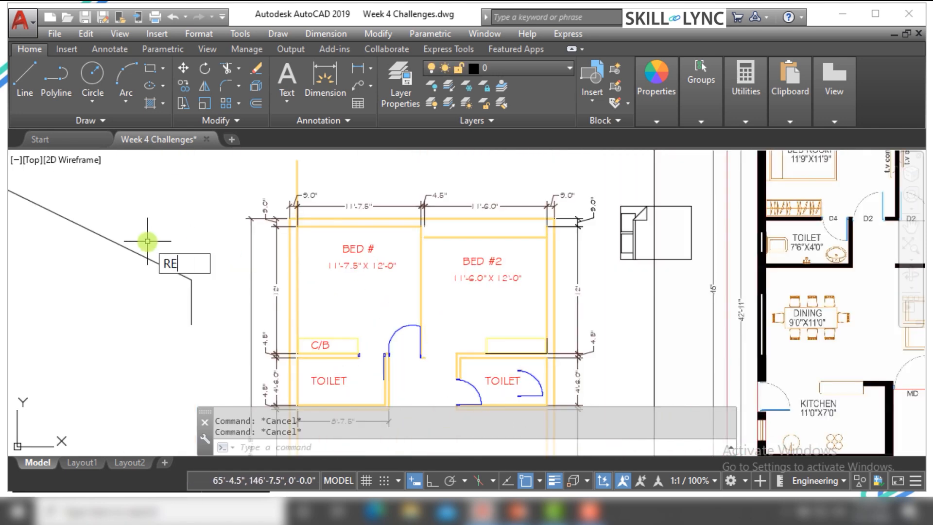
text(C)
key(Return)
click(114, 175)
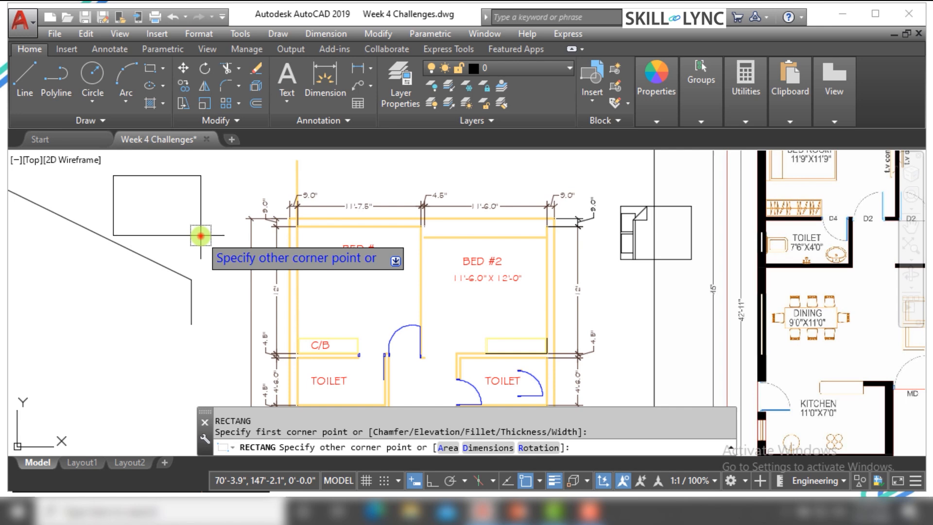
Stretch the rectangle's upper-right vertex up and to the right and its upper-left vertex up and to the left, and deselect it
scroll(199, 268, down, 2)
click(223, 223)
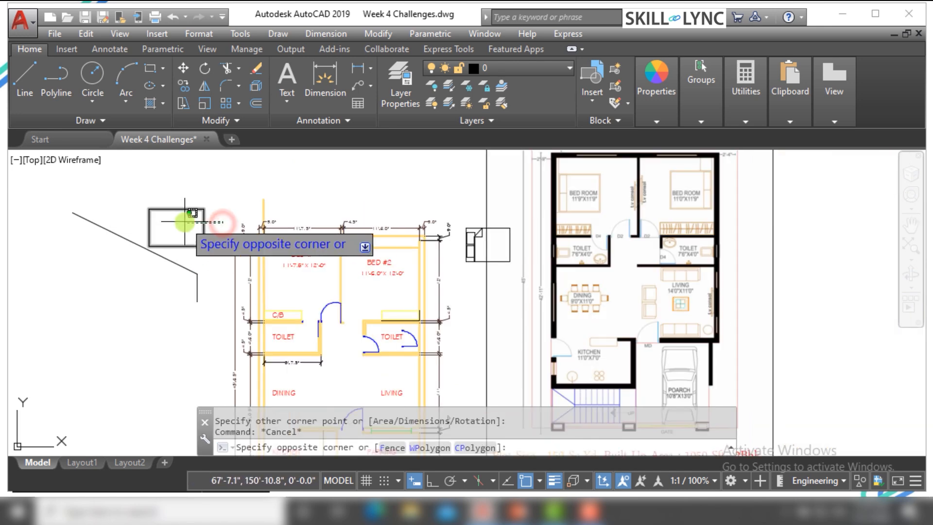
click(187, 222)
scroll(214, 214, up, 4)
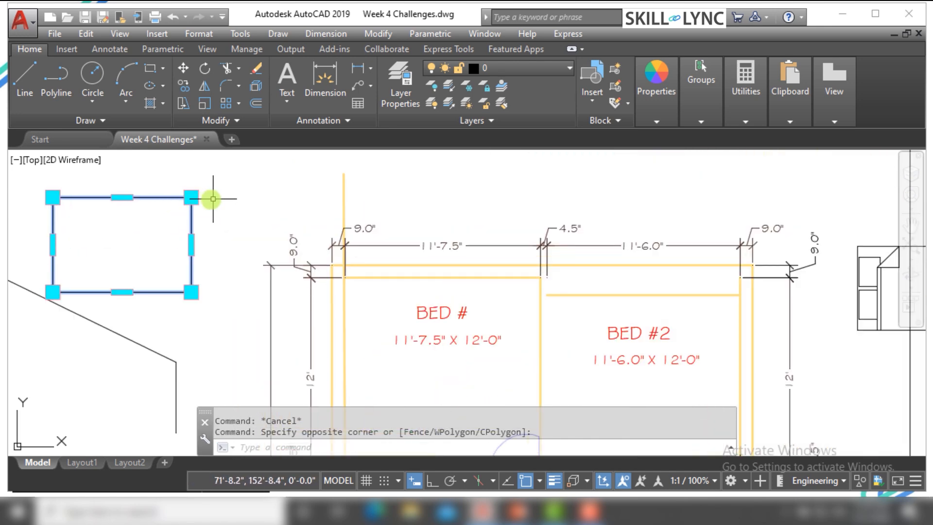
mouse_move(192, 199)
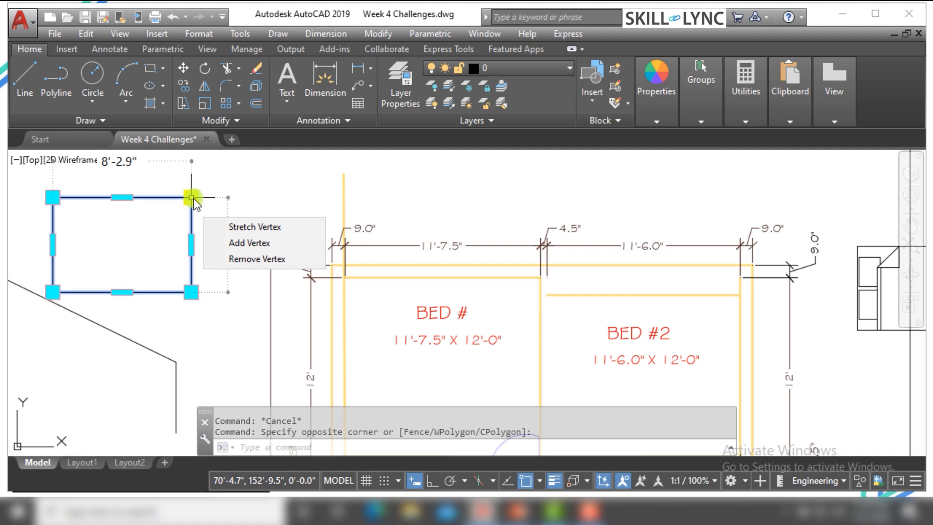
click(192, 198)
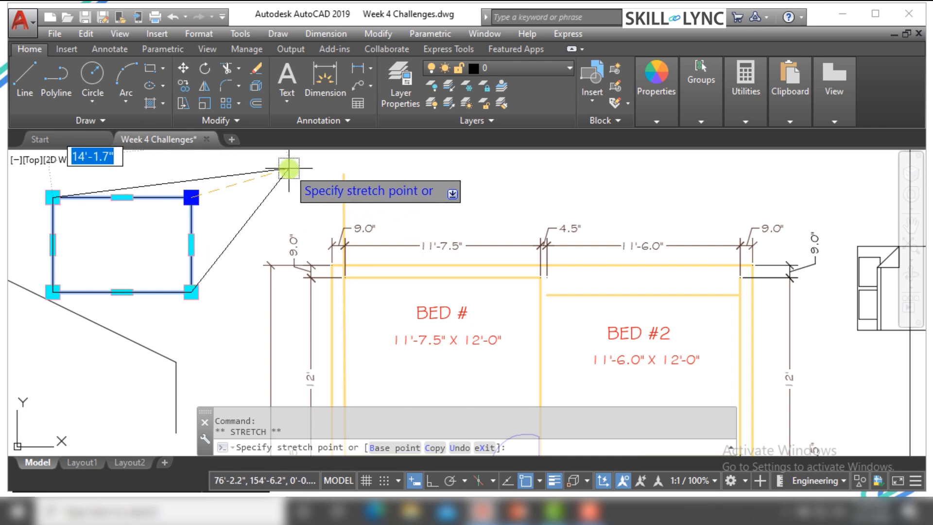
click(289, 169)
scroll(209, 246, down, 3)
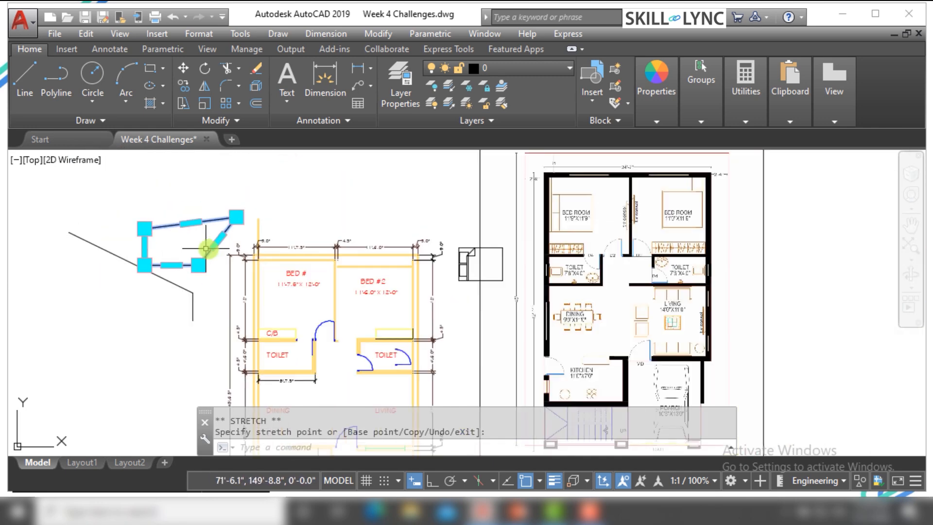
click(115, 197)
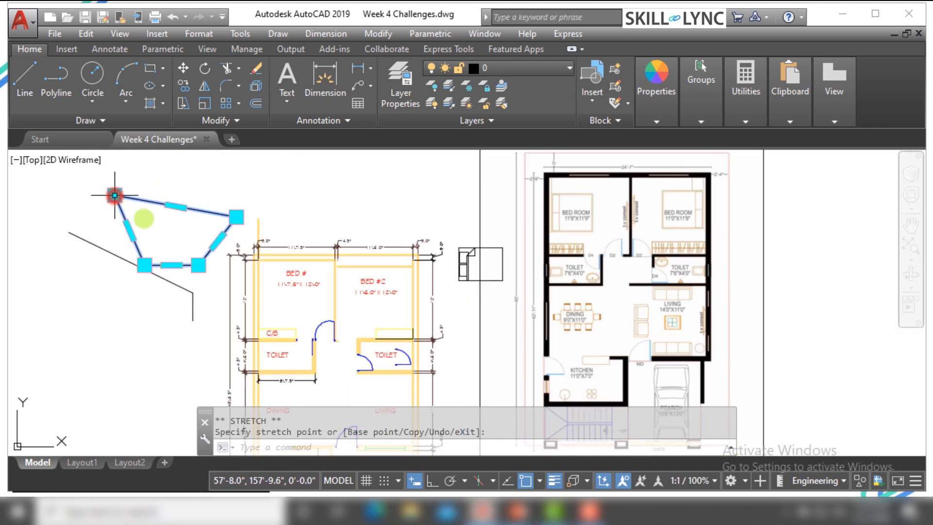
key(Escape)
Erase the long slanted line and the short vertical line beneath the reshaped rectangle
click(204, 274)
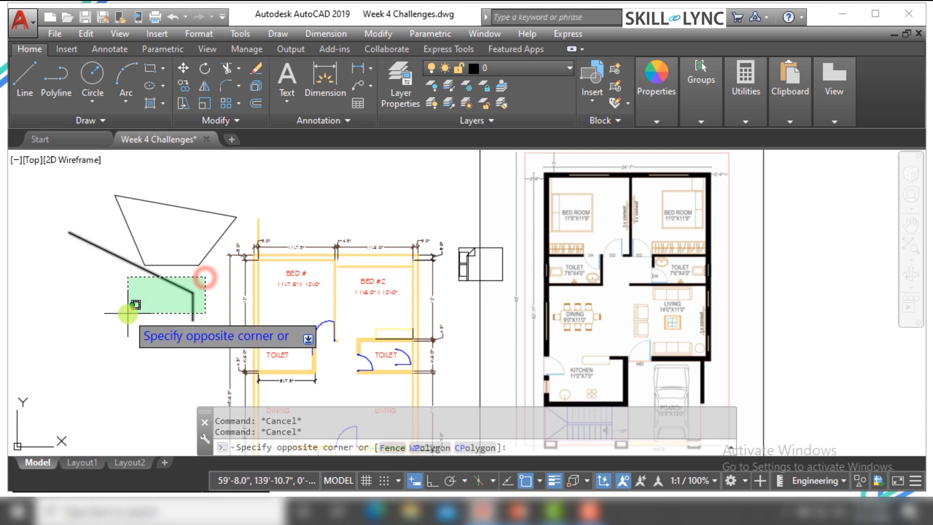
click(128, 314)
key(Delete)
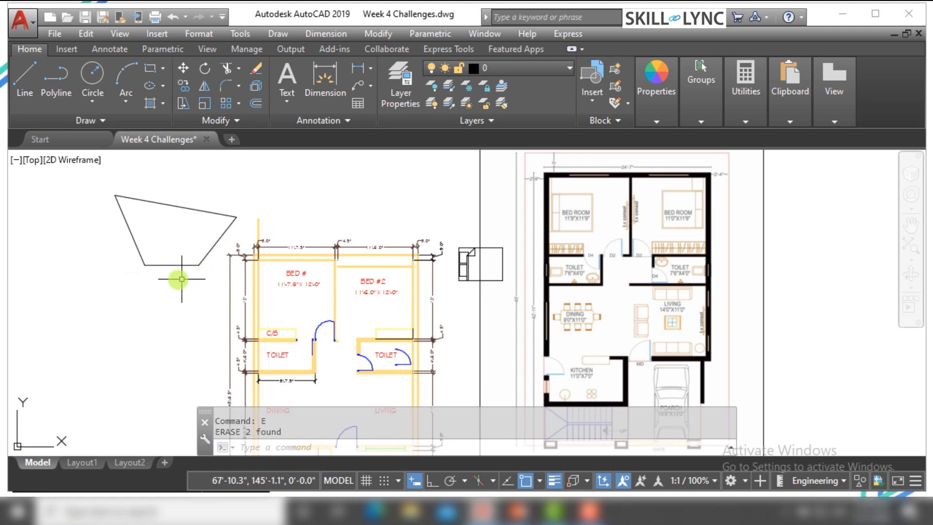
Stretch the upper-left vertex of the reshaped rectangle farther out to the left and slightly down
click(142, 223)
click(101, 247)
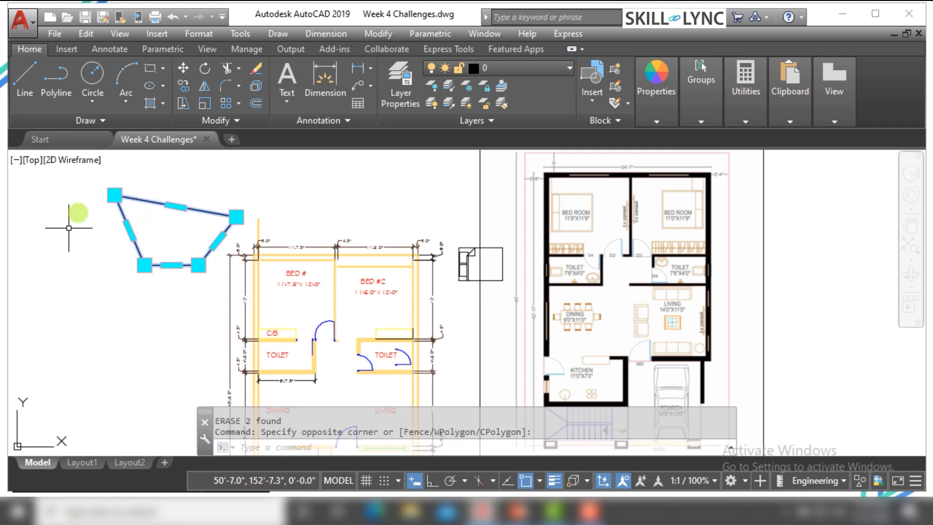
click(115, 195)
click(32, 231)
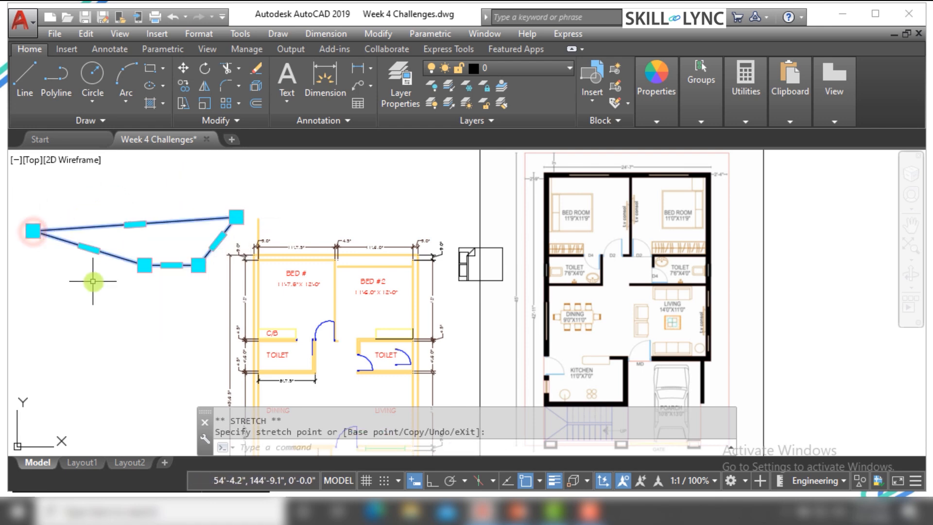
Stretch the lower-left edge of the reshaped rectangle down and to the left by its midpoint grip
scroll(72, 256, up, 2)
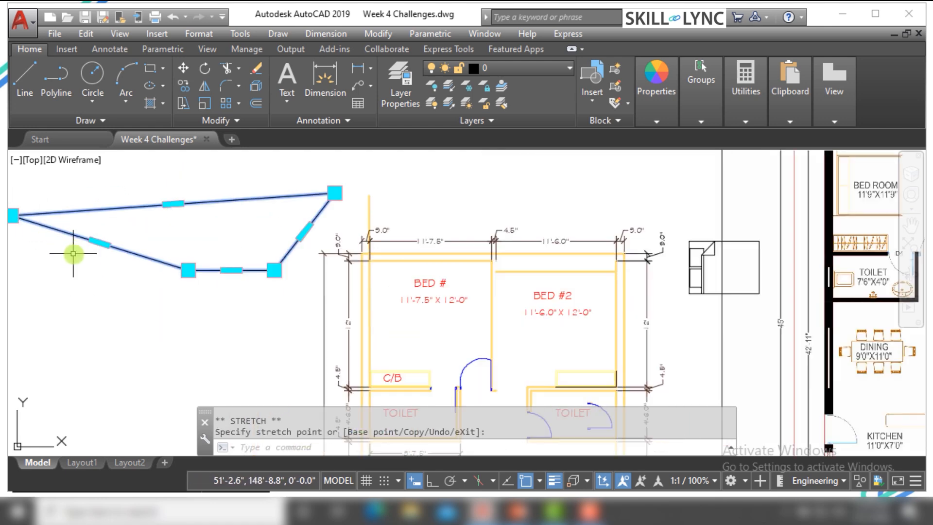
click(99, 242)
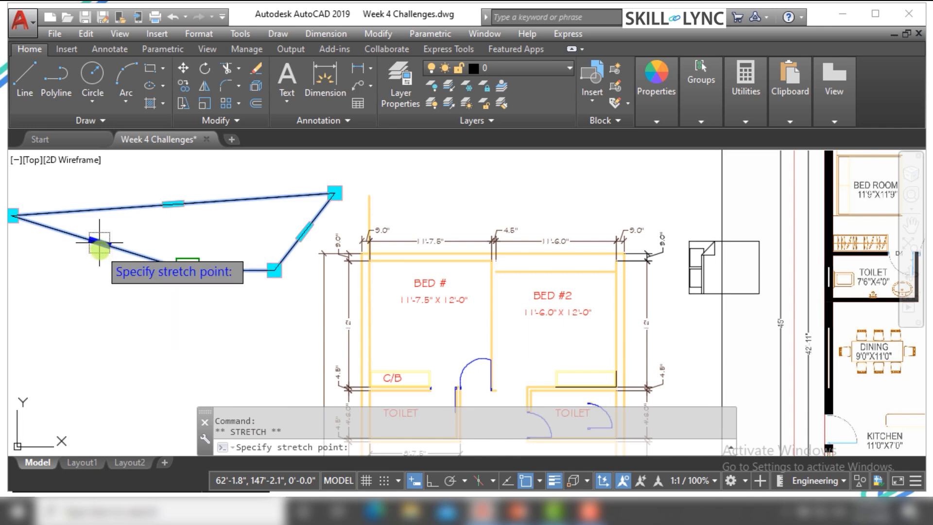
right_click(101, 246)
click(137, 295)
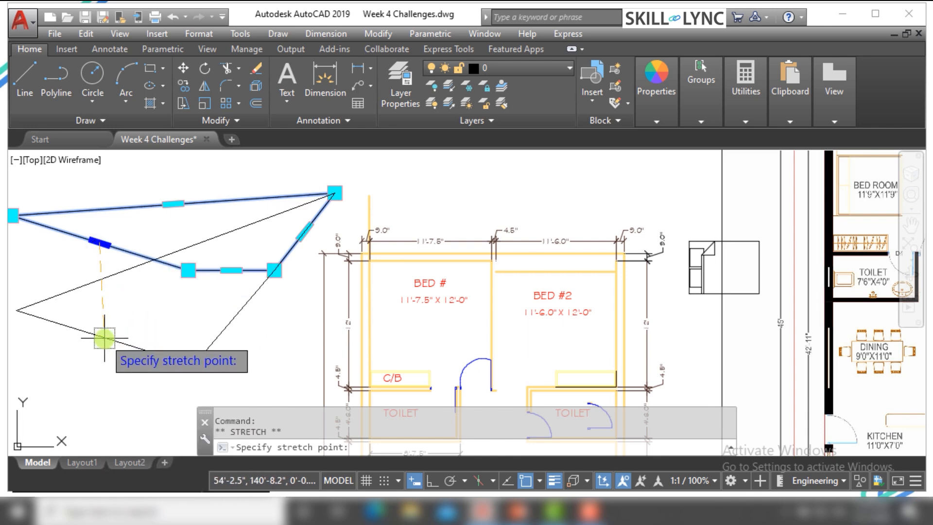
scroll(171, 303, down, 2)
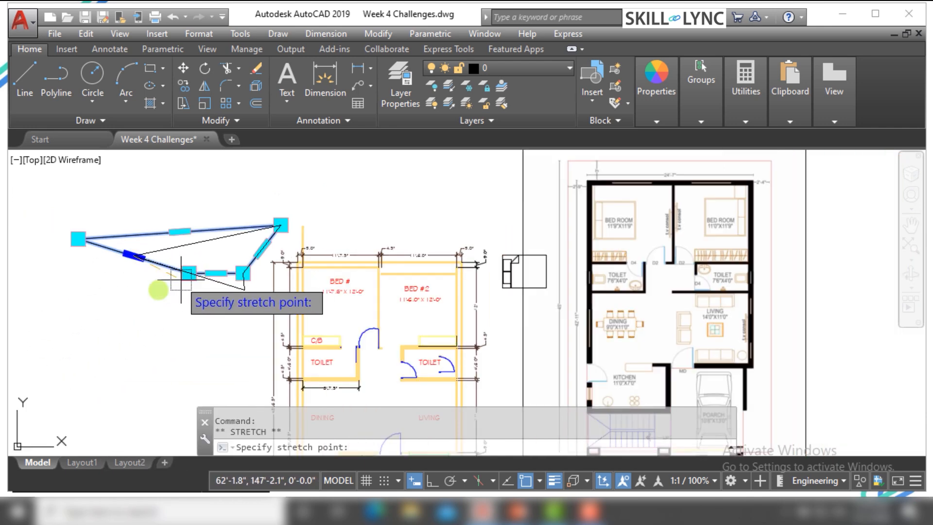
click(90, 314)
scroll(92, 314, down, 2)
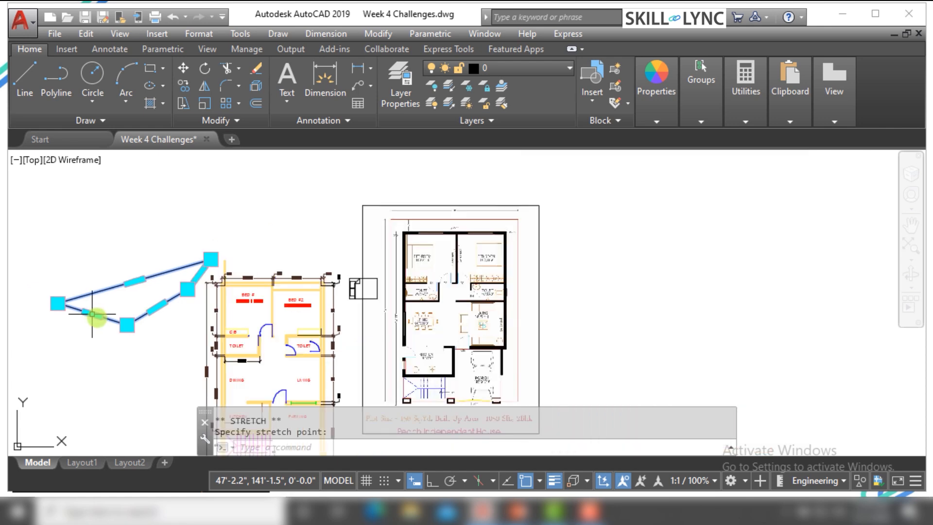
Stretch the inner vertex of the reshaped rectangle, nearest its upper-right corner, downward using its grip
scroll(189, 301, up, 3)
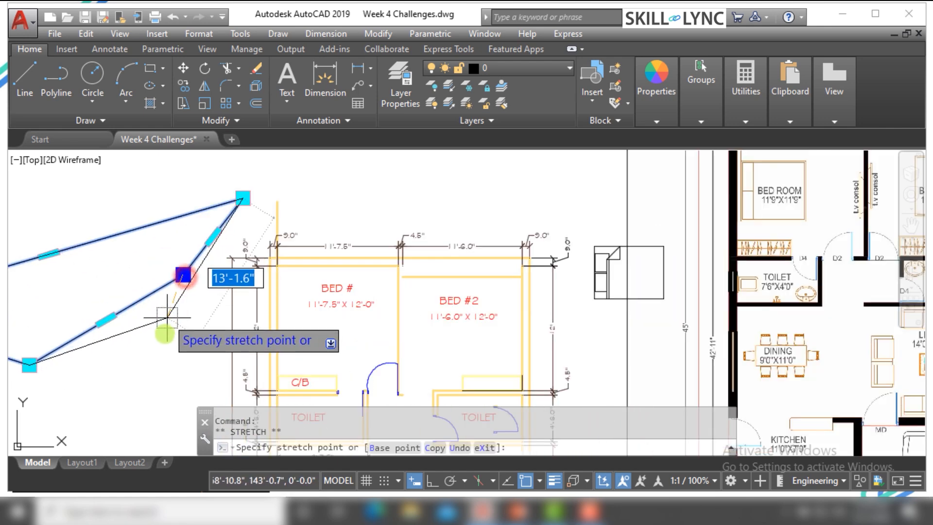
scroll(175, 333, down, 3)
scroll(138, 325, up, 2)
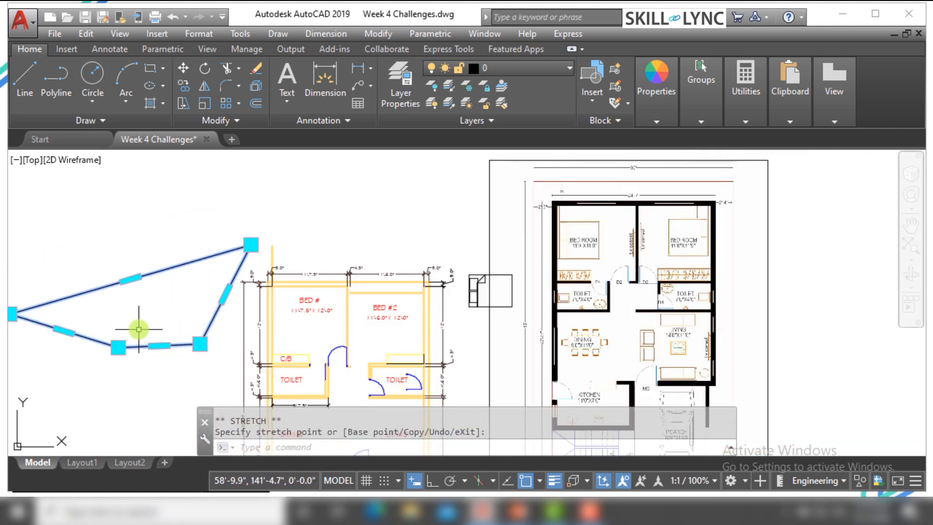
Erase the reshaped rectangle beside the floor plan
scroll(139, 327, down, 2)
scroll(145, 321, up, 4)
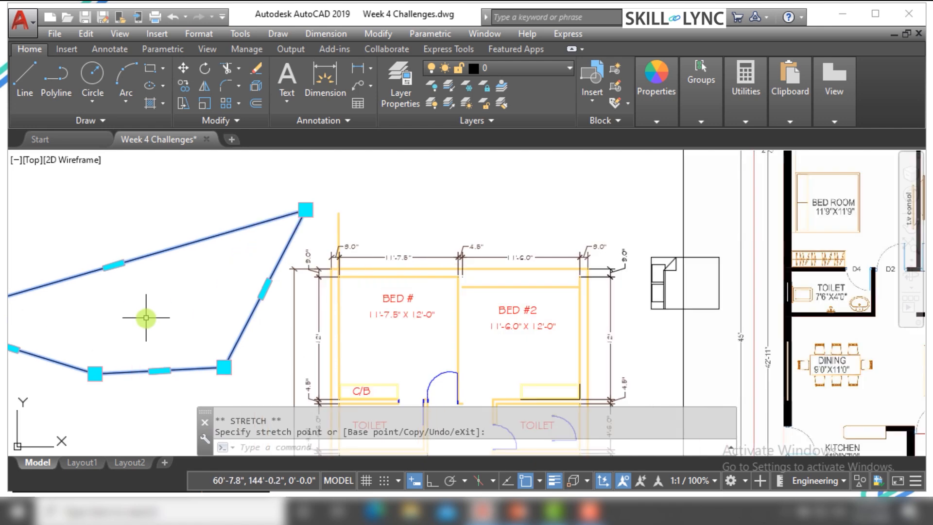
scroll(154, 312, down, 2)
click(168, 306)
click(127, 260)
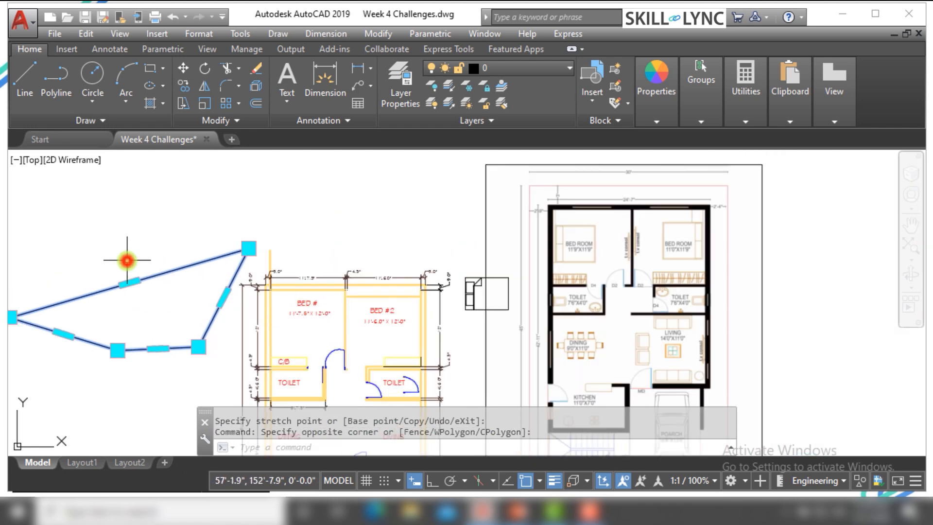
key(Delete)
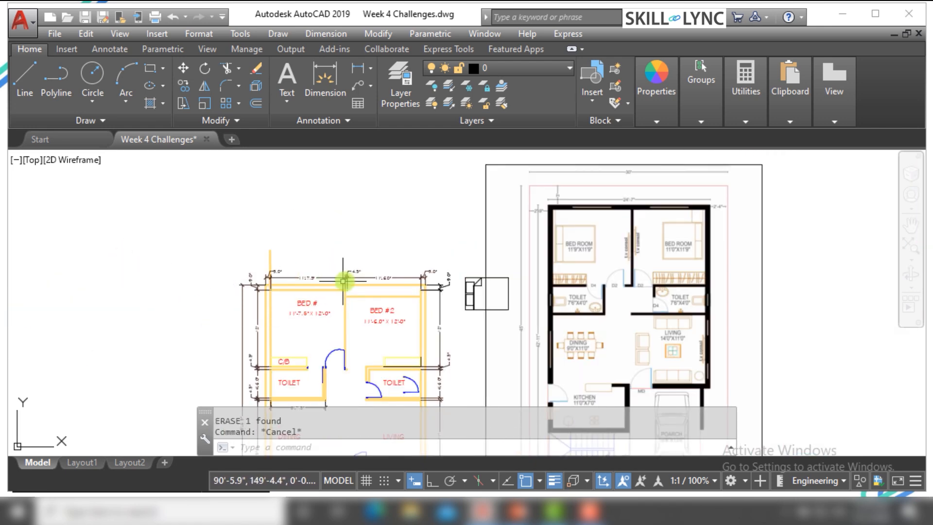
Erase the vertical wall line projecting above the upper-left corner of the floor plan
scroll(353, 248, up, 2)
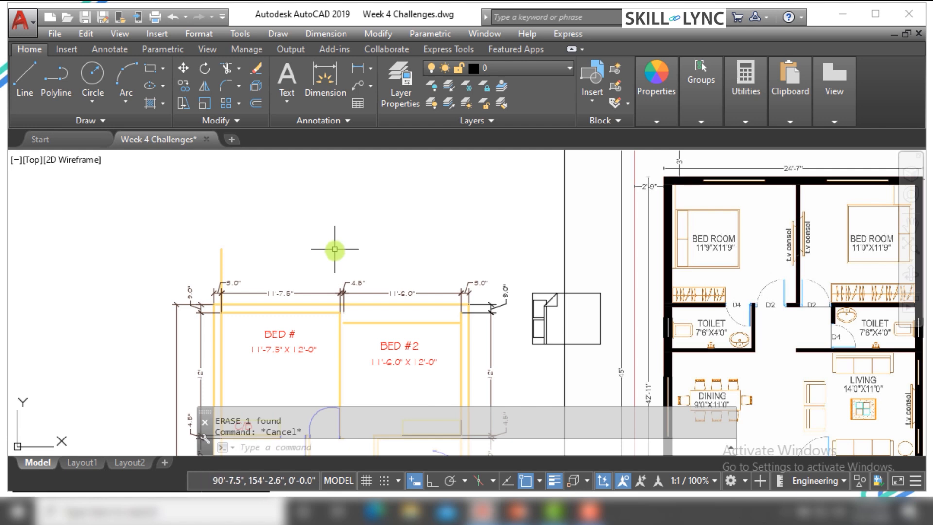
scroll(335, 249, down, 2)
scroll(335, 248, up, 2)
scroll(260, 257, up, 2)
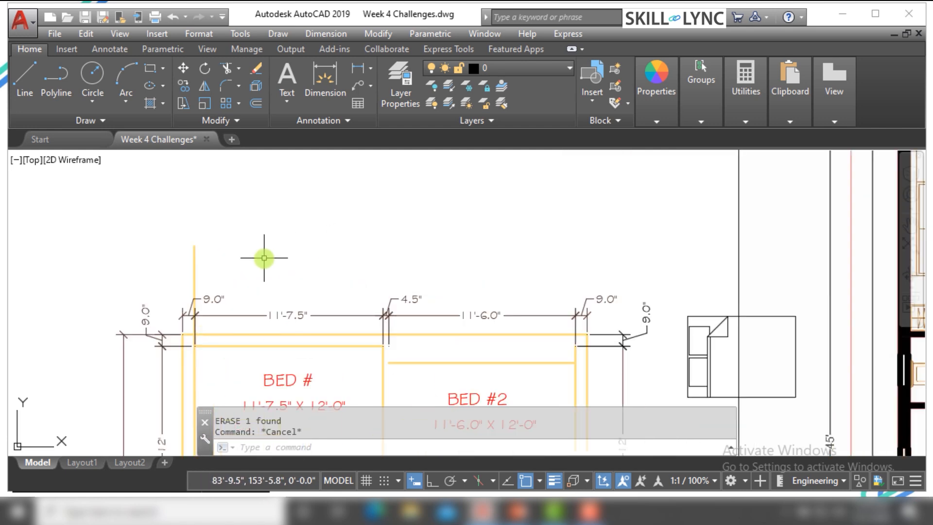
scroll(260, 258, down, 2)
click(254, 263)
click(190, 266)
key(Delete)
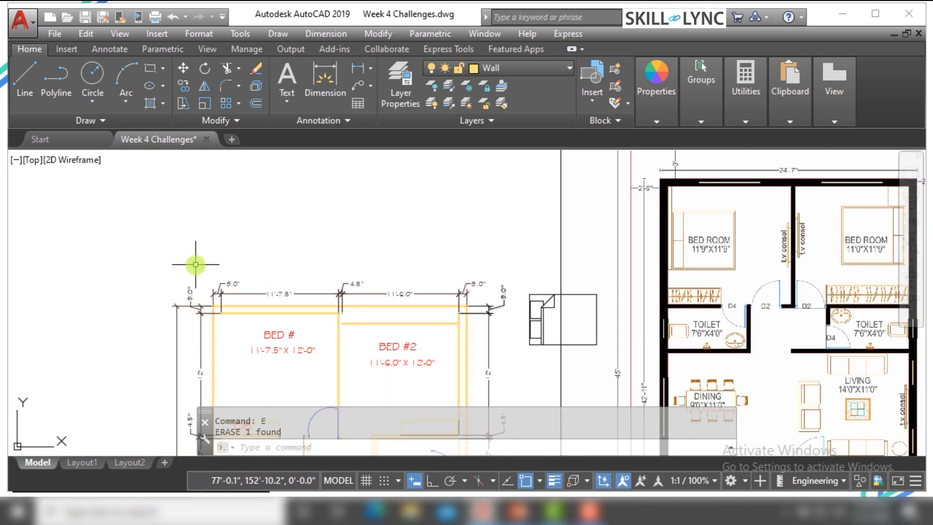
Draw a single line slanting slightly up to the right in the empty space above the bedrooms
key(Return)
click(92, 229)
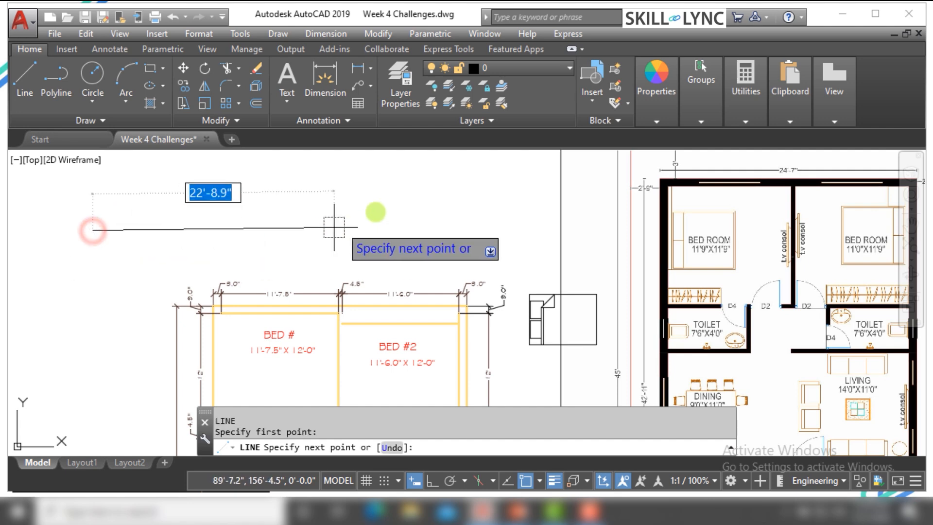
click(287, 206)
key(Escape)
key(Escape)
Lengthen the slanted line from its right endpoint grip by about 20'-9" along its own direction
scroll(301, 221, down, 4)
scroll(316, 243, up, 2)
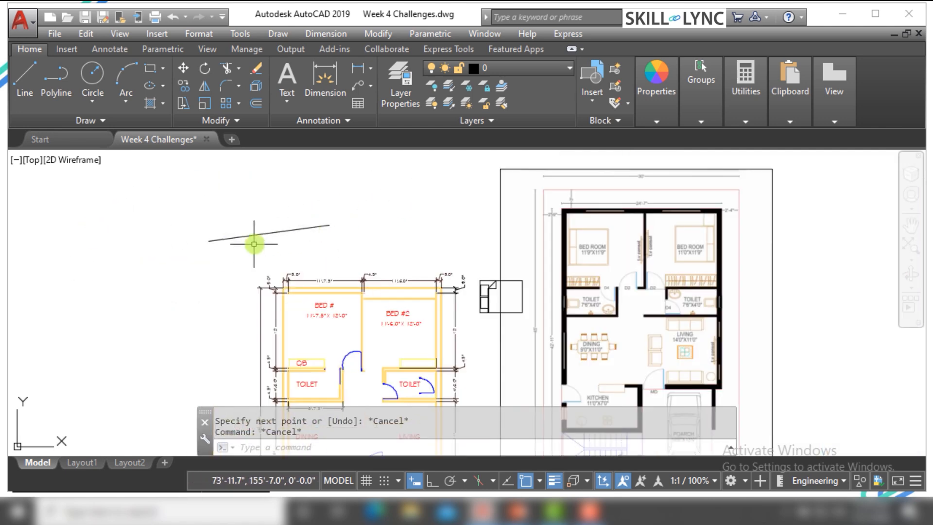
click(322, 266)
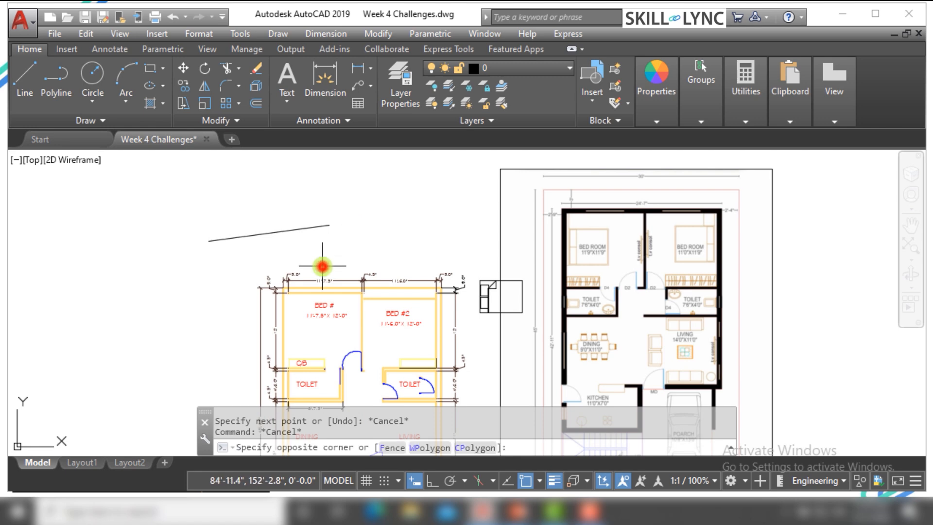
click(292, 202)
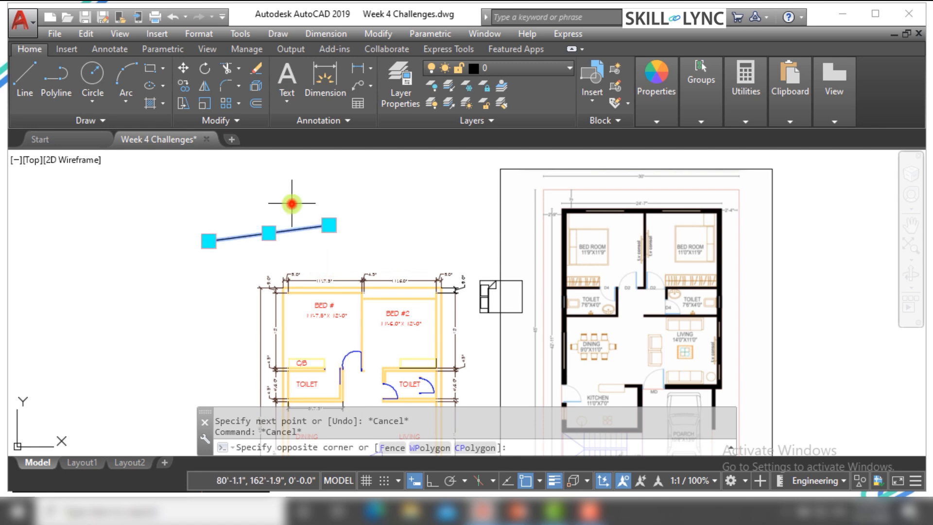
click(329, 225)
right_click(326, 227)
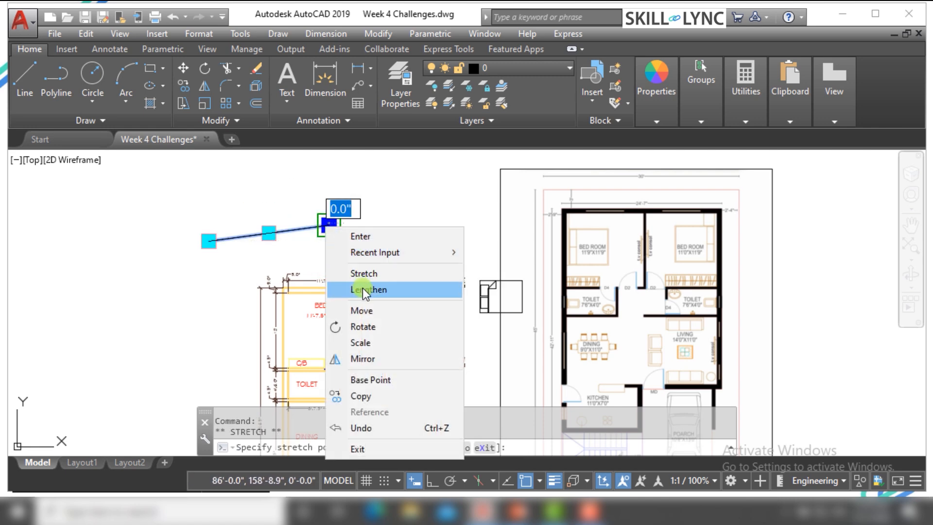
click(368, 290)
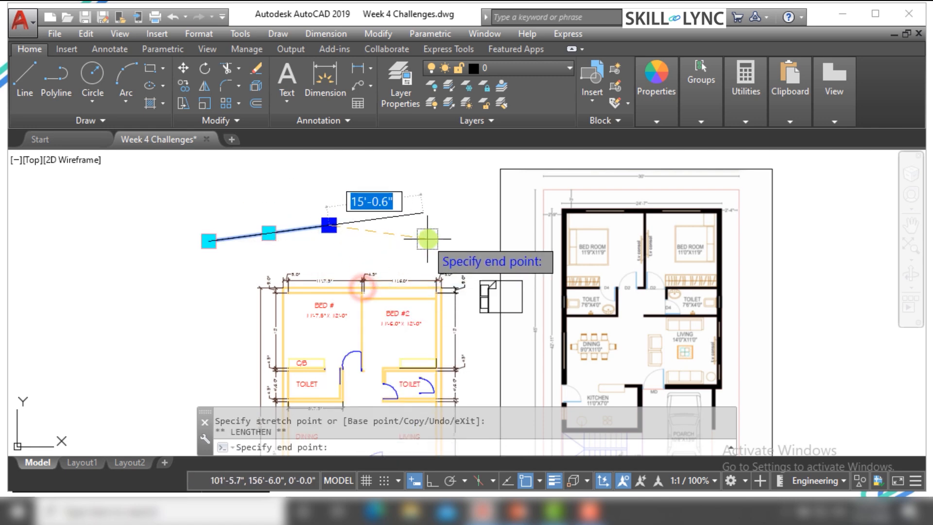
click(460, 208)
click(244, 224)
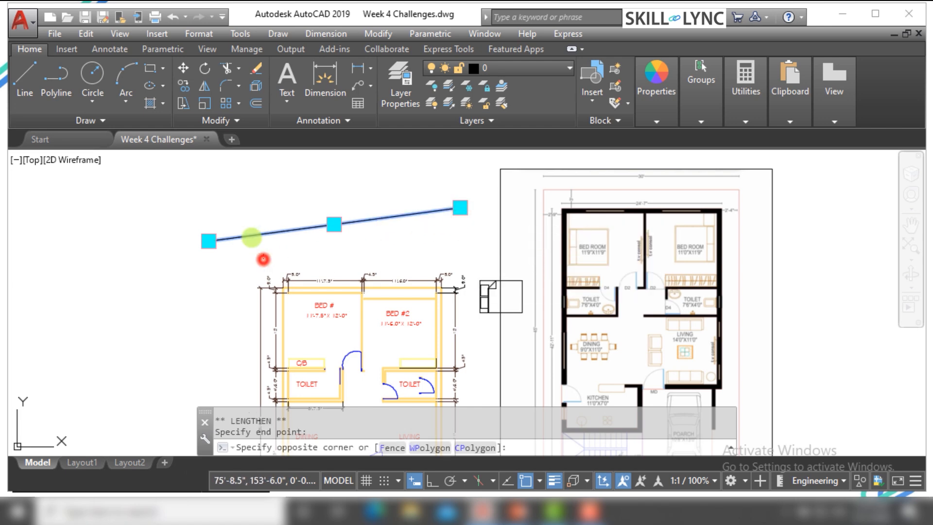
Lengthen the slanted line from its left endpoint grip by 12' and deselect it
right_click(210, 242)
key(Escape)
click(222, 265)
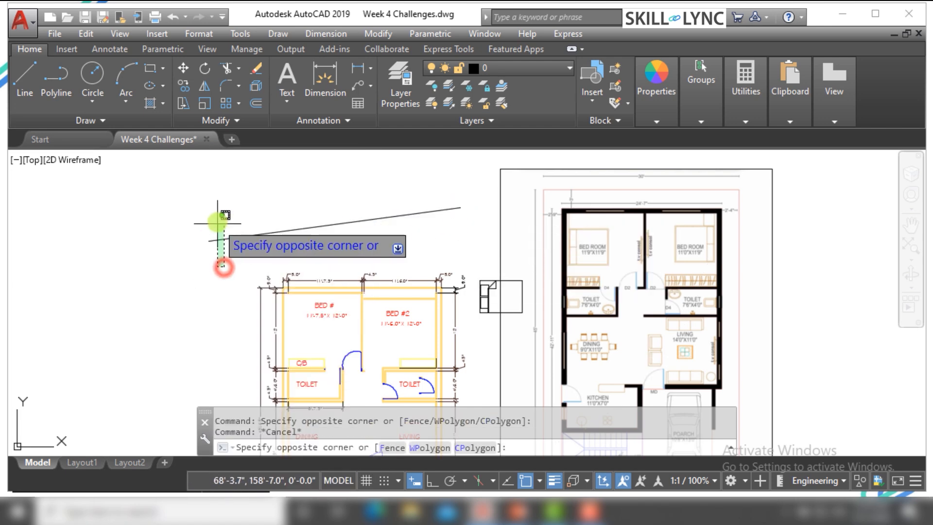
click(217, 223)
click(208, 240)
right_click(209, 241)
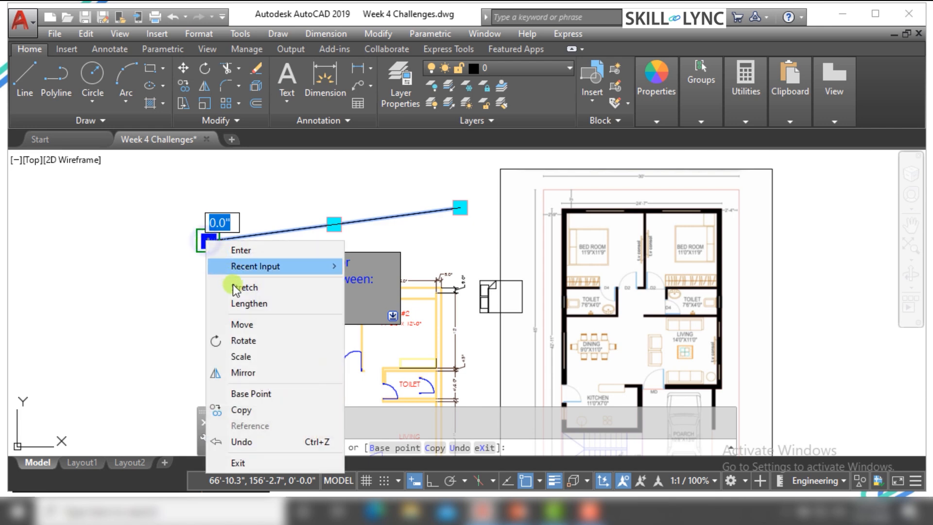
click(241, 304)
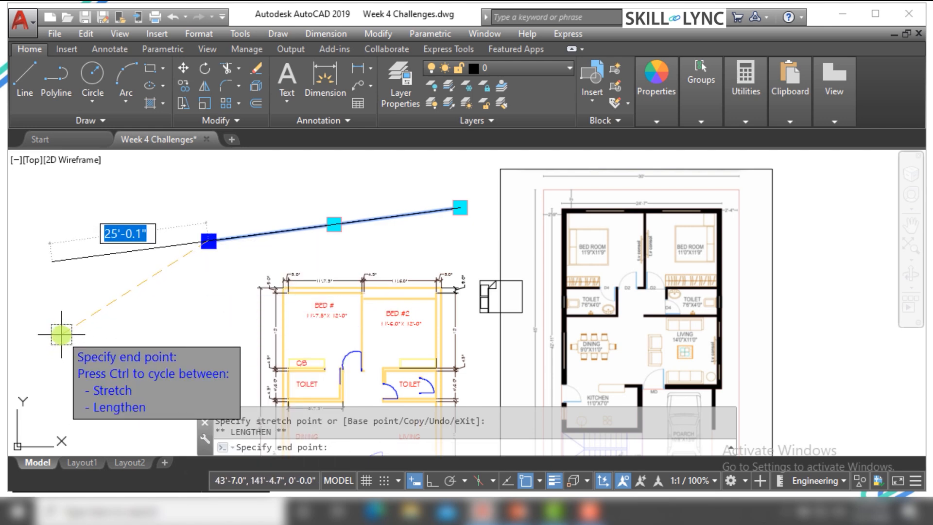
text(1)
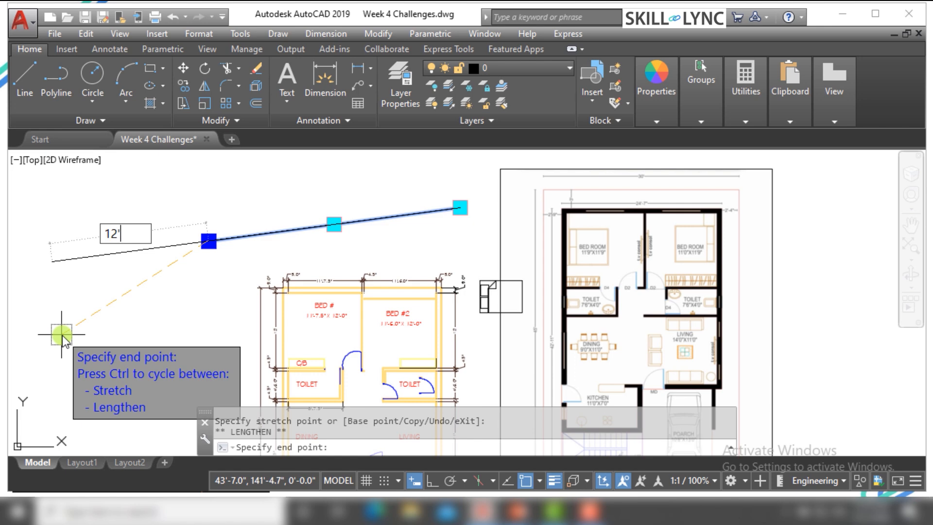
text(2')
key(Return)
key(Escape)
key(Escape)
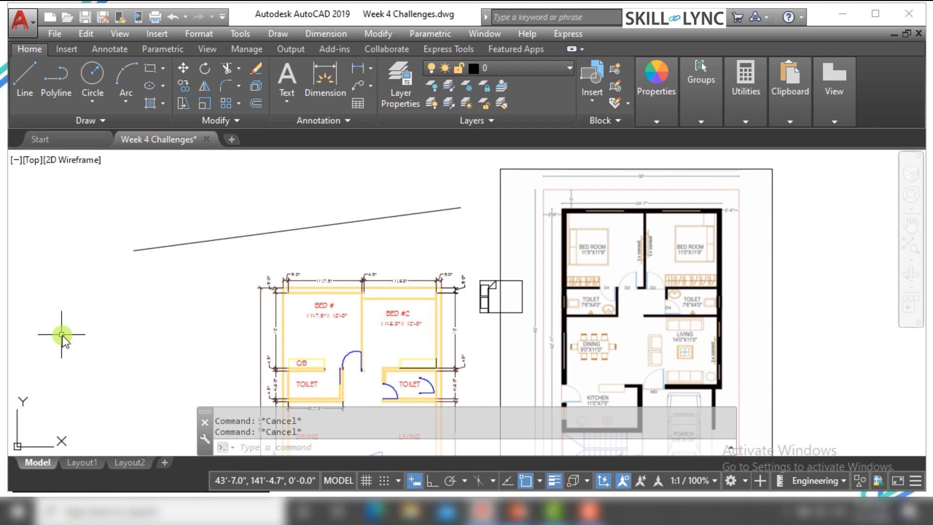
Lengthen the slanted line freehand from its left endpoint grip, extending it farther left along its own direction
click(347, 234)
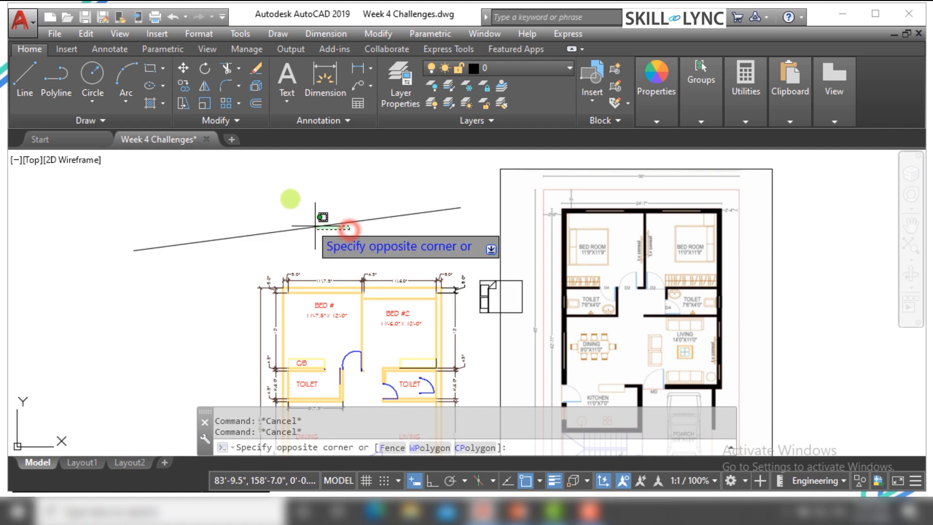
click(281, 189)
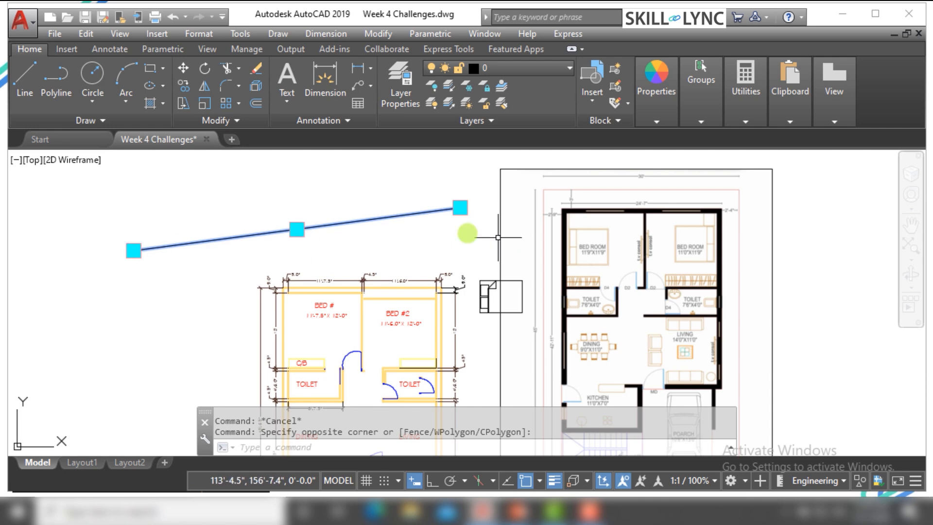
click(134, 251)
right_click(134, 248)
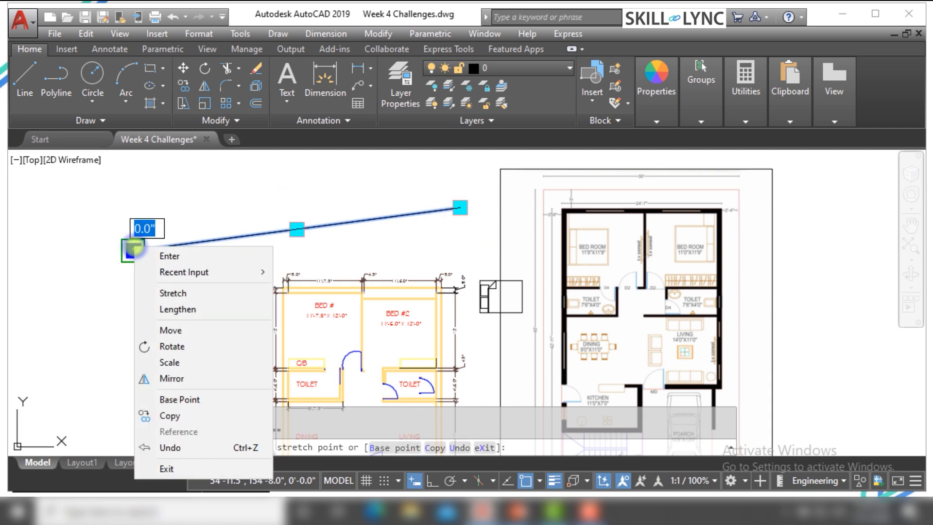
click(176, 309)
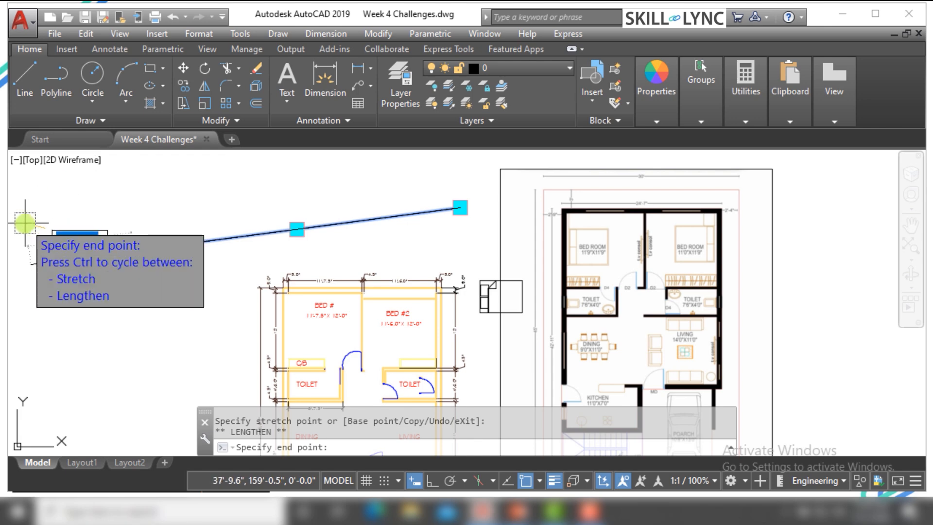
click(39, 263)
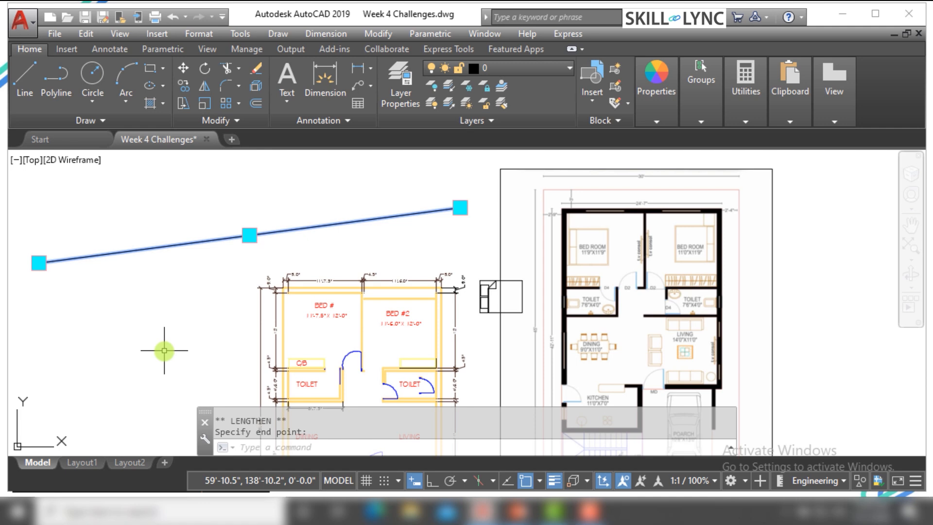
Stretch the line's left endpoint up and to the right so that the line slopes down toward its right end
key(ctrl)
right_click(49, 259)
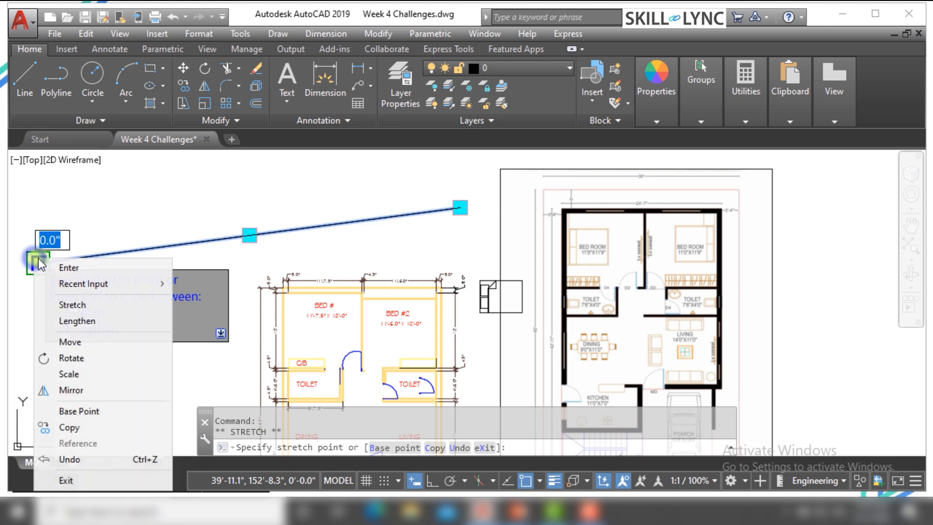
click(78, 306)
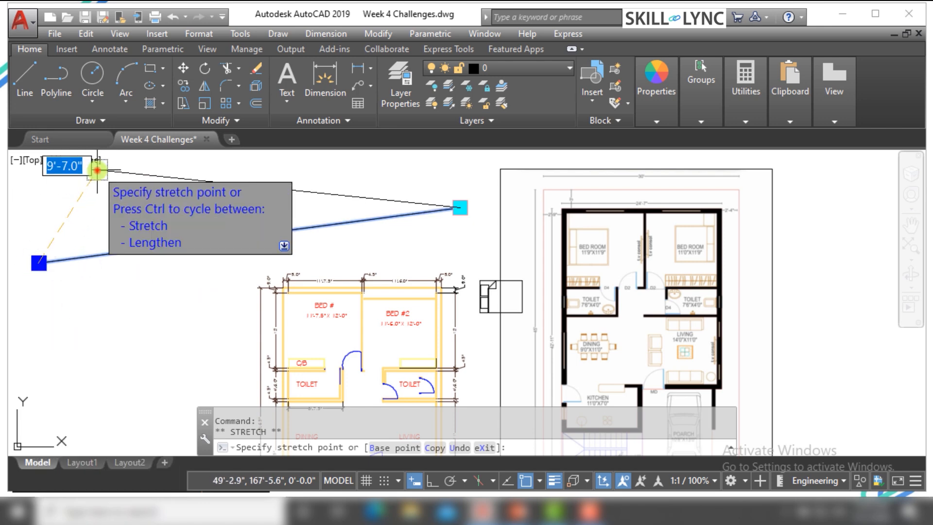
click(97, 169)
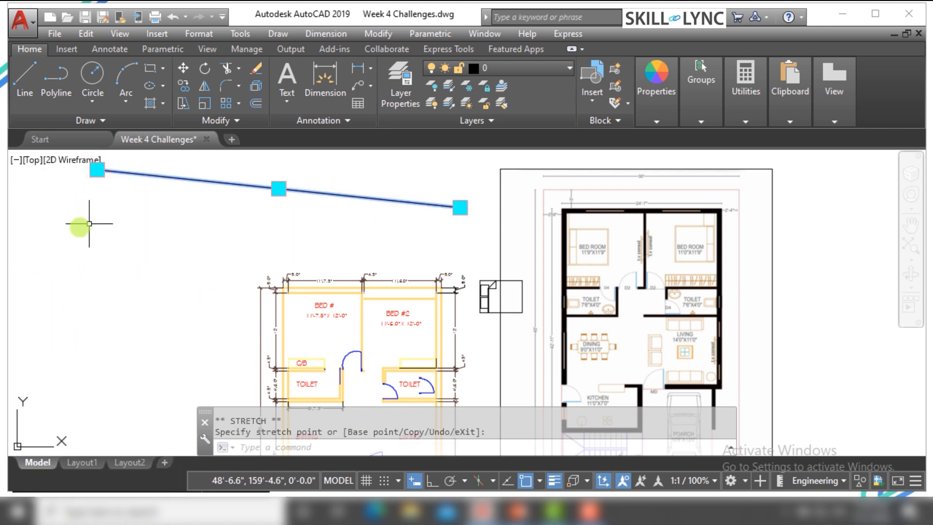
Stretch the line's left endpoint through several positions, ending with a shorter, nearly horizontal line above the bedrooms
click(97, 169)
click(44, 210)
click(44, 210)
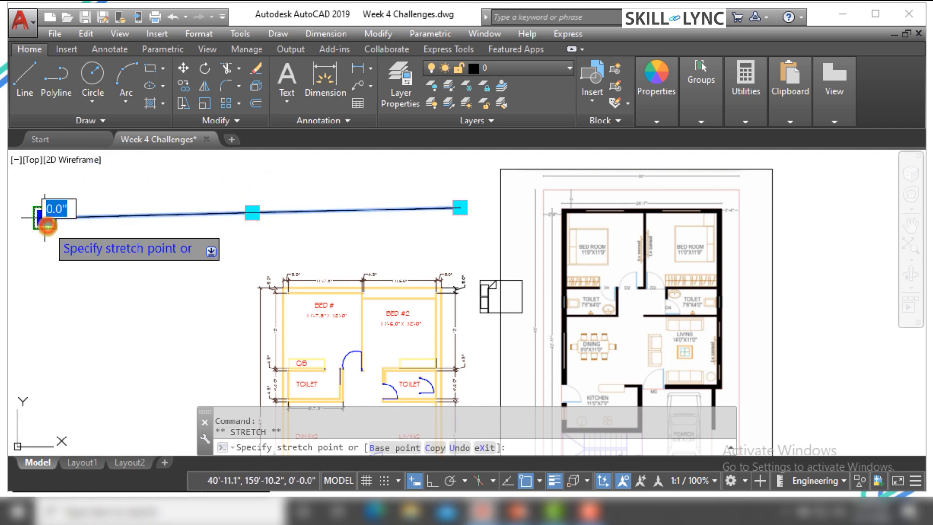
click(37, 351)
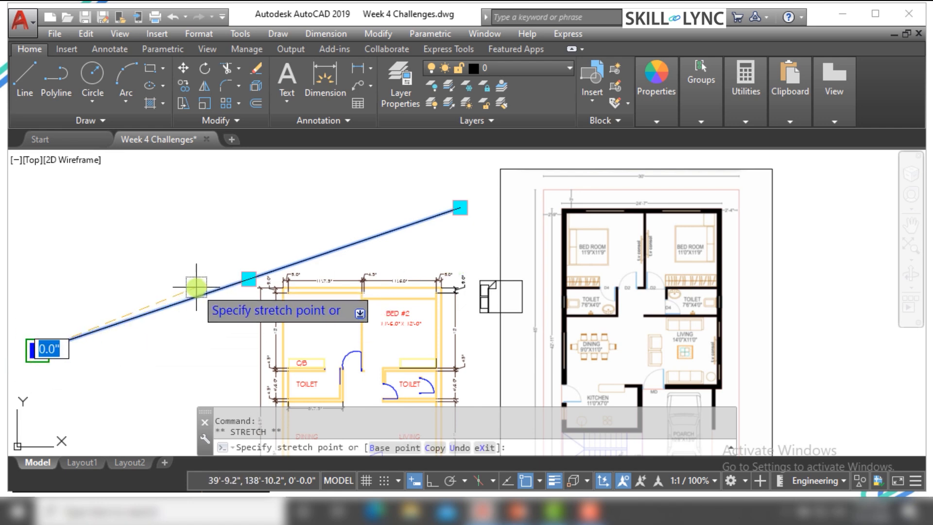
click(47, 355)
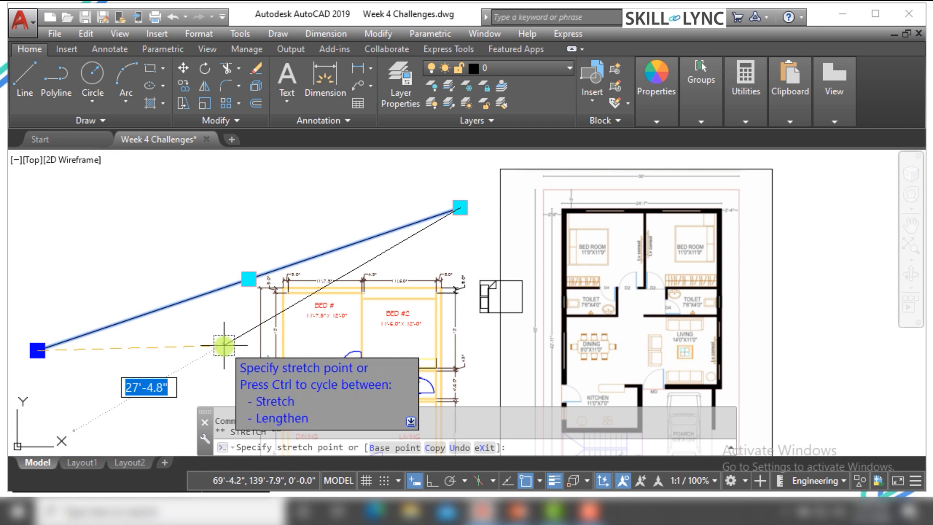
click(206, 212)
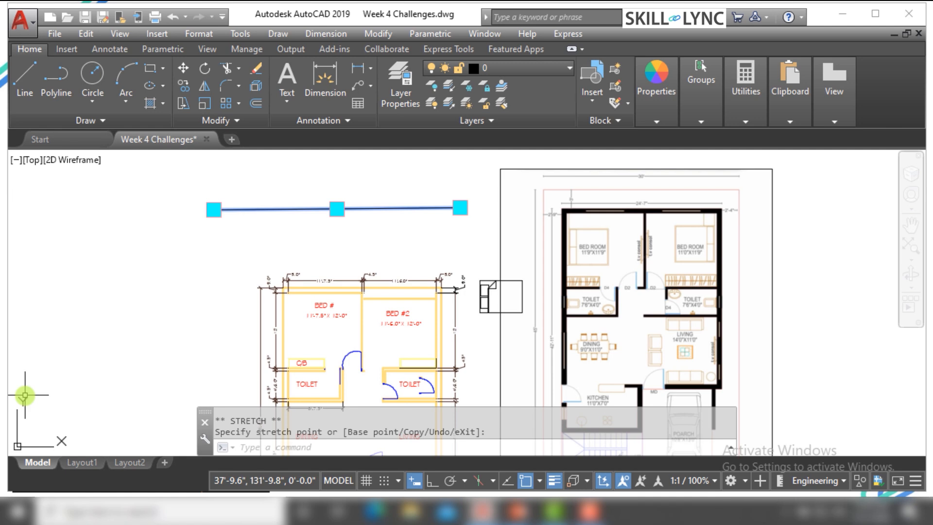
Erase the nearly horizontal line above the bedrooms
text(`)
key(Escape)
click(261, 183)
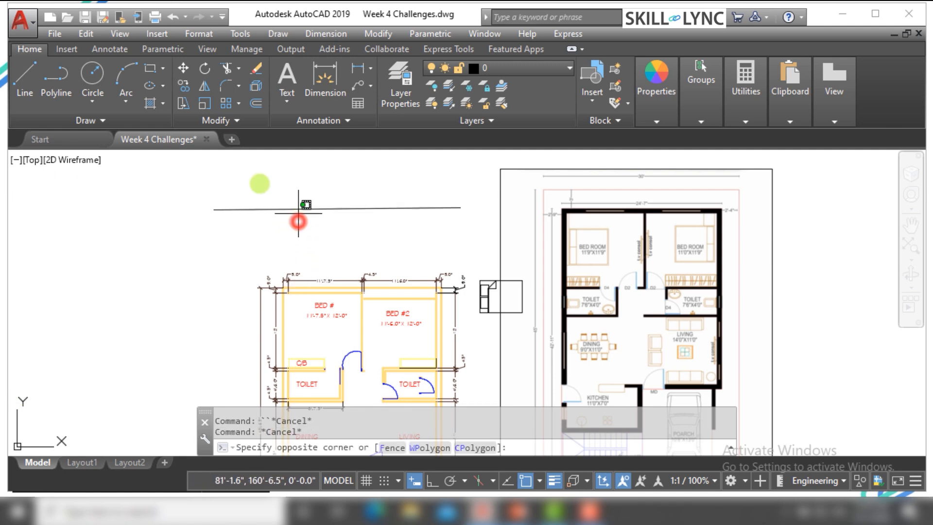
key(Escape)
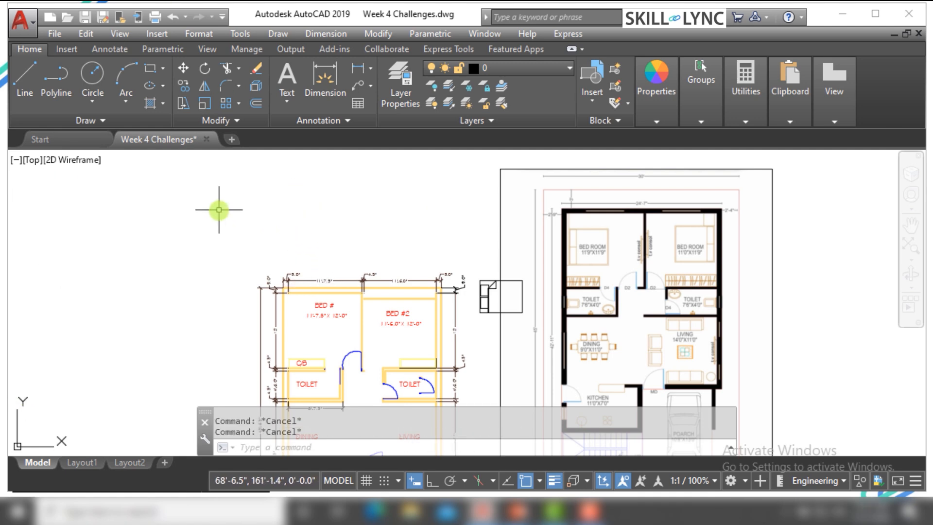
Draw a three-point arc above the bedrooms, starting at its lower-left end and finishing at its upper-right end
text(A)
key(Return)
click(148, 273)
click(237, 181)
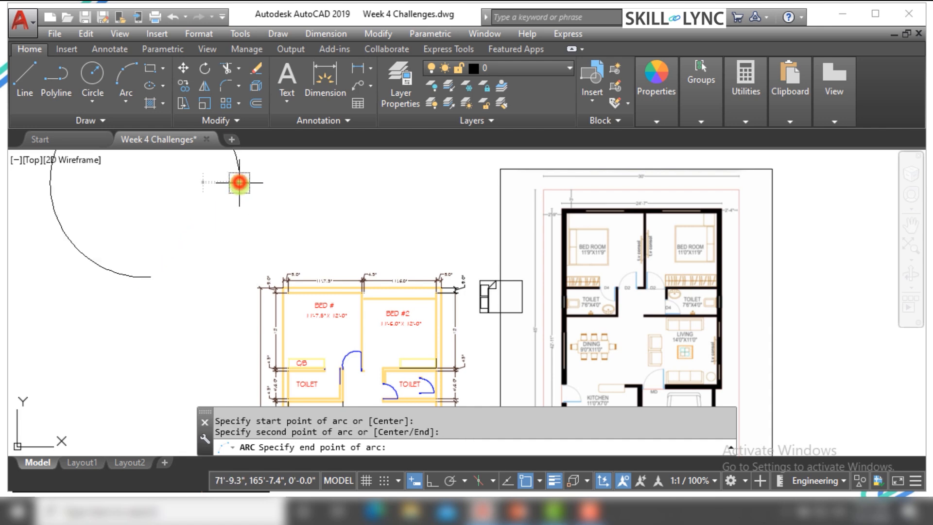
click(311, 207)
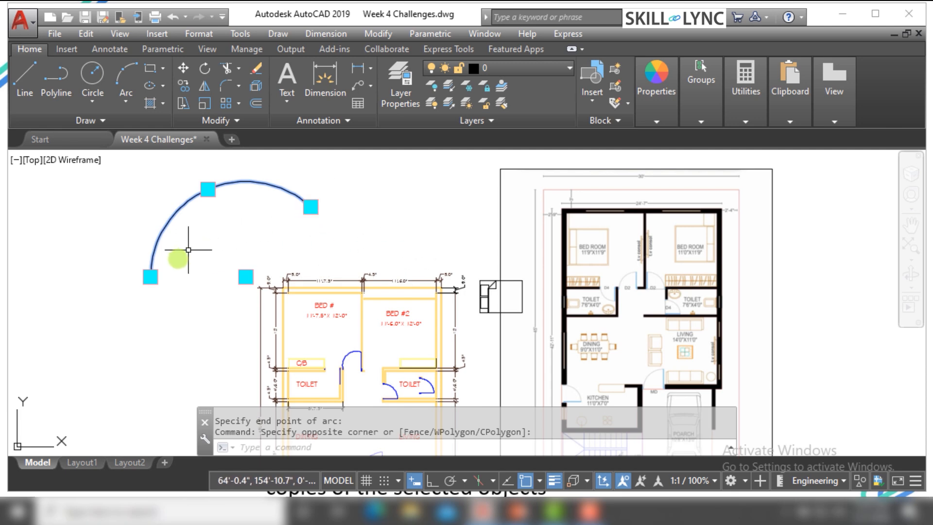
Lengthen the arc from its lower-left endpoint grip, extending it freehand around its underside toward the bedrooms
mouse_move(150, 277)
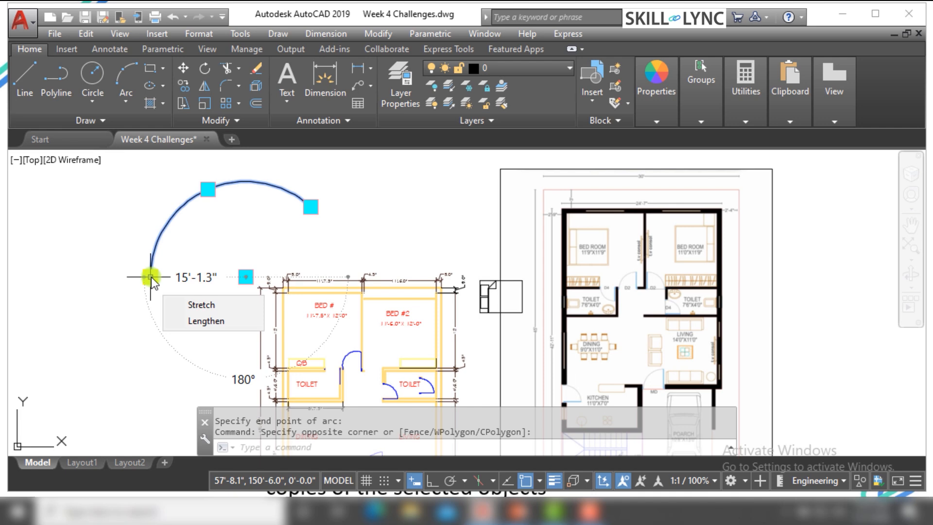
click(151, 277)
right_click(151, 277)
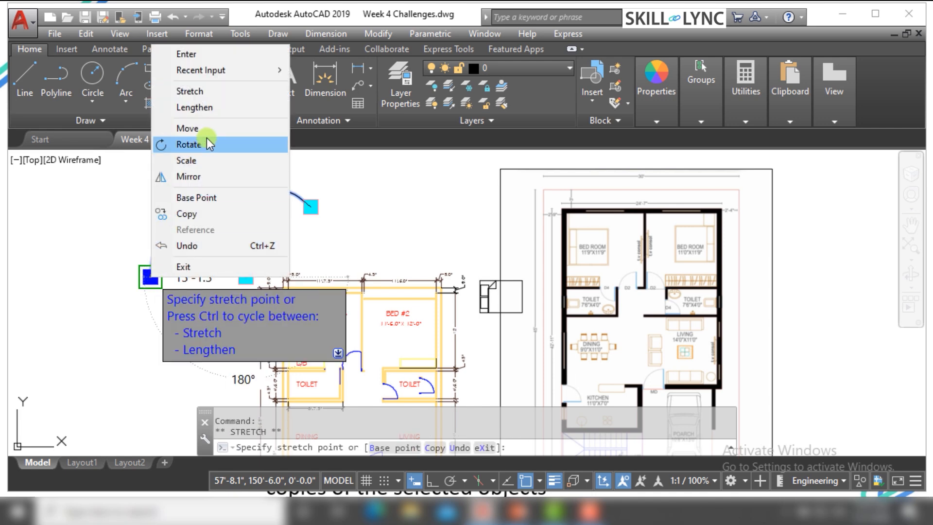
click(217, 107)
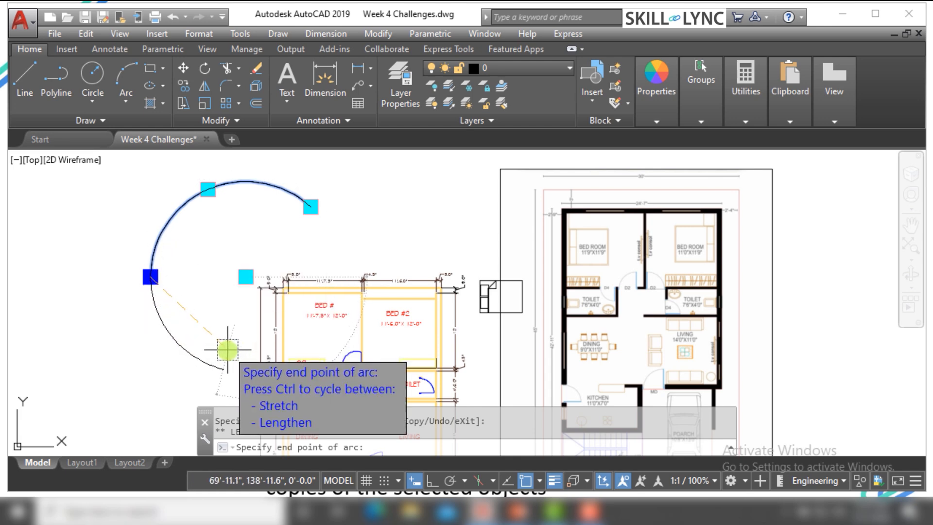
click(228, 350)
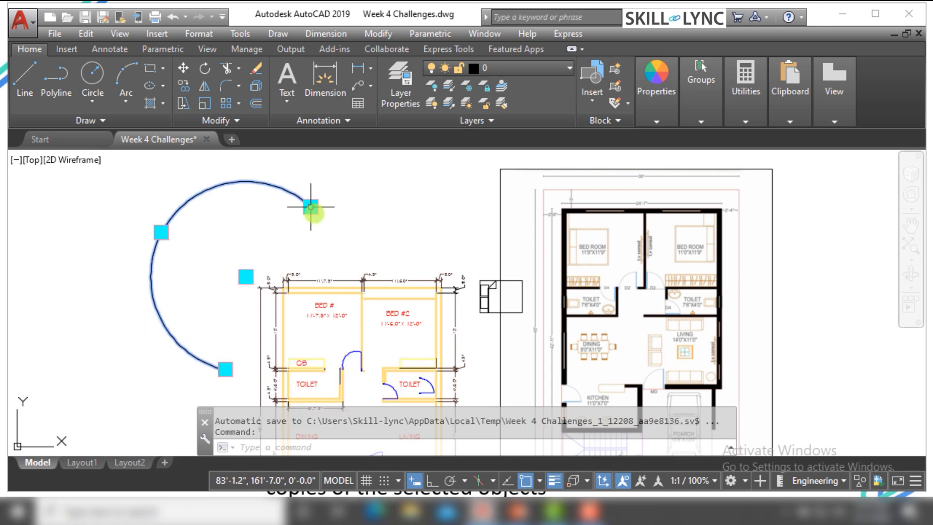
Stretch the arc's upper-right endpoint farther up and to the right to enlarge the arc
click(311, 207)
right_click(315, 214)
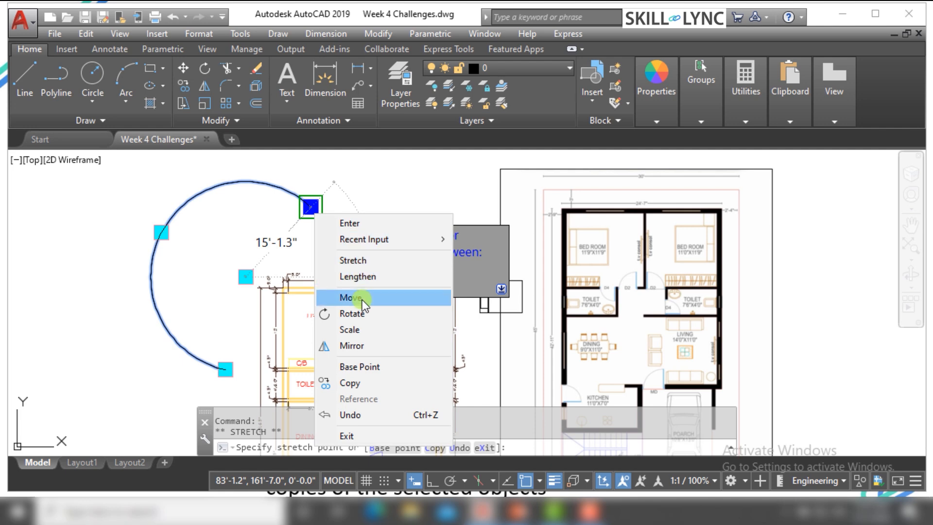
click(372, 263)
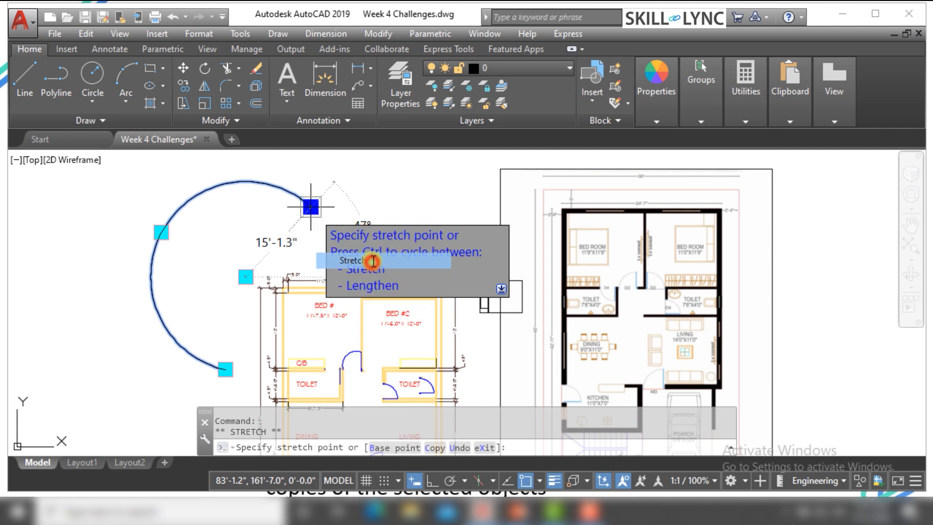
click(362, 172)
scroll(224, 239, down, 5)
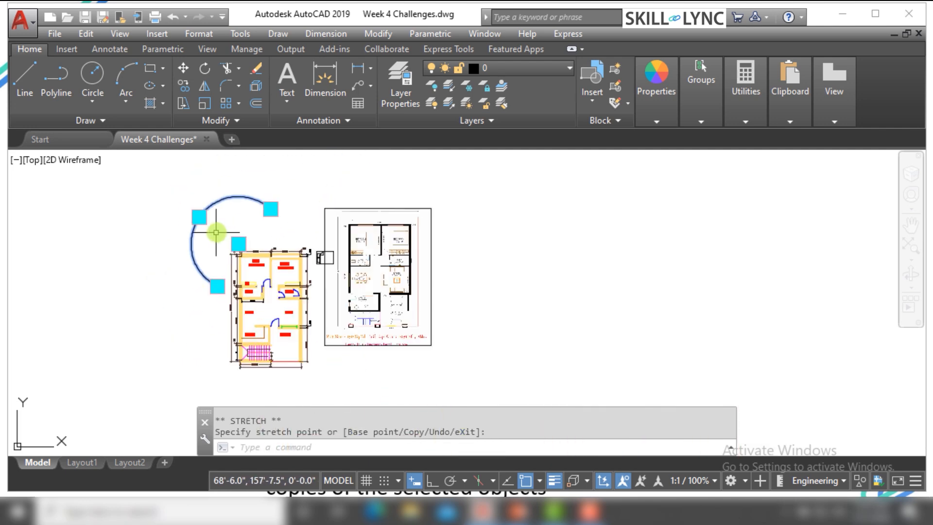
scroll(239, 219, up, 3)
scroll(278, 206, up, 2)
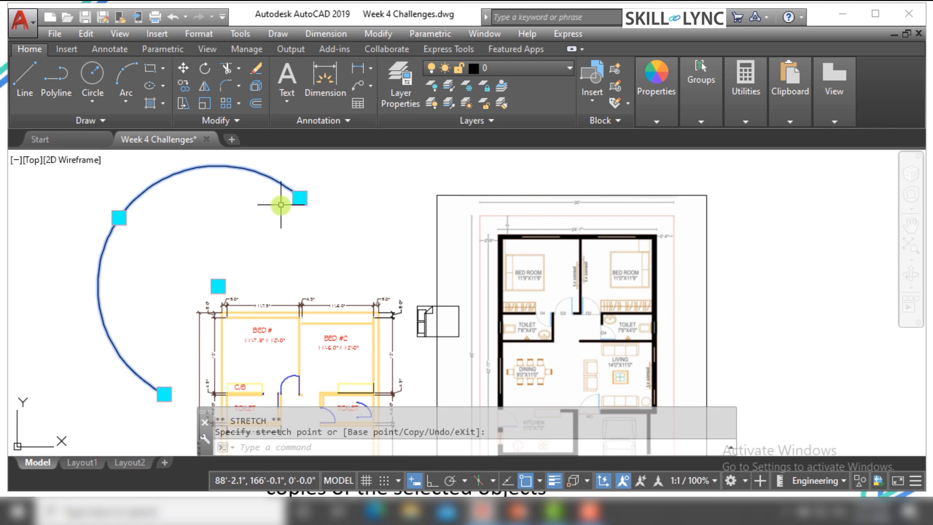
Lengthen the arc from its upper-right endpoint grip, extending it freehand down into BED #2
mouse_move(300, 198)
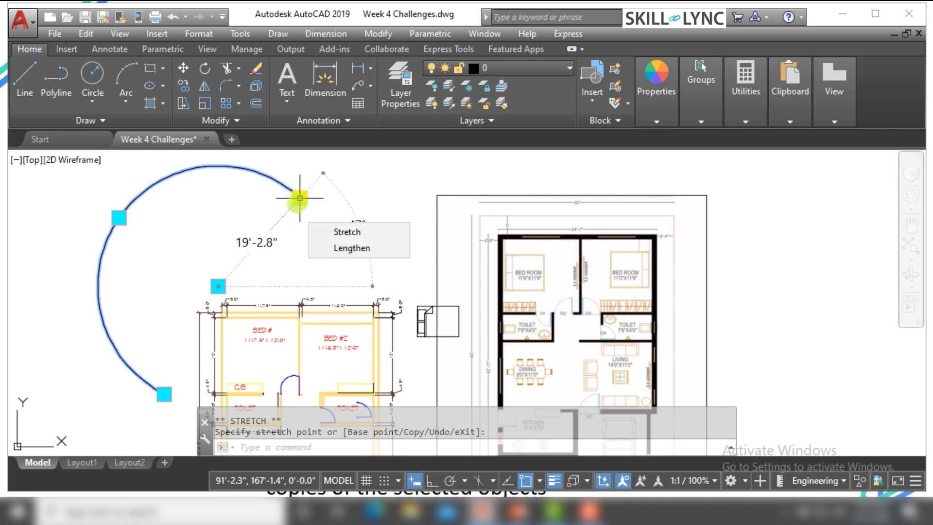
right_click(310, 203)
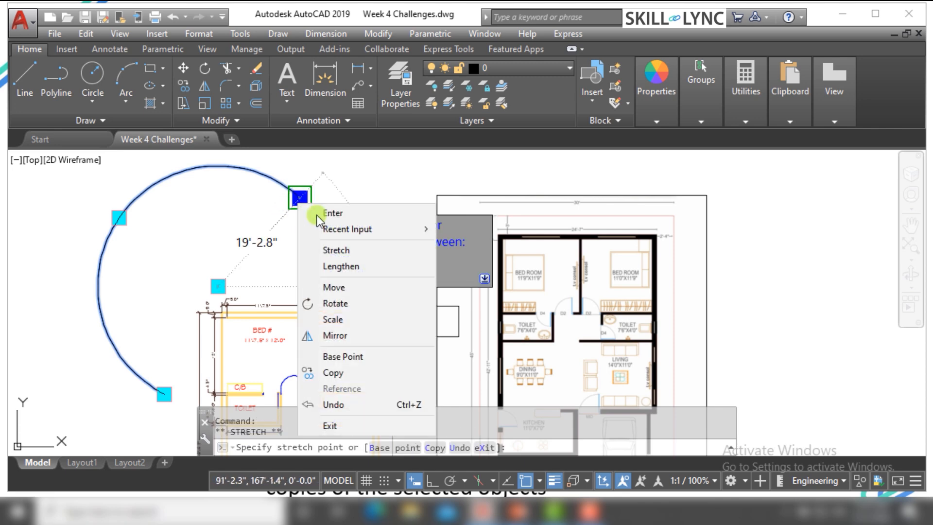
click(335, 268)
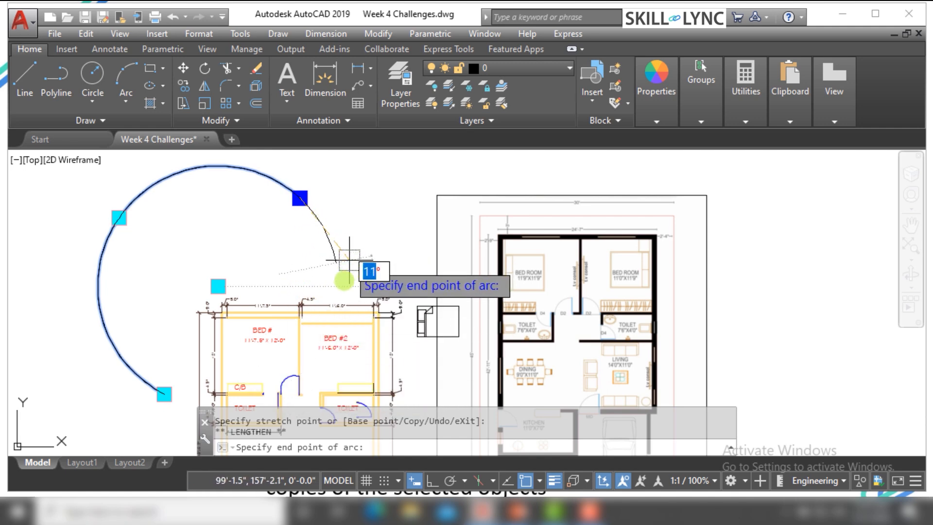
click(312, 358)
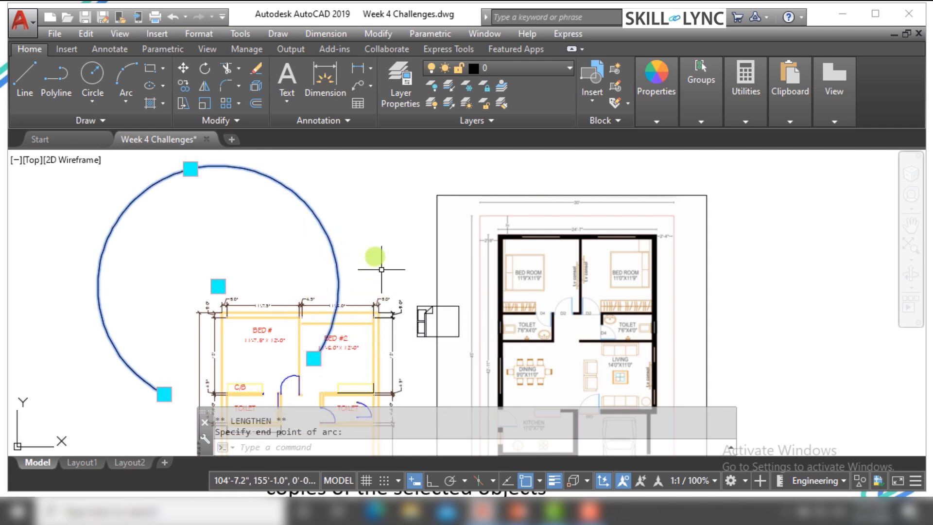
Erase the arc overlapping the bedrooms
click(369, 250)
click(301, 264)
text(e)
key(Return)
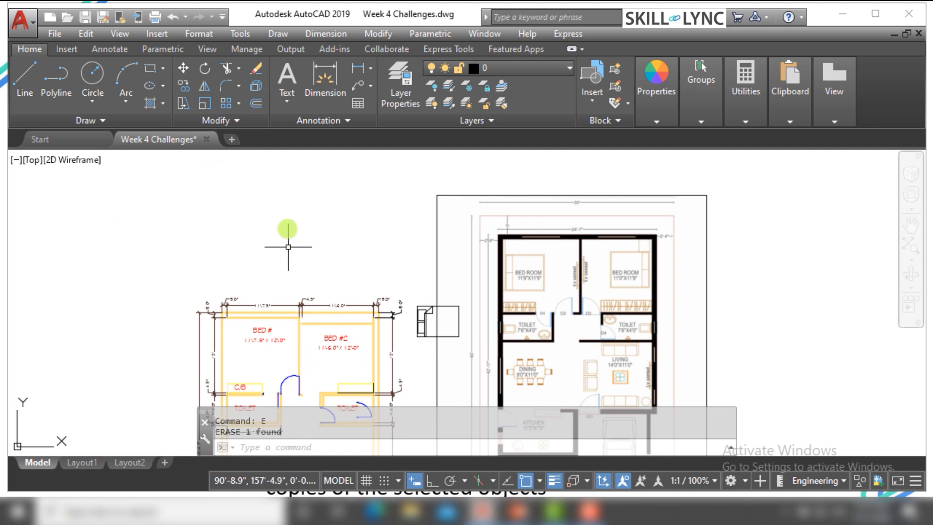
scroll(287, 240, down, 2)
scroll(319, 308, up, 4)
scroll(323, 301, up, 2)
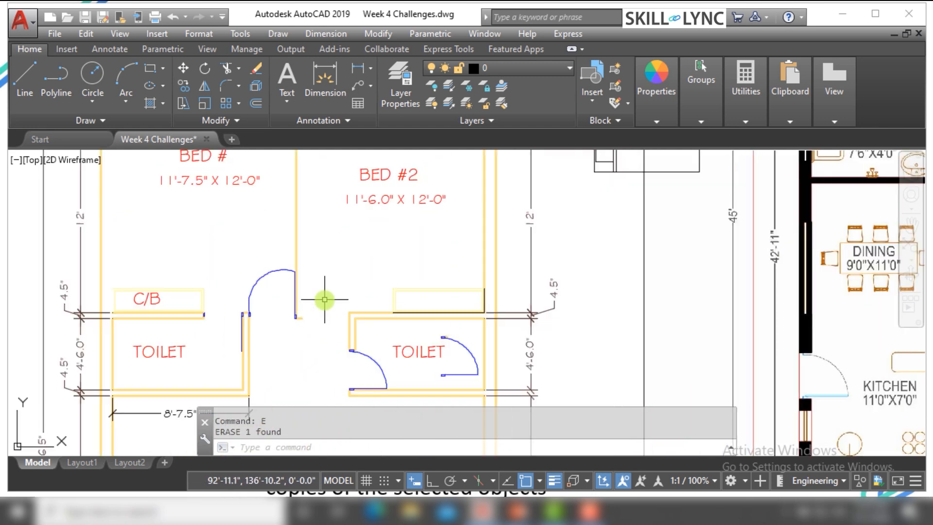
scroll(321, 296, down, 2)
scroll(333, 287, down, 3)
scroll(321, 203, up, 3)
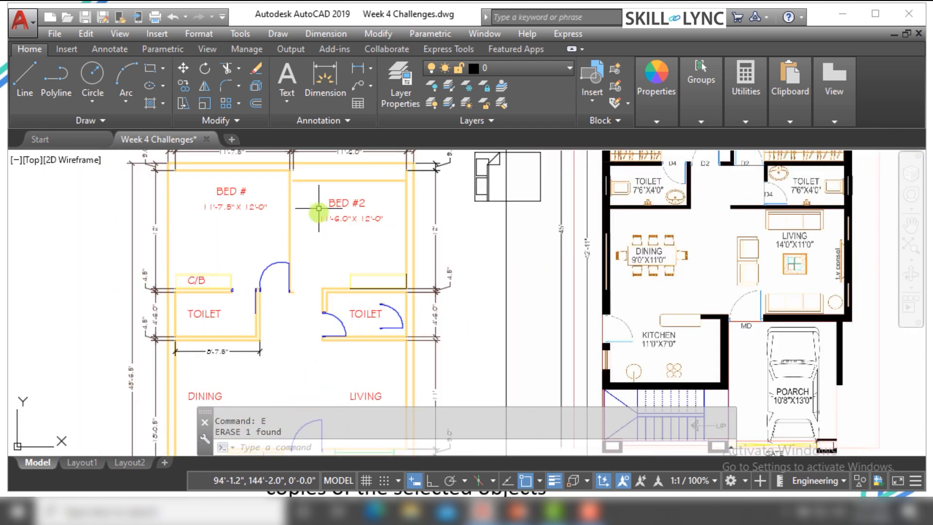
scroll(346, 231, down, 1)
scroll(370, 225, down, 2)
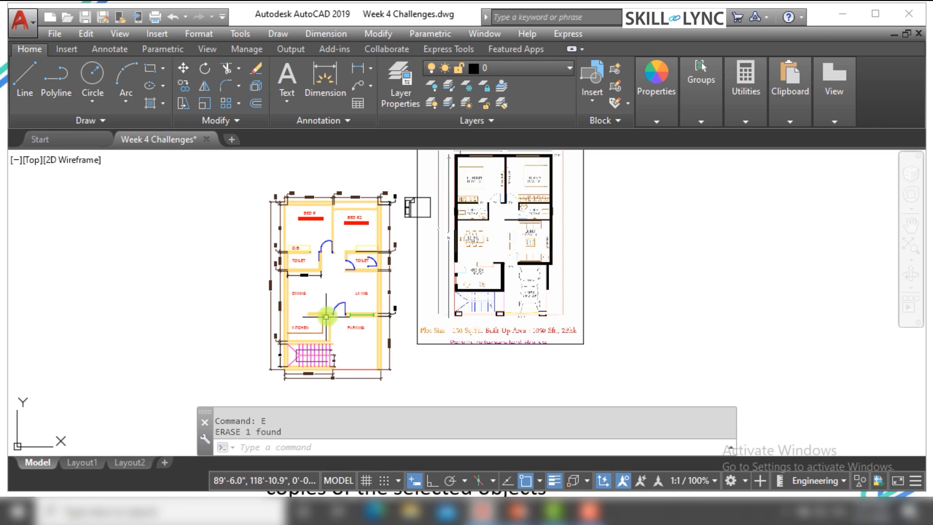
scroll(325, 316, up, 4)
scroll(391, 311, down, 3)
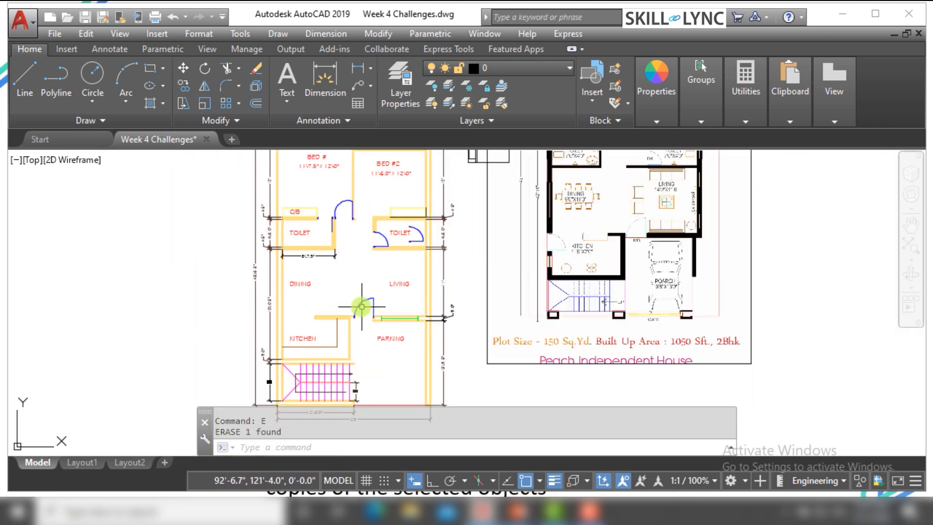
scroll(444, 221, up, 1)
Move the bed block by its upper-left corner into the open space between the DINING and LIVING labels
key(Escape)
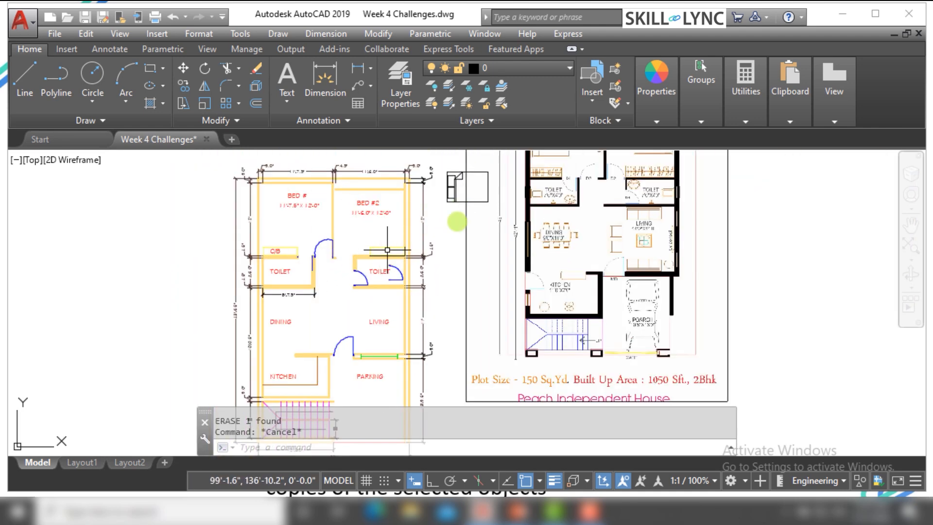
text(m)
key(Return)
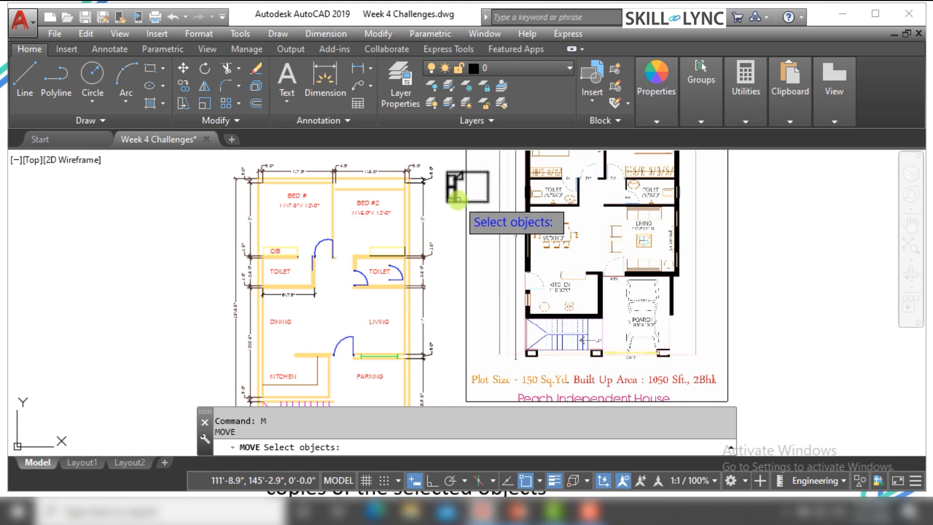
click(456, 192)
key(Return)
click(448, 173)
scroll(301, 306, up, 4)
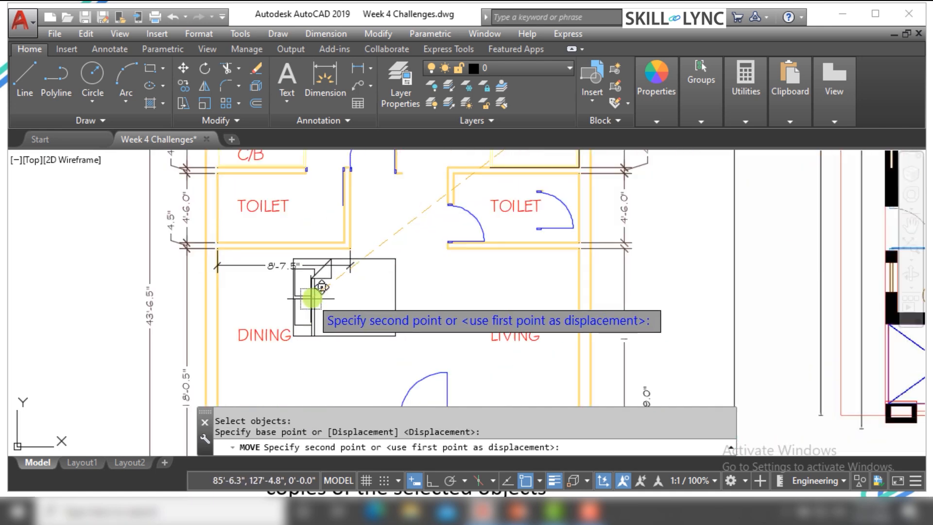
key(Escape)
Select the bed block to examine the grips on its individual parts, clearing the selection each time
click(450, 316)
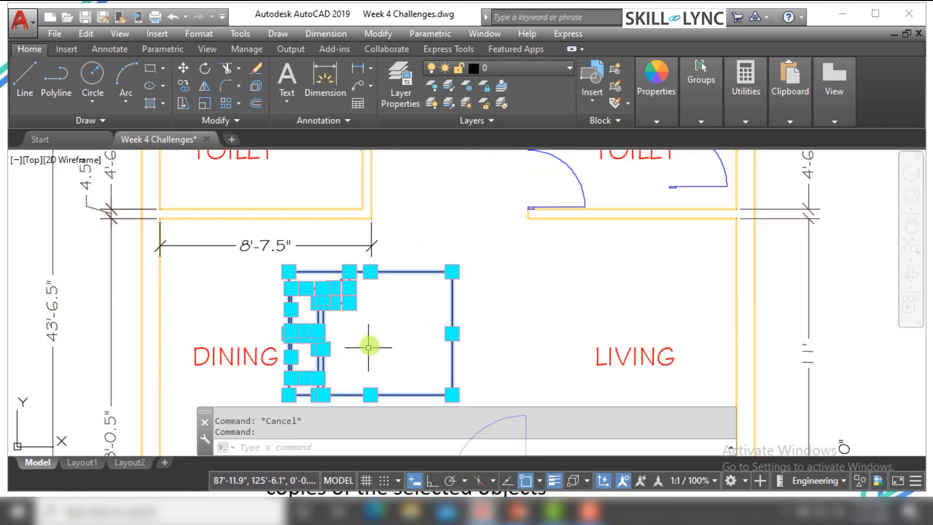
key(Escape)
click(336, 289)
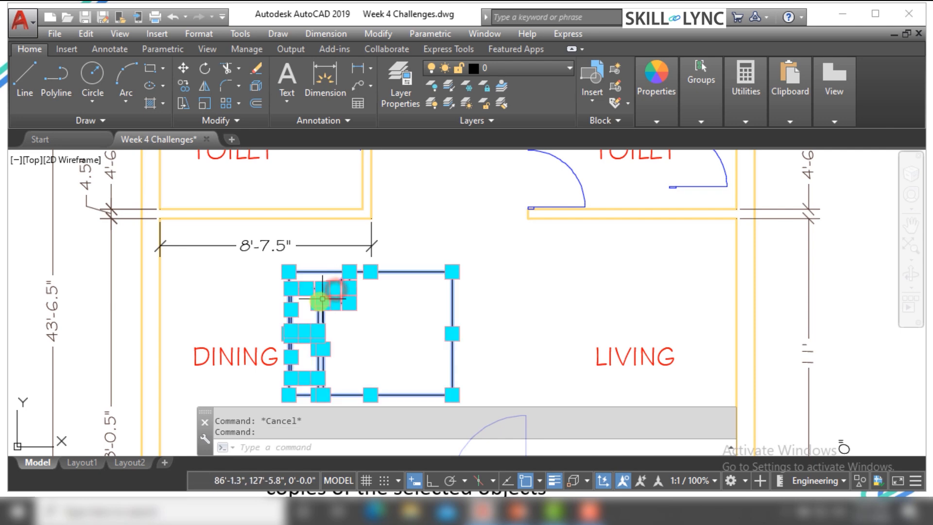
key(Escape)
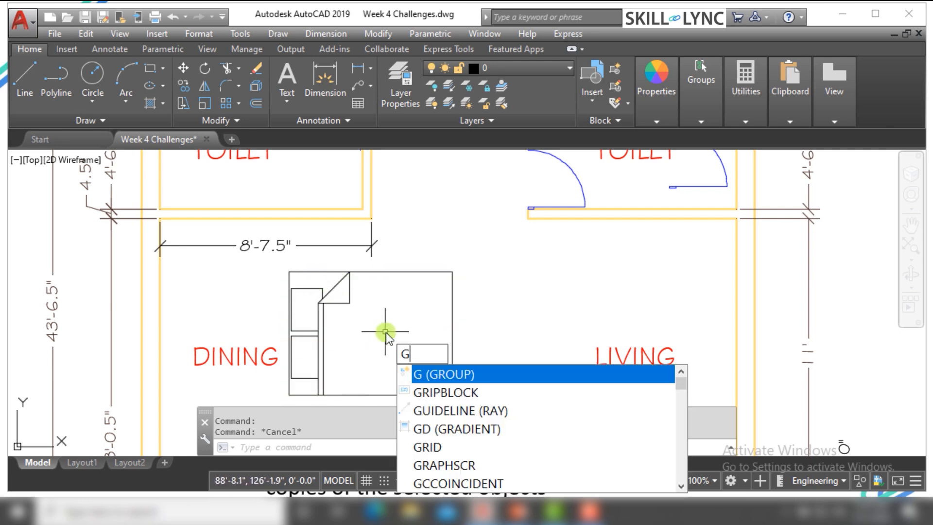
Set the GRIPBLOCK system variable to 0
text(RIPBLOCK)
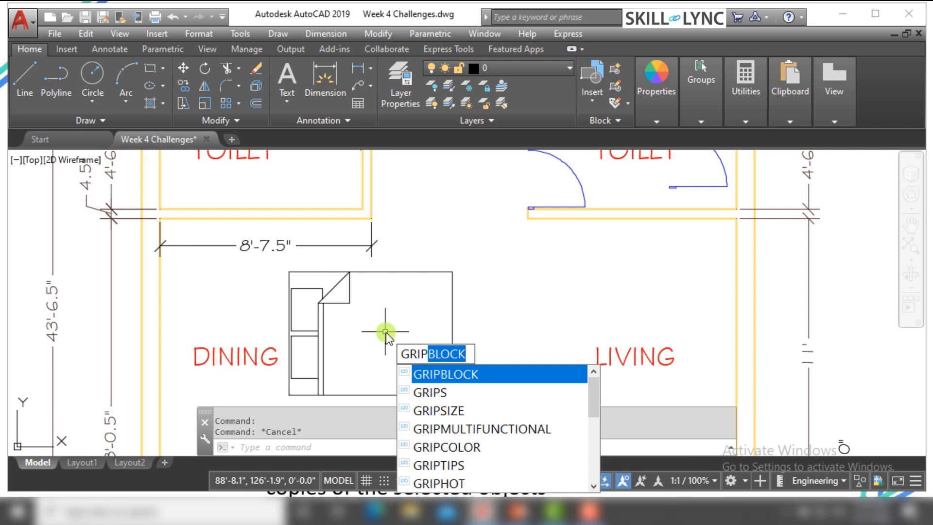
key(Return)
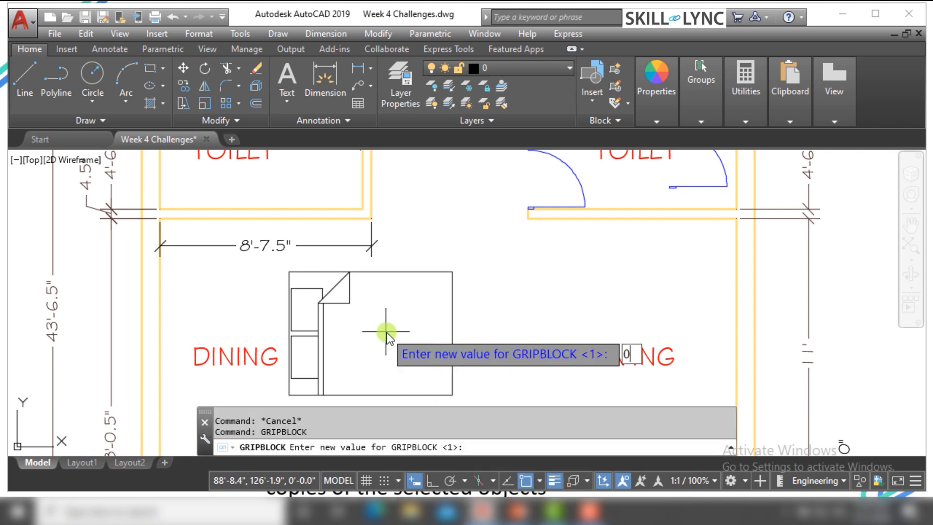
key(Return)
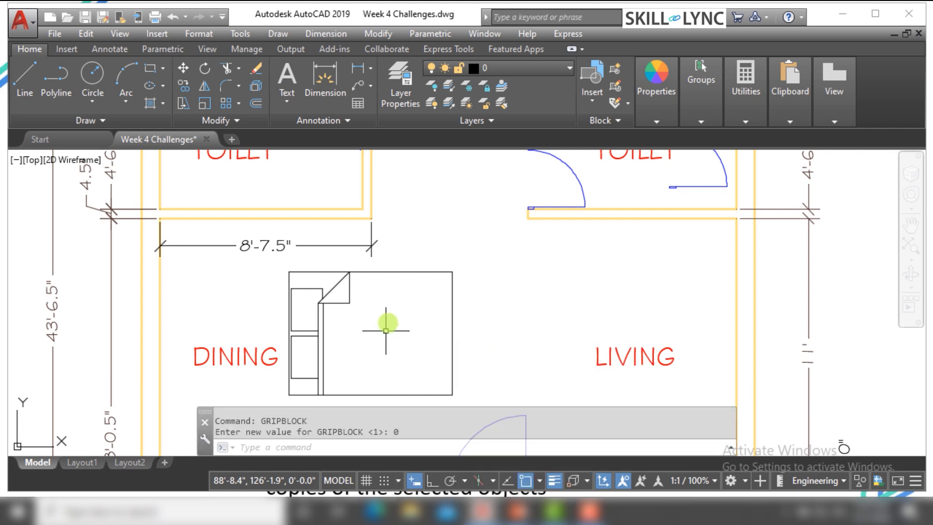
Select the bed block to check its grip display under the new GRIPBLOCK setting, and clear the selection
click(455, 307)
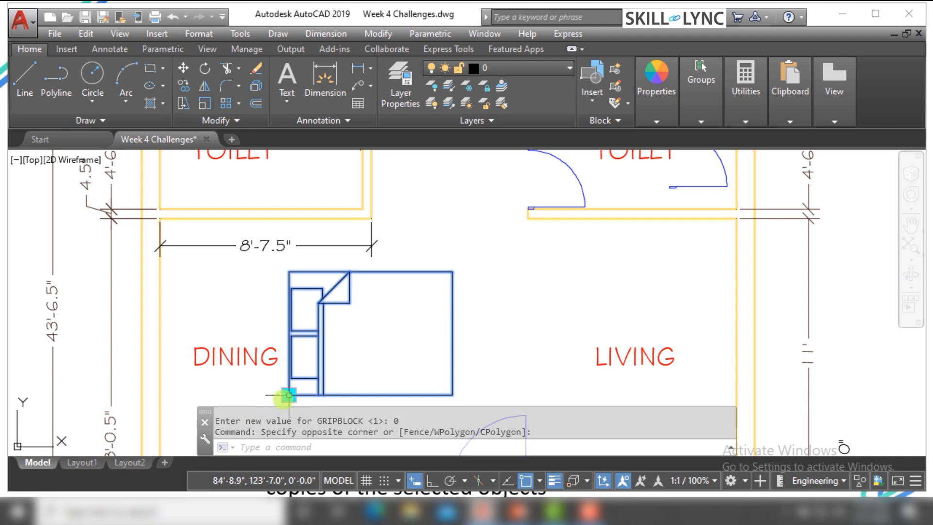
key(Escape)
key(Escape)
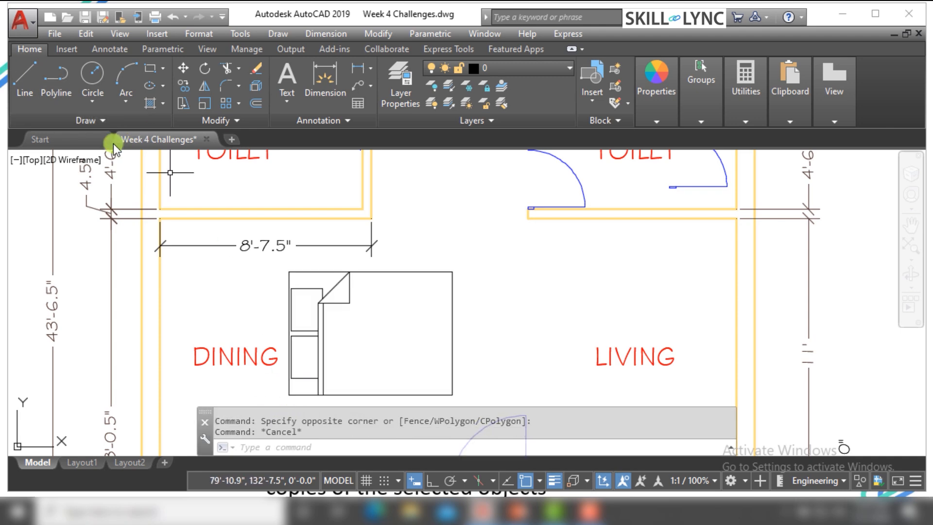
scroll(400, 377, down, 4)
scroll(369, 354, up, 4)
scroll(362, 347, up, 2)
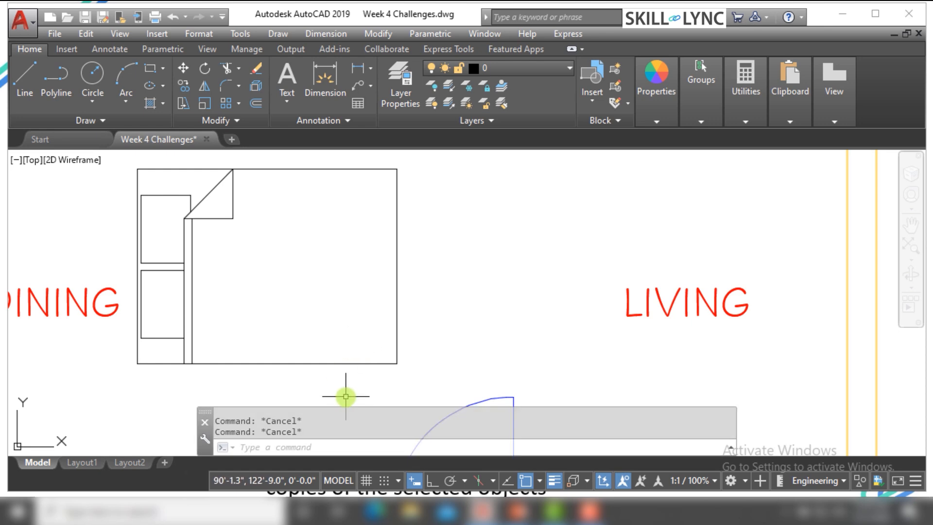
click(346, 394)
click(296, 333)
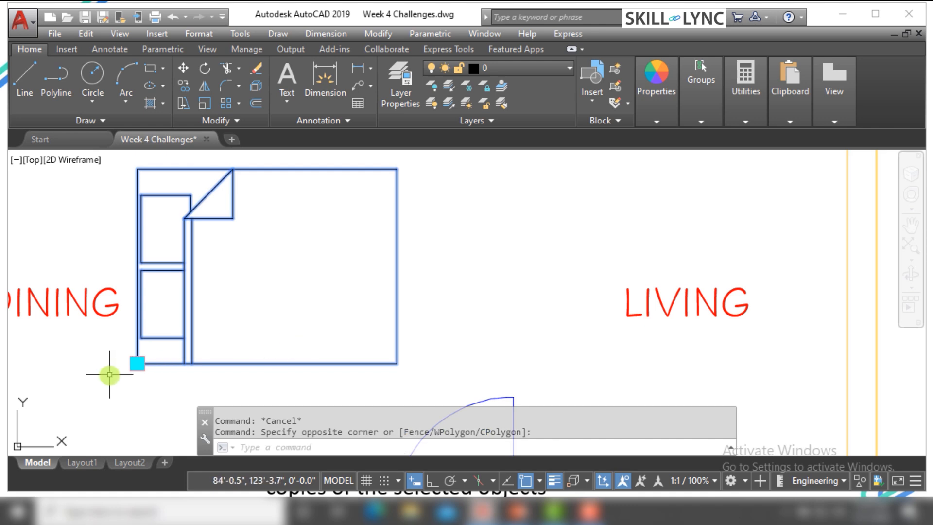
right_click(137, 363)
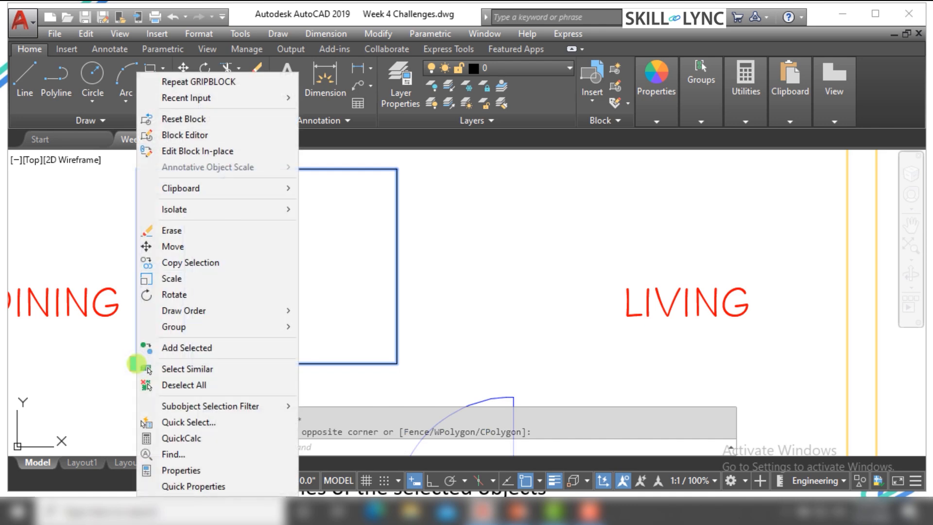
click(63, 372)
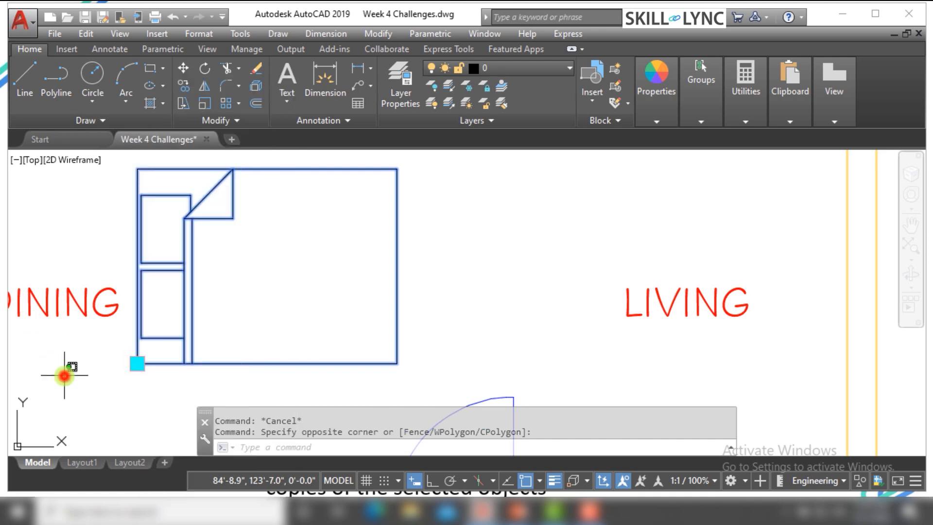
key(Escape)
Move the bed block twice by its lower-left grip in Move mode, ending over the 8'-7.5" dimension above the DINING label
click(210, 368)
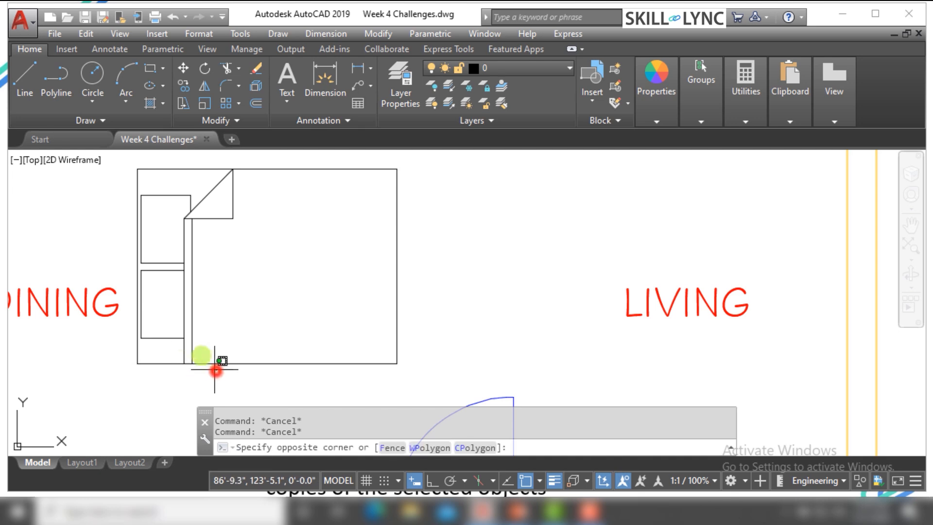
click(177, 335)
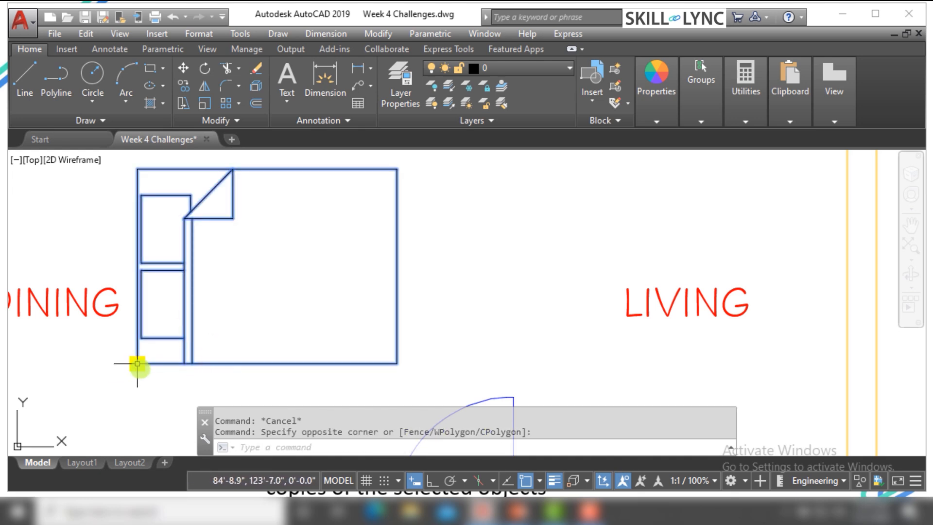
click(138, 363)
right_click(136, 365)
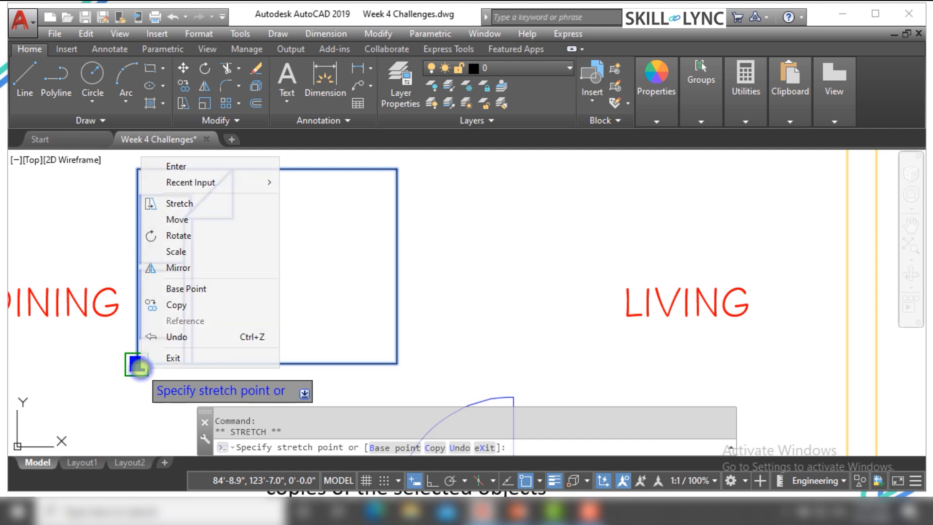
click(180, 220)
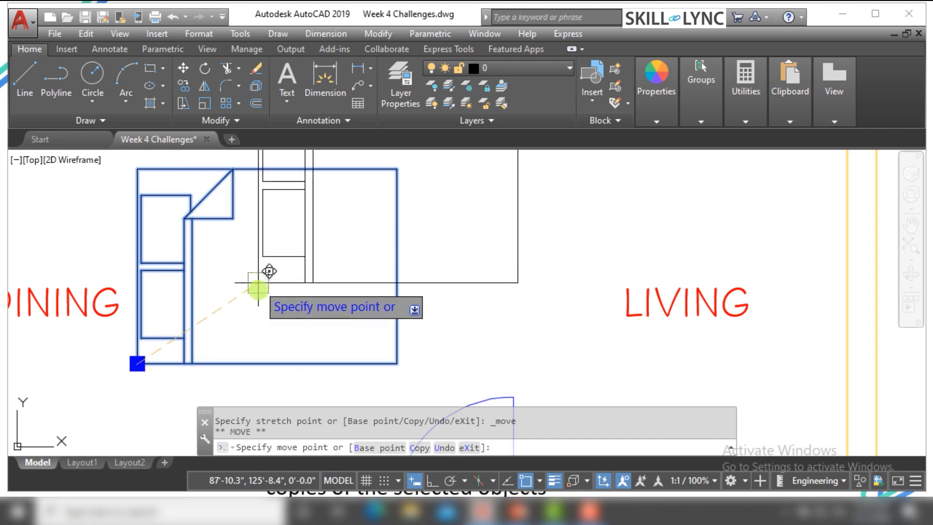
click(257, 289)
click(257, 290)
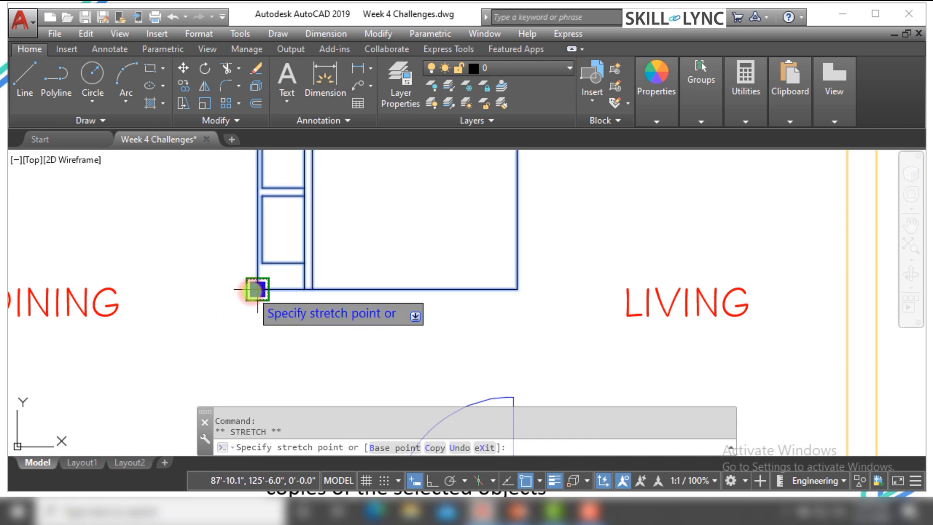
right_click(253, 290)
click(290, 142)
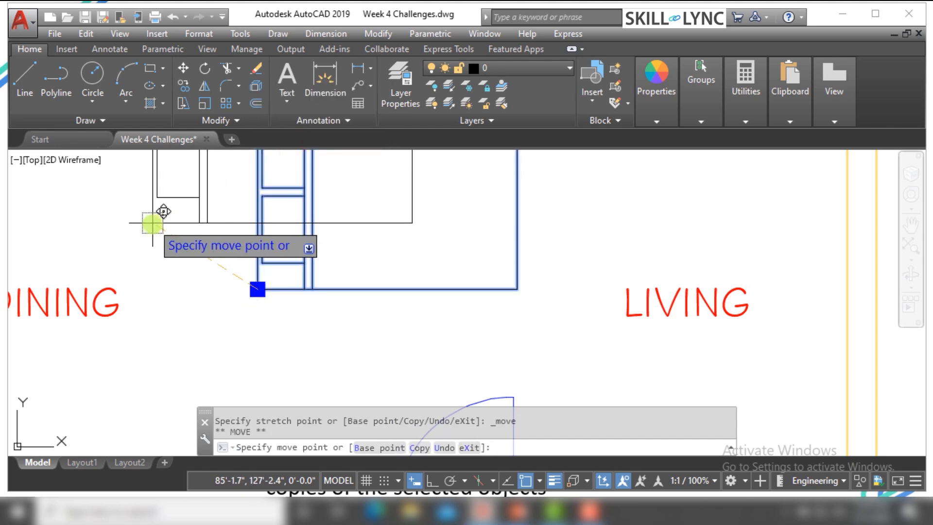
scroll(147, 232, down, 4)
key(Escape)
Move the LIVING label by its lower-left grip in Move mode toward the open area above the entrance door
click(337, 263)
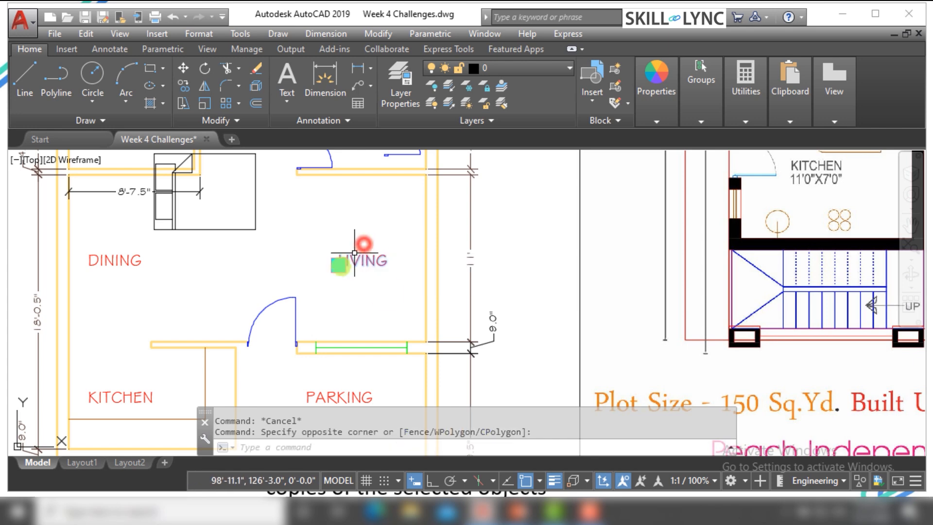
scroll(334, 265, up, 4)
click(335, 265)
click(335, 266)
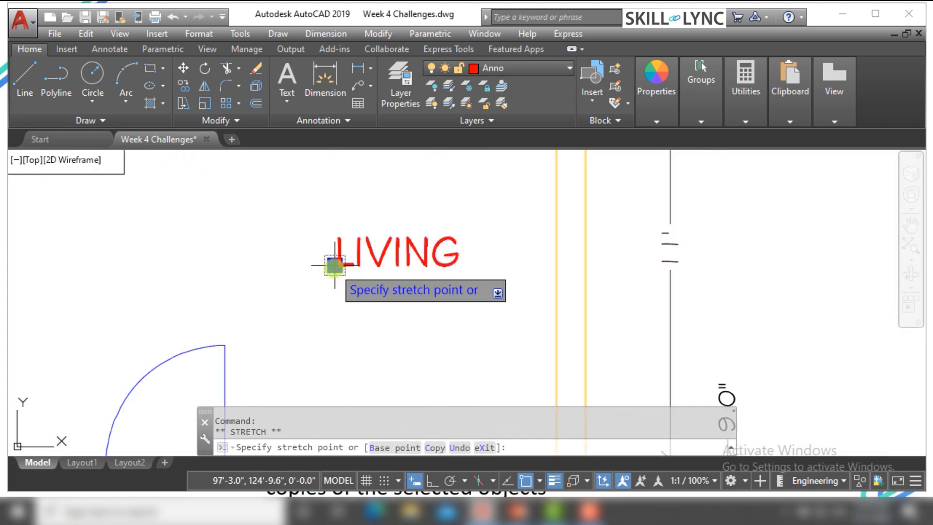
right_click(335, 265)
click(372, 331)
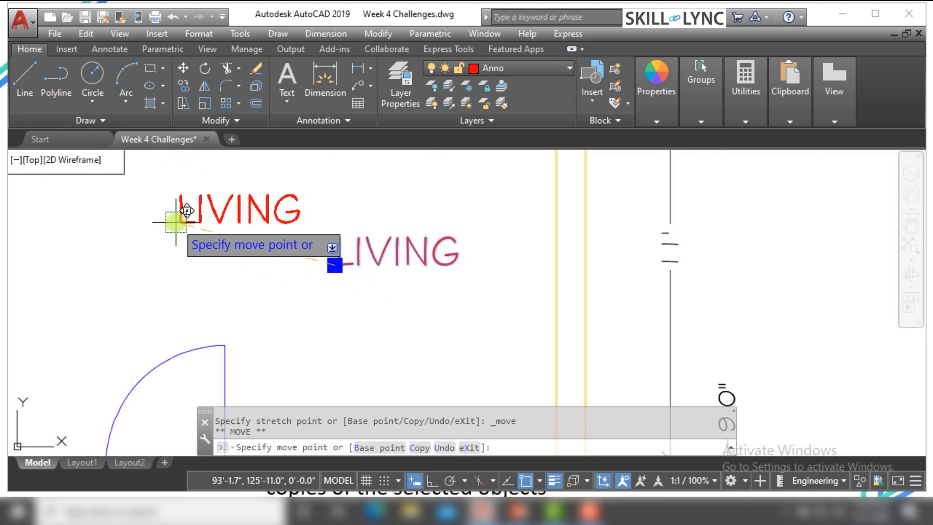
click(176, 222)
Move the LIVING label again in Move mode, placing it close to the inner face of the living room's outer wall
click(284, 266)
click(217, 201)
click(176, 222)
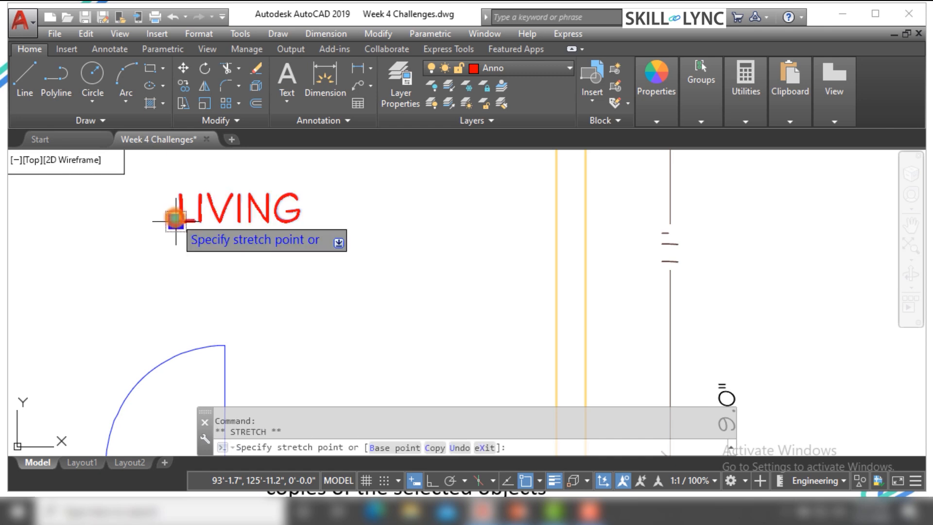
right_click(176, 222)
click(204, 278)
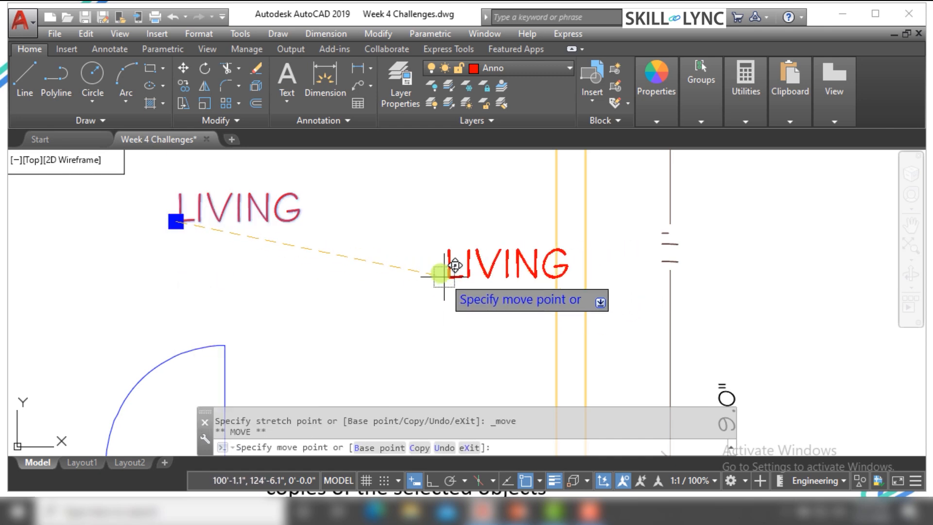
scroll(313, 292, down, 3)
scroll(302, 297, up, 2)
key(Escape)
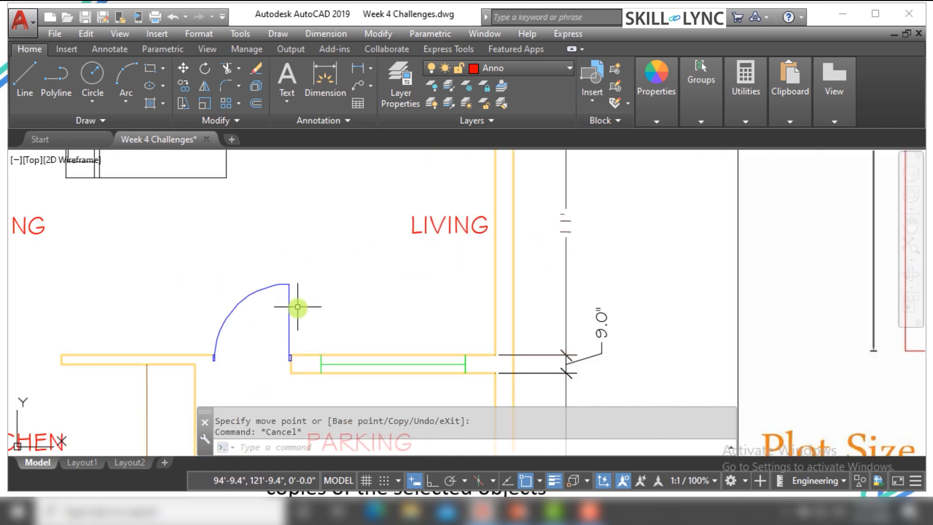
Move the door swing by its hinge grip in Move mode, from the opening beside PARKING to the space beside the LIVING label
click(254, 317)
click(207, 262)
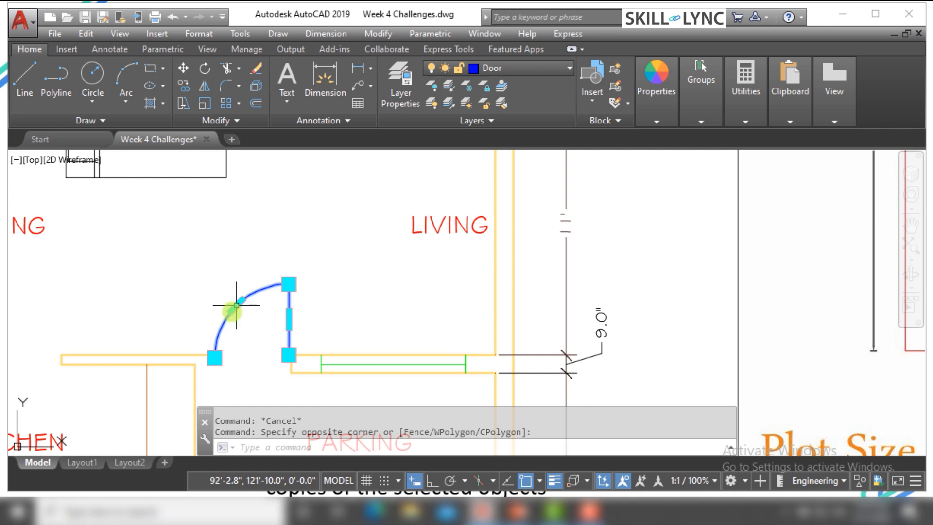
scroll(259, 364, up, 2)
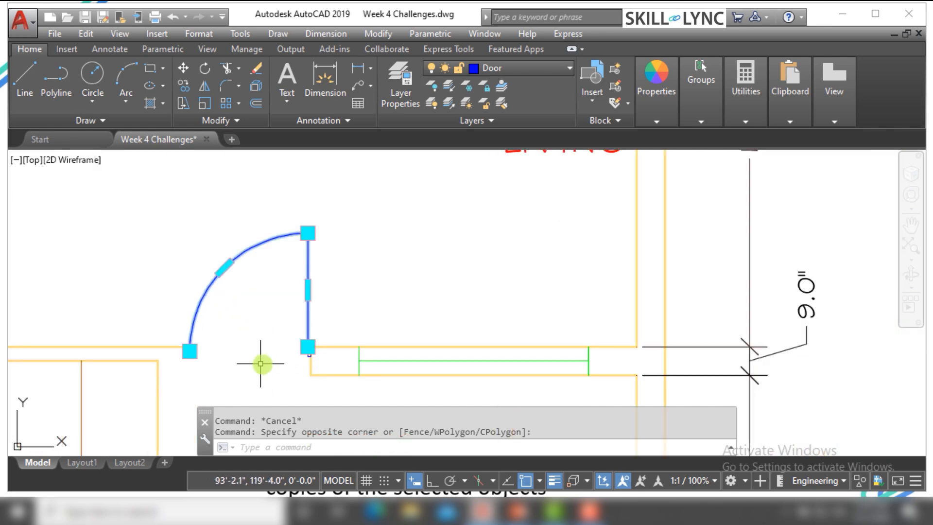
click(308, 347)
right_click(309, 347)
click(371, 197)
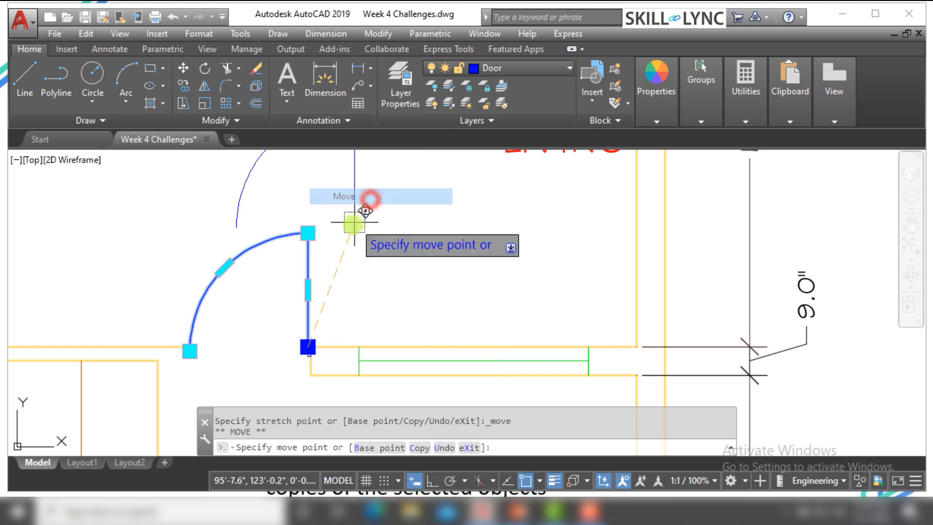
click(421, 216)
key(Escape)
key(Escape)
scroll(326, 286, down, 4)
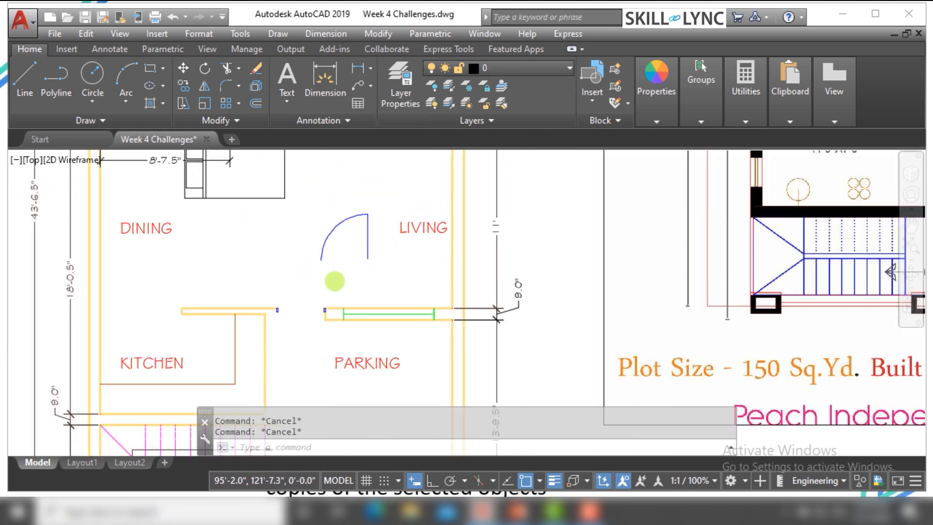
Select the relocated door swing to examine its grips, and clear the selection
scroll(348, 251, up, 4)
click(334, 245)
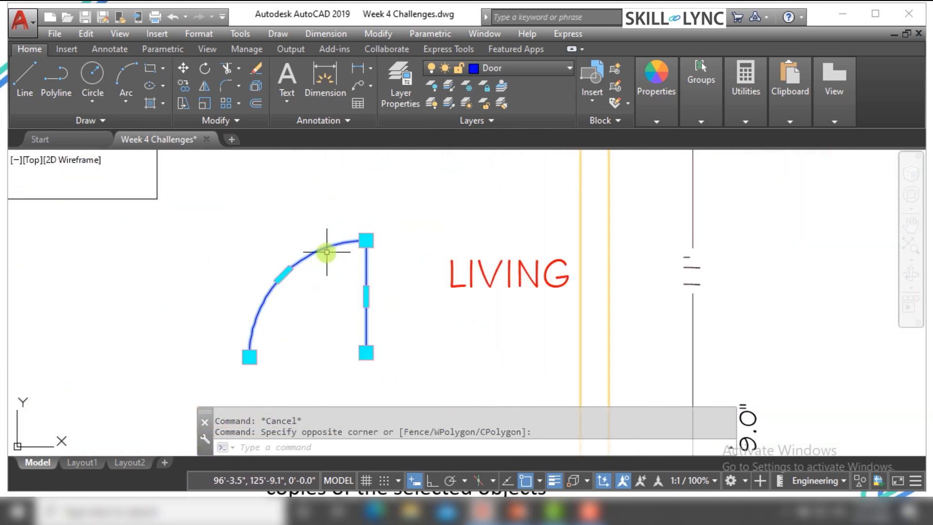
mouse_move(366, 240)
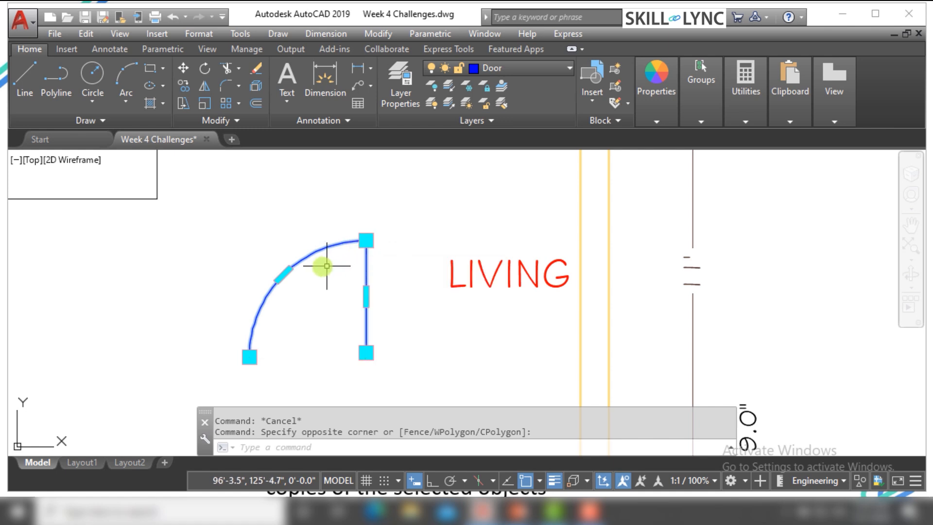
scroll(311, 275, down, 2)
key(Escape)
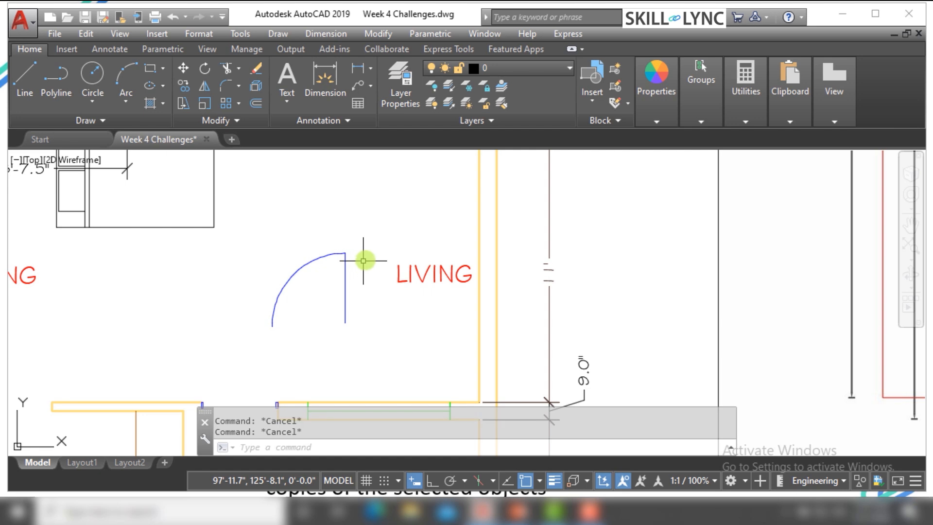
Move the bed block by its lower-left grip in Move mode into the 11'-7.5" X 12'-0" bedroom above the C/B
scroll(364, 261, down, 3)
scroll(344, 260, up, 1)
click(352, 278)
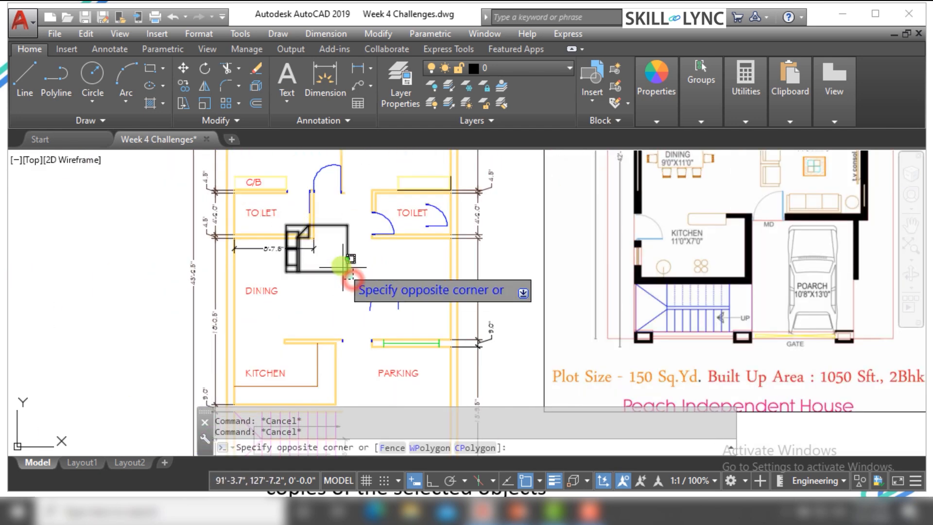
click(285, 271)
right_click(285, 272)
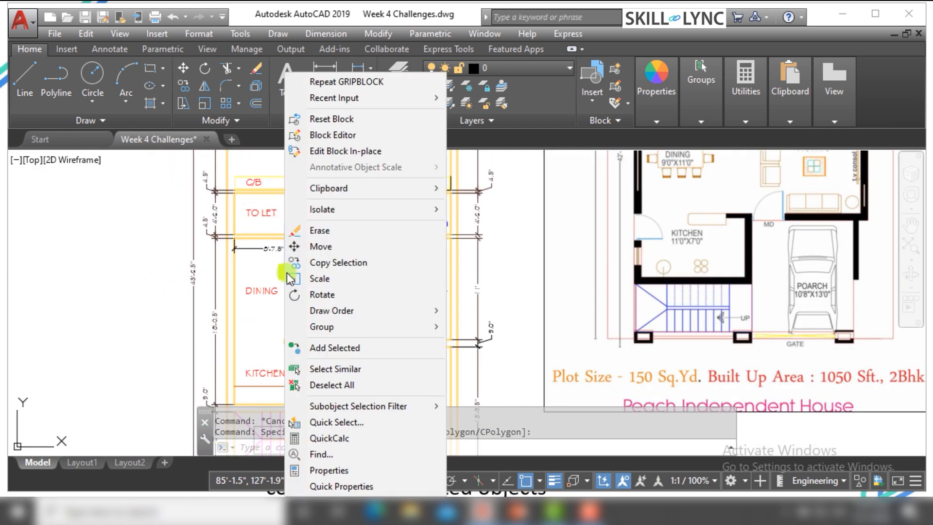
click(287, 274)
click(286, 273)
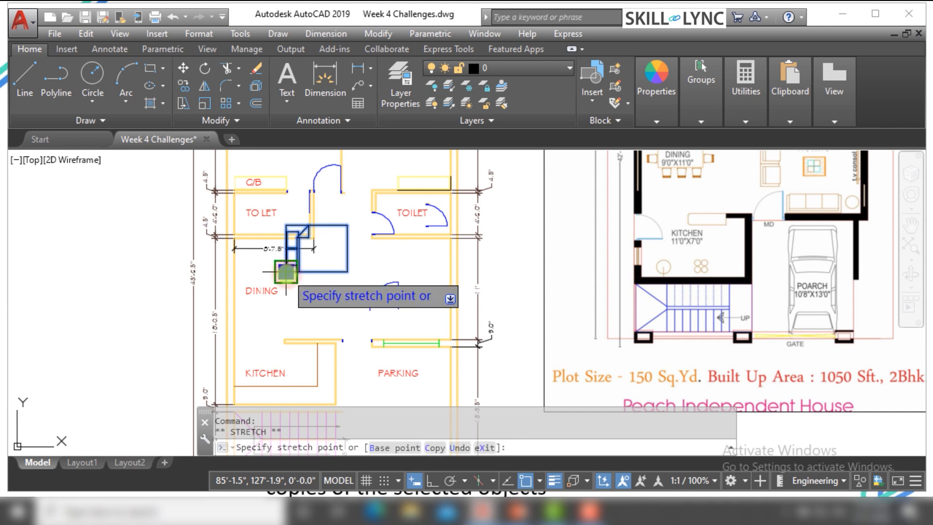
right_click(287, 273)
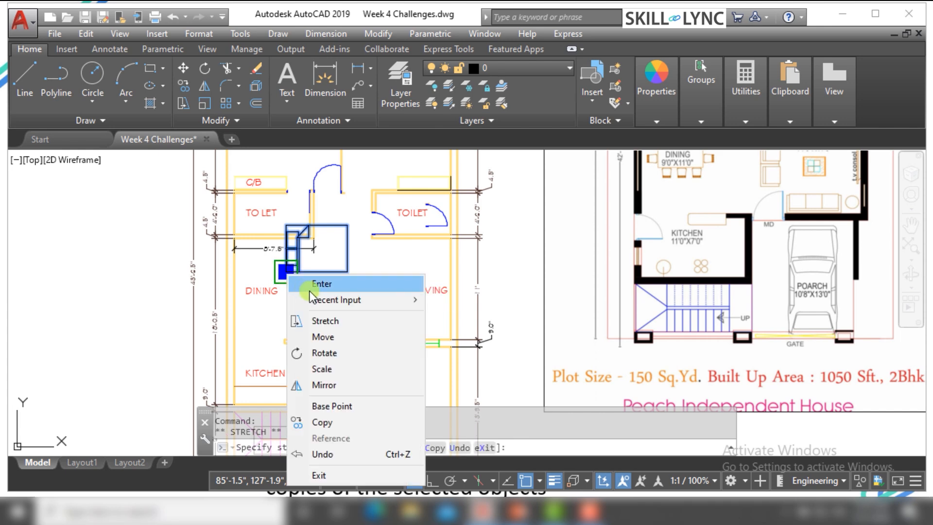
click(320, 342)
scroll(287, 291, down, 5)
scroll(290, 275, up, 8)
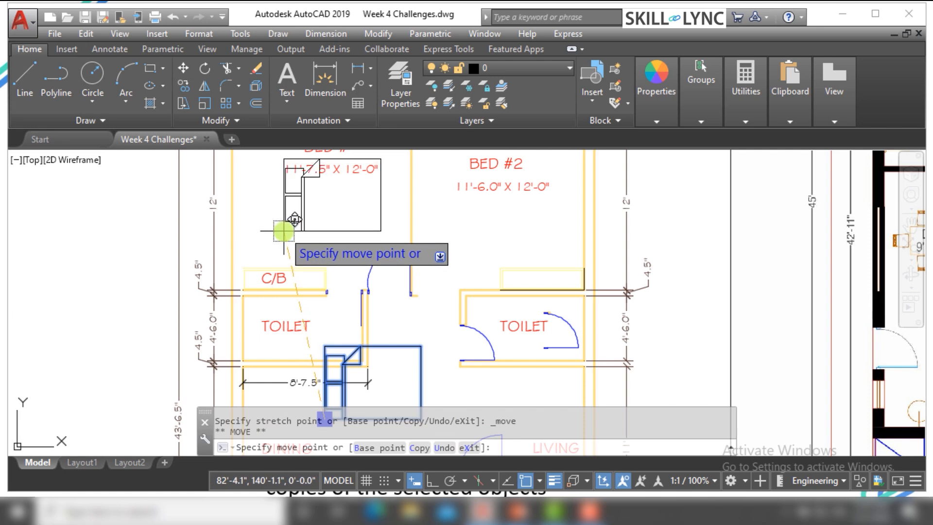
click(294, 218)
key(Escape)
key(Escape)
click(276, 238)
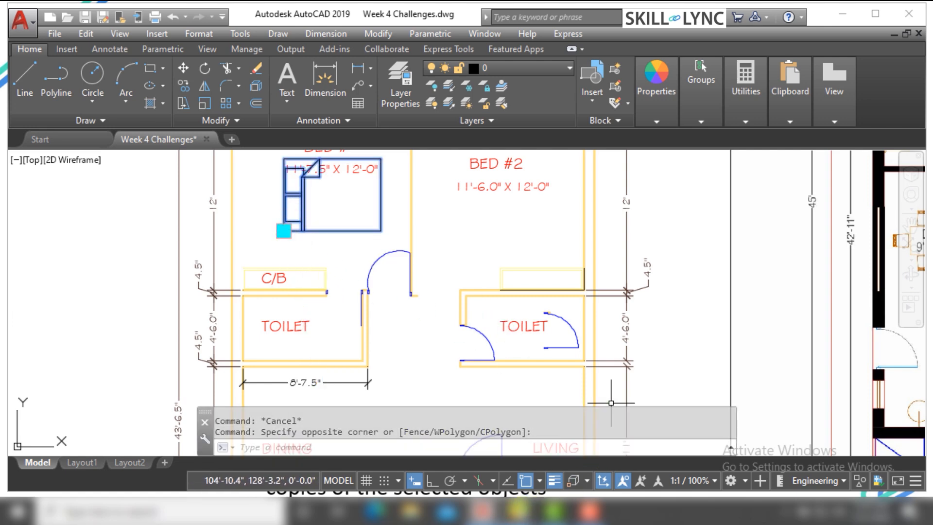
mouse_move(590, 511)
click(573, 456)
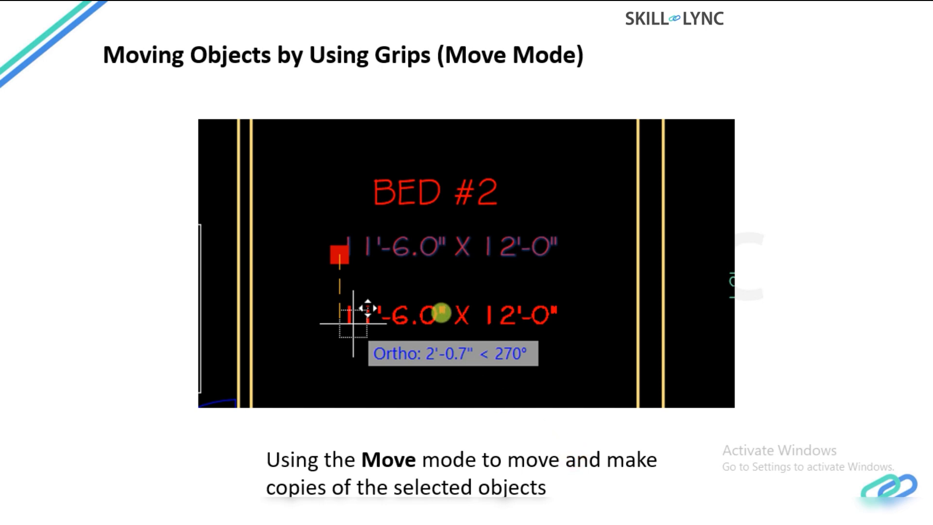
key(Right)
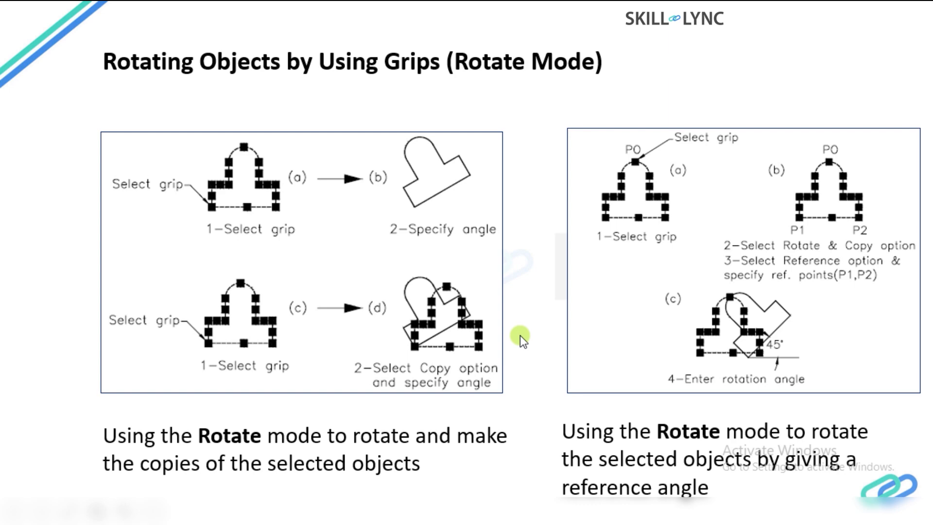
key(alt+Tab)
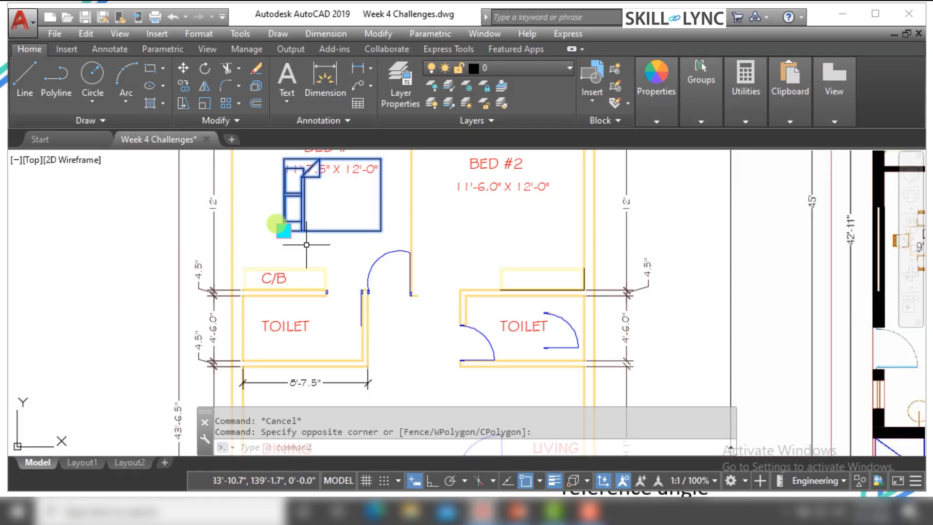
key(Escape)
Turn Ortho on and rotate the bed block 90° about its lower-left grip in Rotate mode
scroll(316, 209, down, 3)
scroll(319, 228, up, 3)
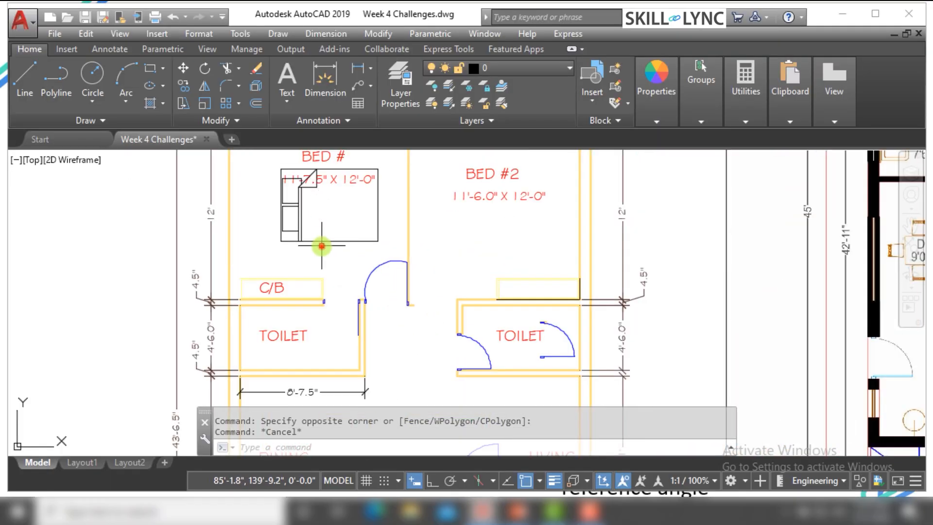
click(311, 235)
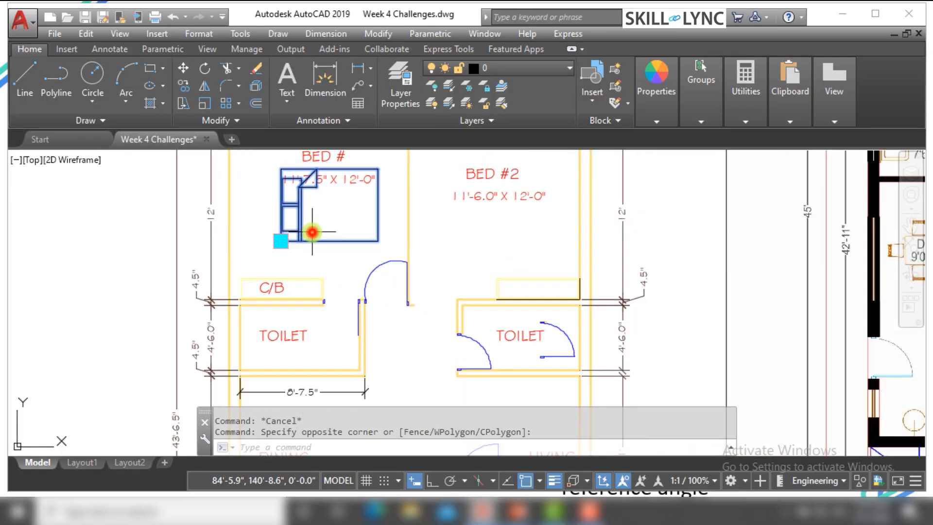
click(281, 241)
click(281, 240)
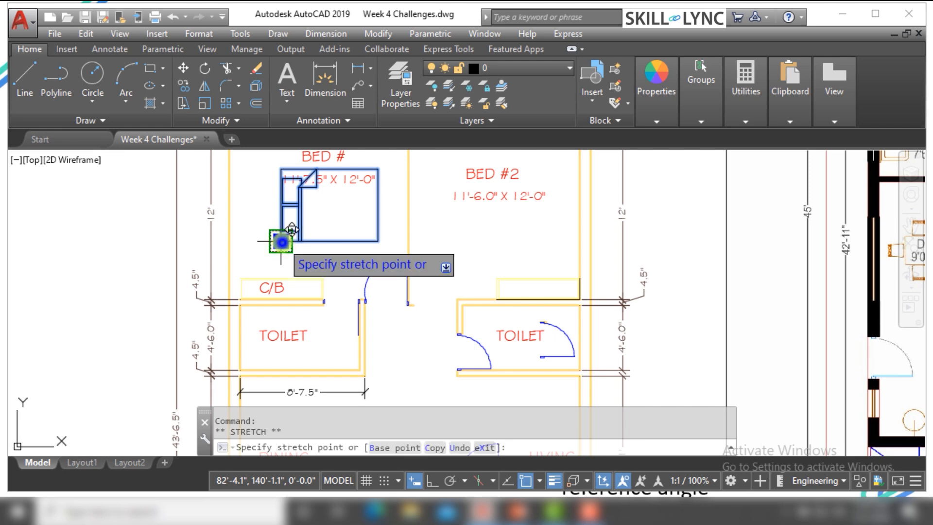
right_click(282, 242)
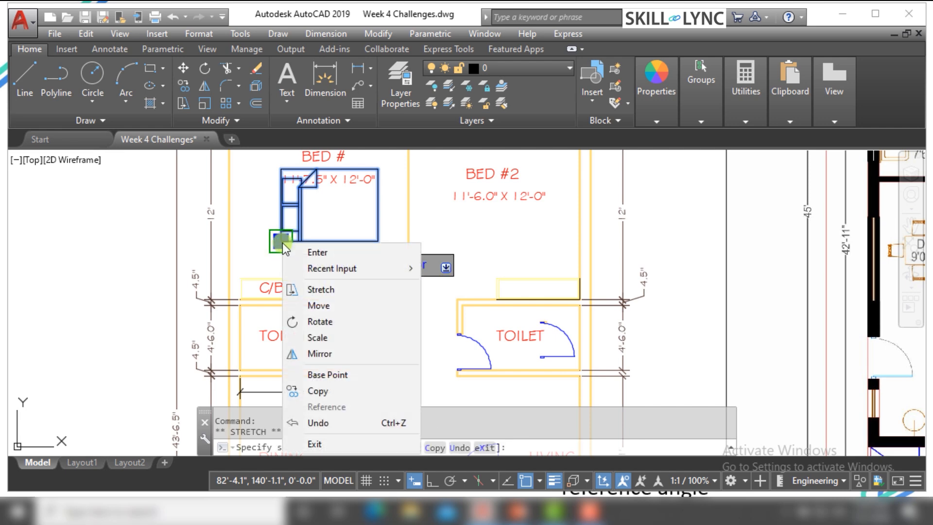
click(321, 324)
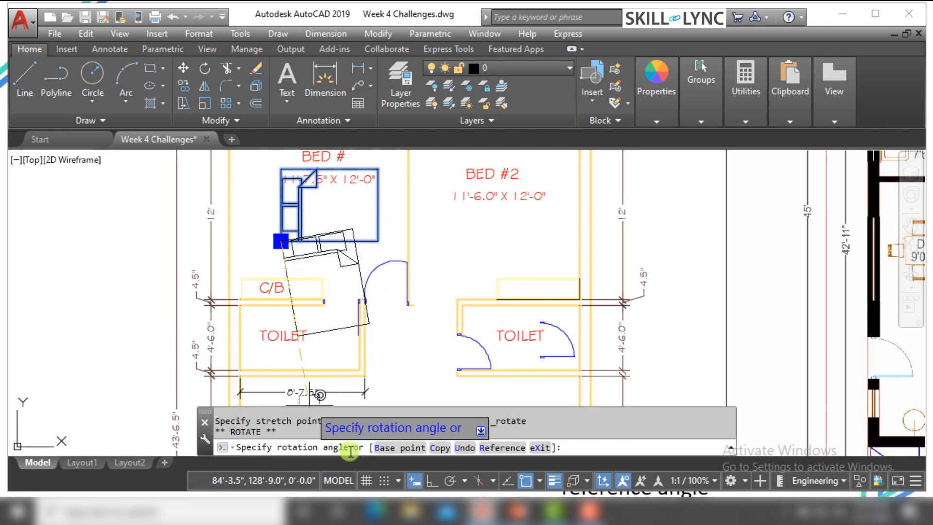
scroll(302, 371, down, 3)
scroll(312, 312, up, 3)
scroll(302, 282, up, 2)
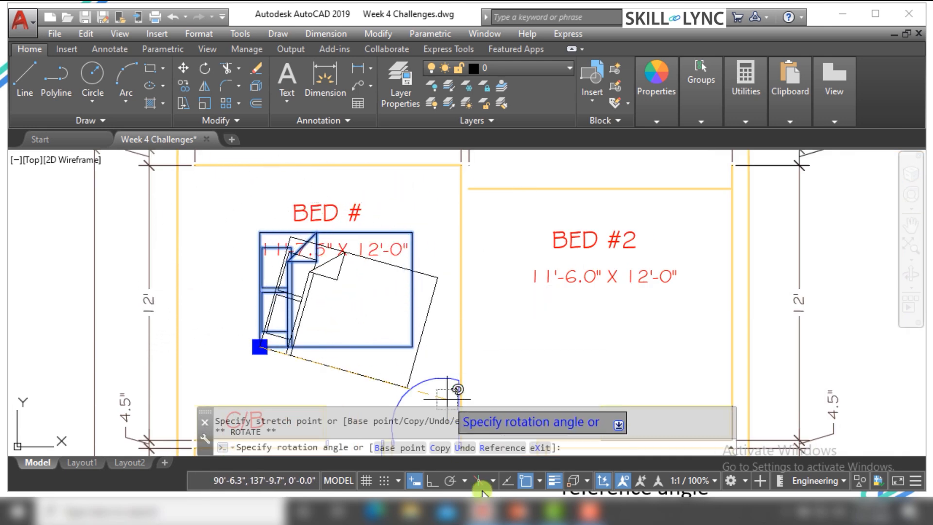
click(428, 480)
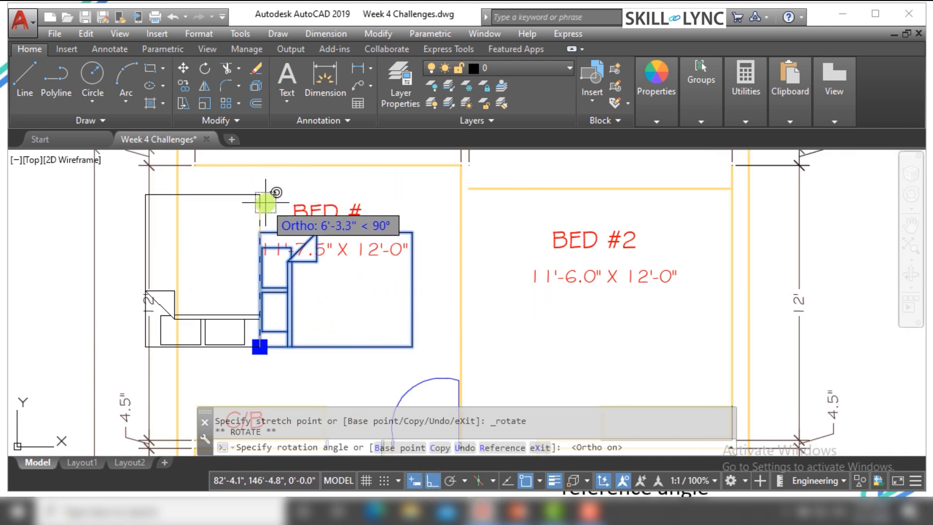
click(265, 203)
Rotate the bed block 270° about the same grip in Rotate mode, and turn Ortho off
click(260, 347)
right_click(263, 344)
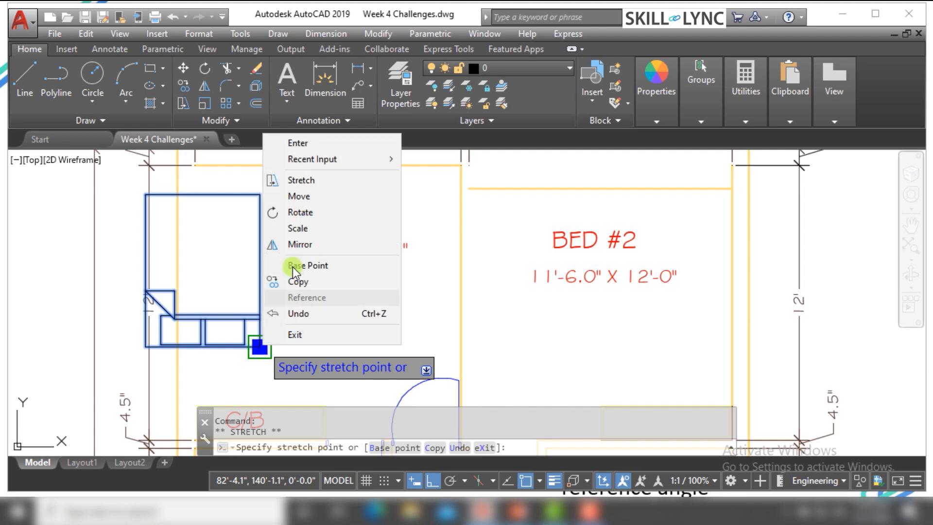
click(319, 212)
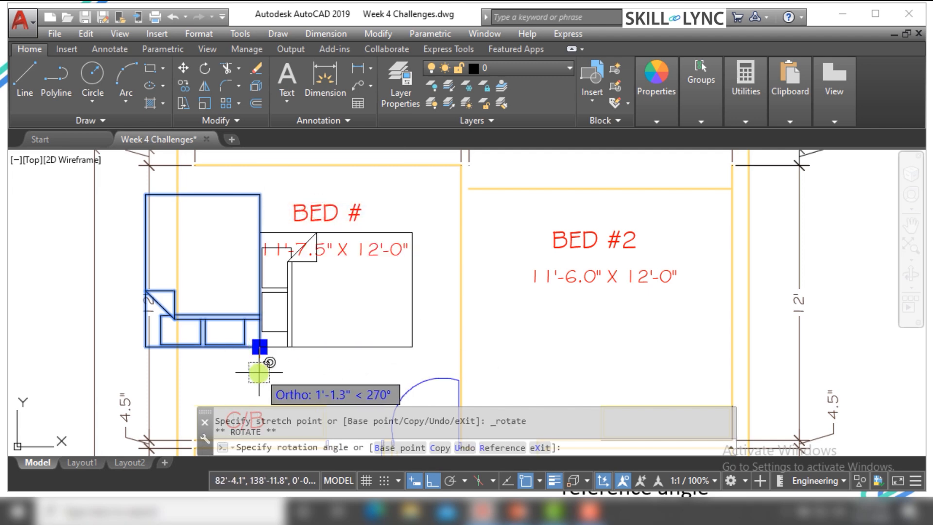
click(328, 362)
click(292, 308)
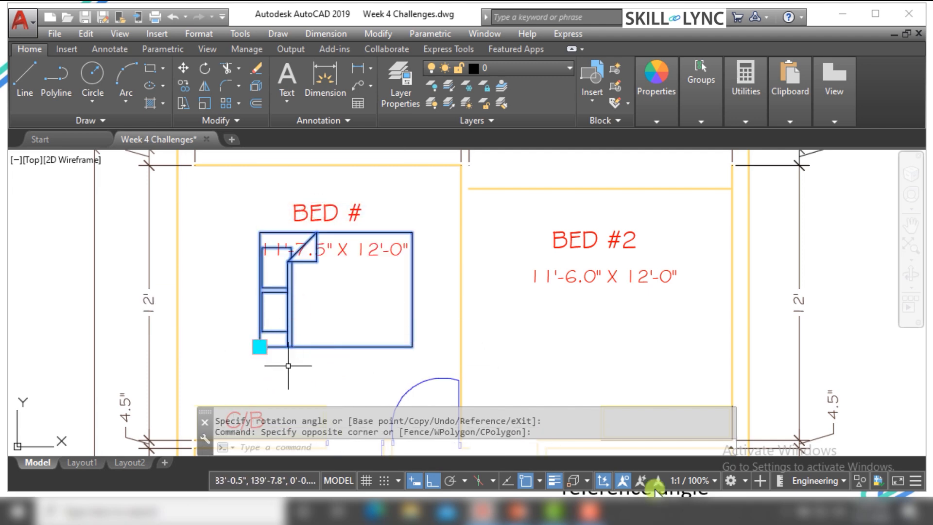
click(432, 481)
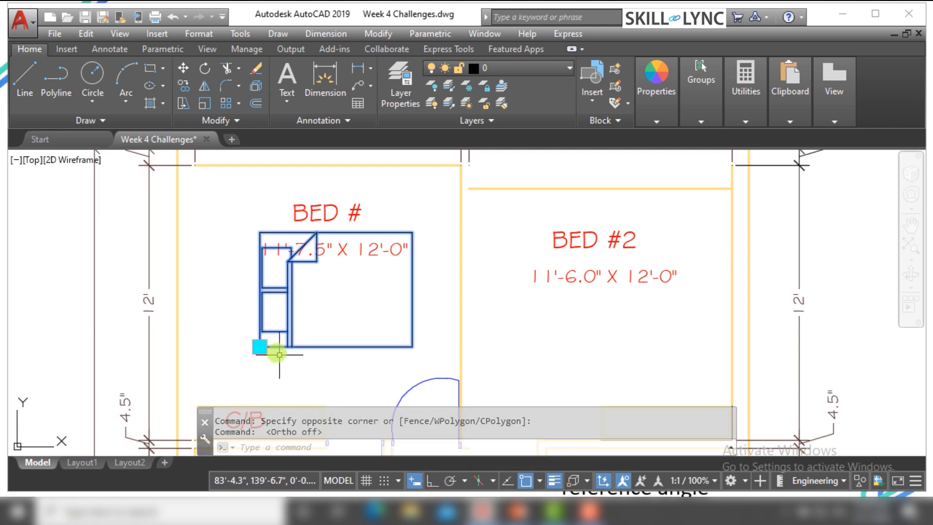
Rotate the bed block about its lower-left grip by a rotation angle of 45, and clear the selection
click(260, 347)
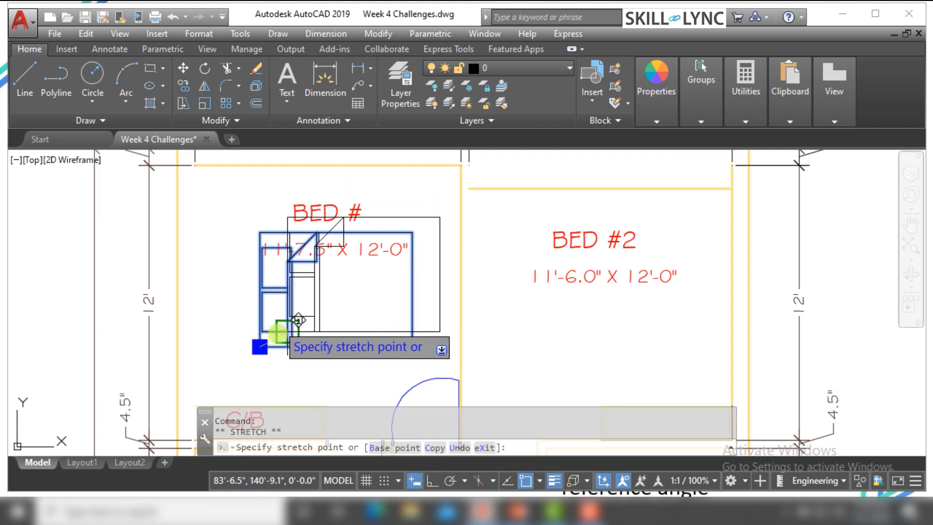
key(Escape)
click(306, 360)
click(264, 323)
click(260, 347)
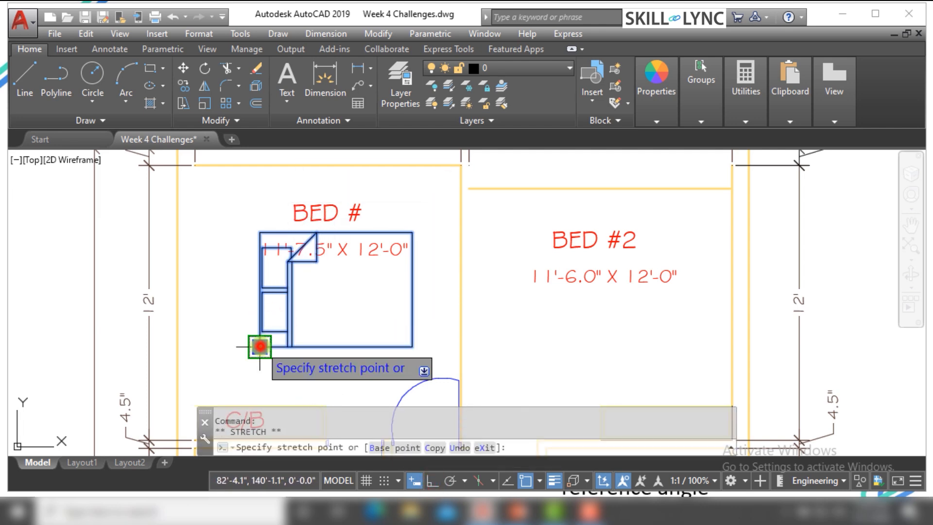
right_click(260, 346)
click(322, 217)
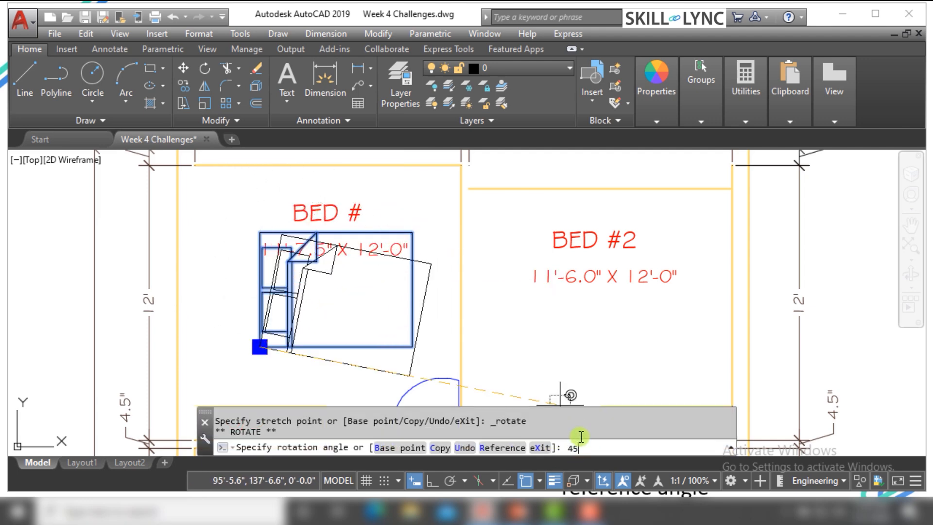
text(45)
key(Return)
key(Escape)
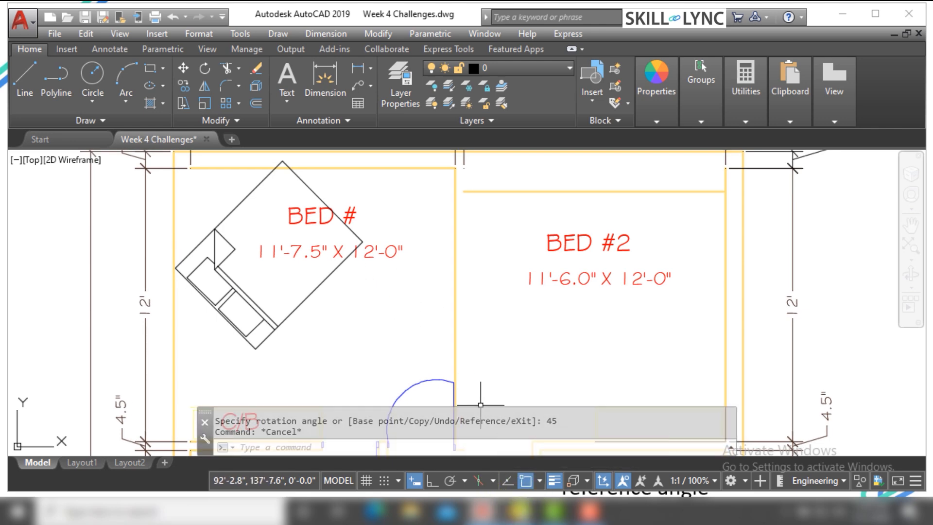
Switch to the presentation to read the slide on scaling objects with grips, and return to the AutoCAD drawing
mouse_move(518, 510)
click(577, 457)
click(491, 325)
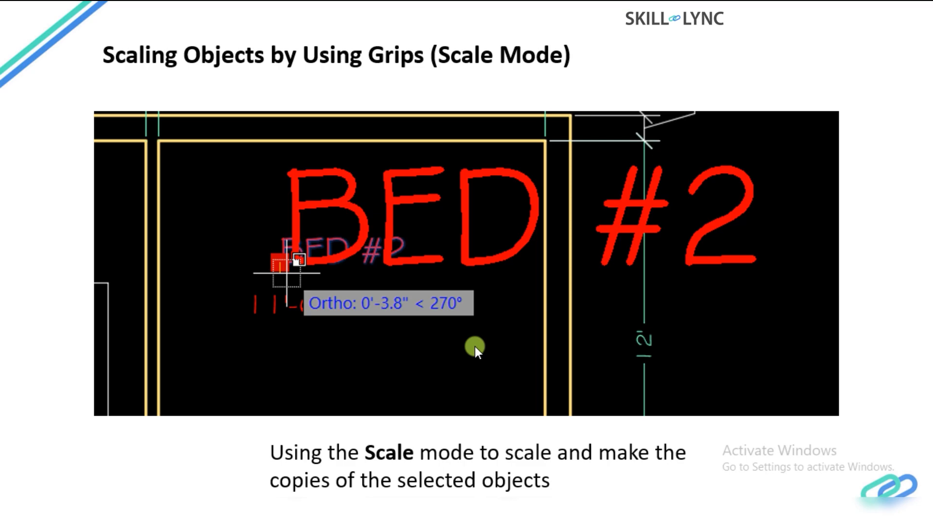
key(alt+Tab)
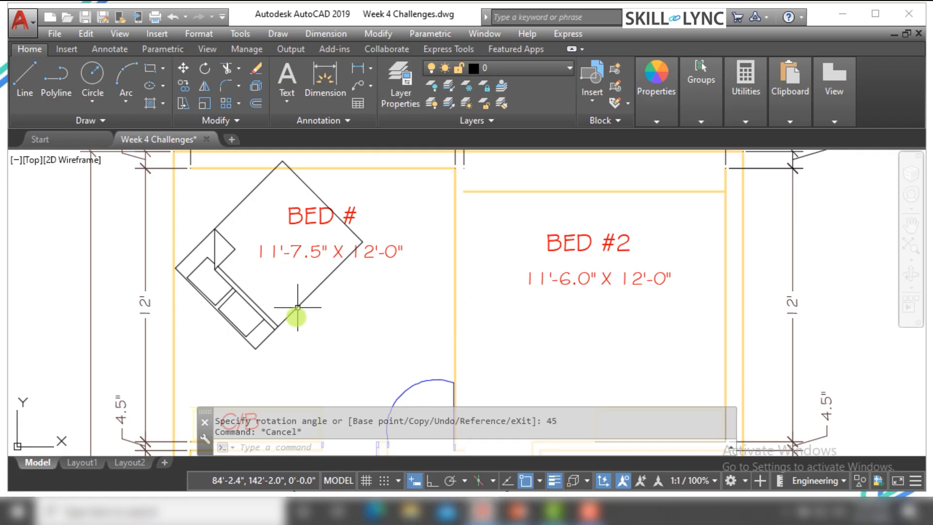
Scale the rotated bed block about its lowest corner grip in Scale mode by a factor of .1, and clear the selection
click(270, 303)
click(246, 368)
click(256, 349)
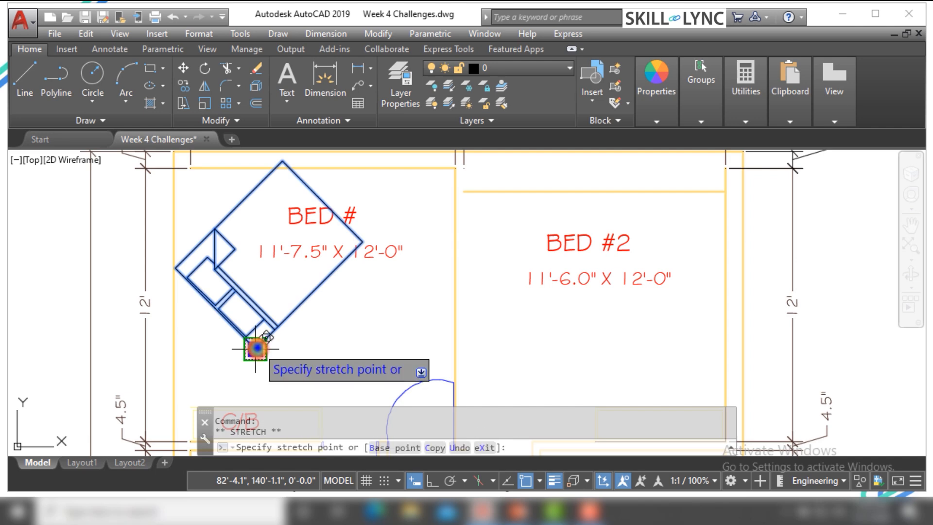
right_click(257, 348)
click(308, 235)
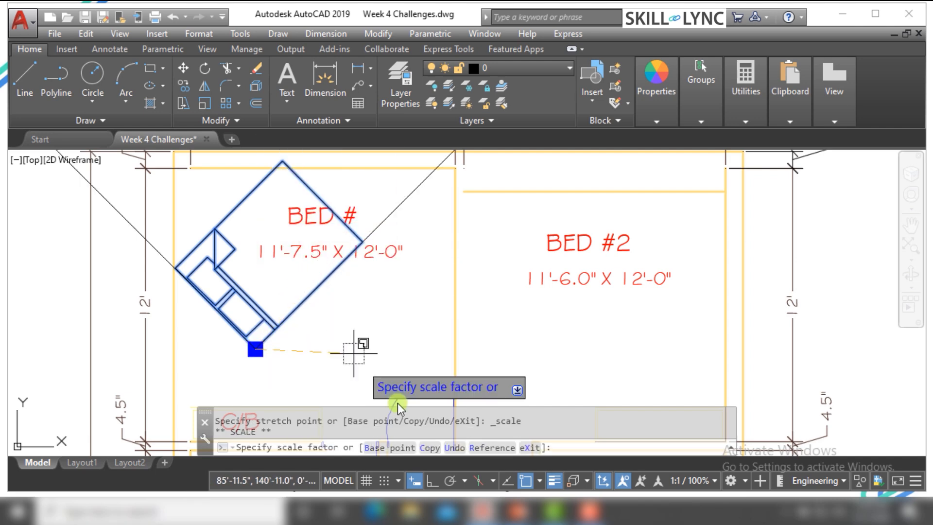
scroll(315, 365, down, 2)
scroll(315, 365, down, 5)
scroll(282, 379, up, 3)
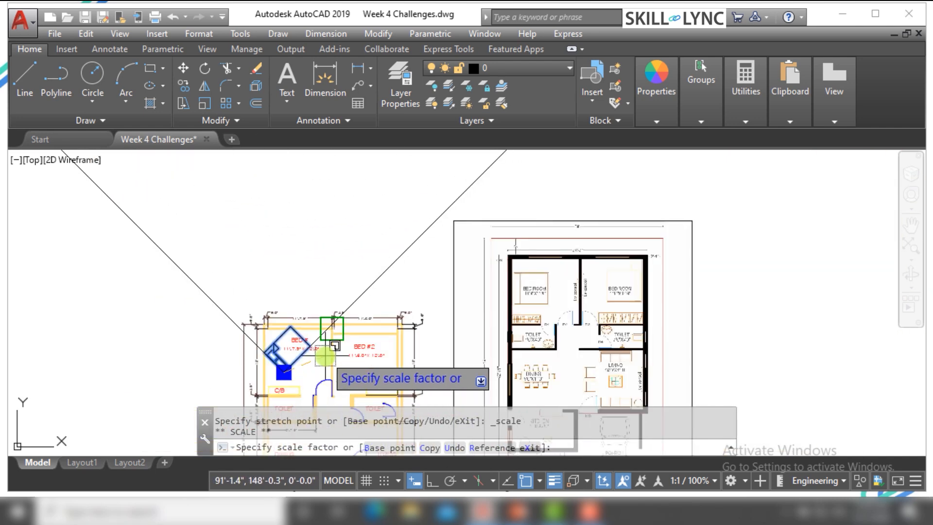
scroll(275, 384, down, 3)
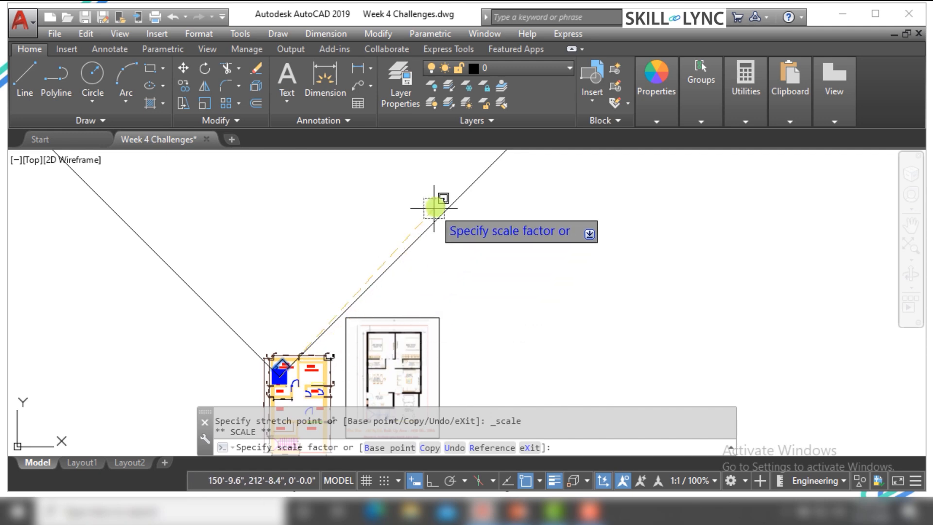
scroll(272, 382, up, 3)
scroll(275, 382, up, 4)
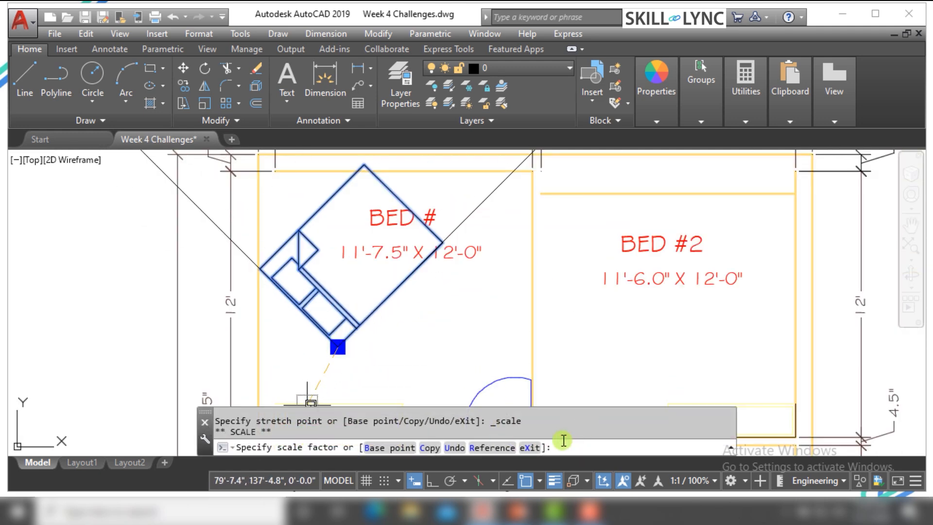
text(1)
key(Return)
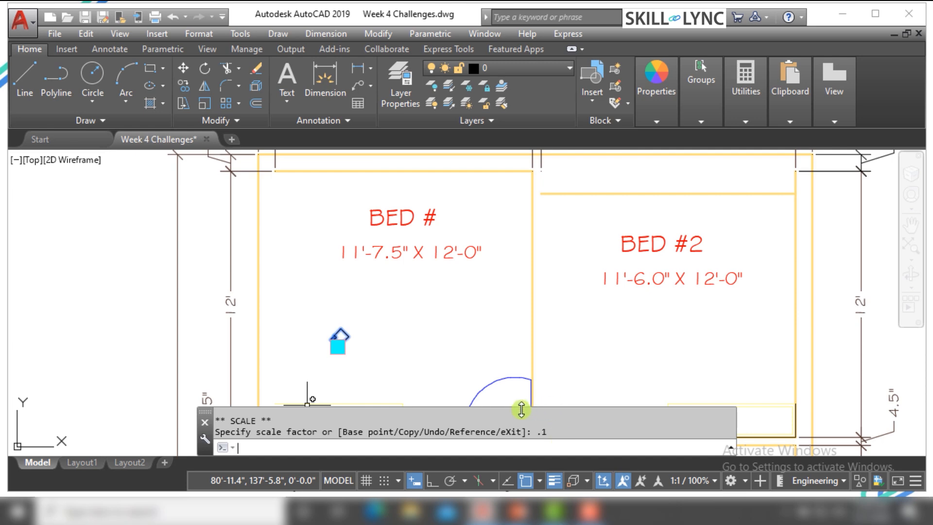
scroll(369, 321, up, 10)
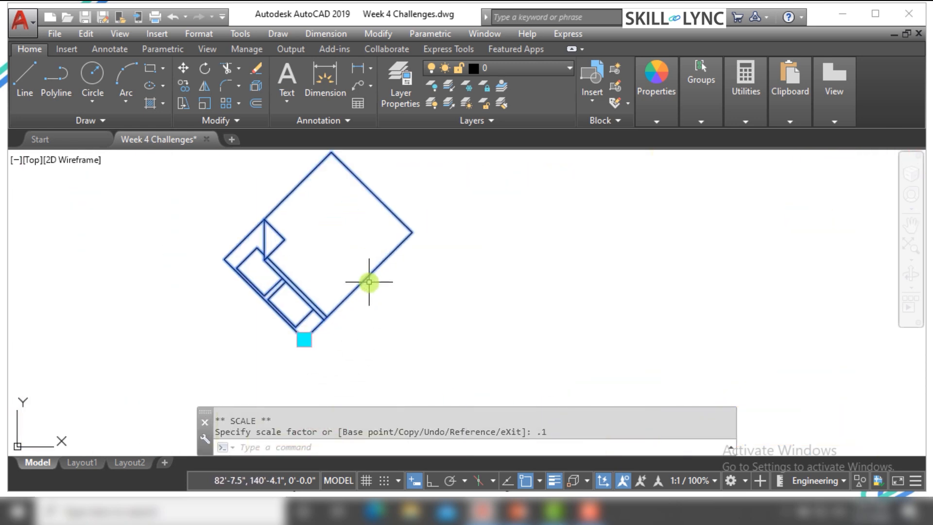
key(Escape)
key(Escape)
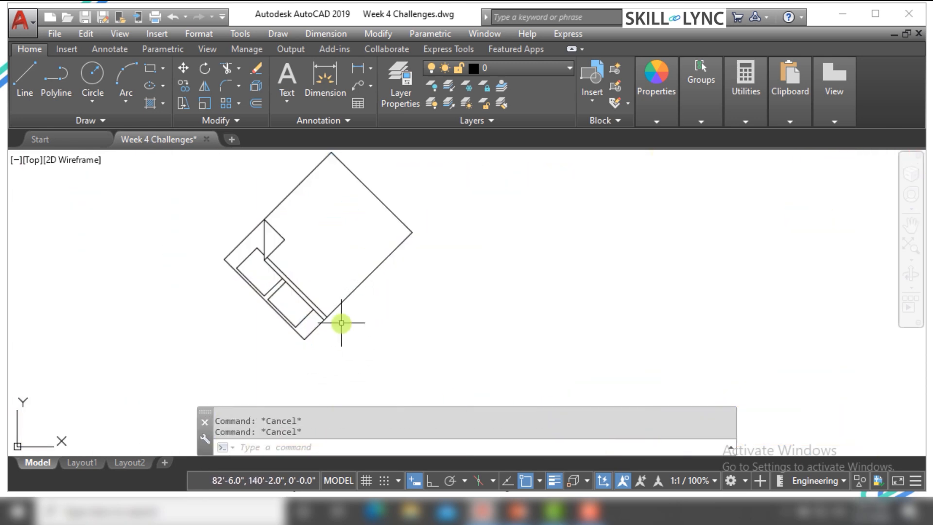
Enlarge the tiny bed block freehand about its corner grip in Scale mode until it fills most of the BED # room's width
key(Return)
key(Escape)
click(357, 320)
click(319, 273)
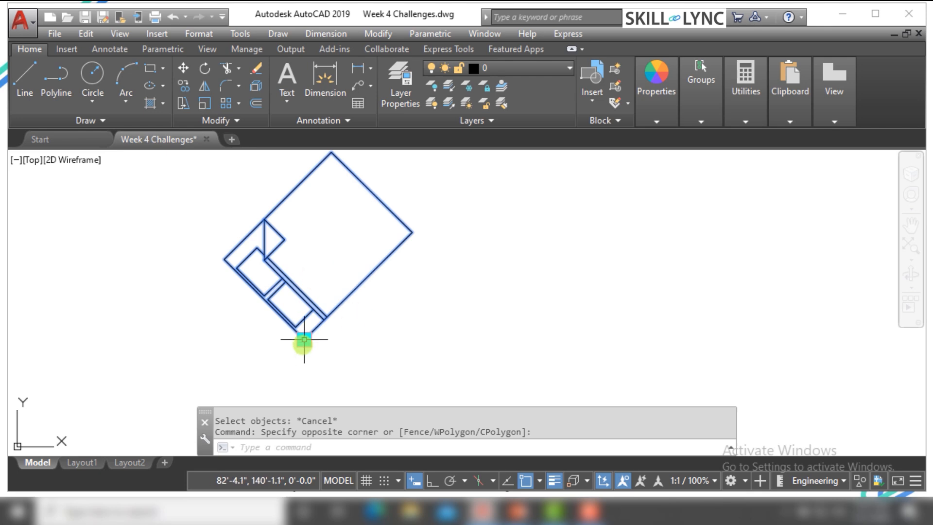
click(304, 340)
right_click(305, 340)
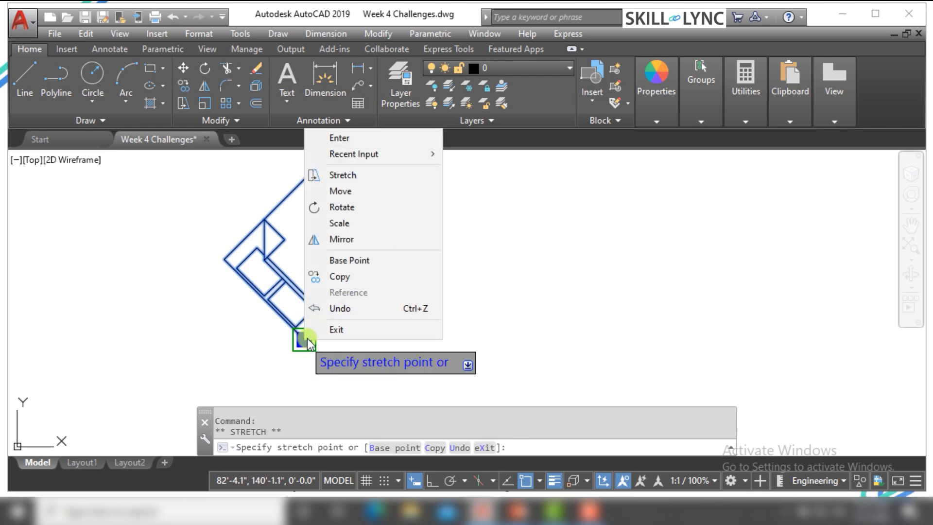
click(363, 223)
scroll(321, 291, down, 3)
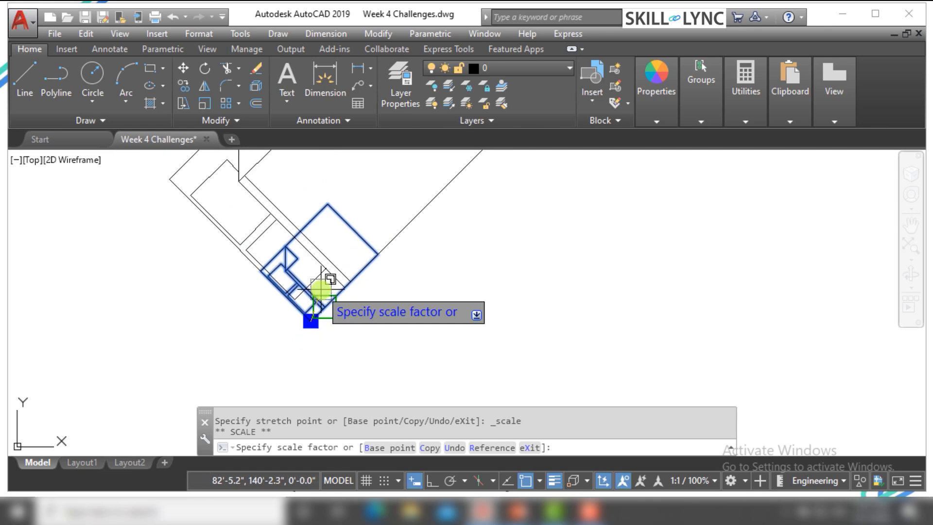
scroll(320, 293, up, 3)
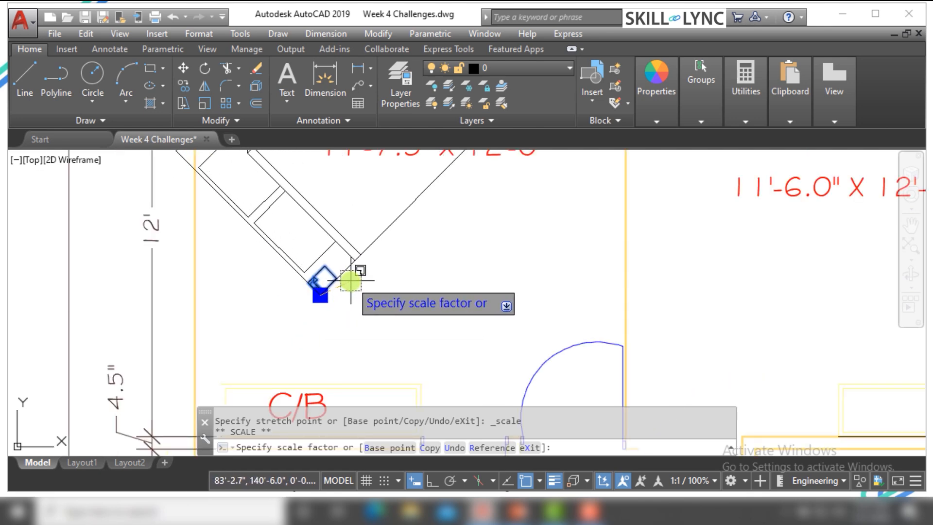
click(350, 281)
scroll(351, 281, down, 4)
scroll(350, 286, up, 4)
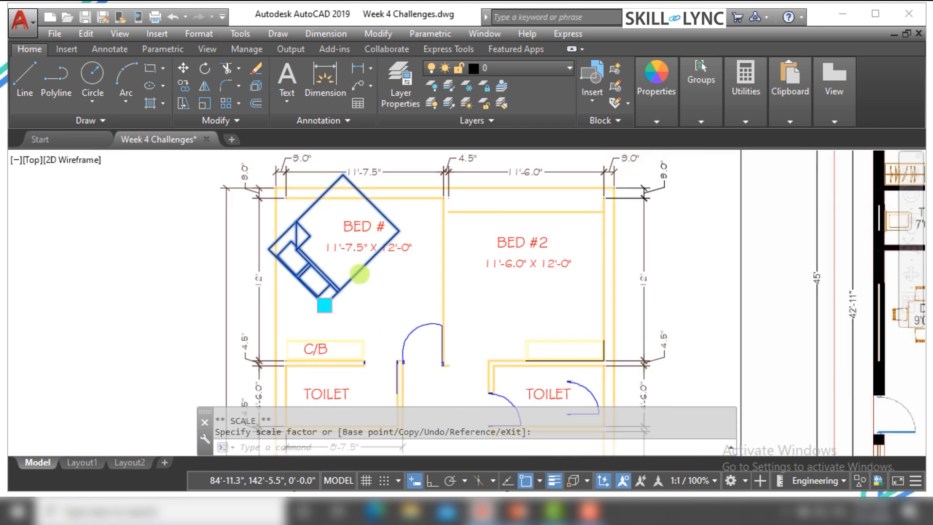
Scale BED #2's 11'-6.0" X 12'-0" text and the still-selected bed block to half size about the text grip in Scale mode, and clear the selection
scroll(307, 282, down, 2)
scroll(548, 249, up, 2)
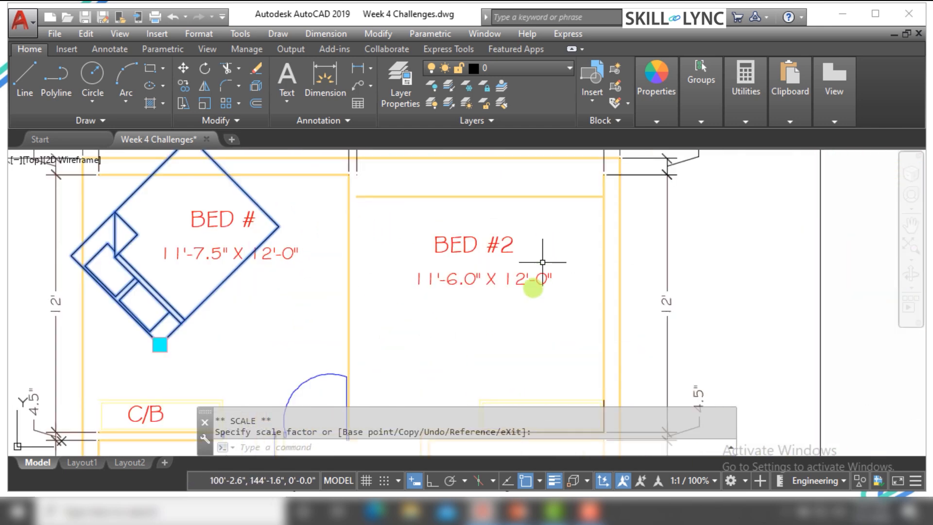
click(535, 322)
click(498, 273)
click(414, 284)
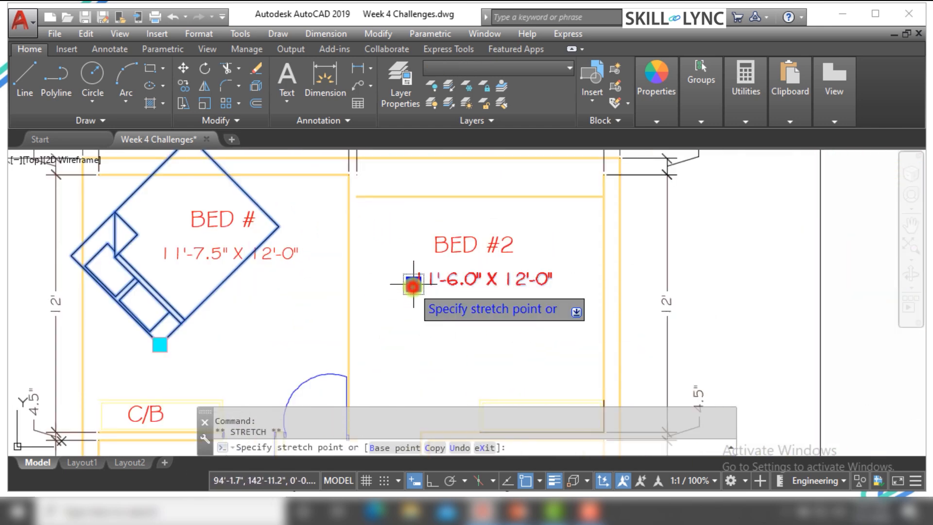
right_click(413, 284)
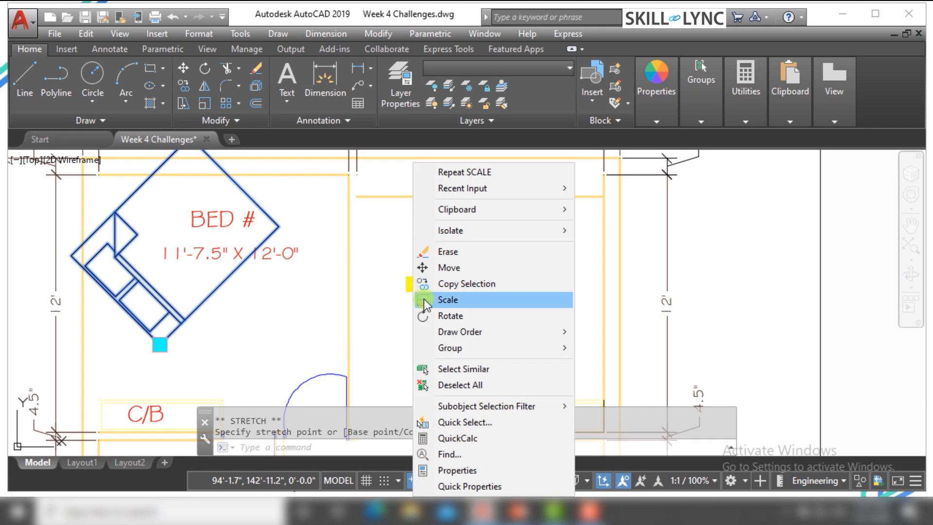
click(407, 290)
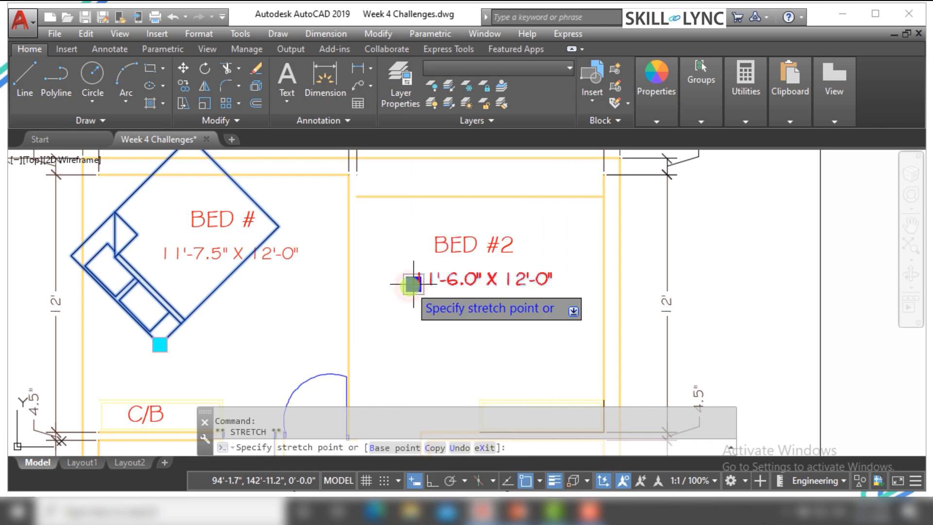
right_click(412, 285)
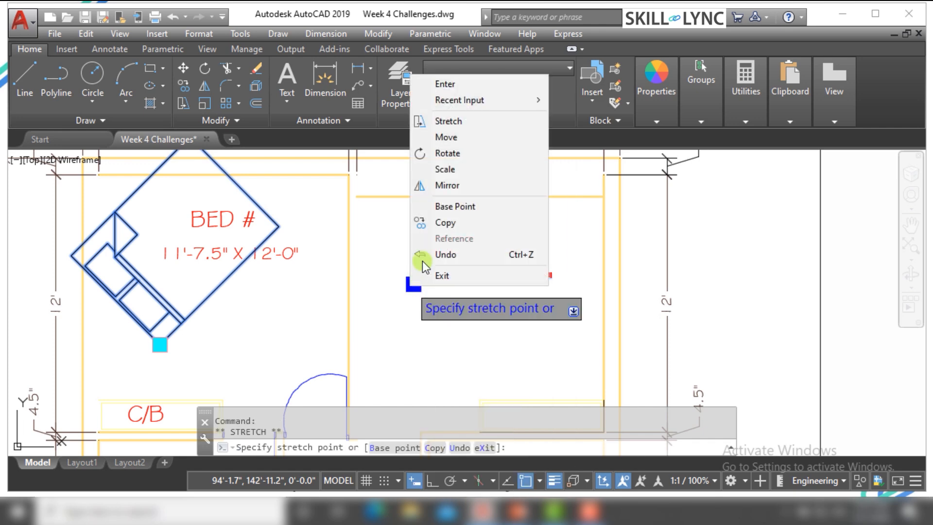
click(451, 167)
scroll(377, 265, down, 5)
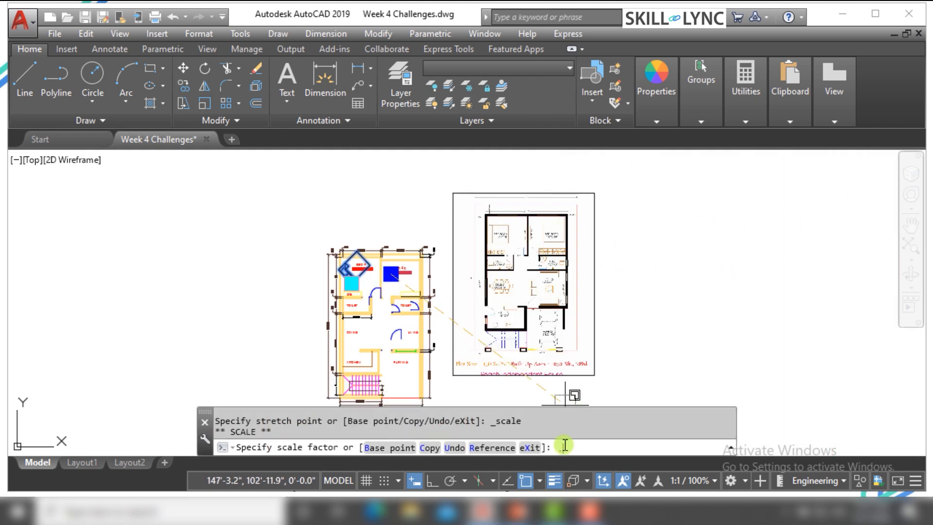
text(5)
key(Escape)
key(Escape)
Examine the size of the scaled room-dimension text in BED #2 and of the bed block next to it
scroll(406, 263, up, 5)
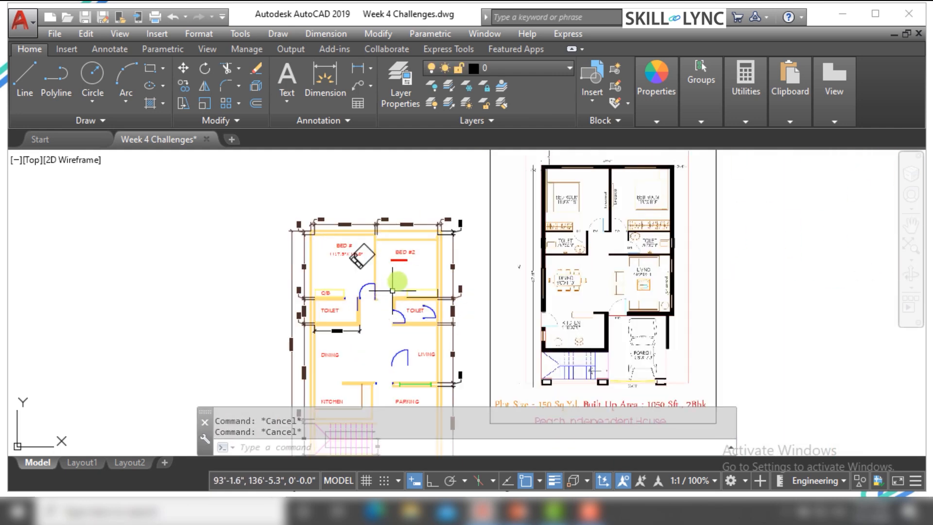
scroll(409, 263, up, 5)
scroll(377, 279, down, 4)
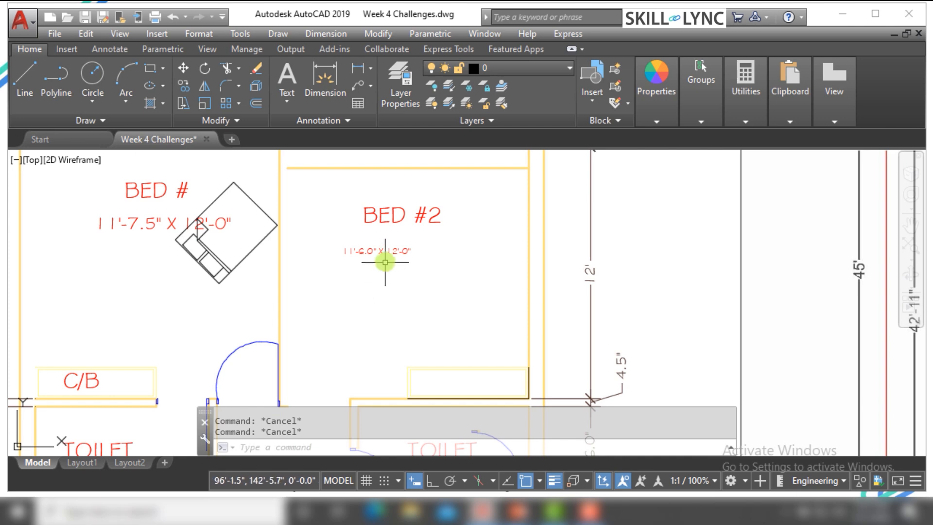
scroll(385, 262, up, 2)
scroll(337, 250, down, 3)
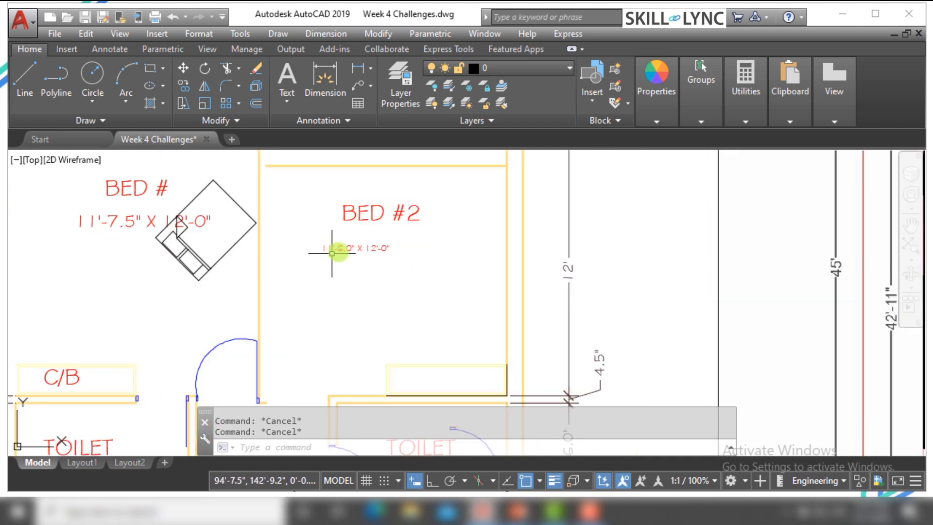
scroll(337, 244, up, 5)
click(358, 298)
scroll(303, 253, down, 4)
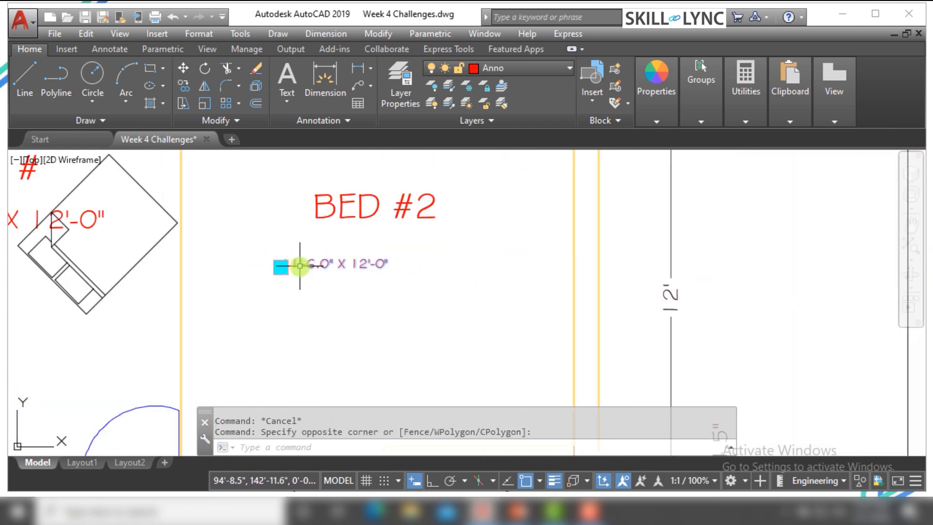
key(Escape)
scroll(359, 267, down, 1)
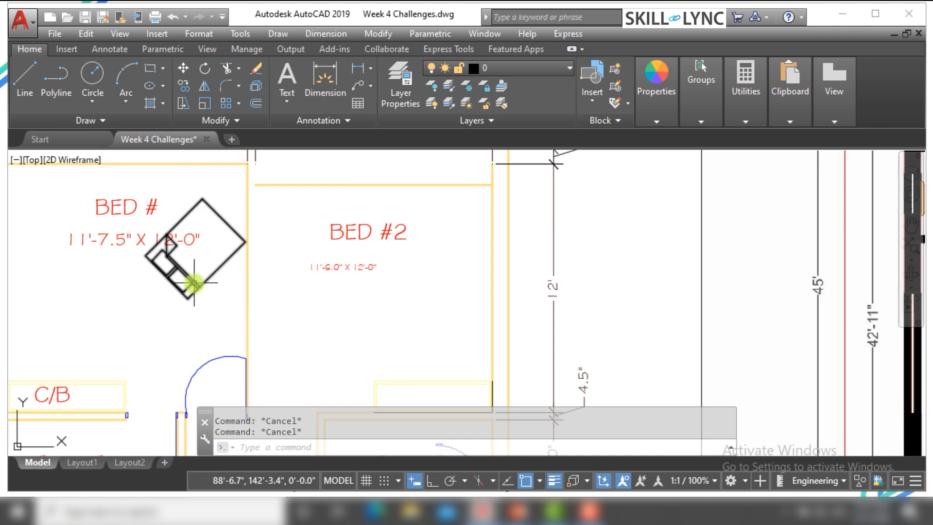
Undo the grip edits back through the scaling of the text and bed block and the bed's rotation
key(BackSpace)
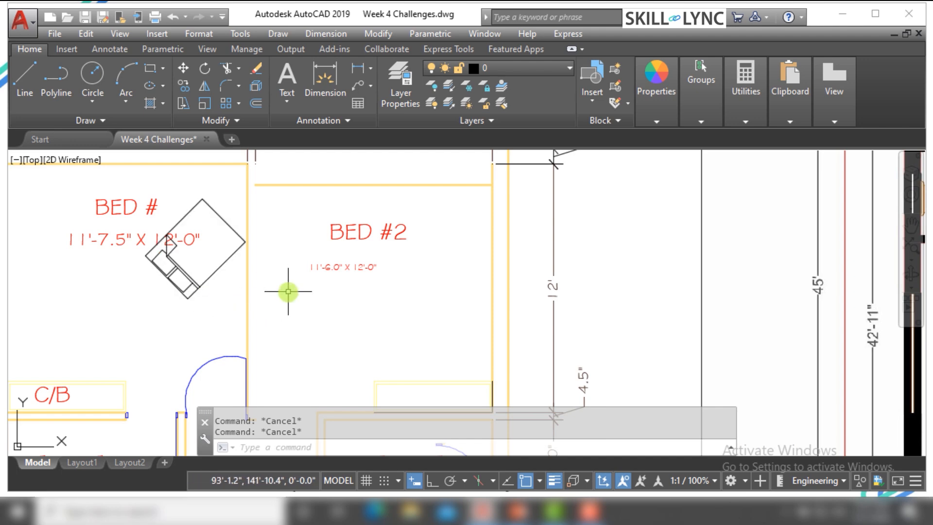
key(Return)
key(Return)
key(Return)
key(Return)
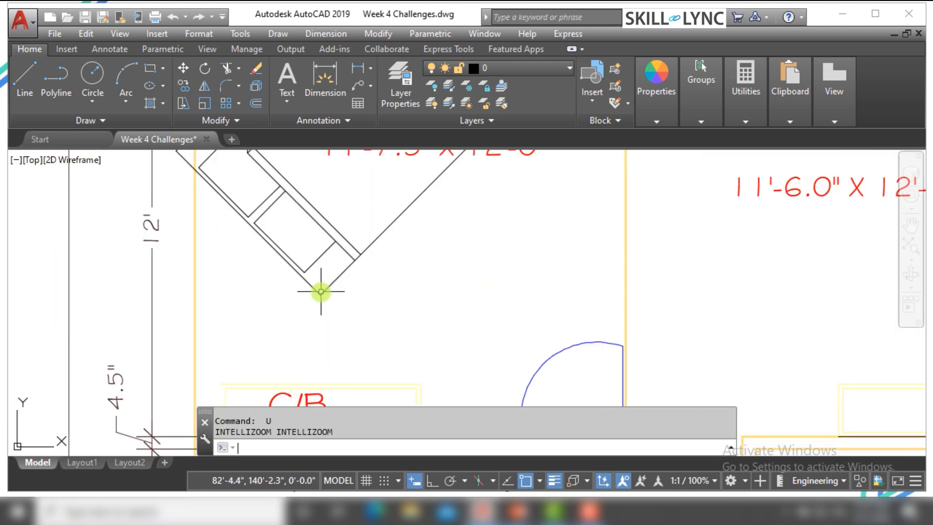
key(Return)
key(Return)
key(Return)
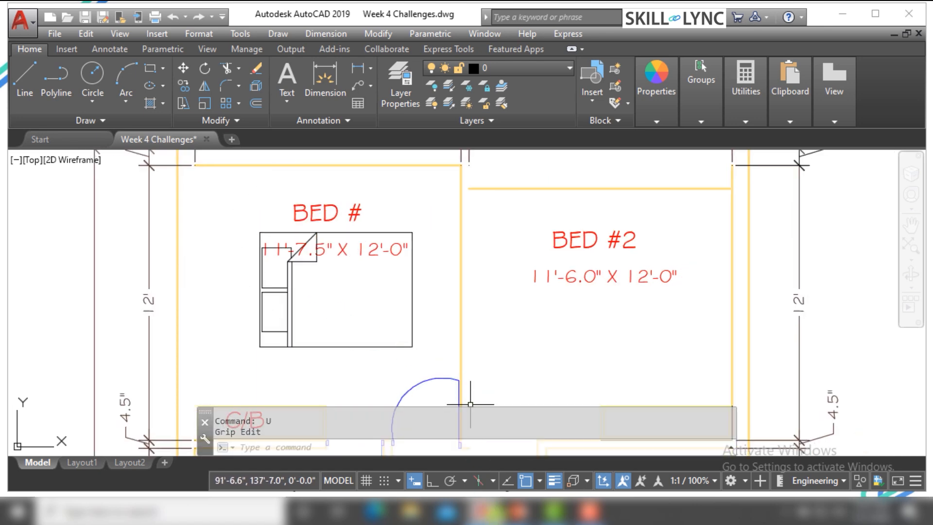
Switch to the presentation to read the slide on mirroring objects with grips, and return to the AutoCAD drawing
mouse_move(517, 511)
click(593, 451)
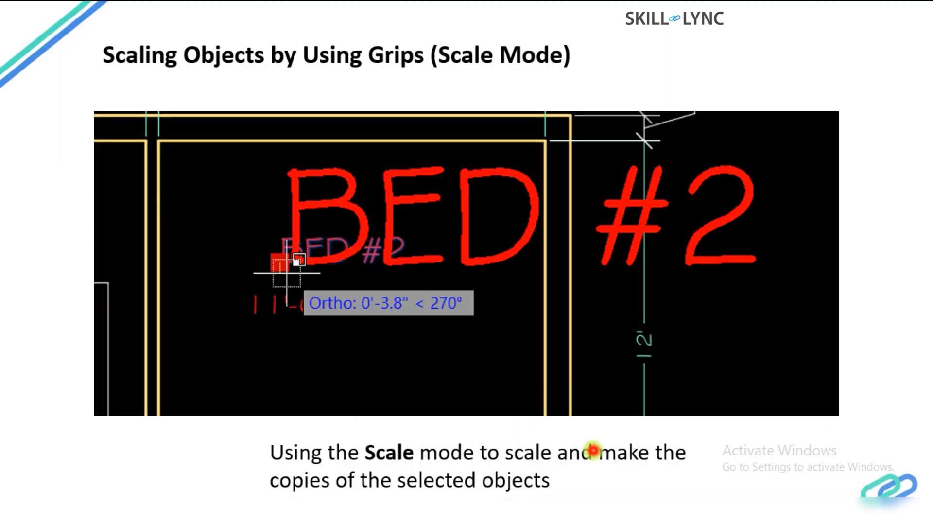
key(Right)
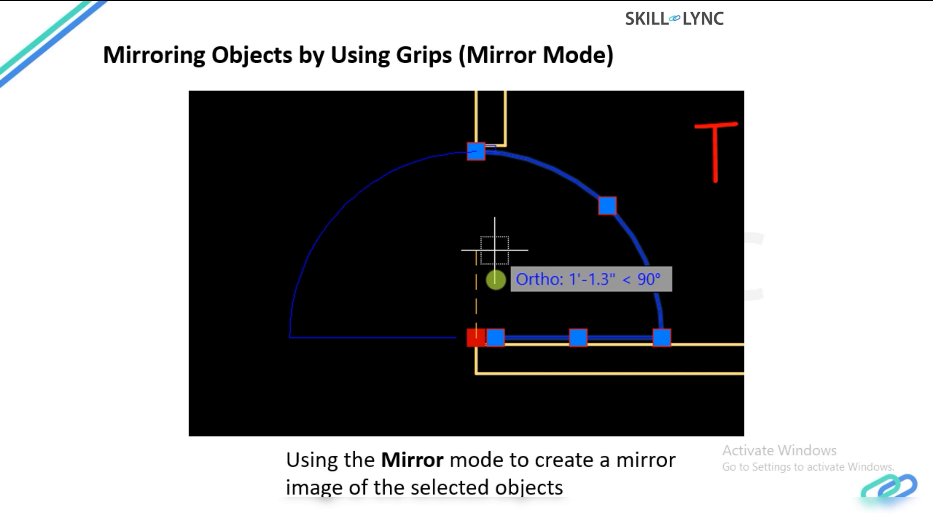
key(alt+Tab)
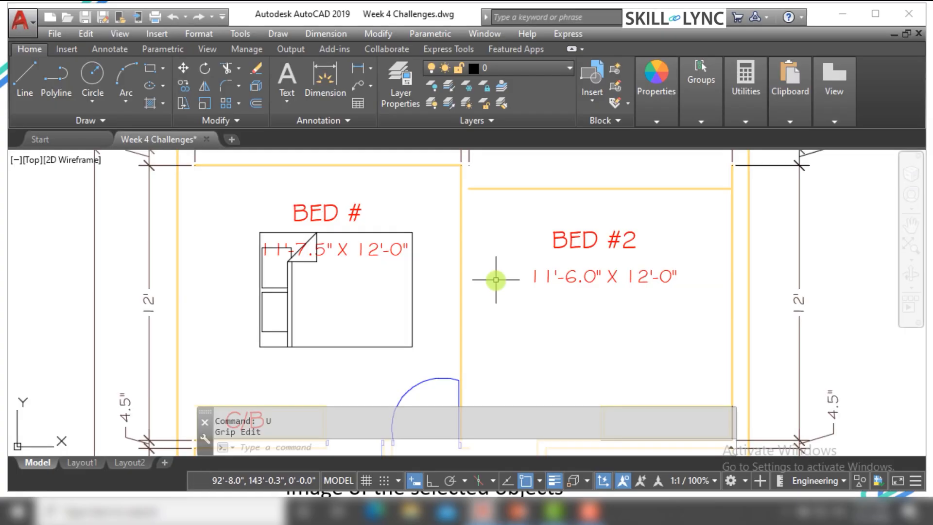
Mirror the entrance door block of the toilet below BED #2 about its grip across a vertical line with Ortho on, and clear the selection
scroll(385, 262, down, 4)
scroll(384, 273, up, 2)
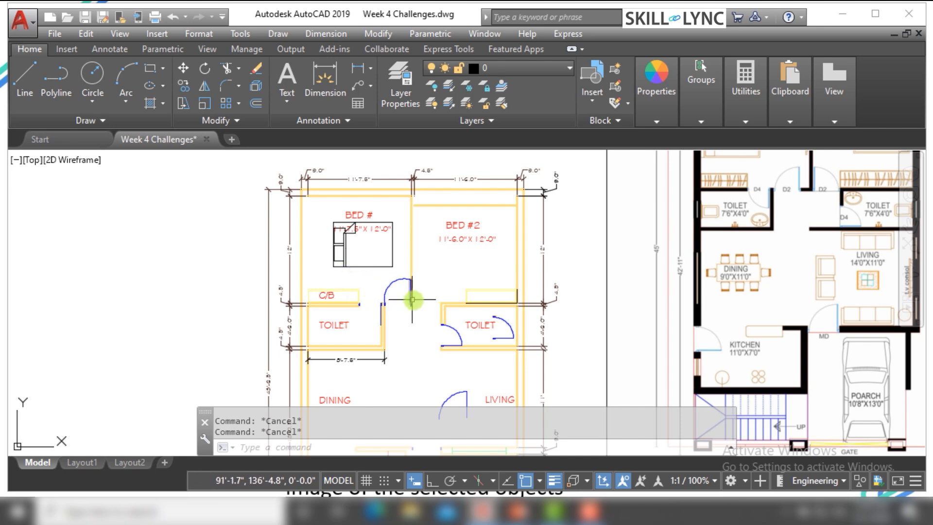
scroll(479, 381, up, 6)
click(500, 345)
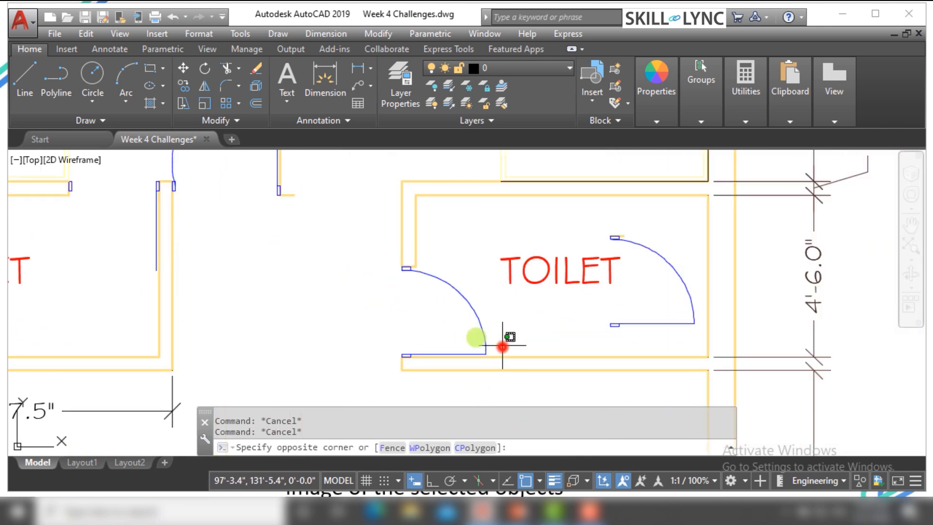
scroll(417, 355, up, 4)
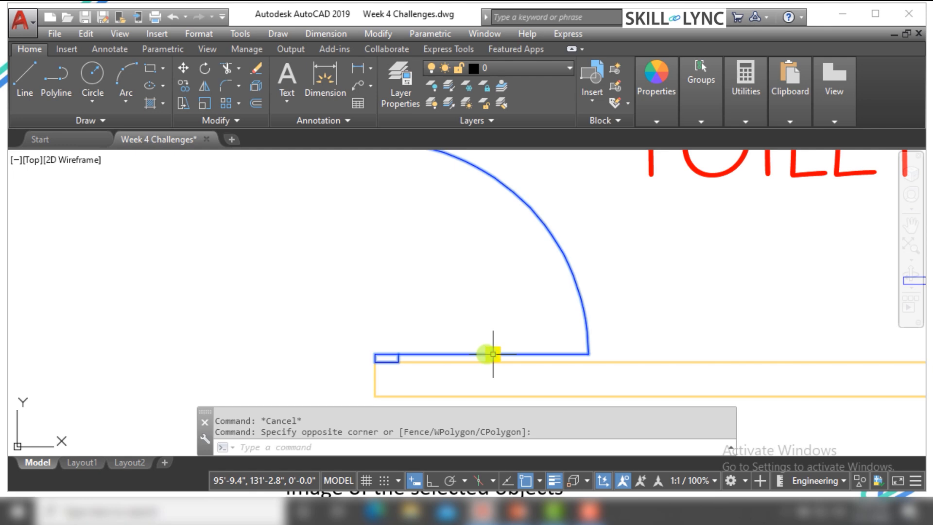
scroll(493, 355, down, 4)
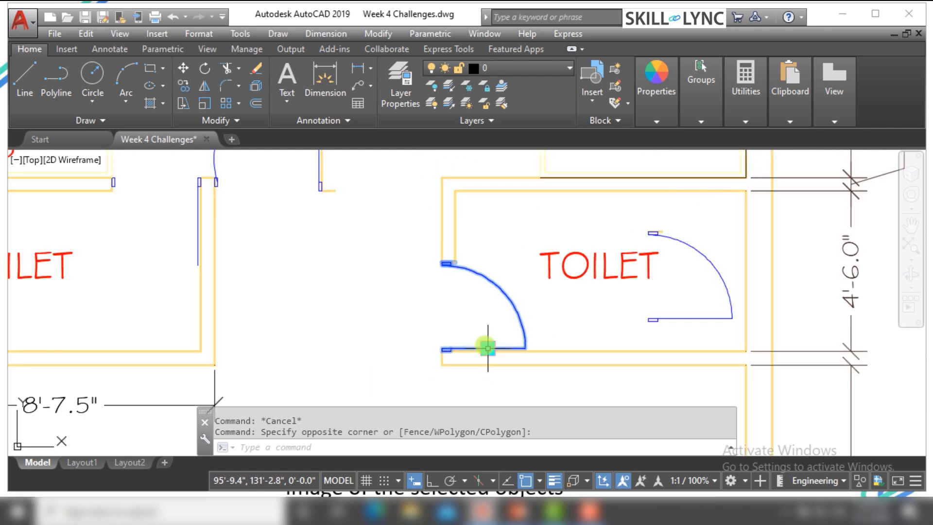
scroll(488, 348, down, 3)
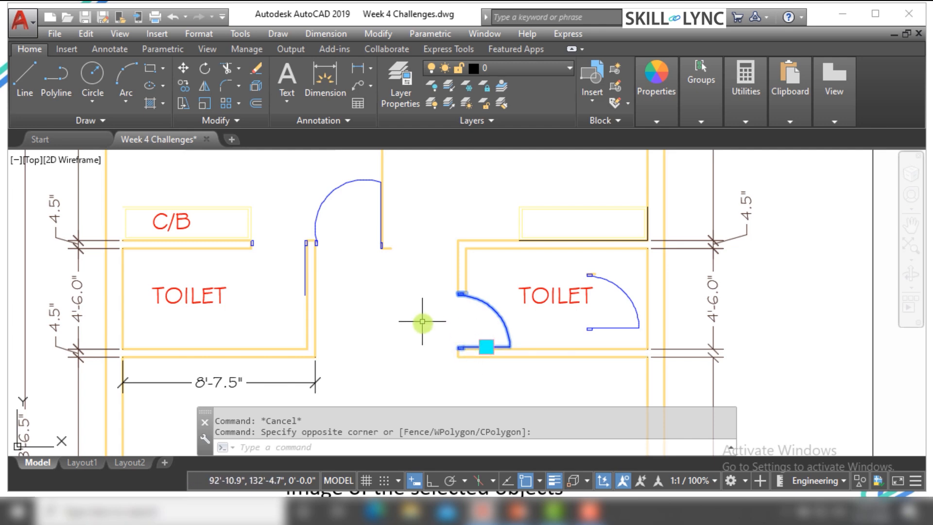
scroll(458, 346, up, 2)
click(456, 346)
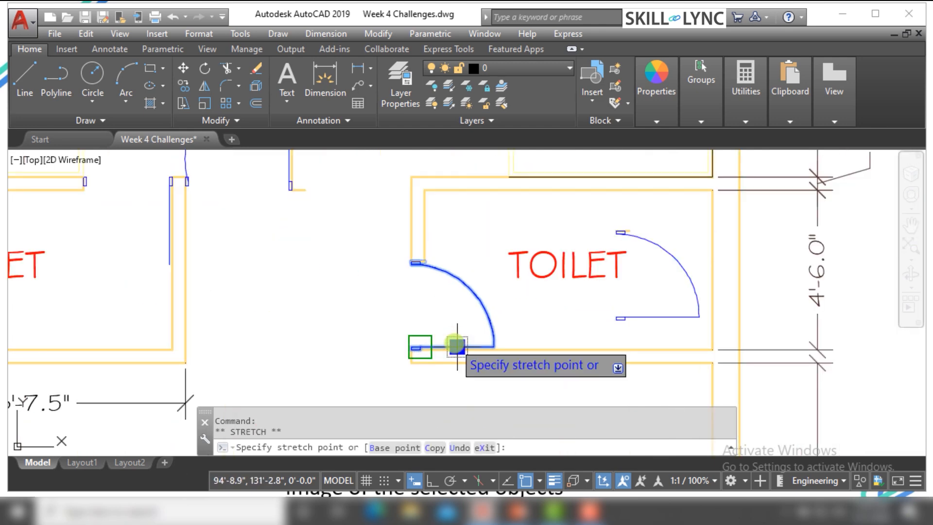
right_click(456, 345)
click(490, 243)
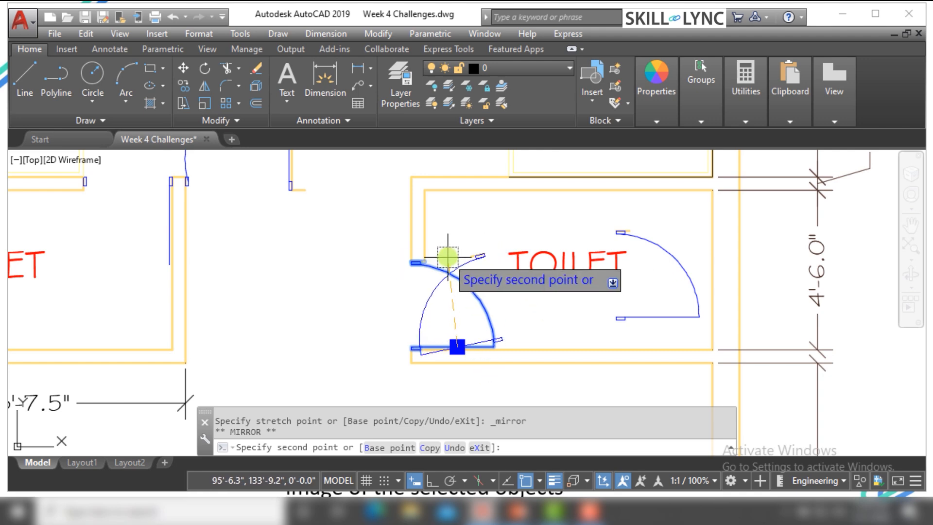
click(431, 481)
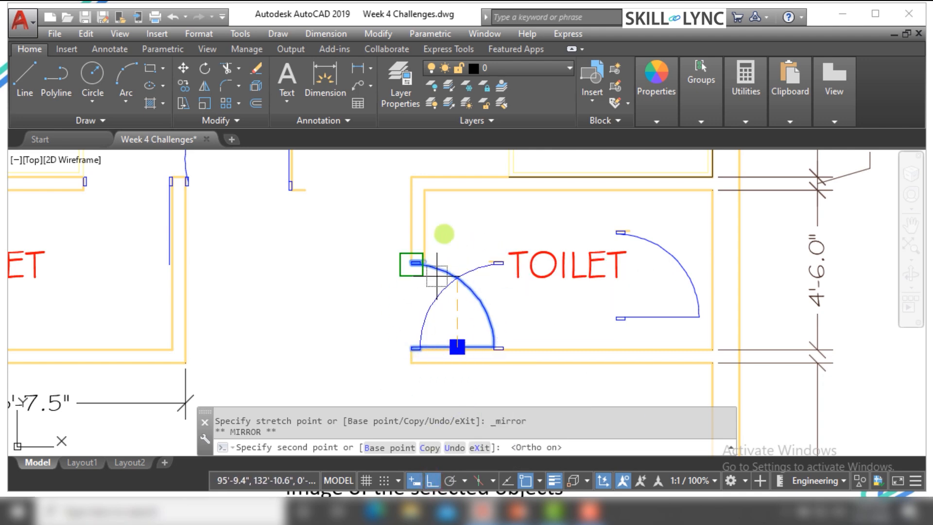
click(459, 215)
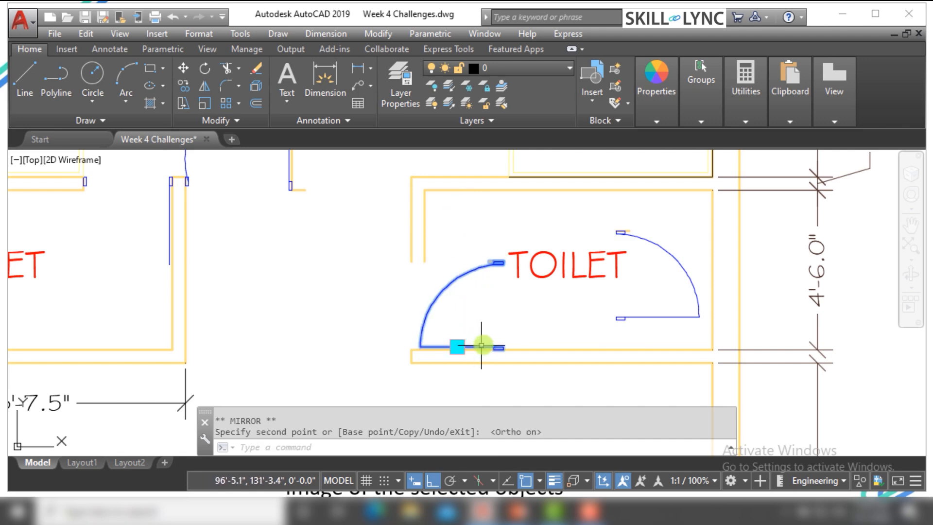
click(436, 293)
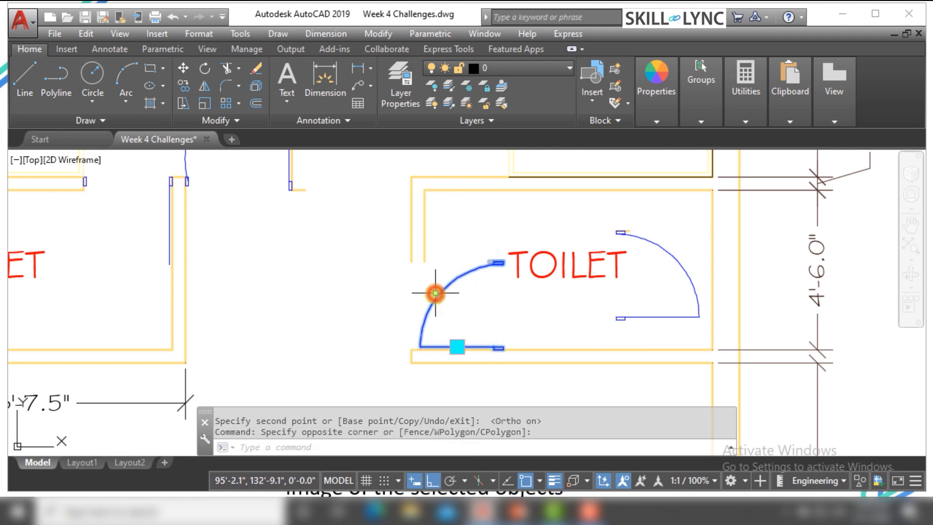
click(418, 318)
scroll(484, 358, up, 3)
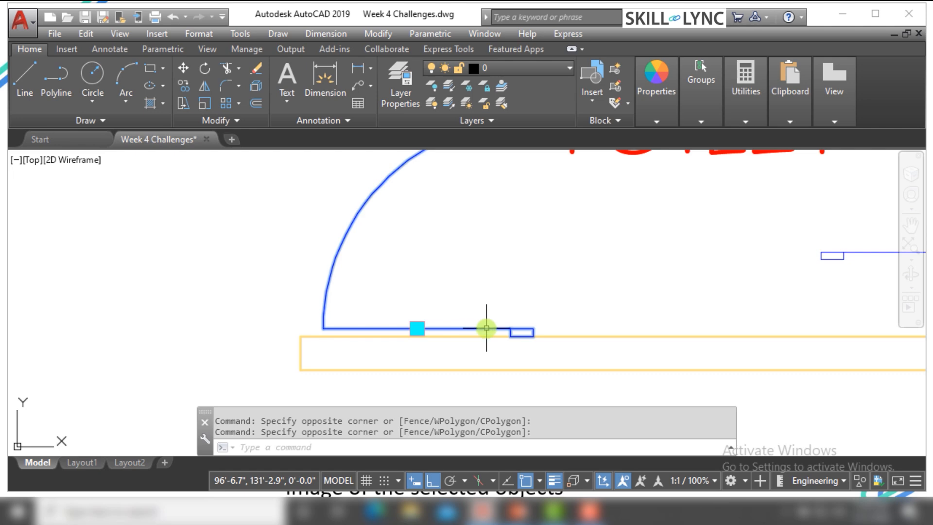
key(Escape)
Mirror the same toilet door block back across a vertical line through its grip in Mirror mode
click(500, 331)
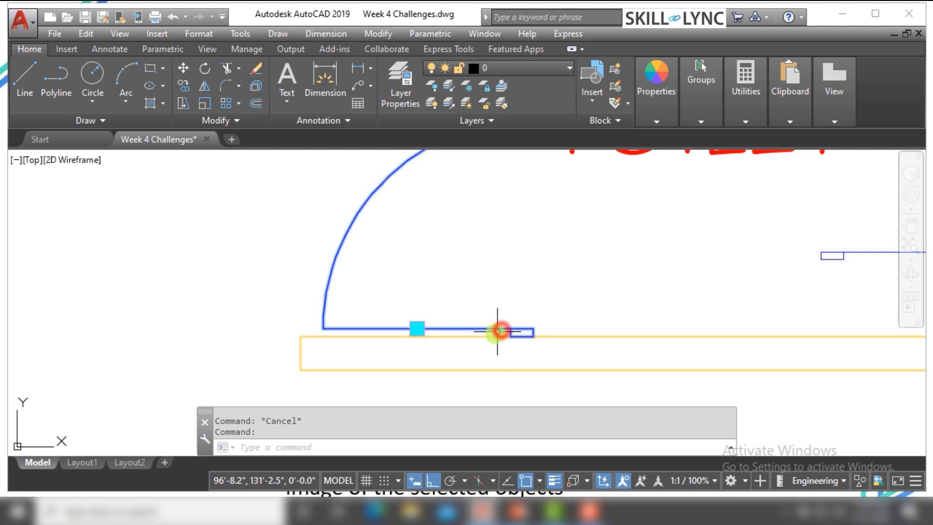
click(416, 328)
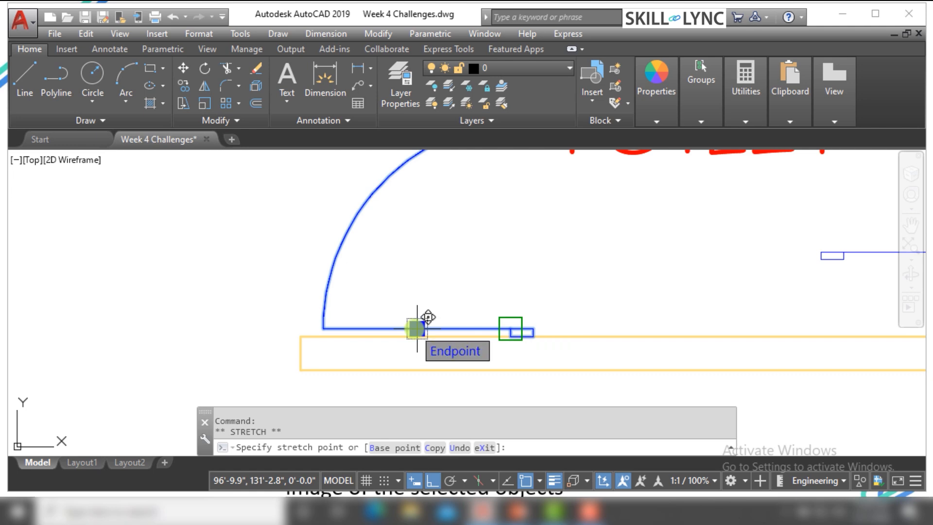
right_click(415, 329)
click(451, 229)
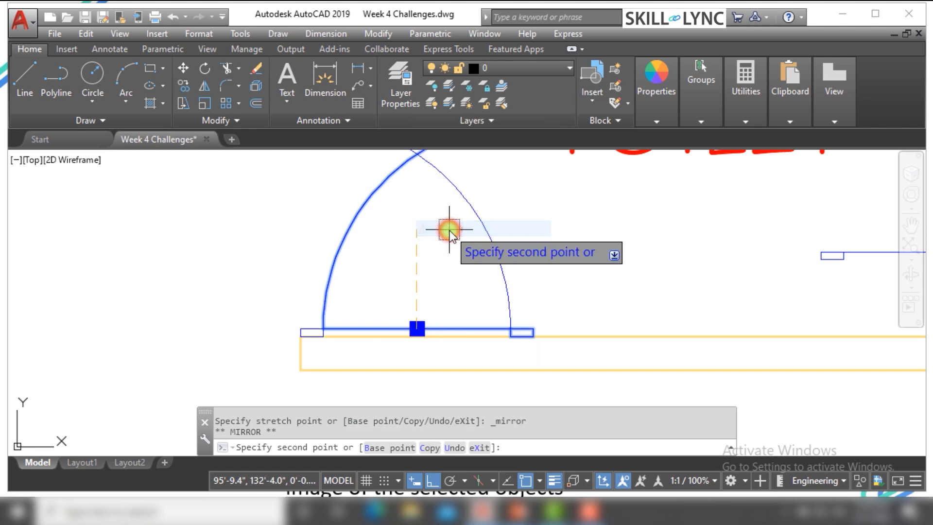
scroll(420, 266, down, 2)
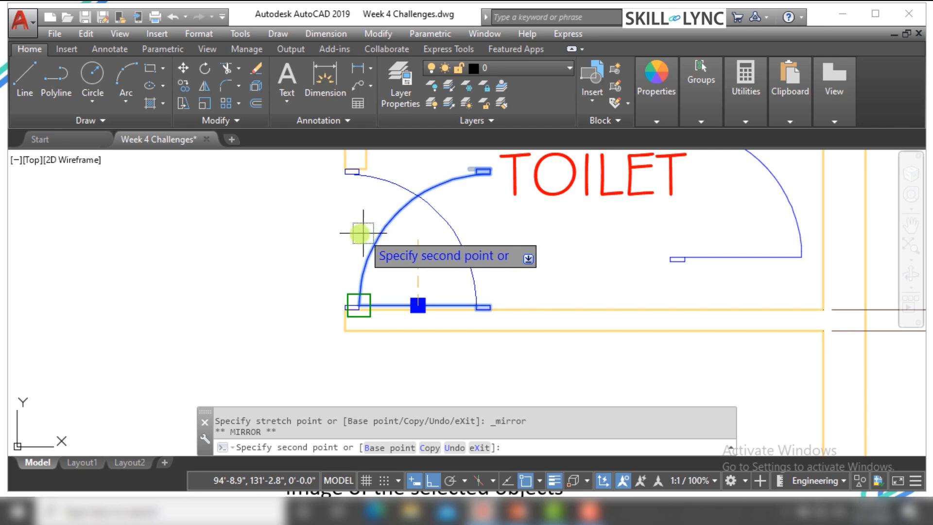
click(426, 226)
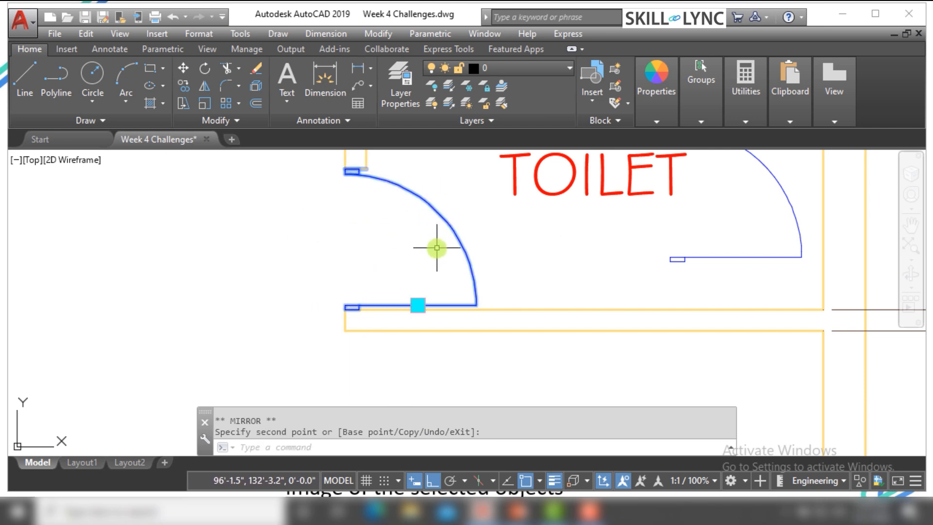
Mirror the toilet entrance door block to the outer side of the wall, across a vertical line based at the wall-end corner
click(418, 306)
right_click(418, 306)
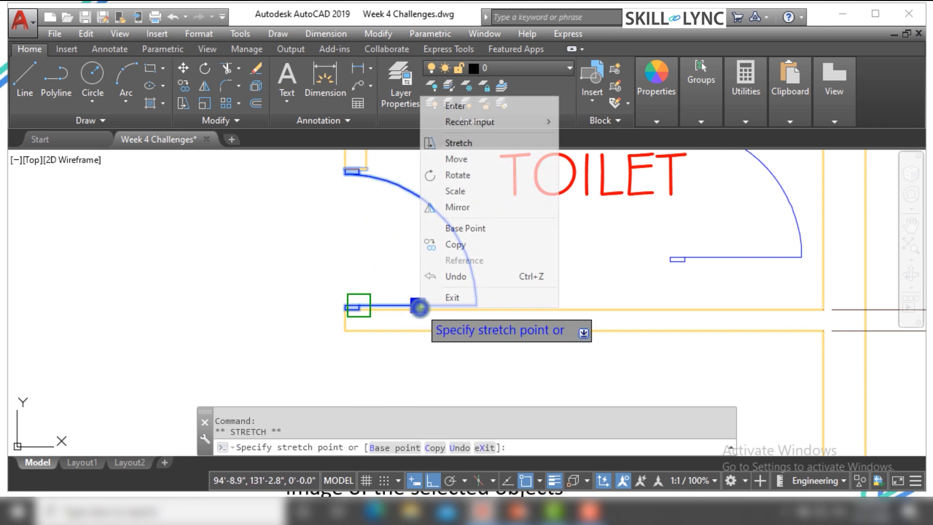
click(466, 209)
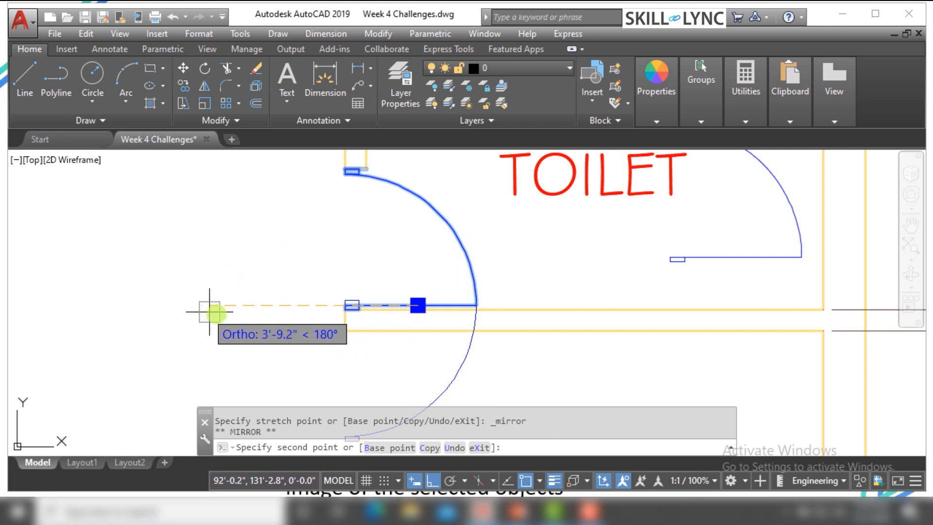
click(389, 448)
scroll(341, 303, up, 4)
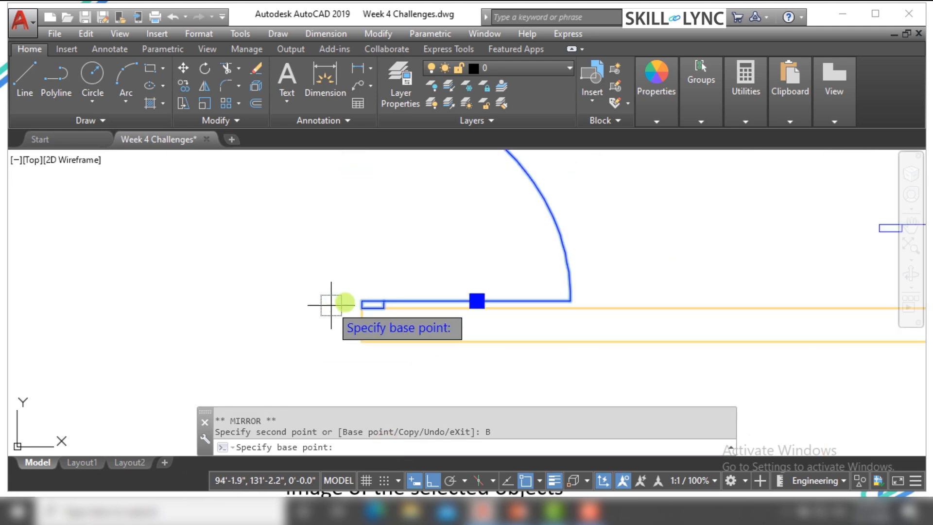
click(369, 295)
scroll(366, 298, down, 4)
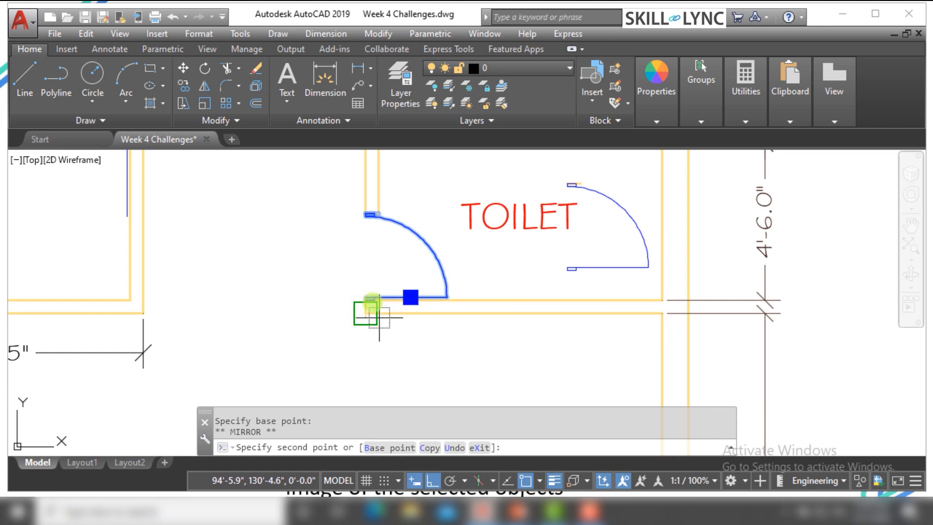
click(365, 215)
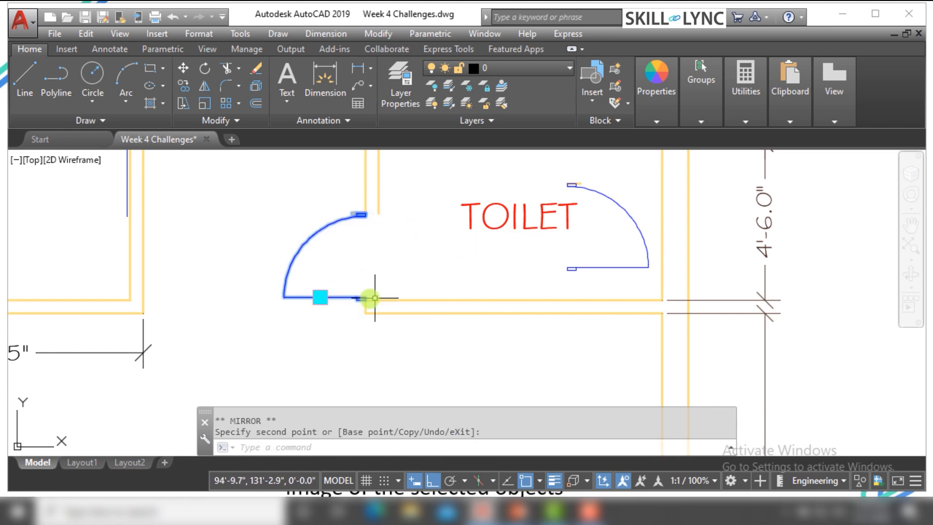
Mirror the outward-opening toilet door block with the Copy option across a vertical line based at the wall-end corner, and clear the selection
click(321, 298)
right_click(321, 297)
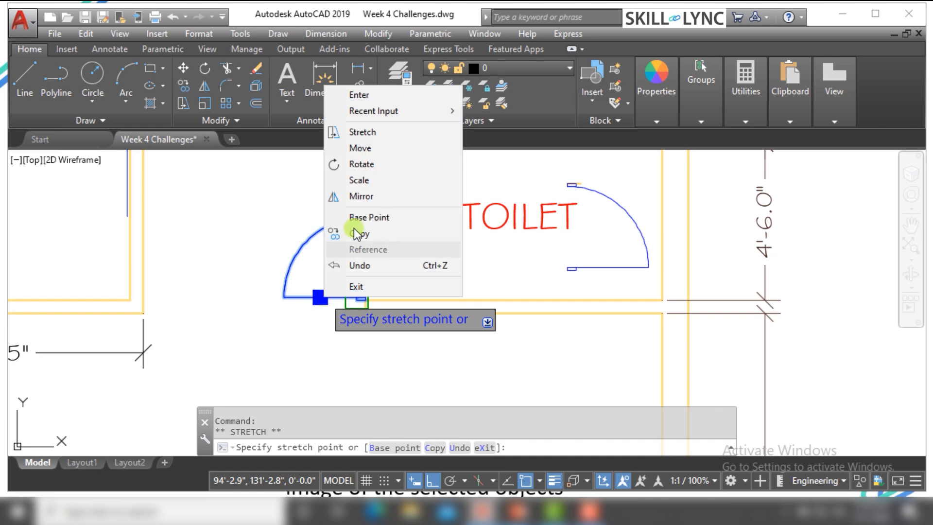
click(373, 195)
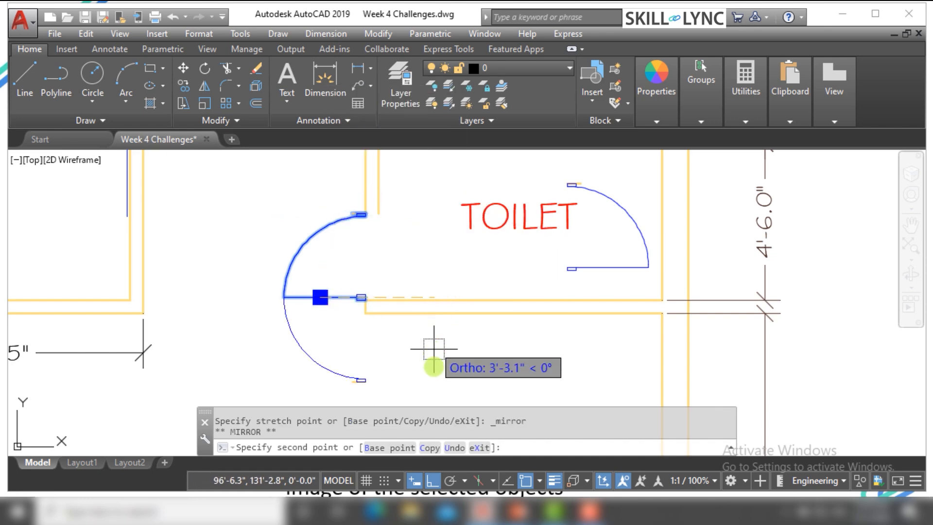
click(432, 447)
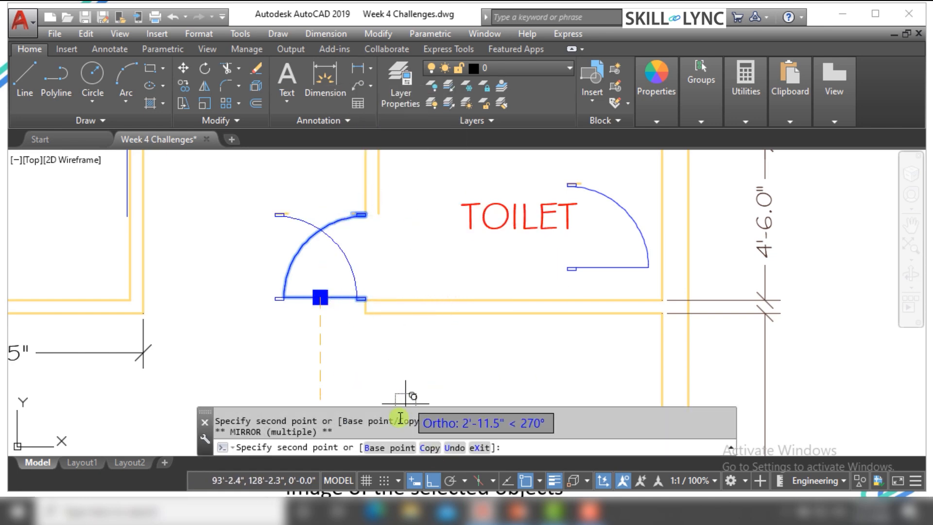
click(374, 447)
scroll(362, 318, up, 10)
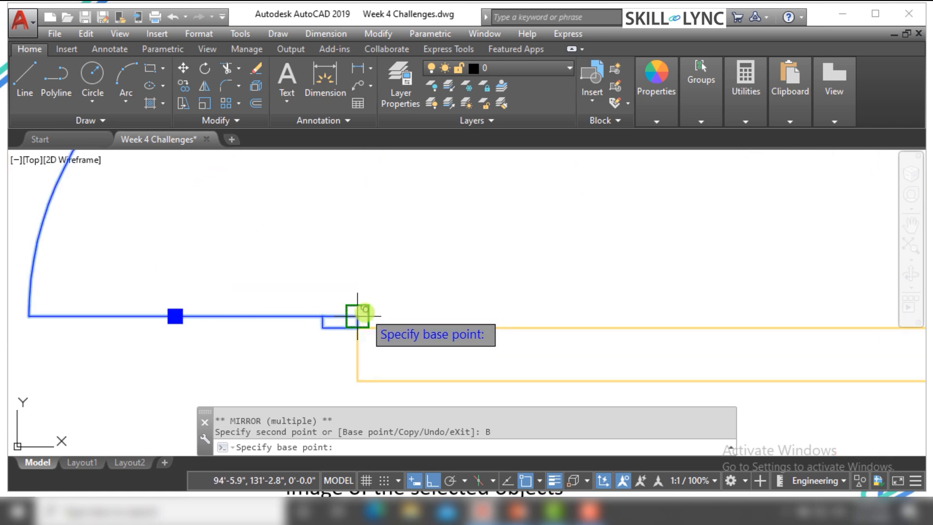
click(339, 337)
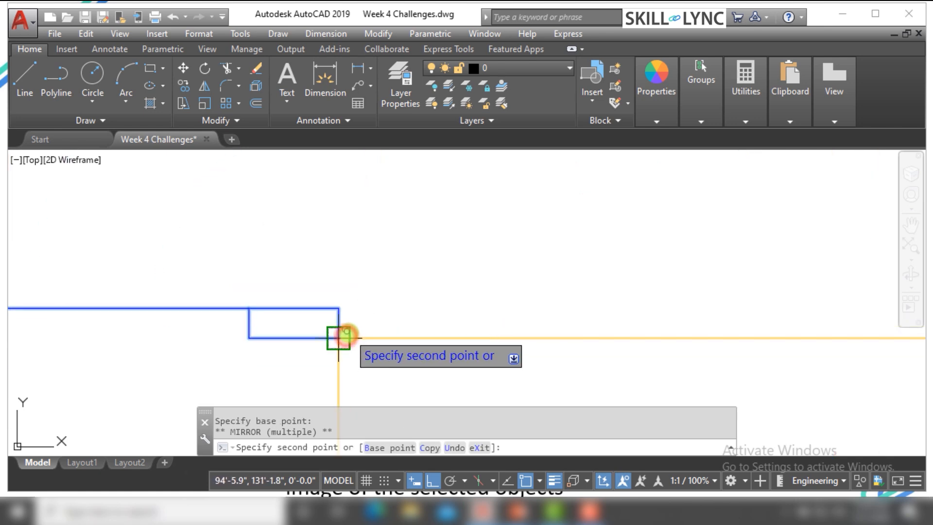
scroll(341, 336, down, 6)
scroll(352, 264, up, 4)
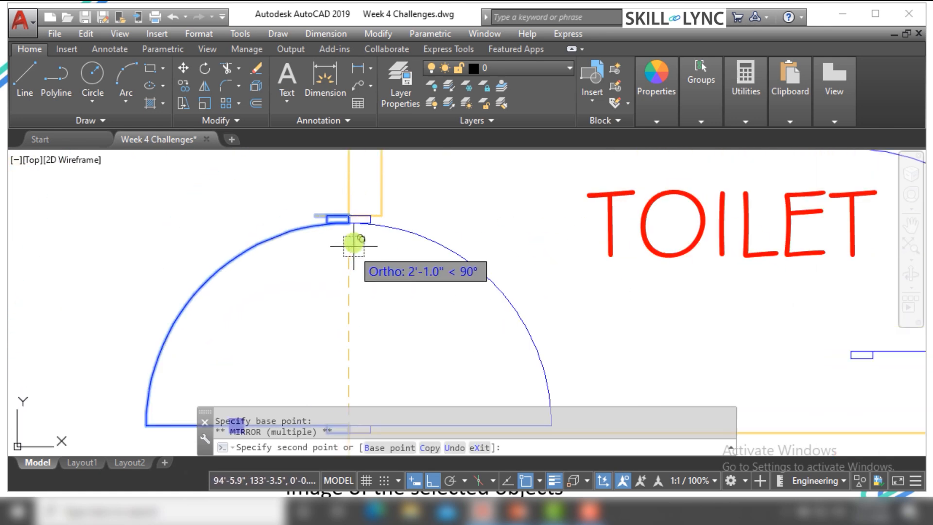
right_click(430, 214)
click(447, 223)
scroll(447, 222, down, 4)
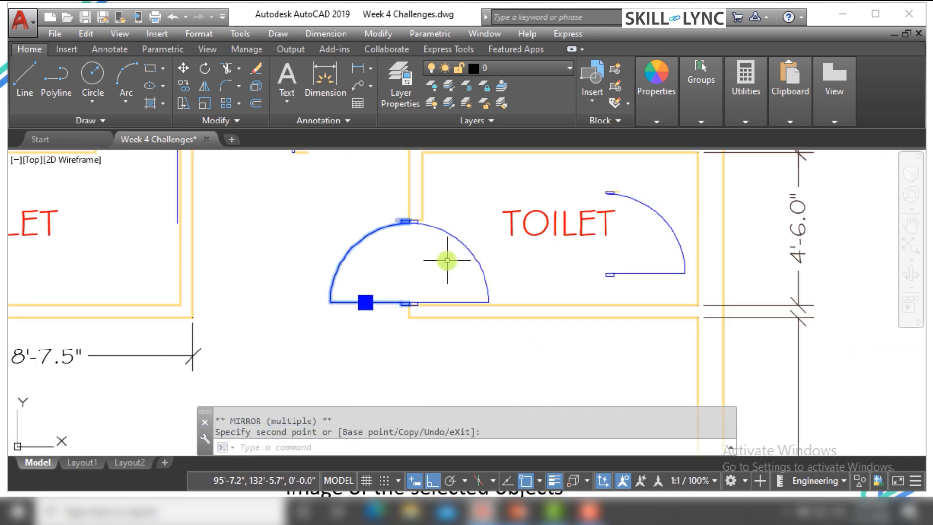
key(Escape)
key(Escape)
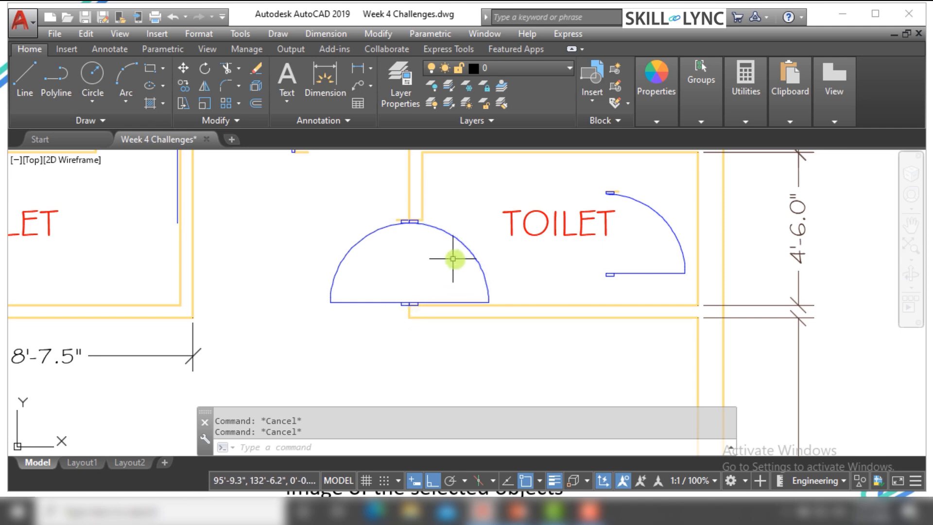
scroll(410, 301, up, 4)
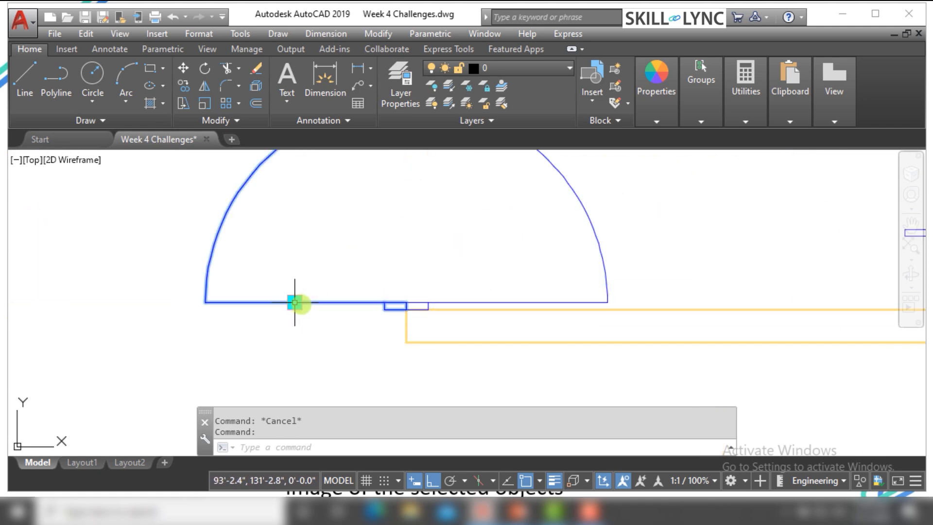
click(292, 304)
scroll(413, 296, down, 2)
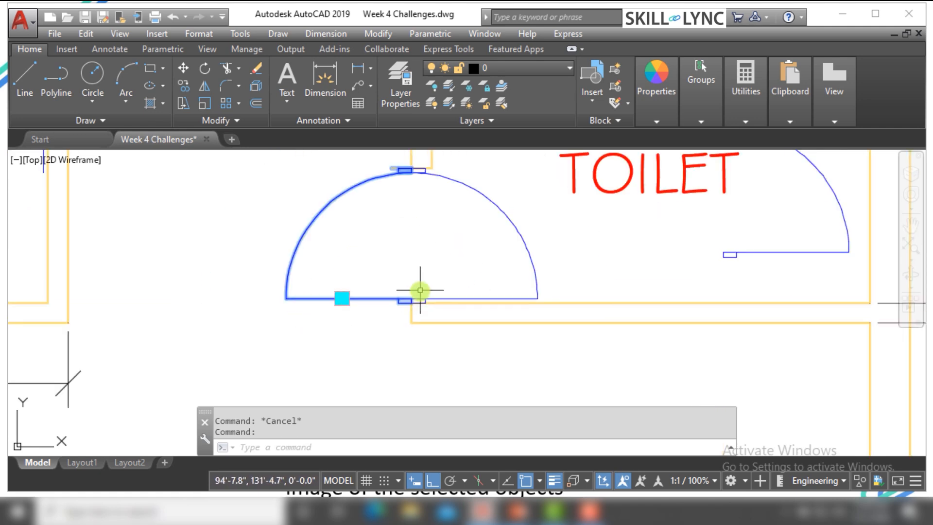
key(Escape)
scroll(413, 297, down, 5)
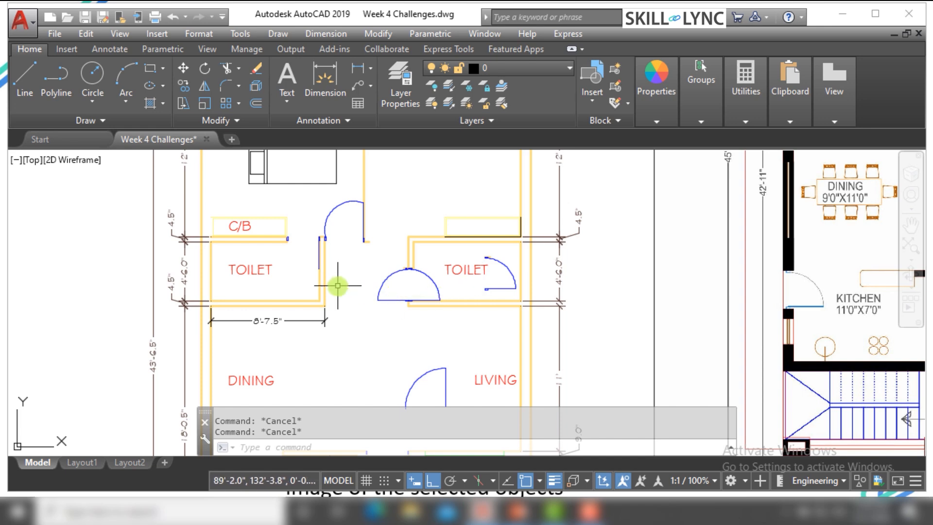
scroll(338, 286, down, 3)
scroll(417, 370, up, 7)
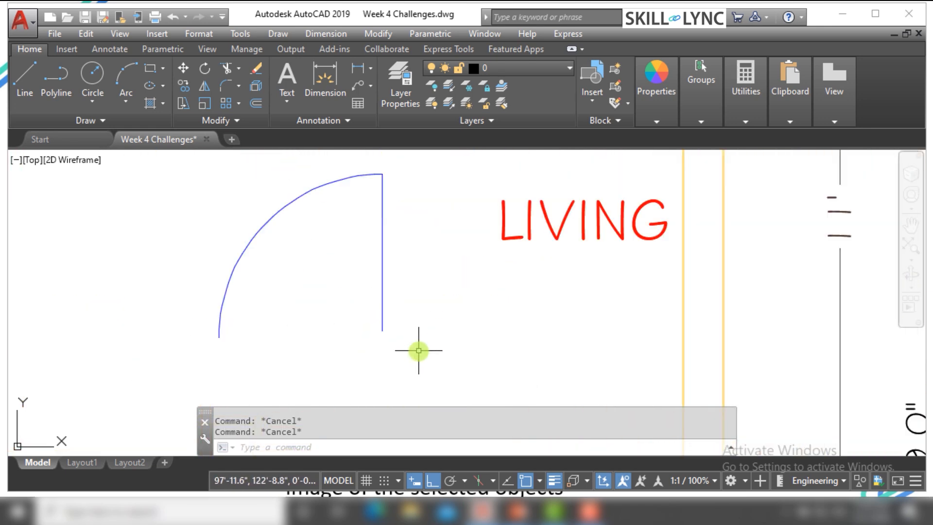
click(419, 350)
click(322, 301)
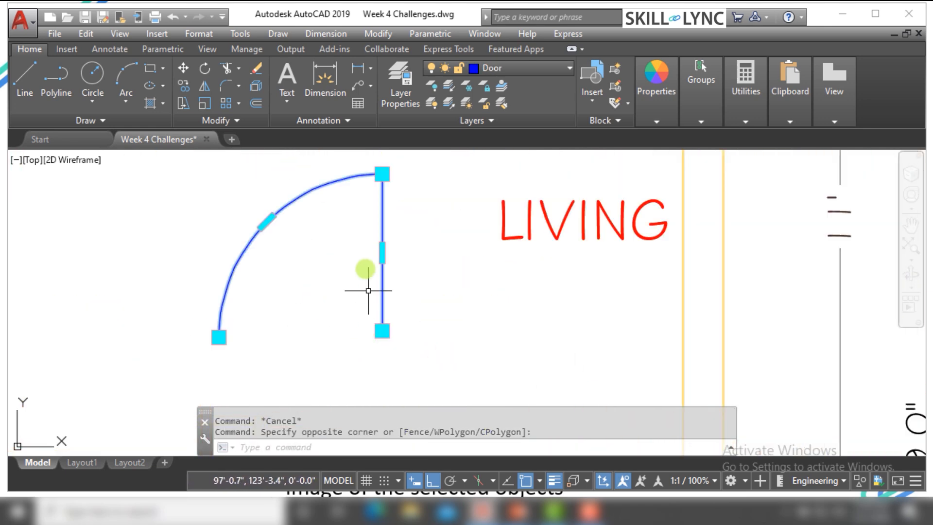
scroll(363, 254, down, 2)
scroll(377, 324, up, 2)
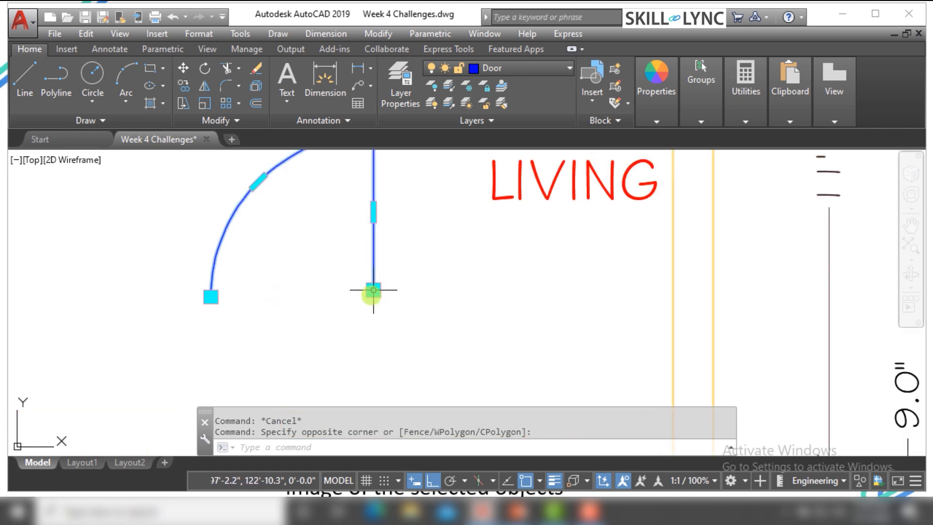
scroll(339, 317, down, 2)
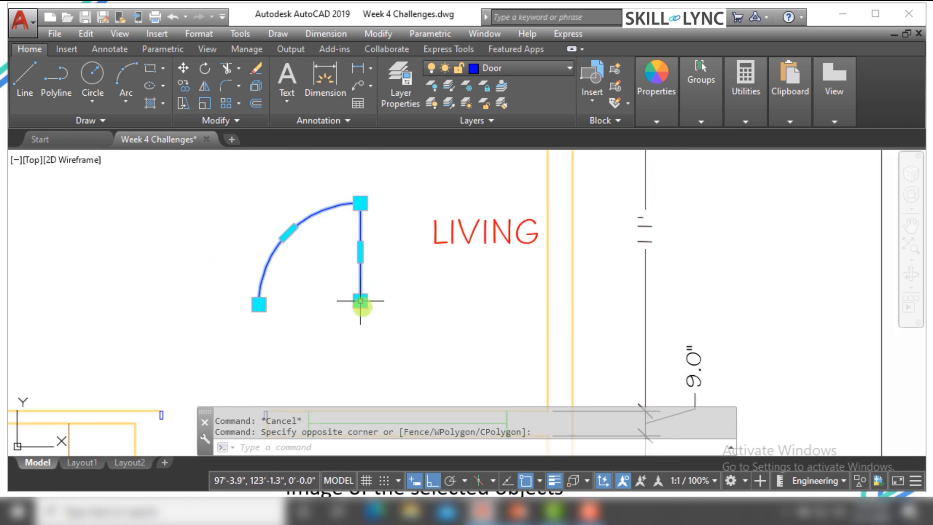
click(360, 253)
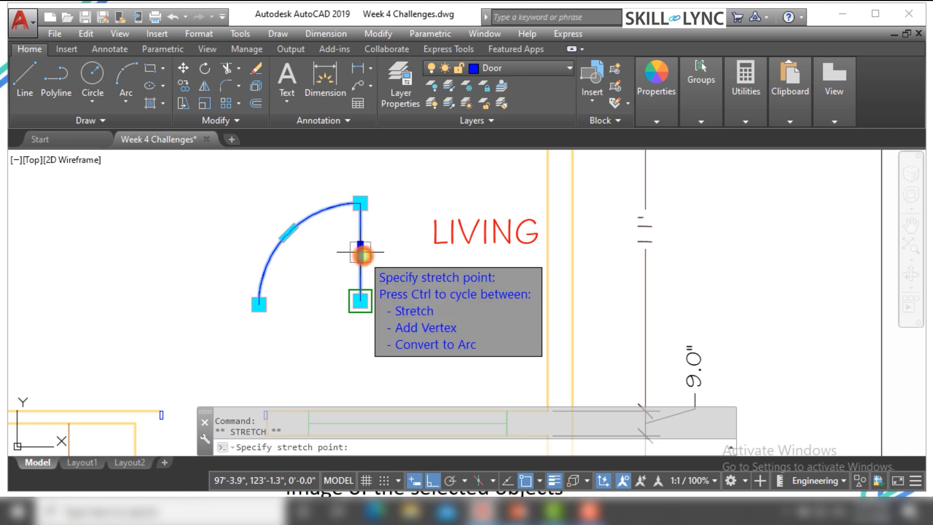
right_click(365, 255)
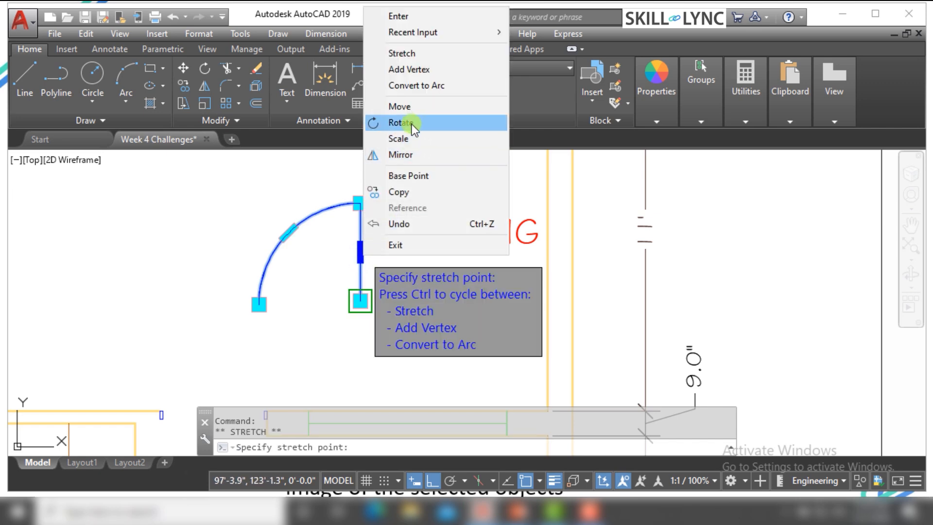
key(Escape)
key(Escape)
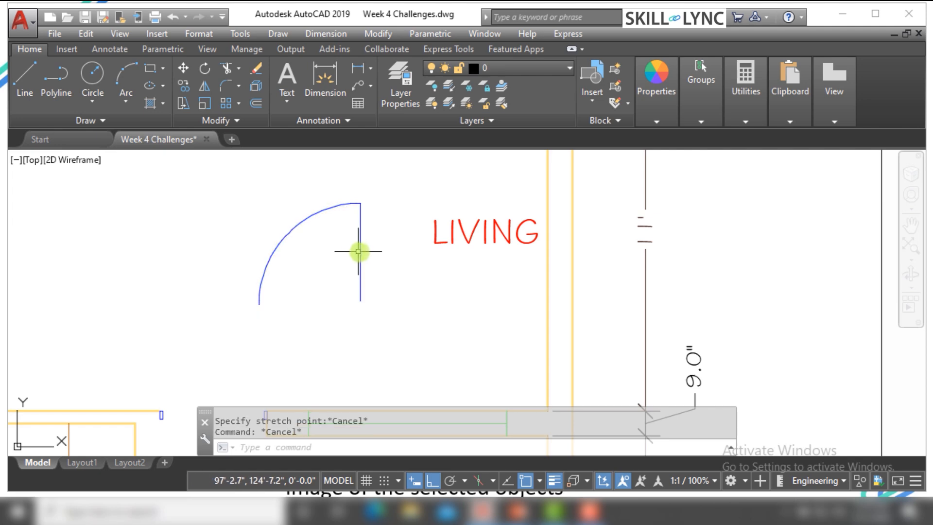
Start mirroring the door polyline beside the LIVING text from the midpoint grip of its straight vertical segment
click(358, 254)
click(360, 252)
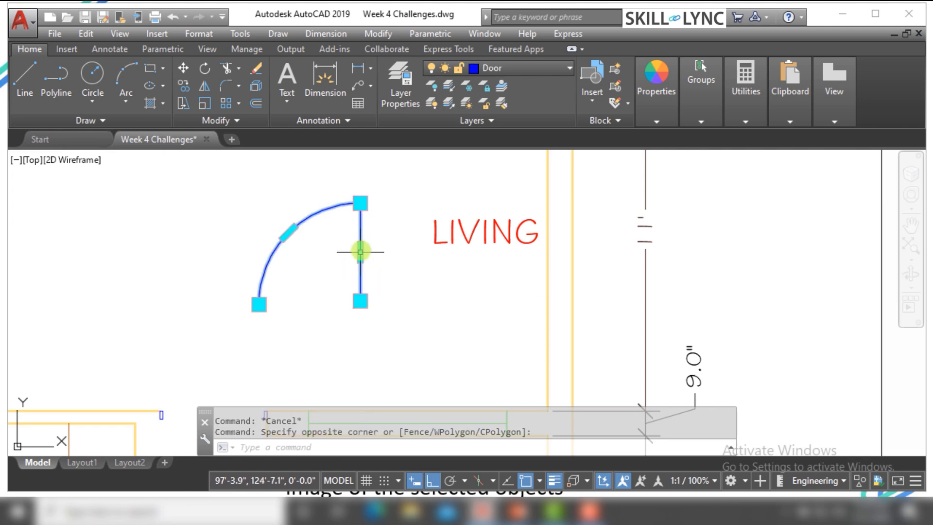
click(360, 253)
right_click(362, 254)
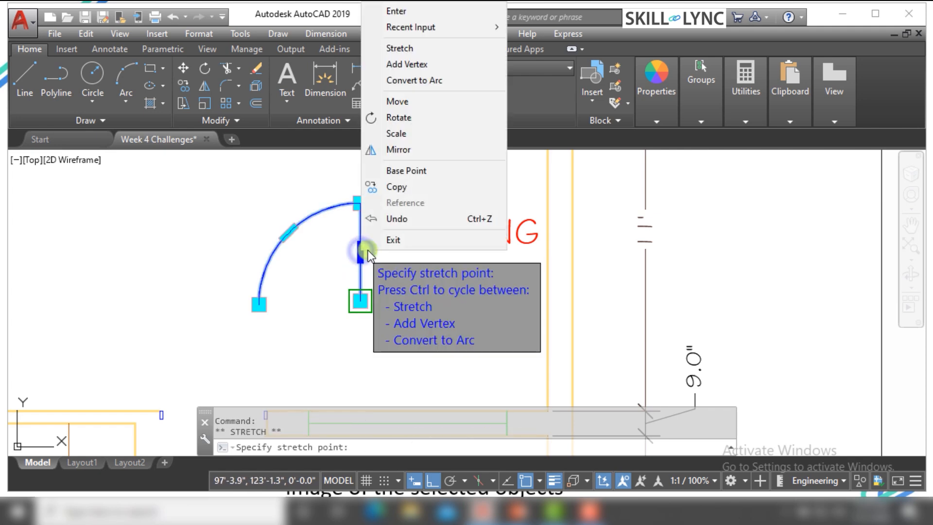
click(410, 152)
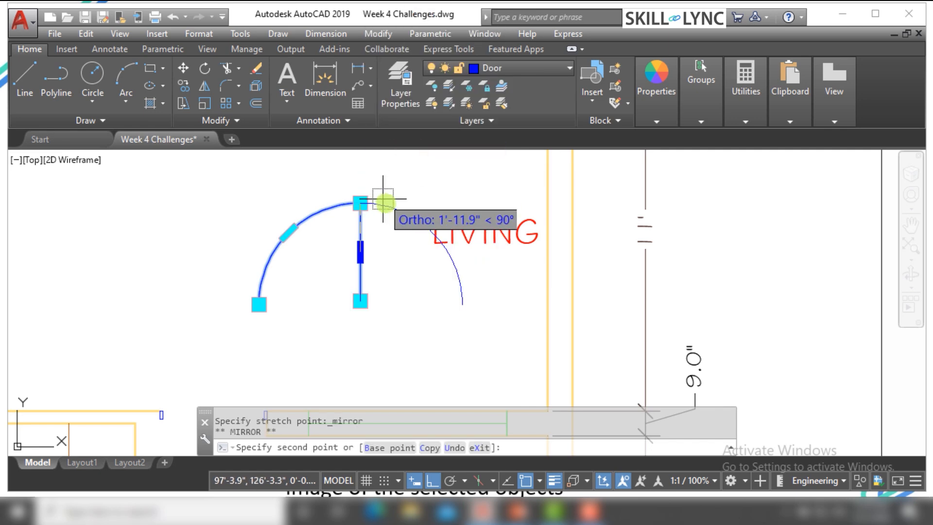
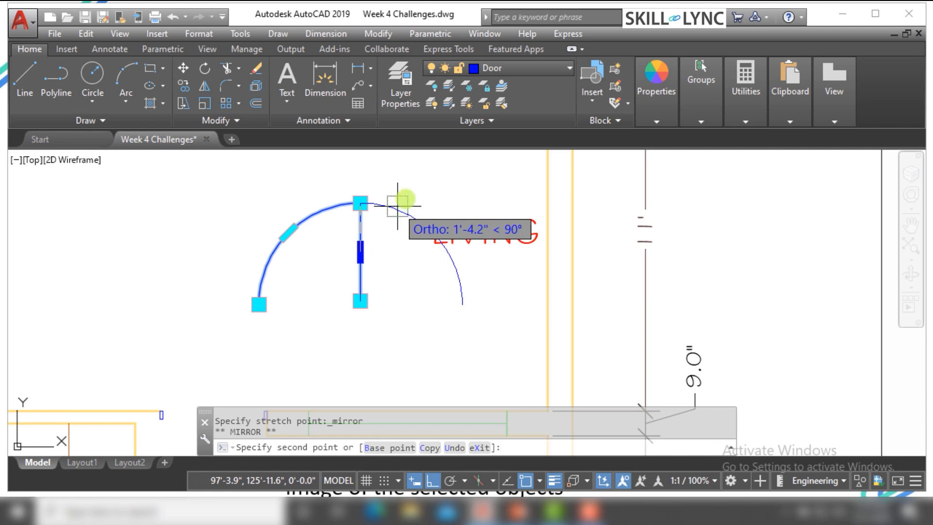
Mirror the door polyline with the Copy option across a horizontal line based at its straight segment's lower endpoint, and clear the selection
right_click(392, 261)
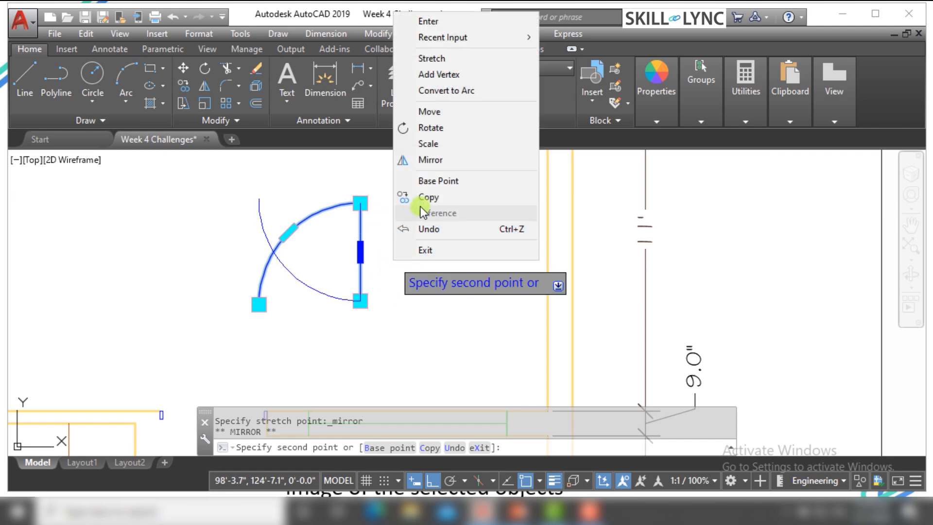
click(437, 180)
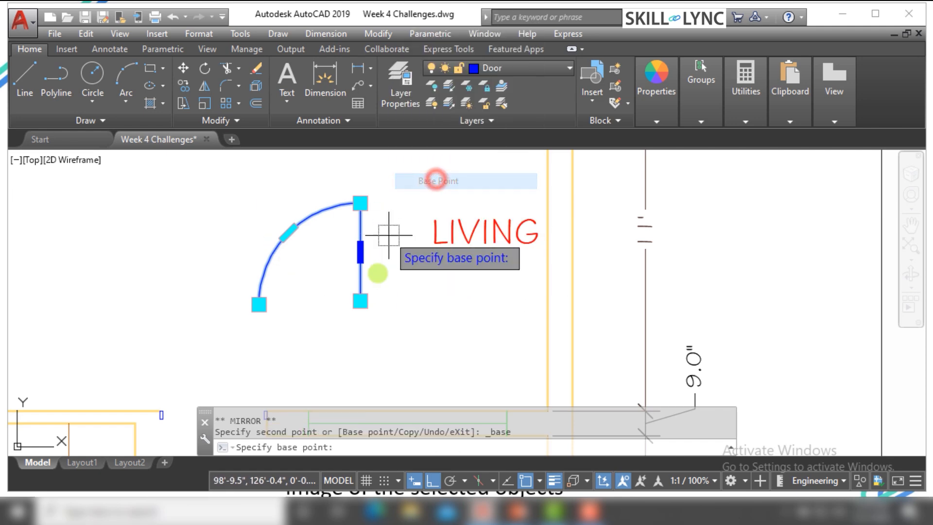
scroll(345, 312, up, 2)
click(365, 287)
scroll(331, 268, down, 2)
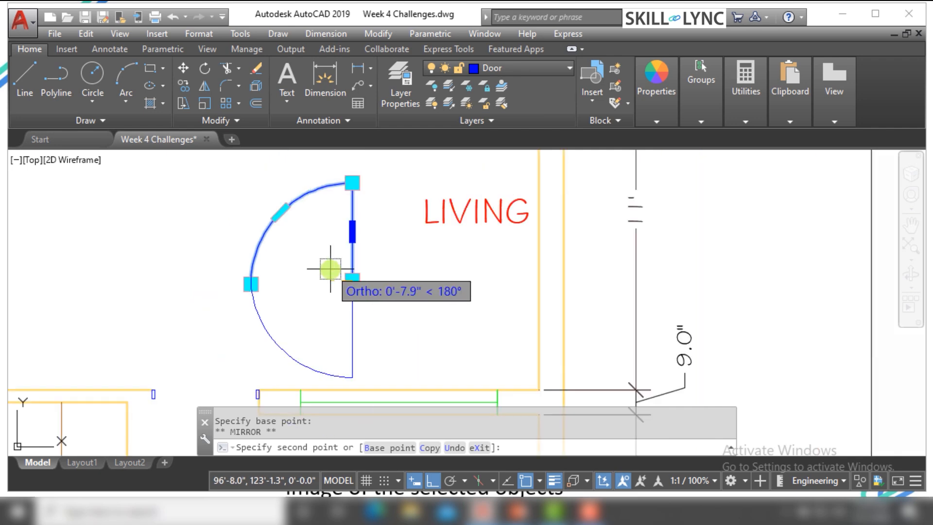
right_click(406, 257)
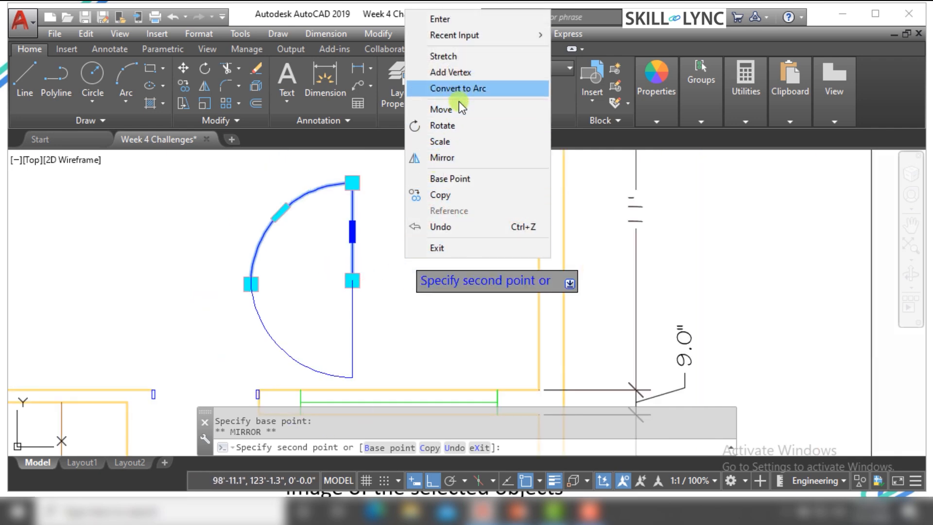
click(440, 195)
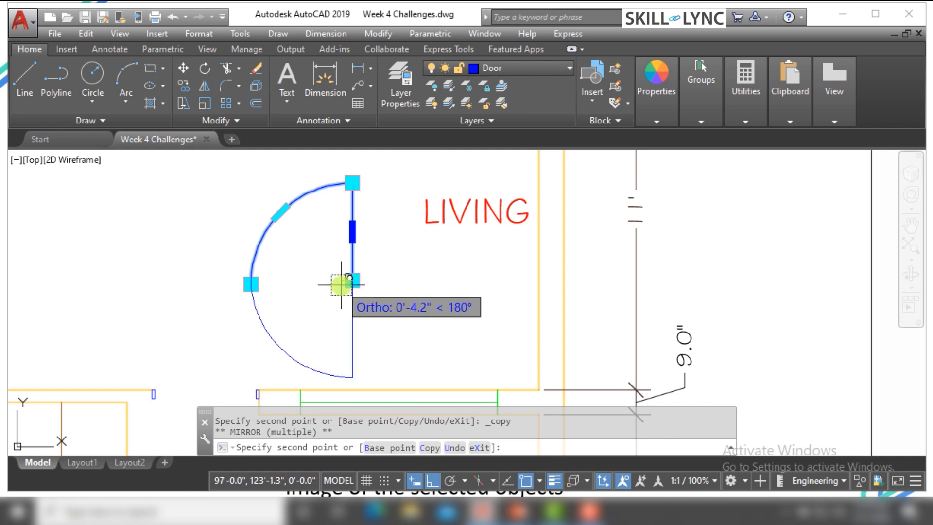
click(471, 279)
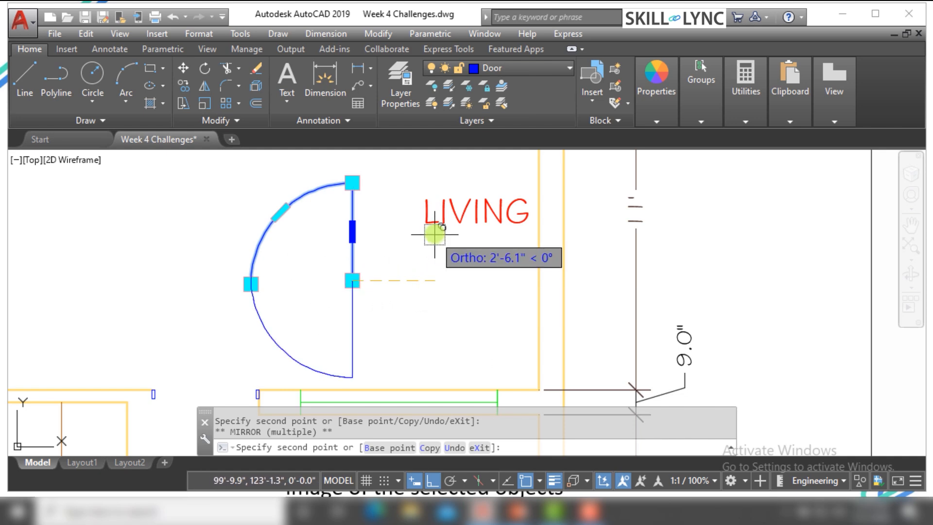
right_click(439, 257)
click(491, 19)
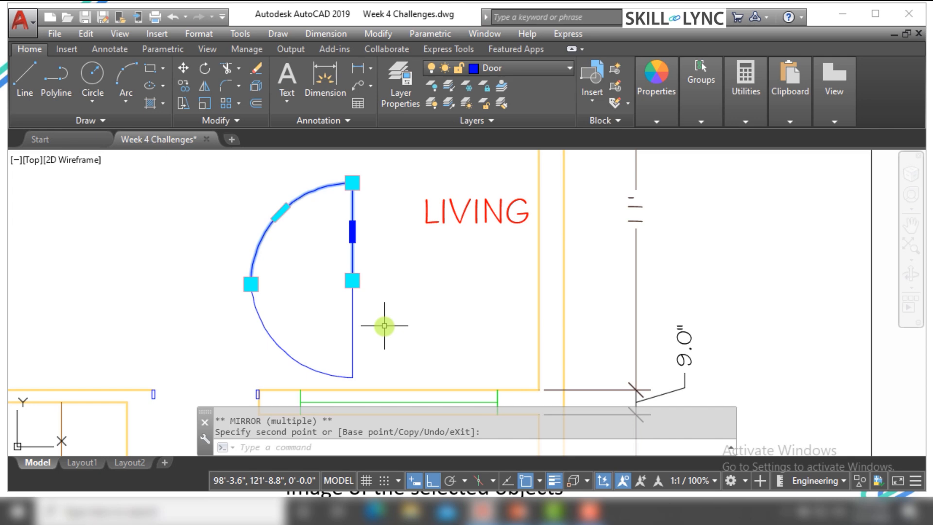
key(Escape)
key(Escape)
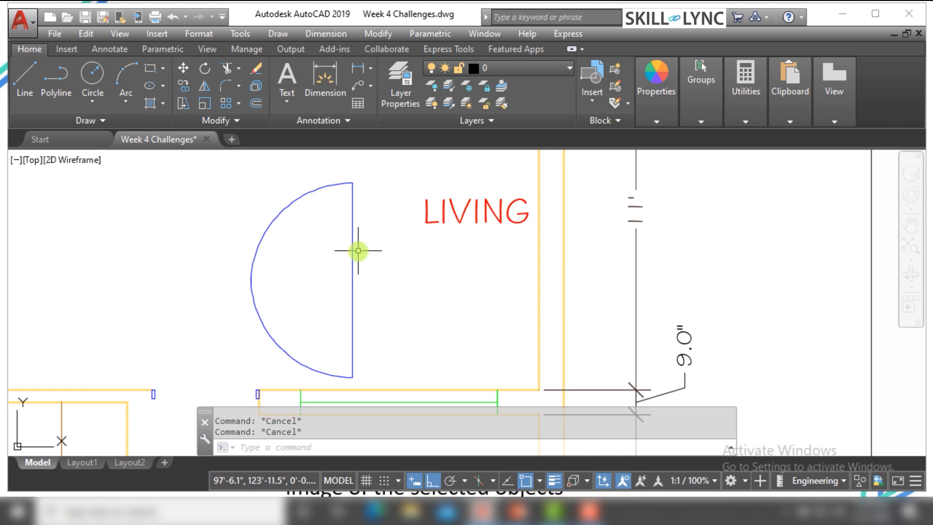
Erase both door polylines beside the LIVING text
scroll(297, 286, down, 4)
scroll(307, 290, up, 4)
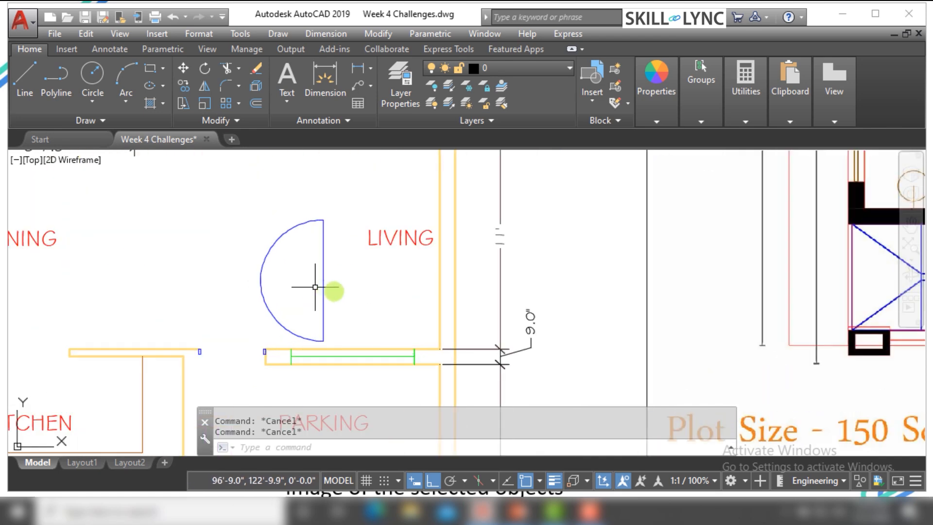
click(355, 298)
click(258, 241)
text(E)
key(Return)
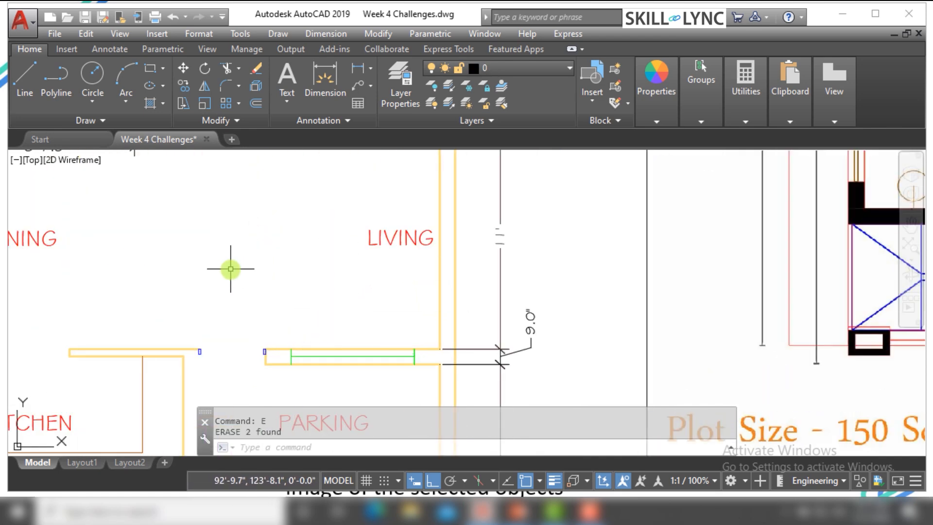
Mirror the LIVING text across a vertical line through its insertion grip, and clear the selection
scroll(231, 269, down, 4)
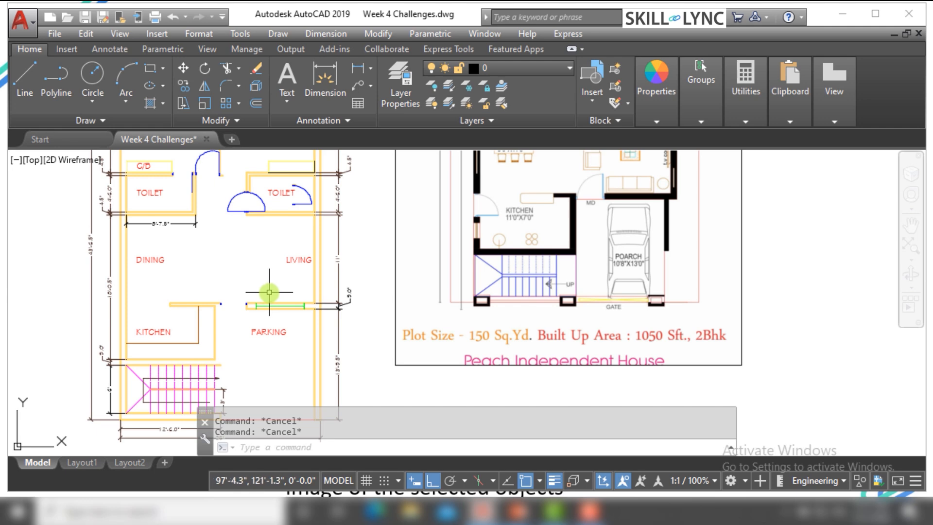
scroll(307, 260, up, 5)
click(295, 272)
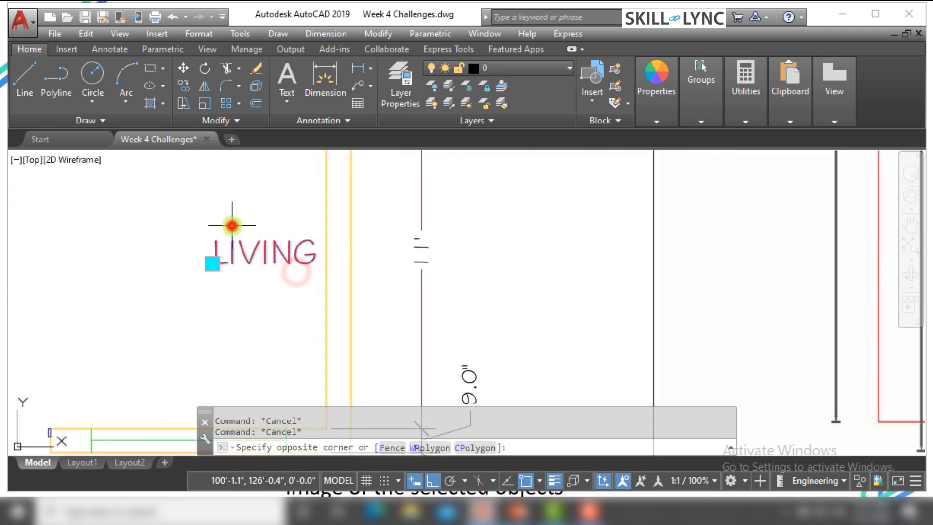
click(232, 225)
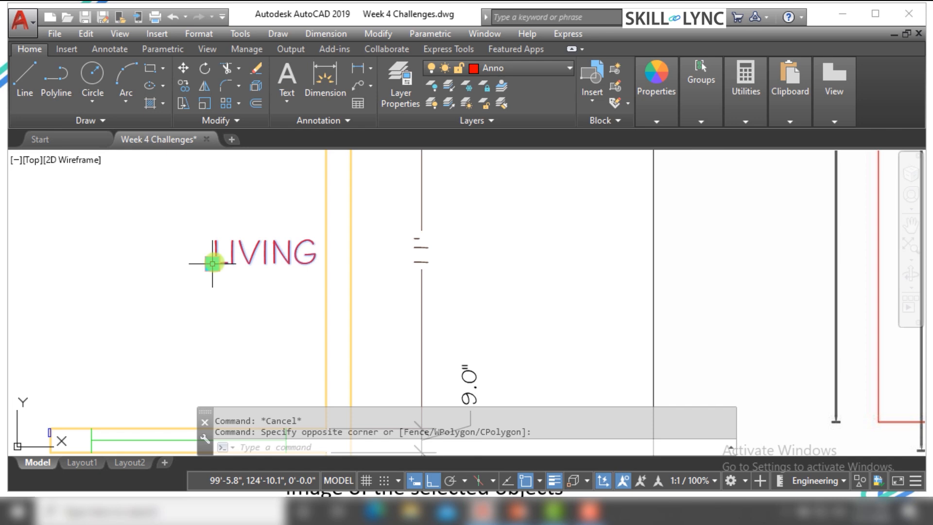
click(212, 264)
right_click(213, 264)
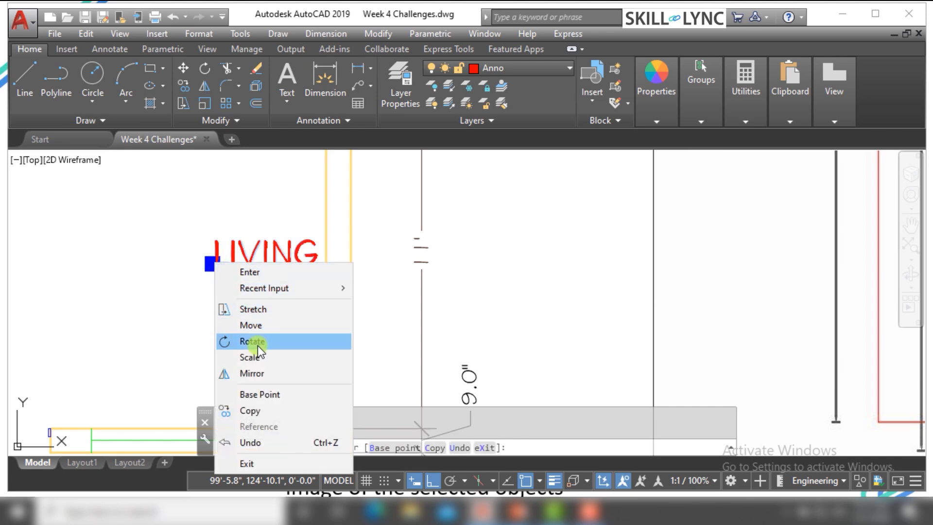
click(257, 372)
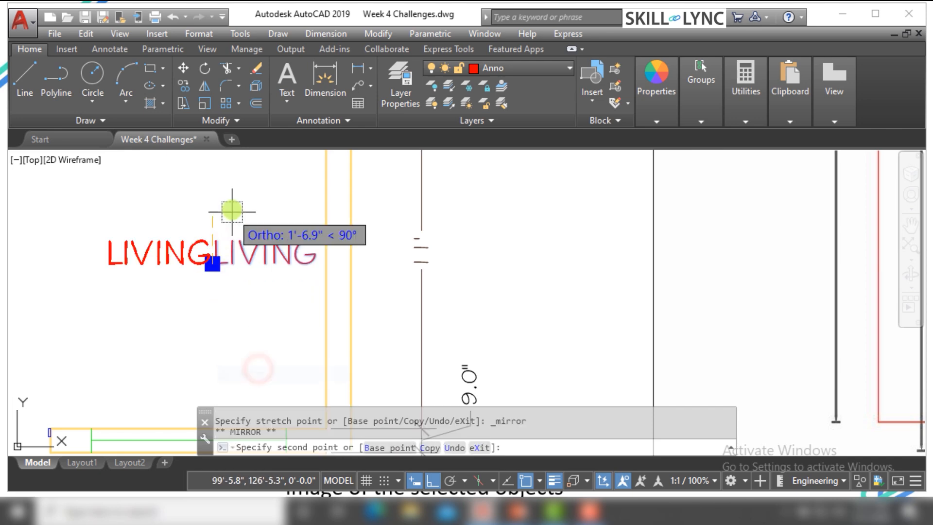
click(236, 186)
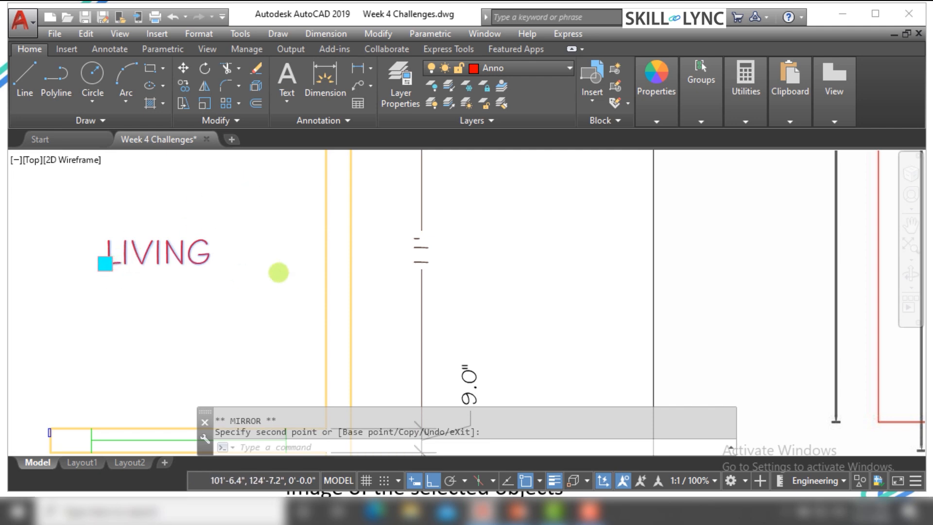
scroll(277, 271, down, 2)
key(Escape)
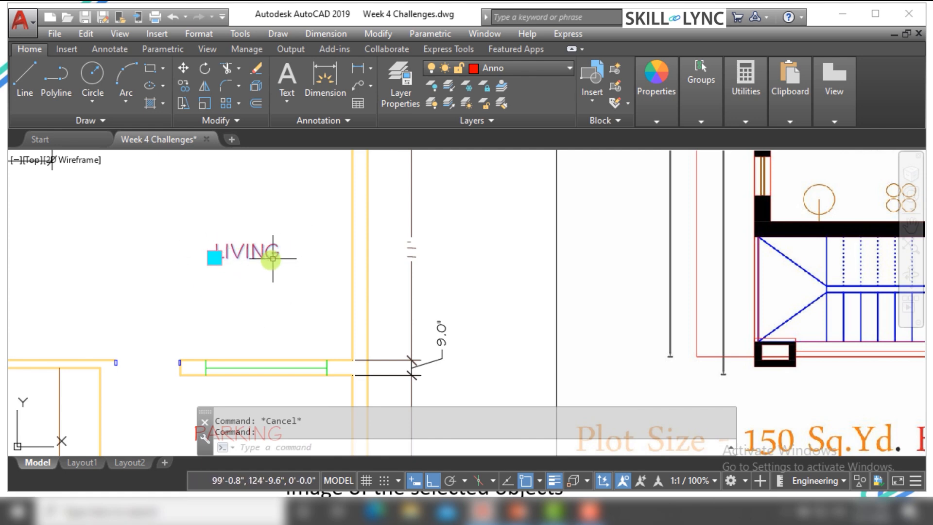
scroll(210, 238, up, 4)
key(Escape)
Set the MIRRTEXT system variable to 1
click(253, 451)
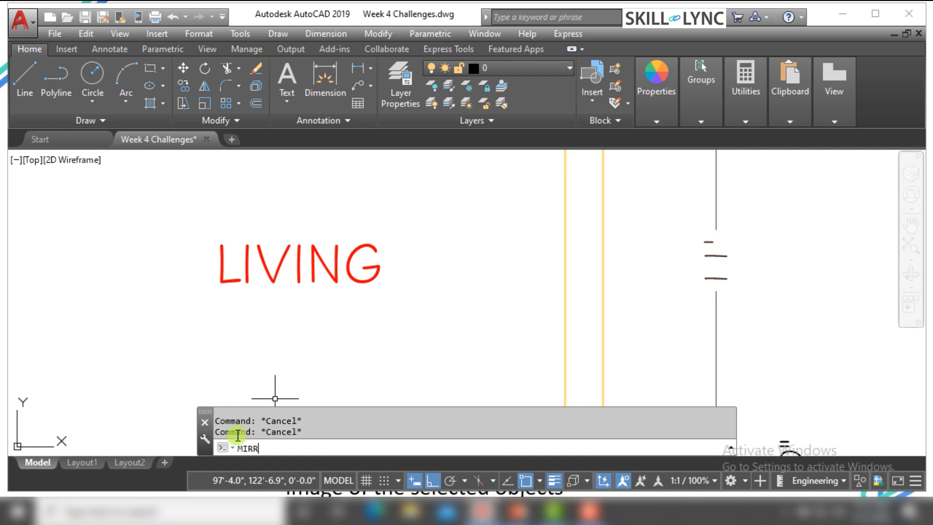
text(MIRRTEX)
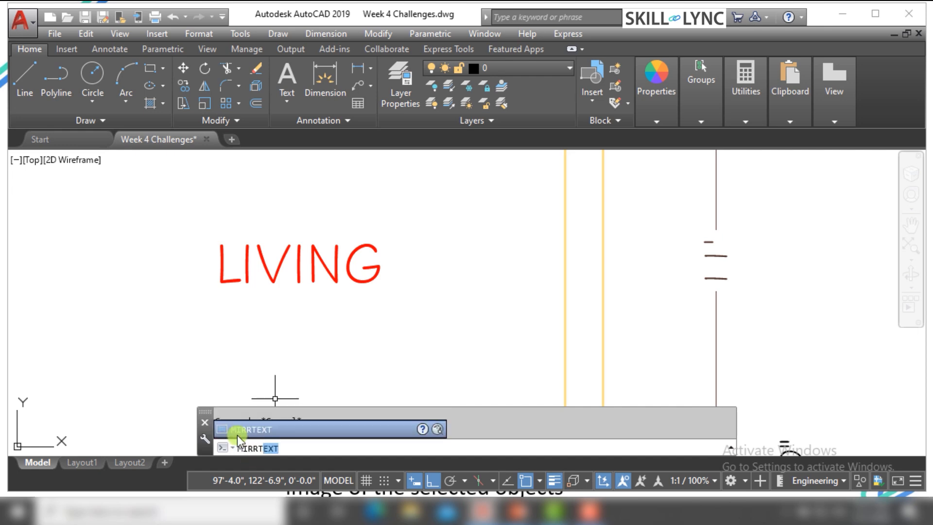
text(T)
key(Return)
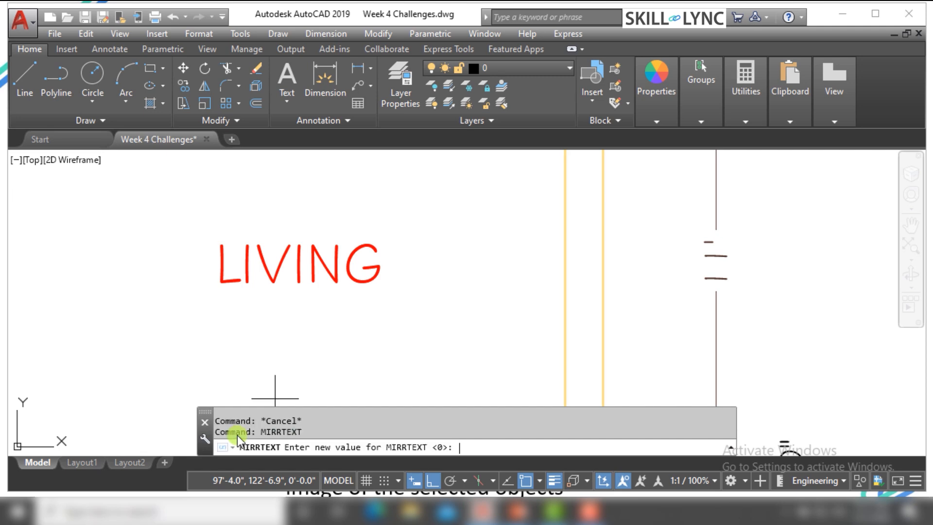
text(1)
key(Return)
key(Escape)
key(Escape)
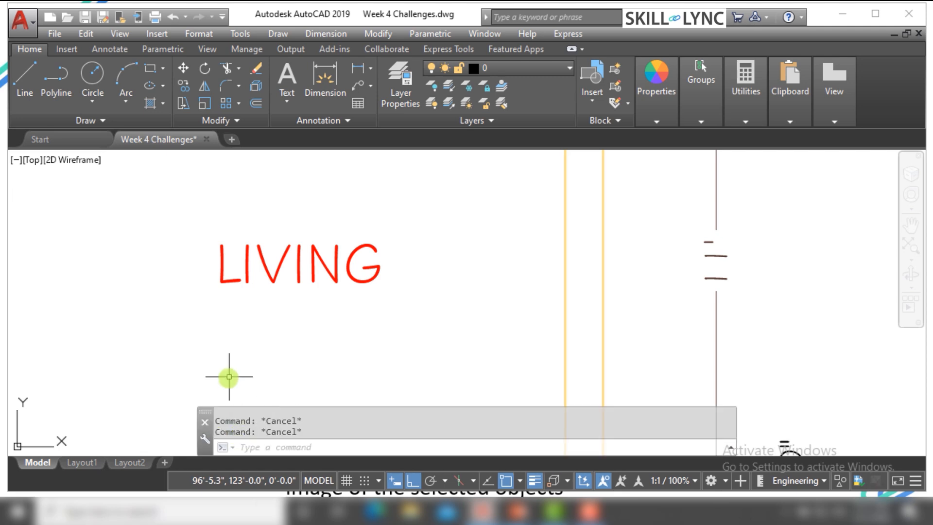
With MIRRTEXT on, grip-mirror the LIVING text across a vertical line through its insertion point
click(370, 330)
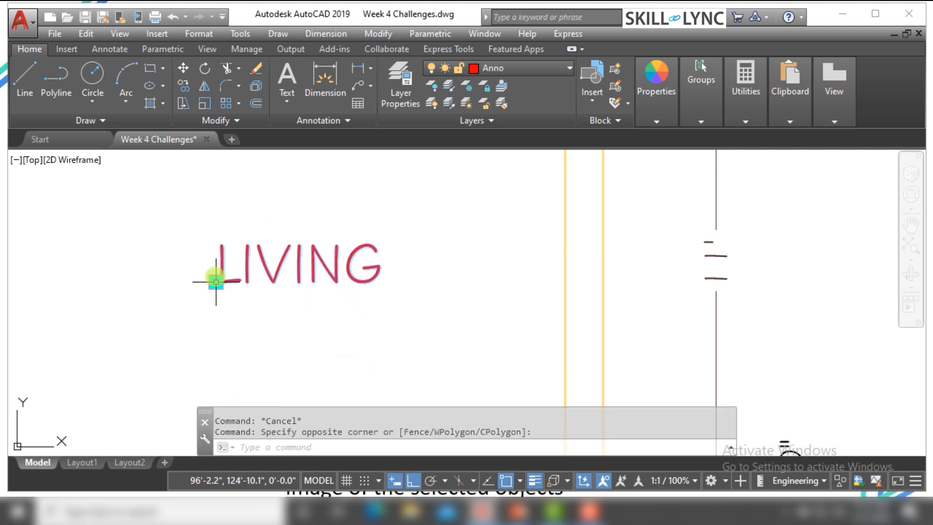
click(215, 282)
click(215, 282)
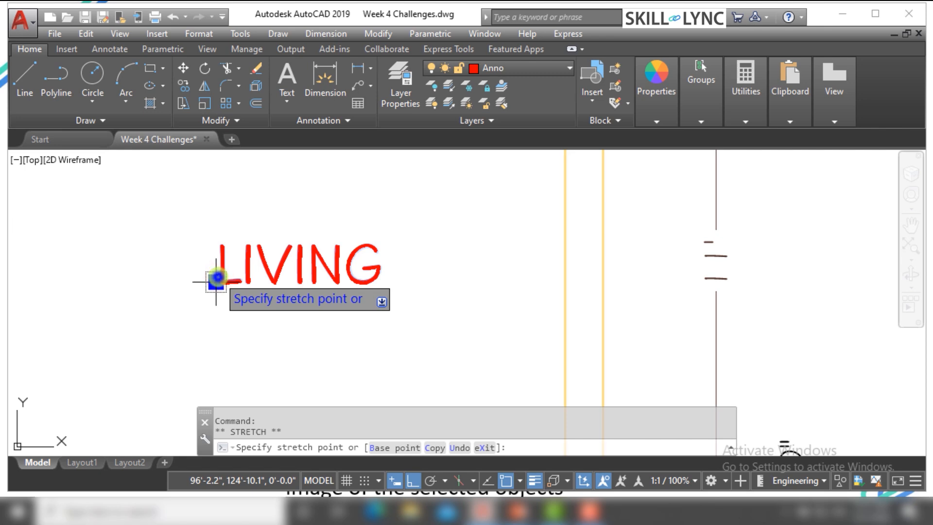
right_click(216, 282)
click(256, 389)
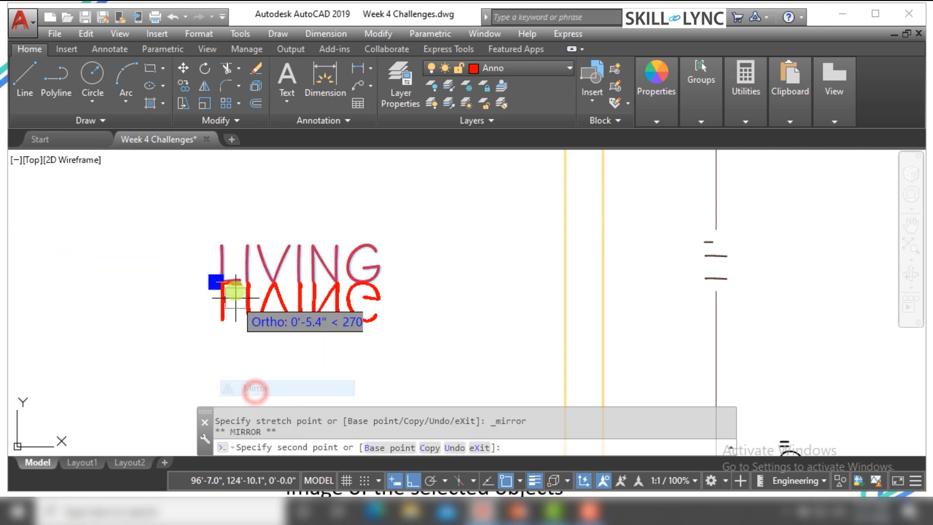
click(229, 183)
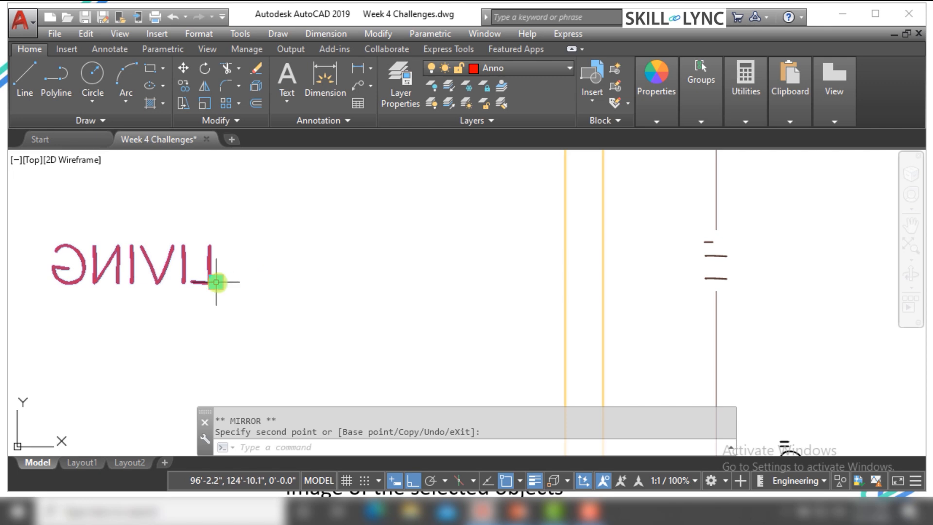
Mirror the reversed LIVING text with the Copy option across a vertical line through its grip, and clear the selection
click(216, 282)
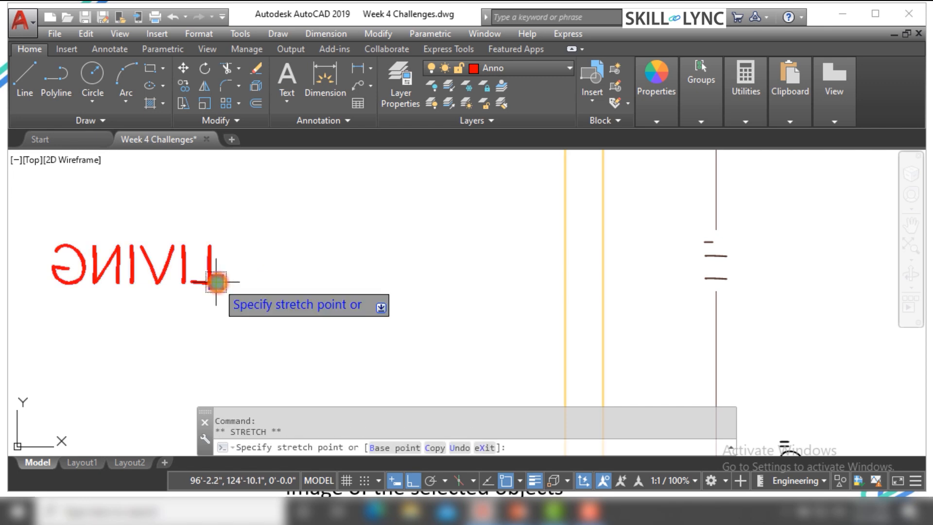
right_click(216, 284)
click(253, 394)
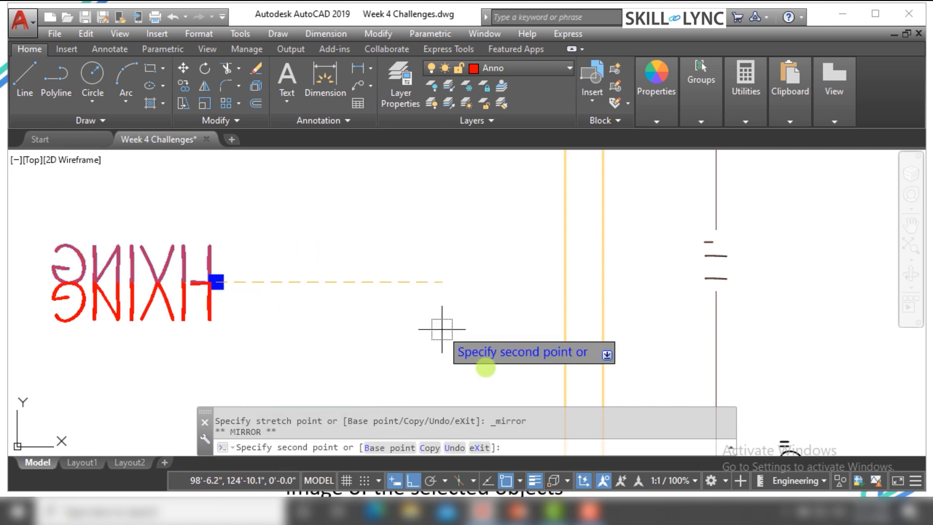
click(431, 449)
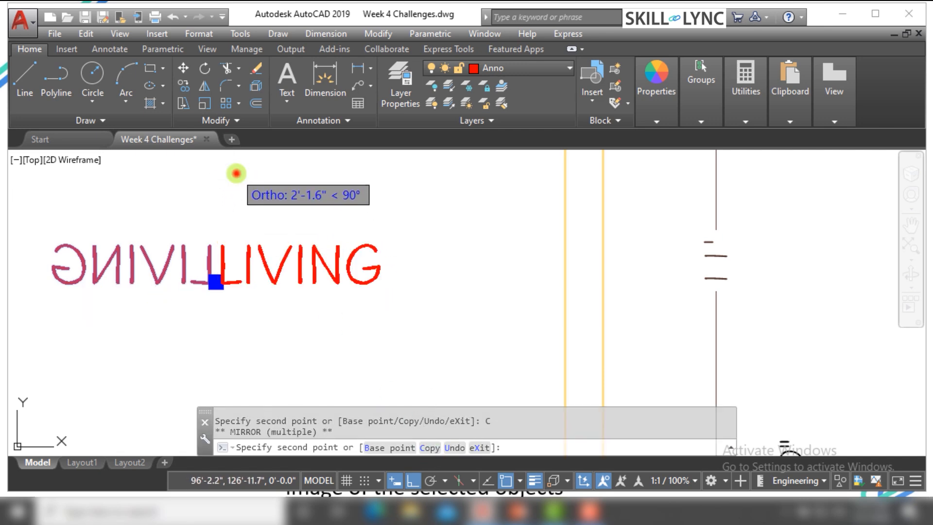
click(237, 173)
right_click(232, 170)
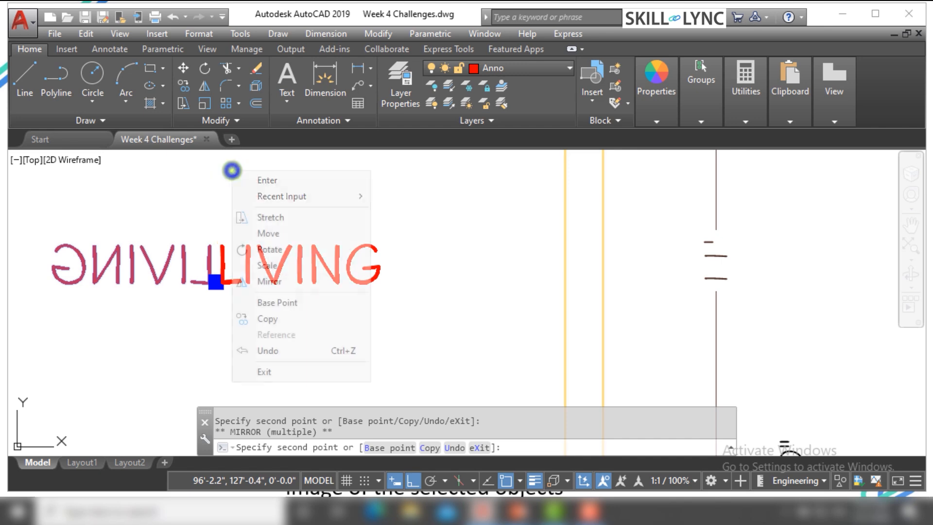
click(259, 181)
key(Escape)
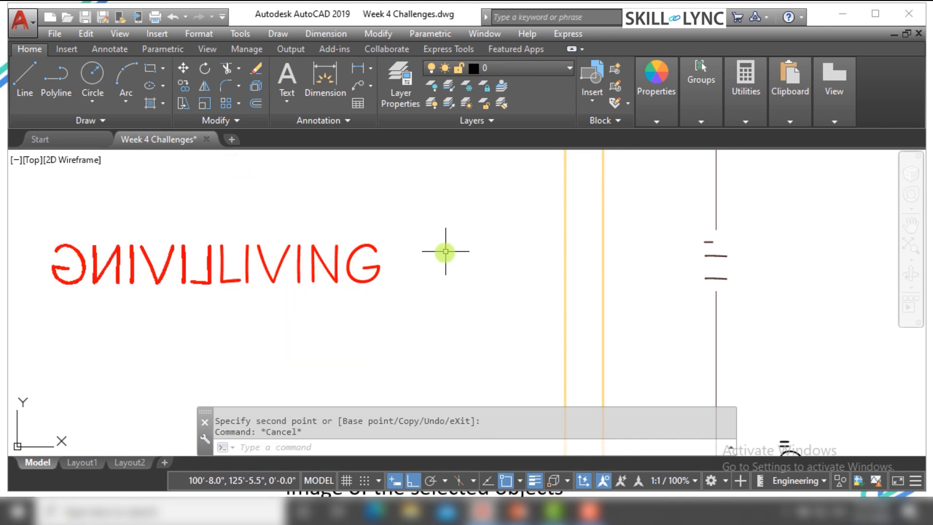
key(Escape)
Erase both the reversed and the readable LIVING texts
scroll(418, 297, down, 2)
scroll(389, 309, up, 2)
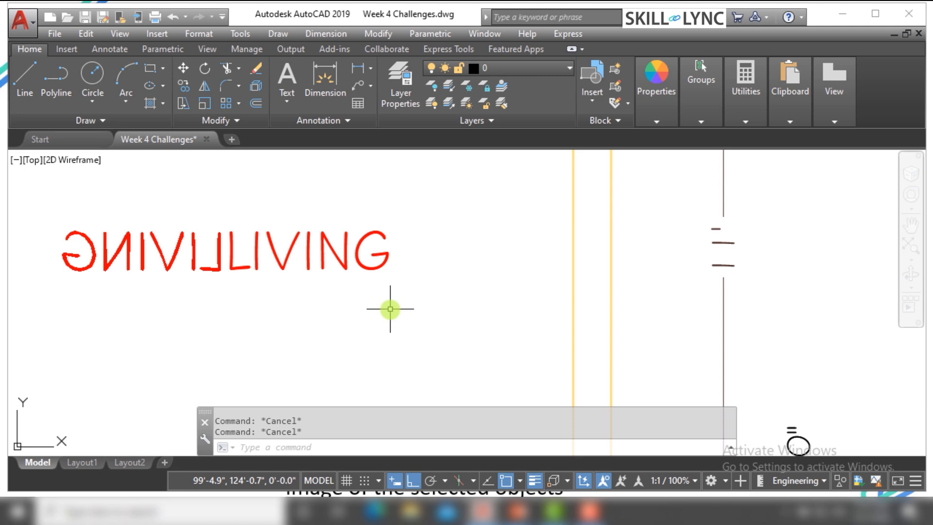
click(389, 313)
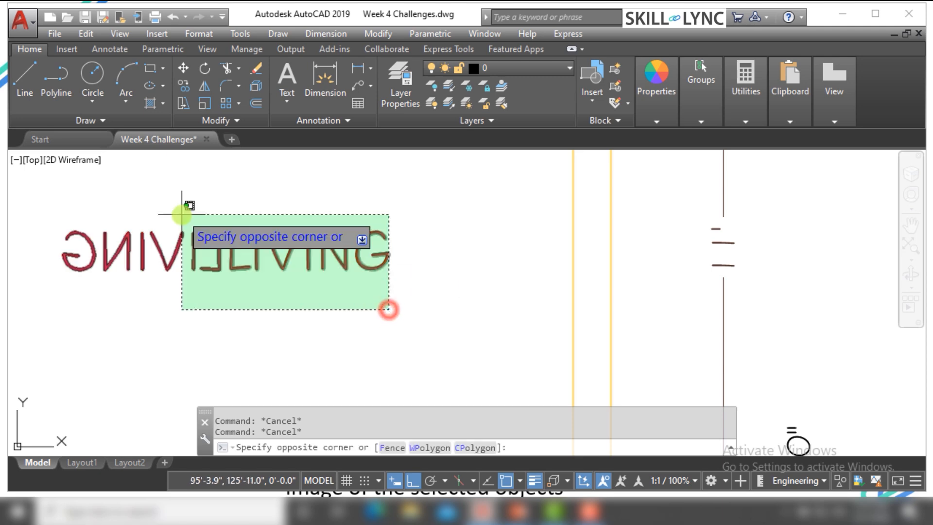
click(174, 210)
text(e)
key(Return)
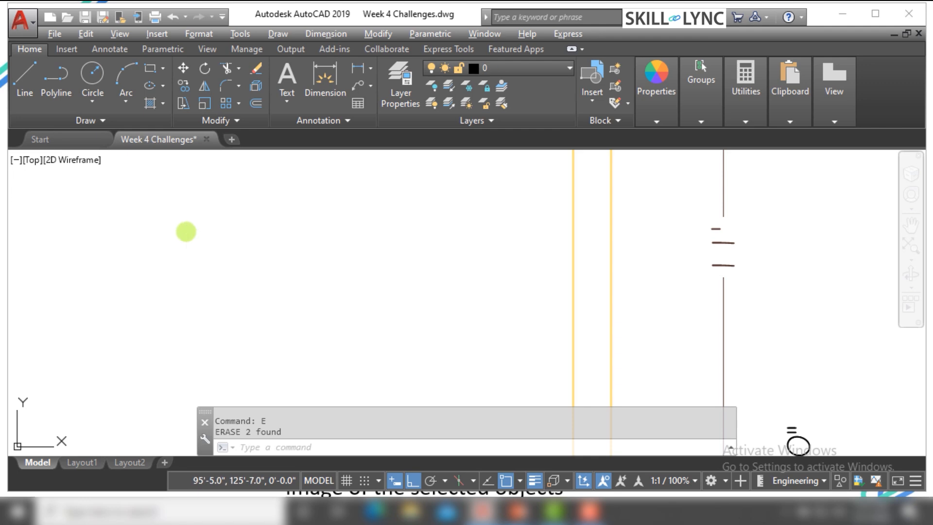
key(alt+Tab)
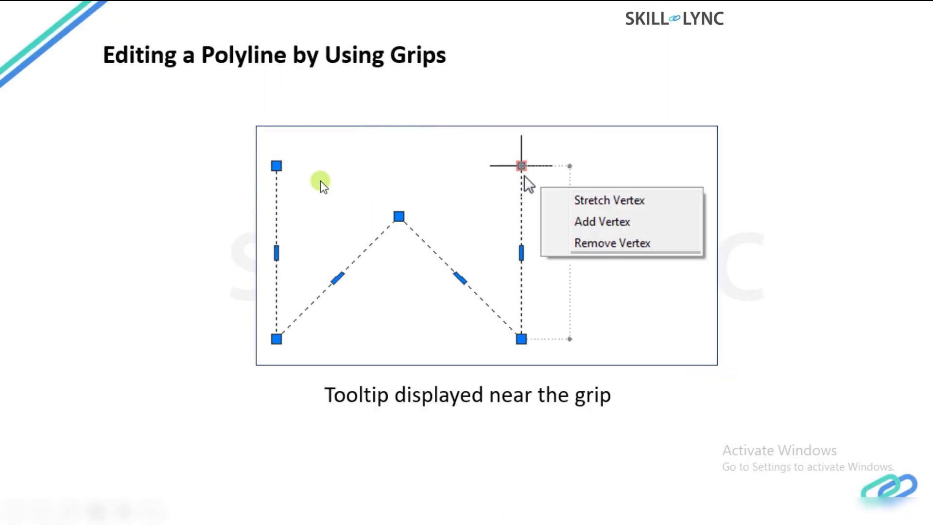
click(364, 184)
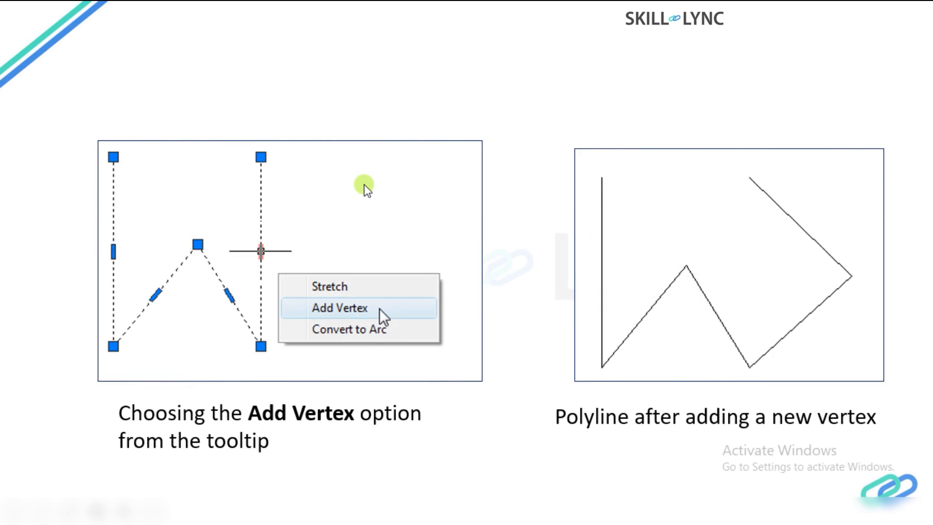
click(364, 185)
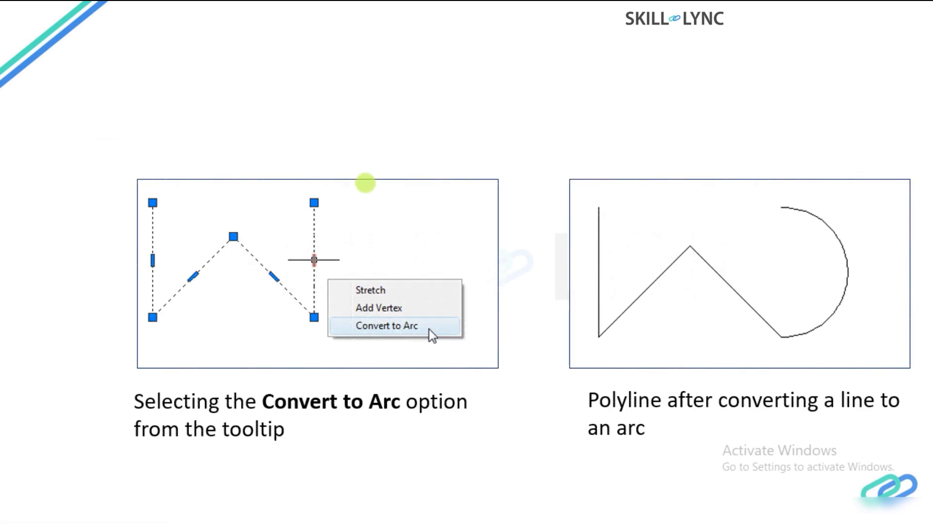
click(366, 183)
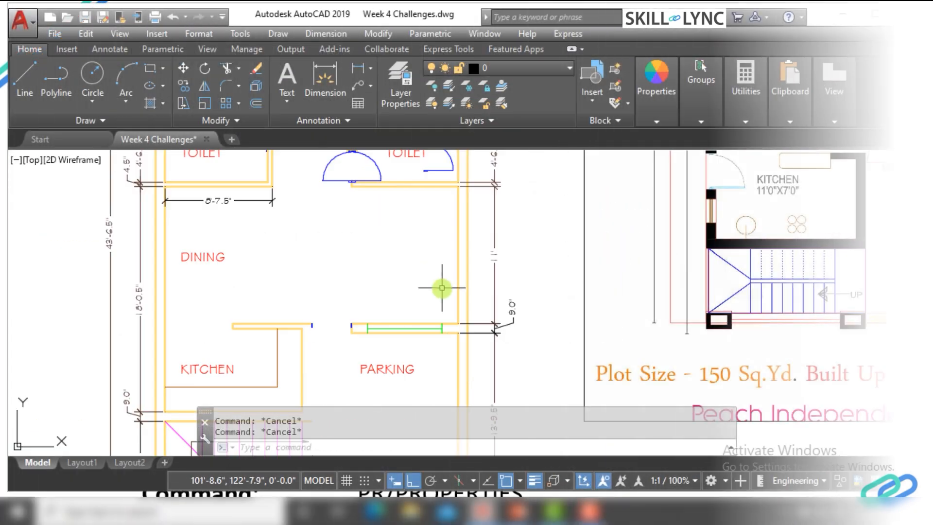
Draw a rectangle about 14'-6" wide and 13'-1" high in the empty area left of the floor plan
scroll(320, 286, down, 3)
scroll(321, 287, up, 2)
scroll(188, 272, up, 2)
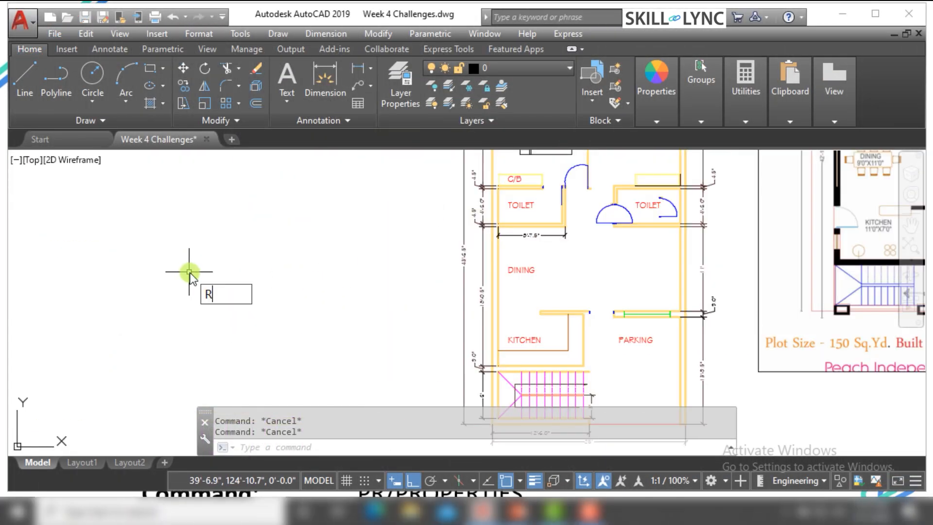
key(Return)
click(165, 240)
click(278, 341)
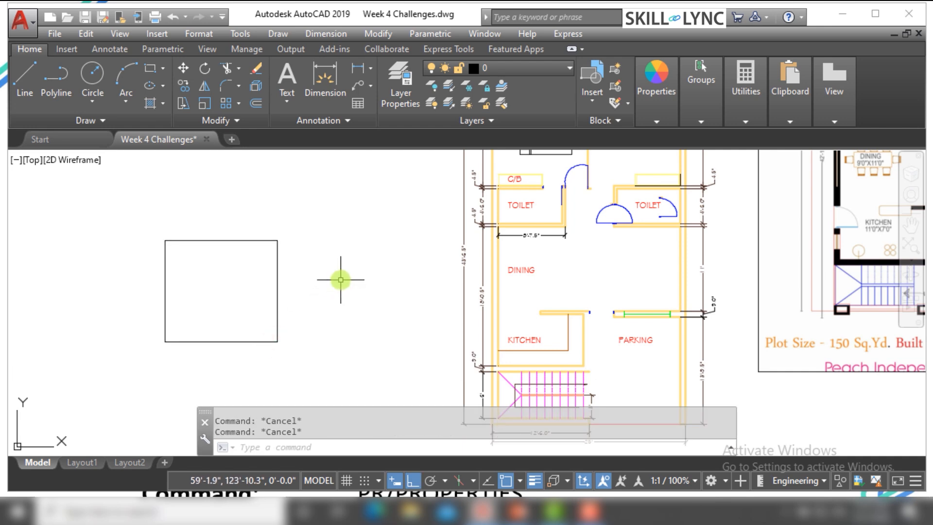
Draw a 6-sided polygon, inscribed in a circle, between the rectangle and the floor plan
text(POLYGON)
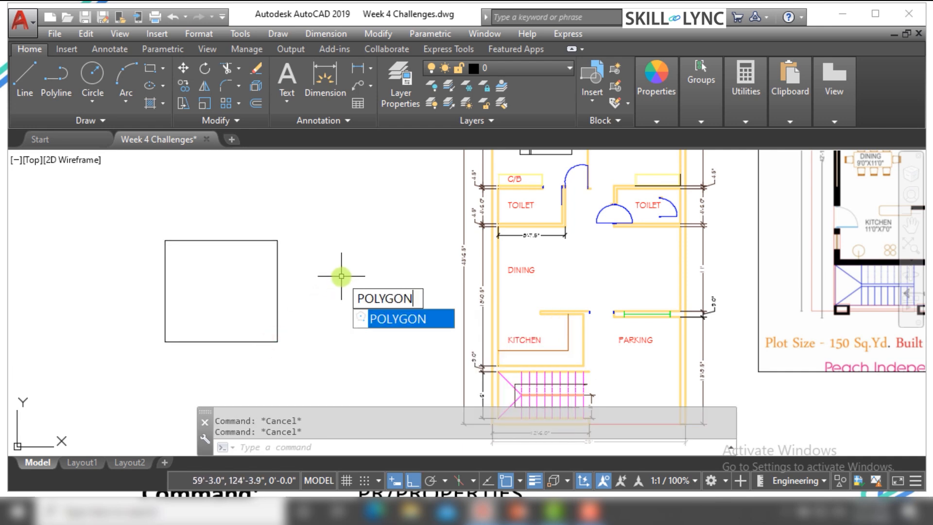
key(Return)
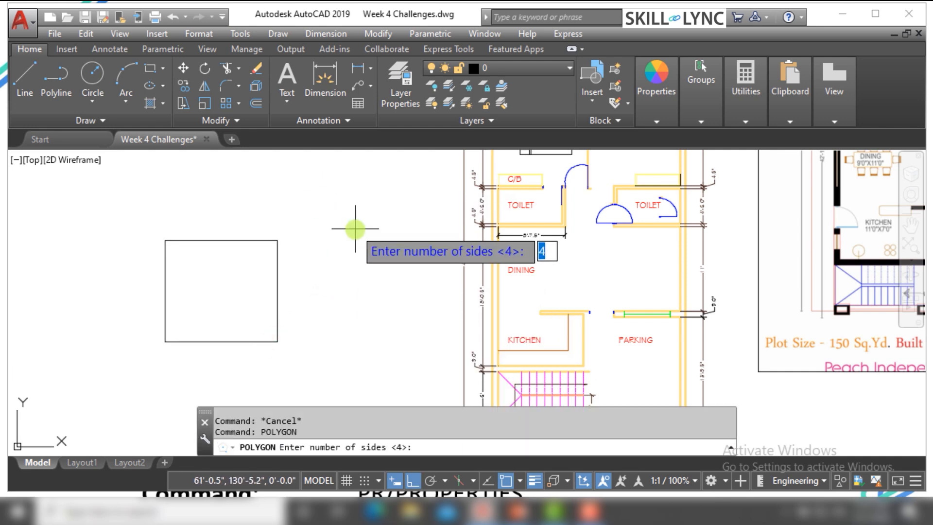
text(6)
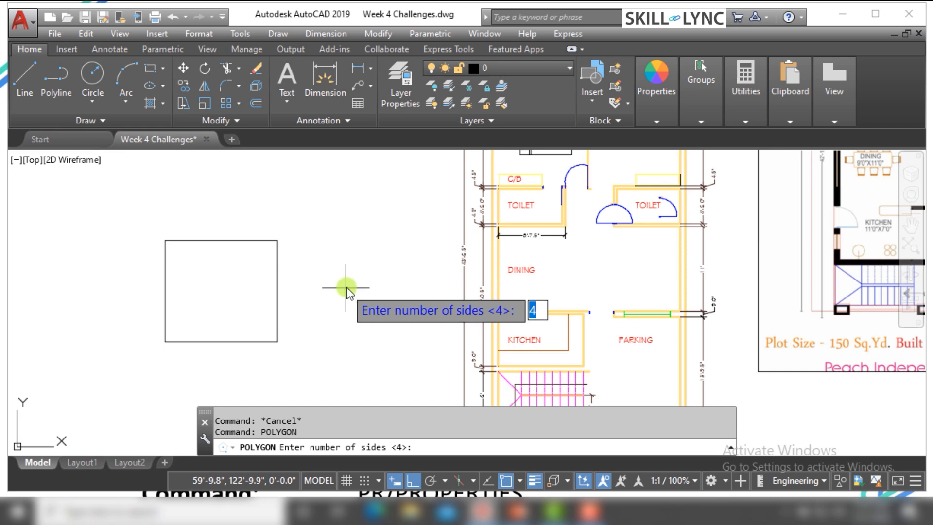
key(Return)
click(362, 239)
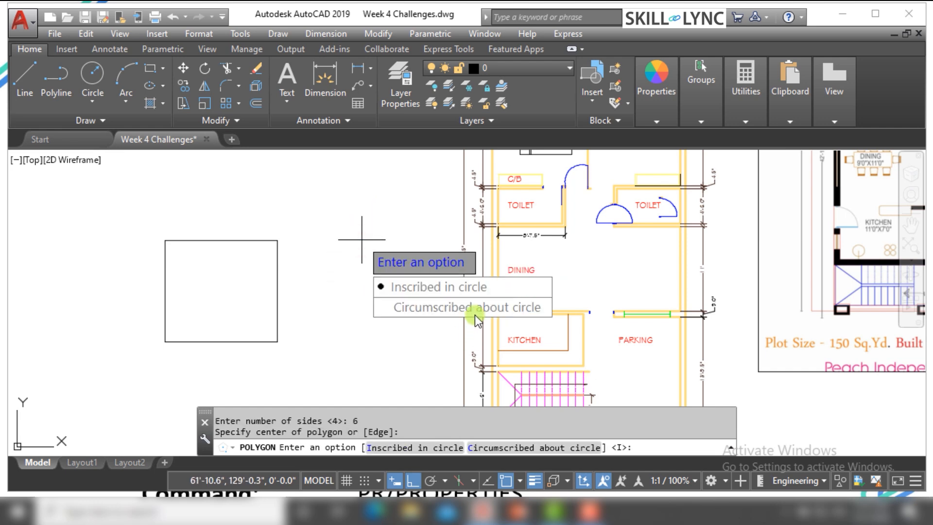
click(474, 293)
click(308, 187)
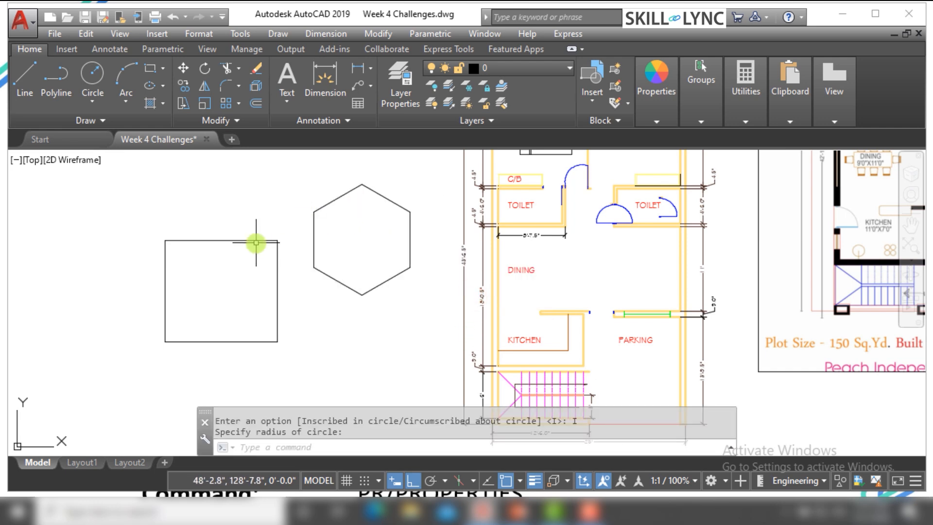
Draw an open, stepped polyline of four orthogonal segments to the left of the rectangle
key(Escape)
key(Escape)
text(PL)
key(Return)
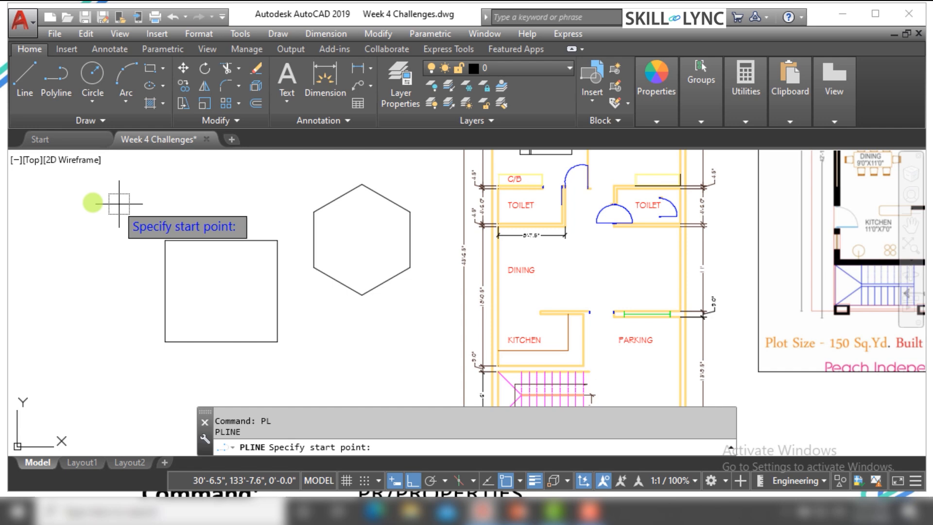
click(36, 239)
click(118, 239)
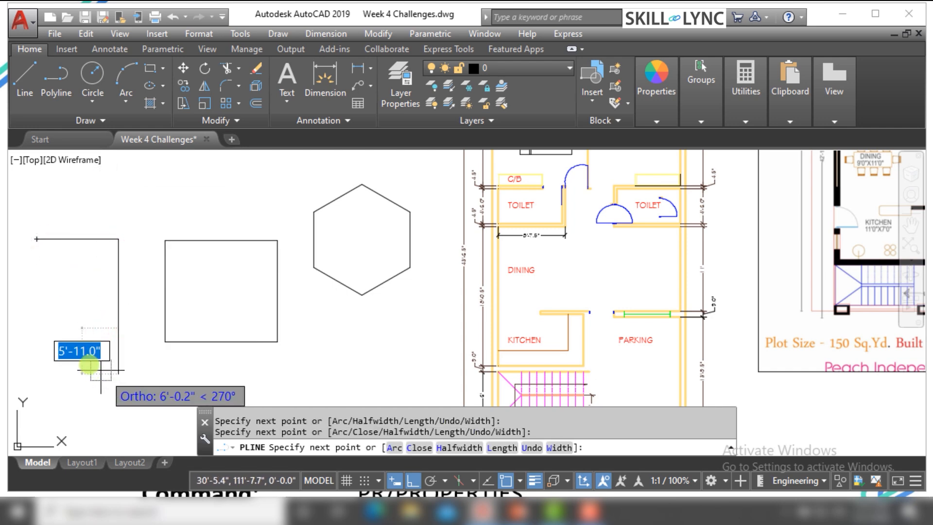
click(118, 328)
click(42, 328)
click(42, 401)
key(Escape)
key(Escape)
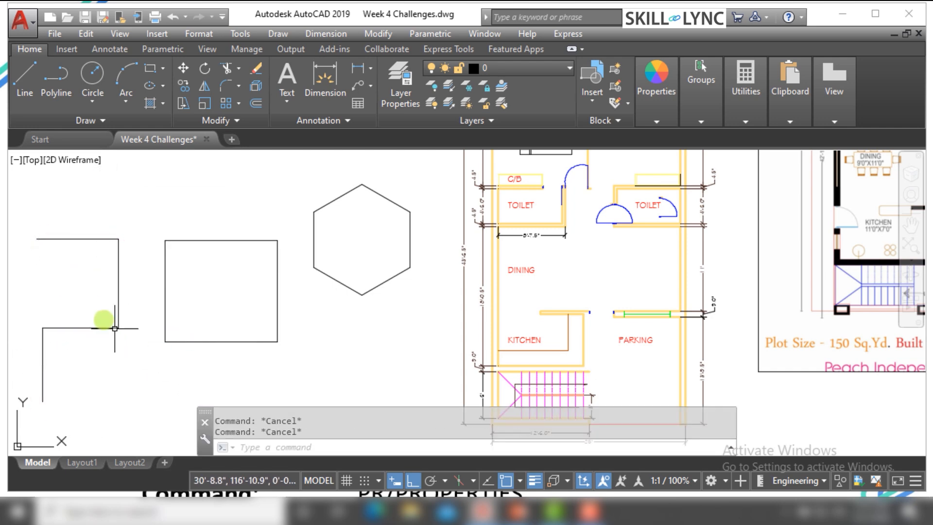
Use Stretch Vertex on the rectangle's upper-left corner to pull it horizontally outward to the left
scroll(115, 328, down, 4)
scroll(146, 299, up, 6)
click(296, 331)
click(254, 370)
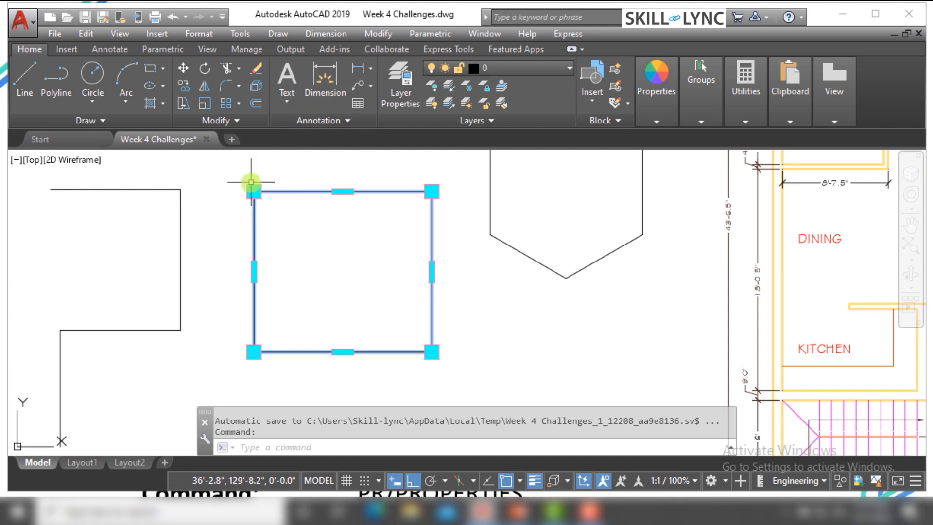
mouse_move(254, 192)
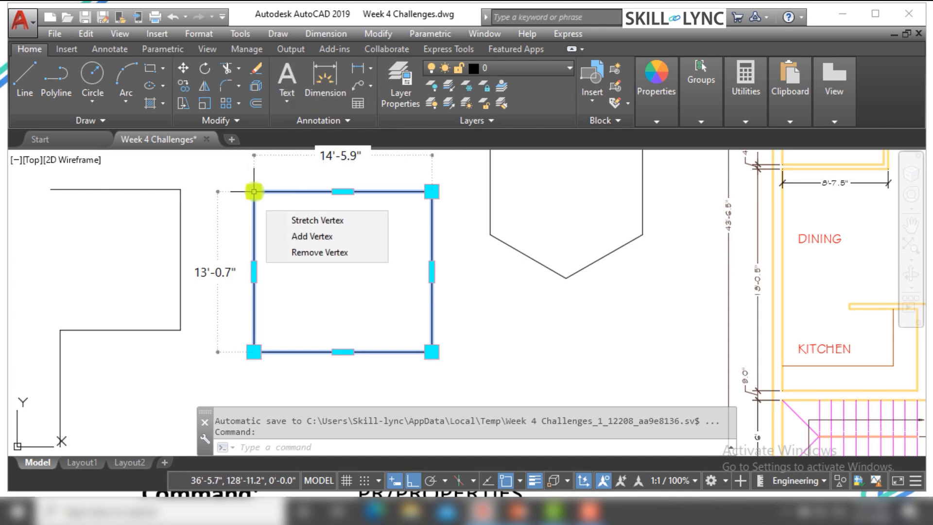
click(254, 192)
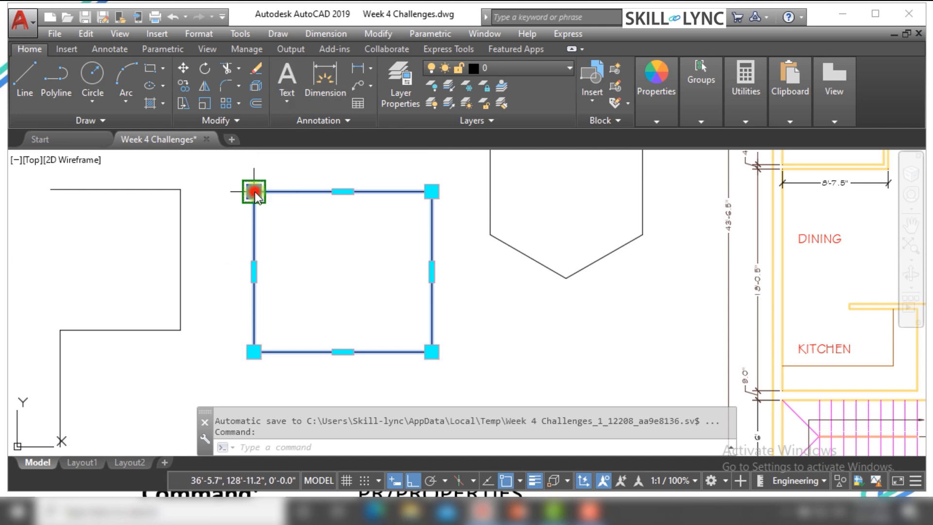
right_click(256, 191)
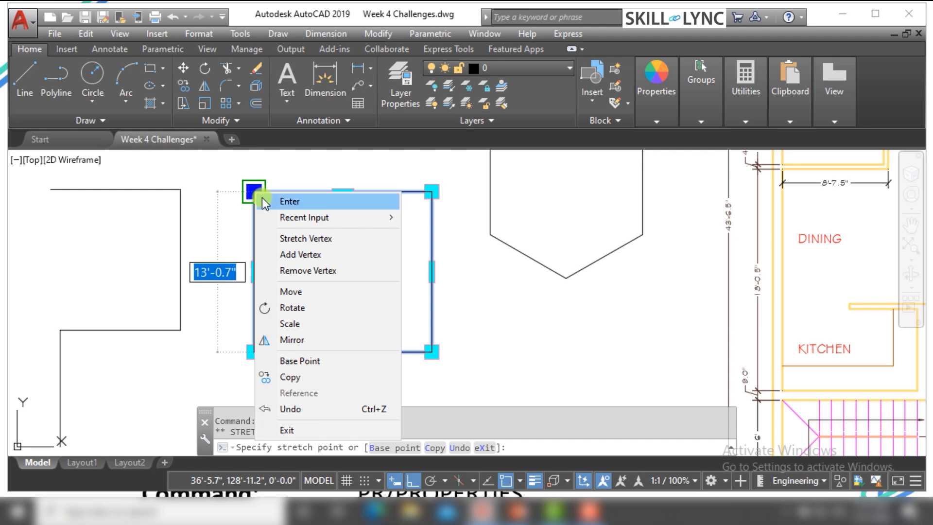
click(294, 239)
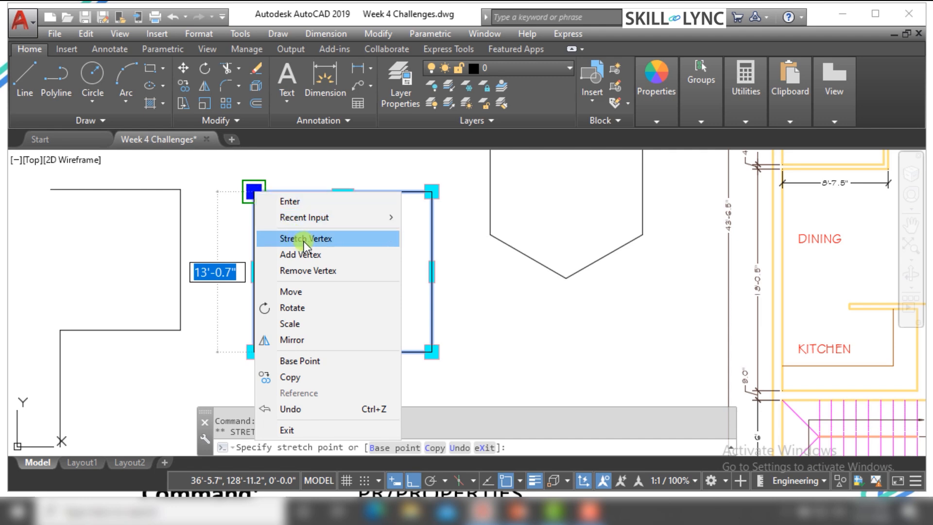
click(207, 168)
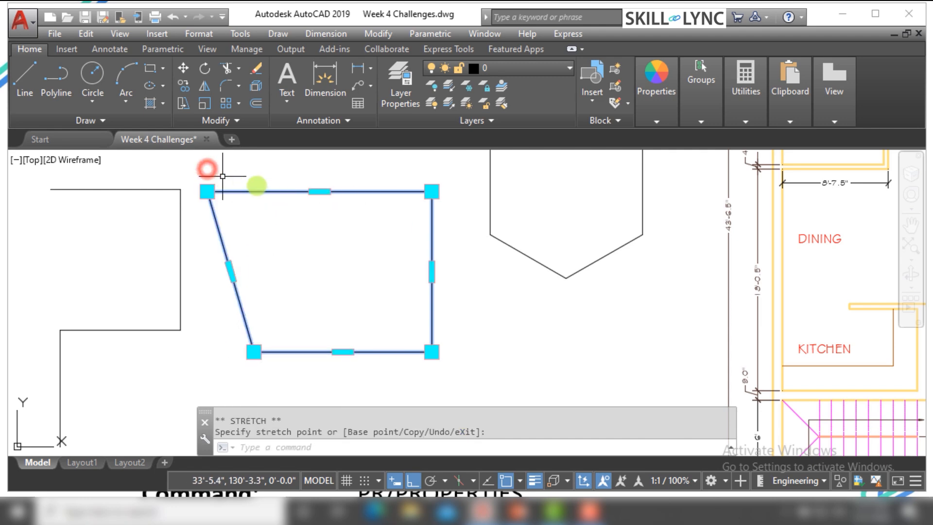
Stretch the top edge of the modified rectangle straight down by about 4'-6" and clear the selection
click(319, 191)
right_click(317, 194)
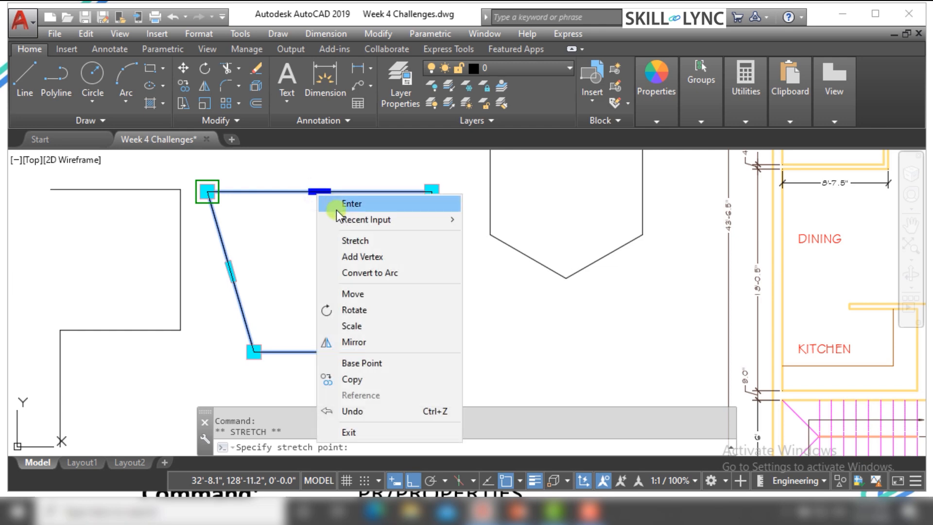
click(352, 241)
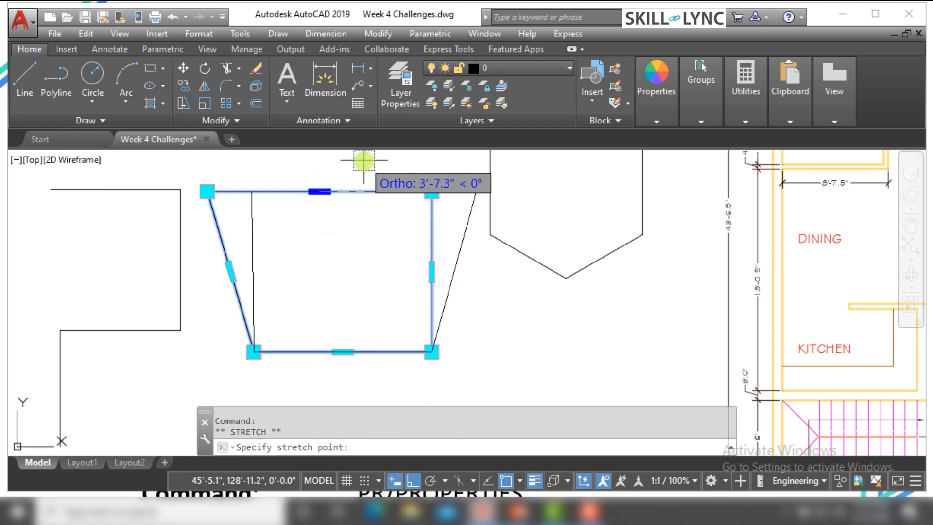
click(276, 247)
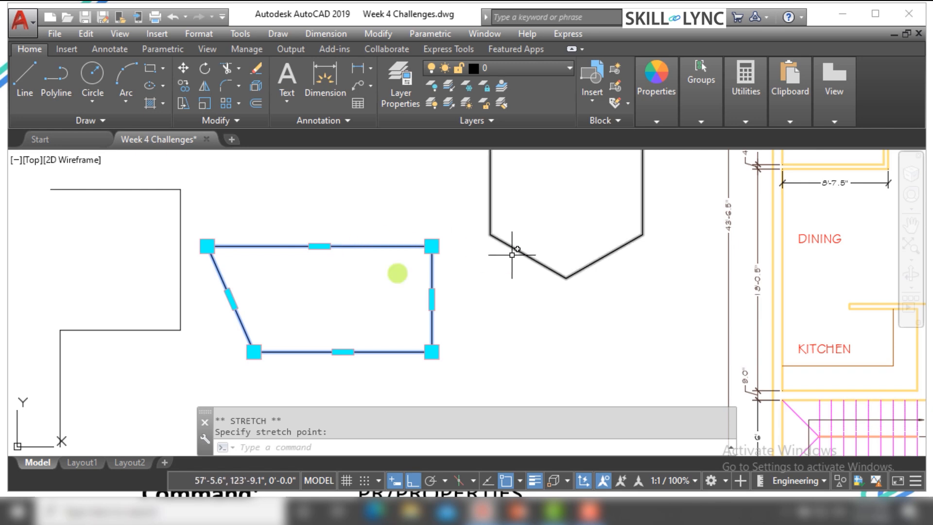
click(319, 247)
key(Escape)
key(Escape)
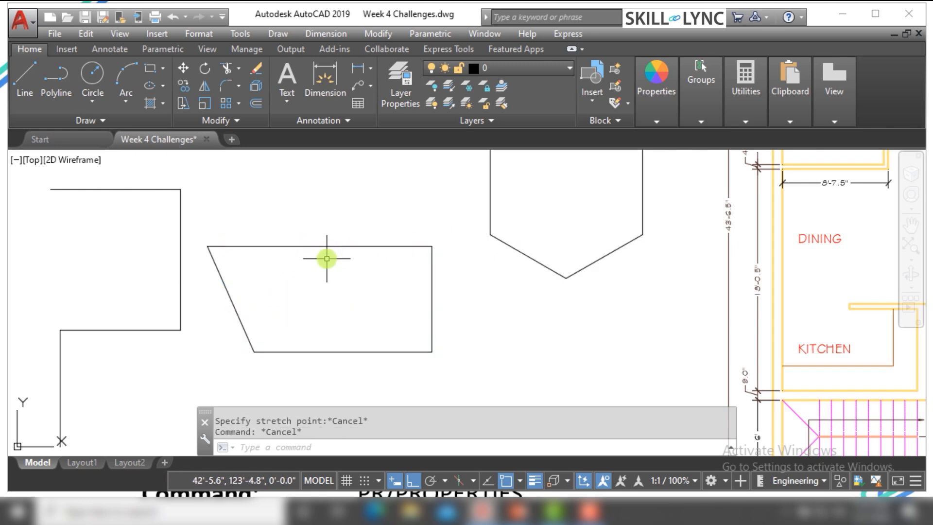
With object snap turned off, add a vertex on the shape's top edge about 4'-4.5" right of its midpoint
click(319, 247)
mouse_move(319, 246)
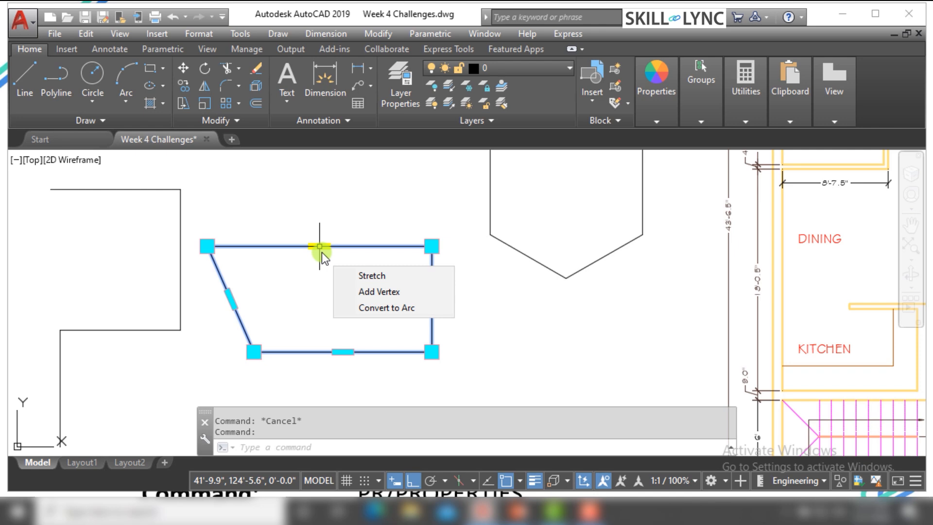
click(367, 291)
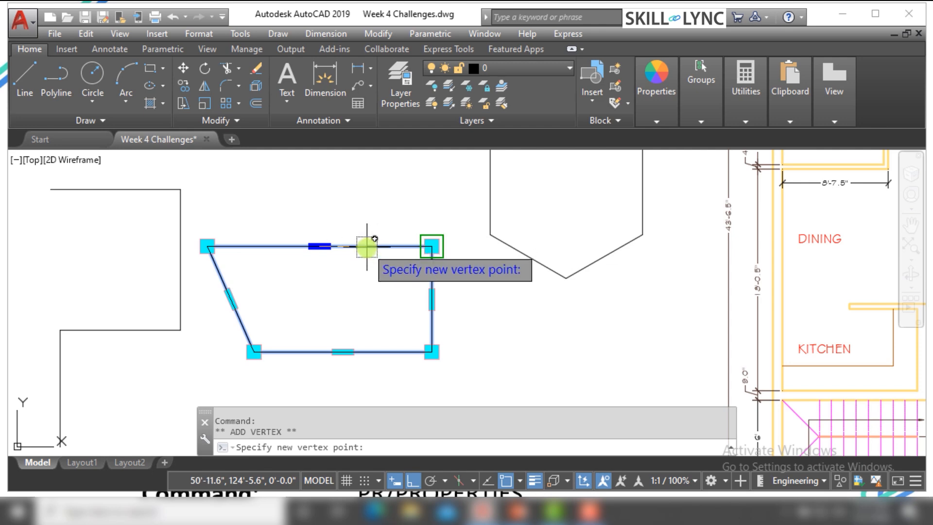
click(507, 482)
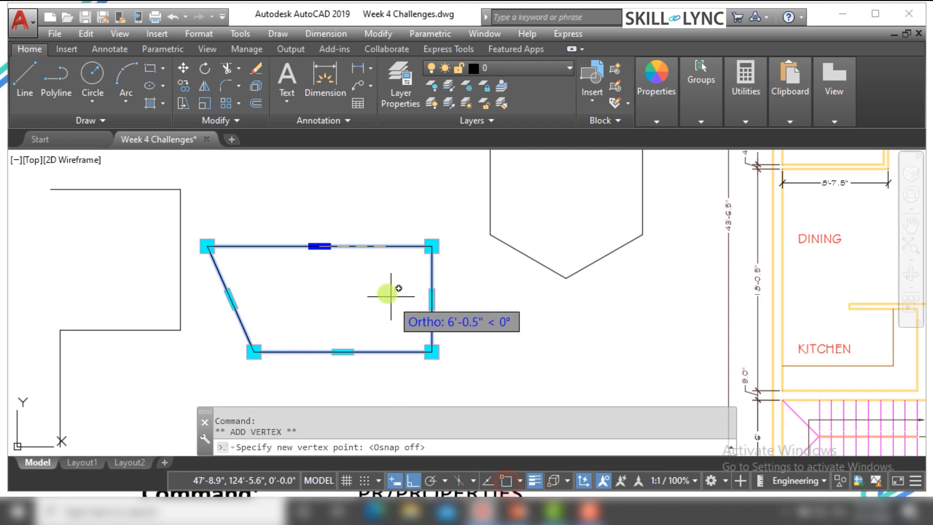
click(374, 246)
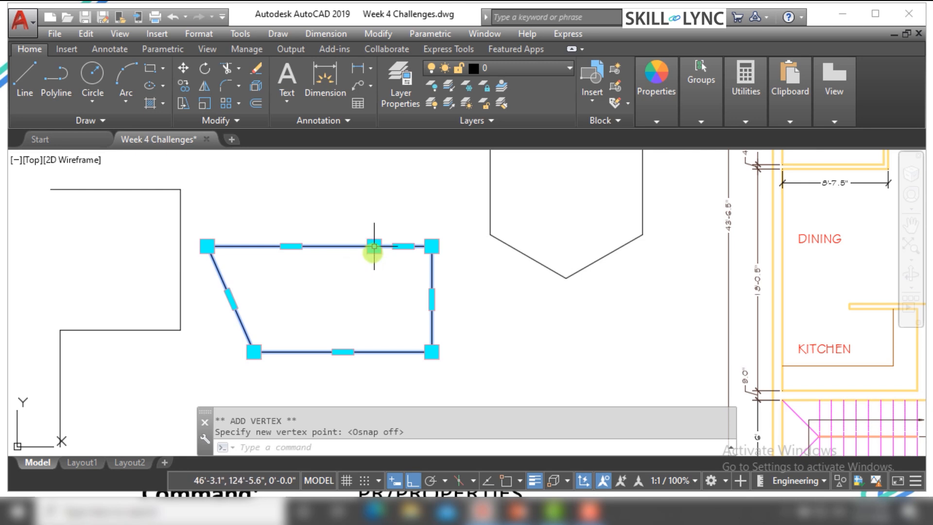
Stretch the new top vertex straight up in two moves, about 6'-10" in total, and clear the selection
click(374, 246)
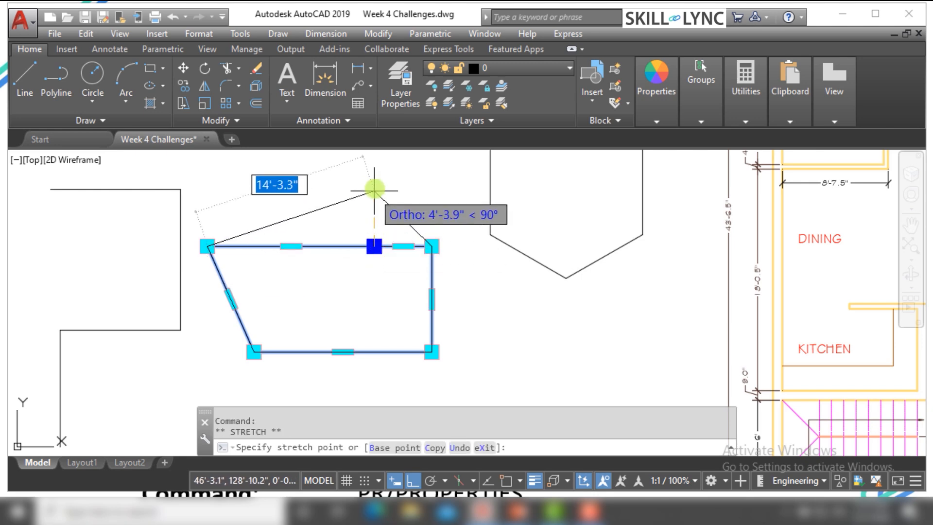
click(375, 188)
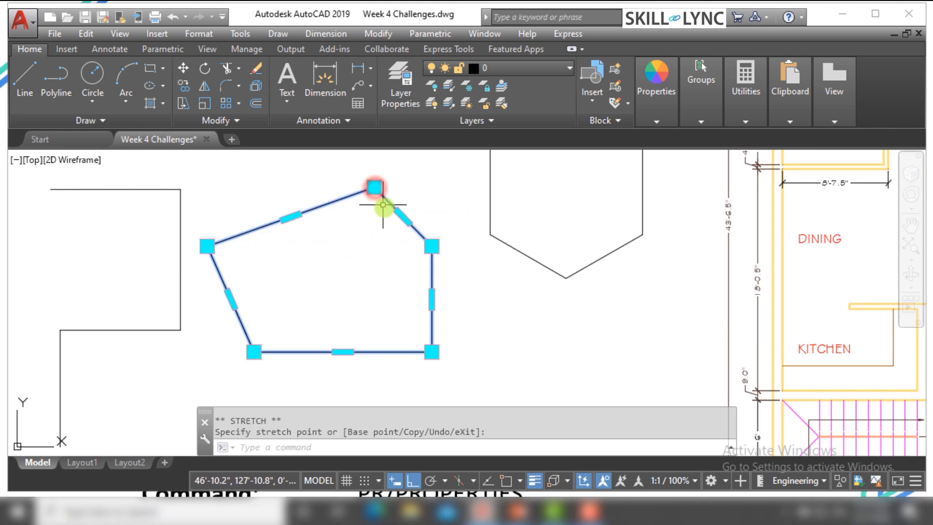
click(365, 162)
key(Escape)
drag(317, 225, 272, 183)
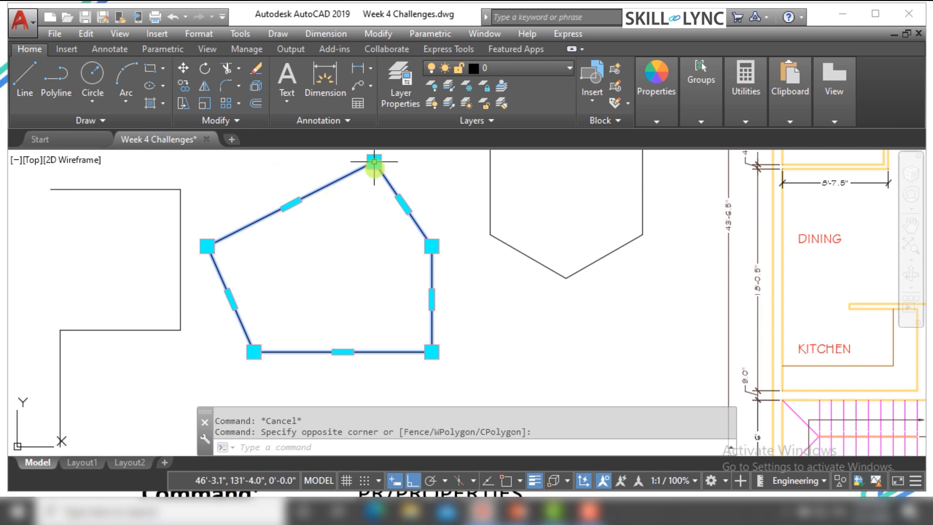
mouse_move(374, 162)
key(Escape)
Add a vertex on the shape's bottom edge, about 3'-2.7" from the lower-right corner
click(350, 354)
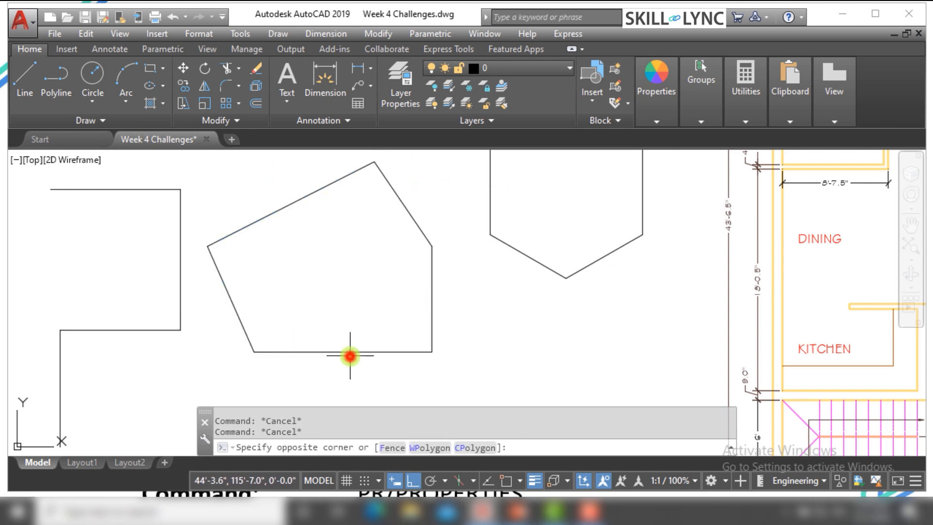
click(335, 331)
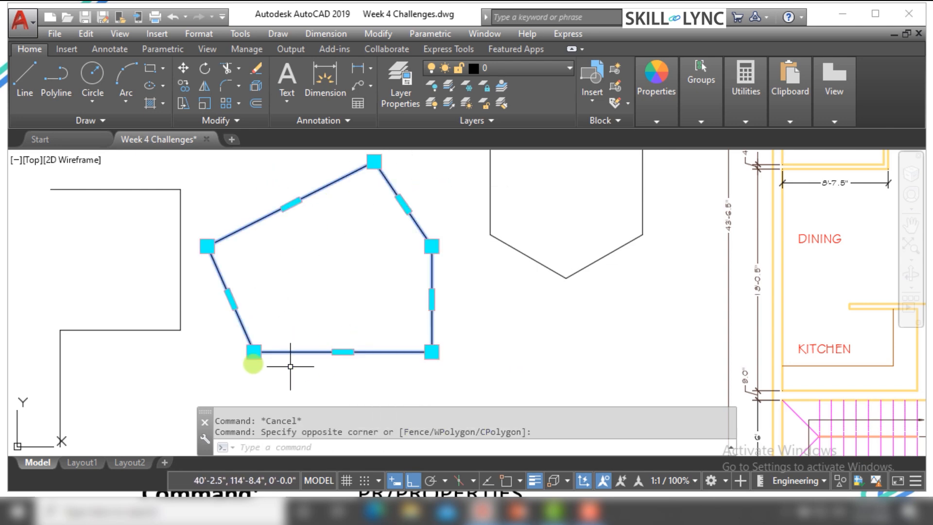
click(343, 352)
right_click(343, 352)
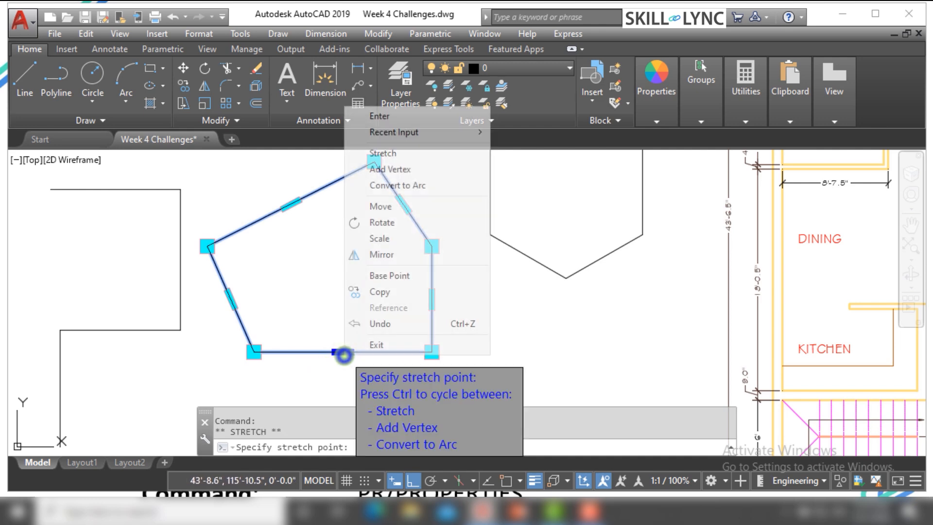
click(390, 169)
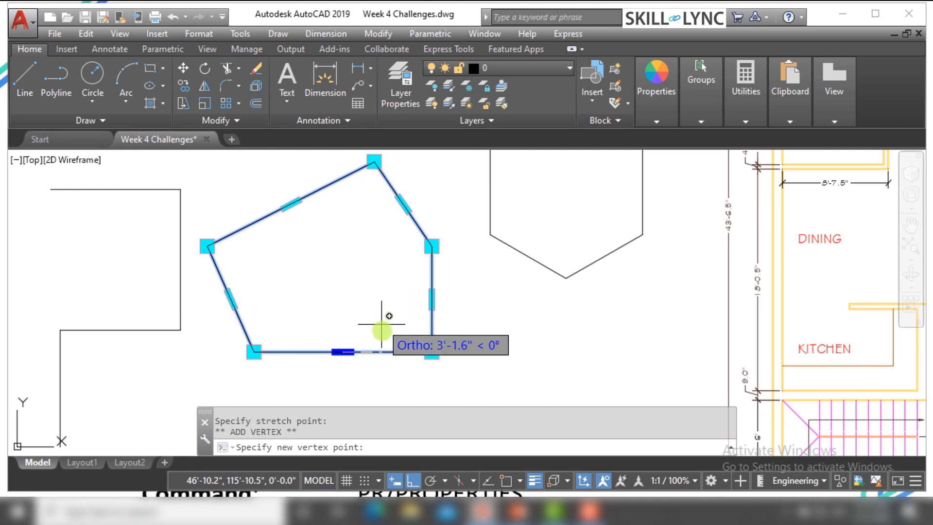
click(392, 352)
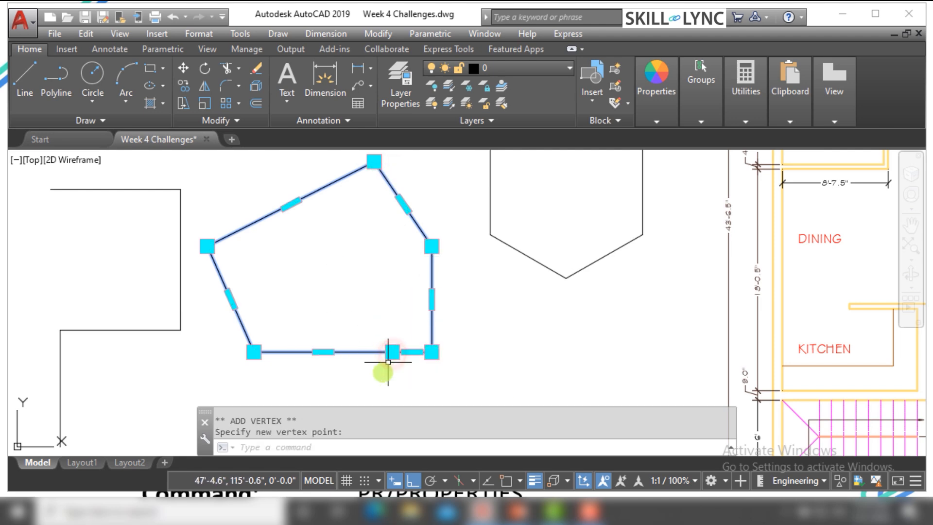
scroll(379, 372, up, 4)
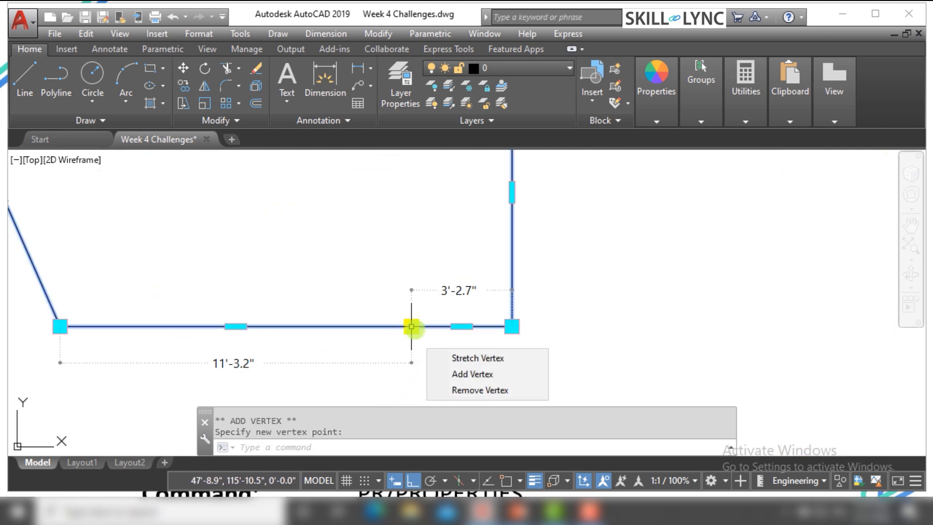
Stretch the new bottom-edge vertex straight down a short distance and clear the selection
click(410, 327)
scroll(403, 384, down, 4)
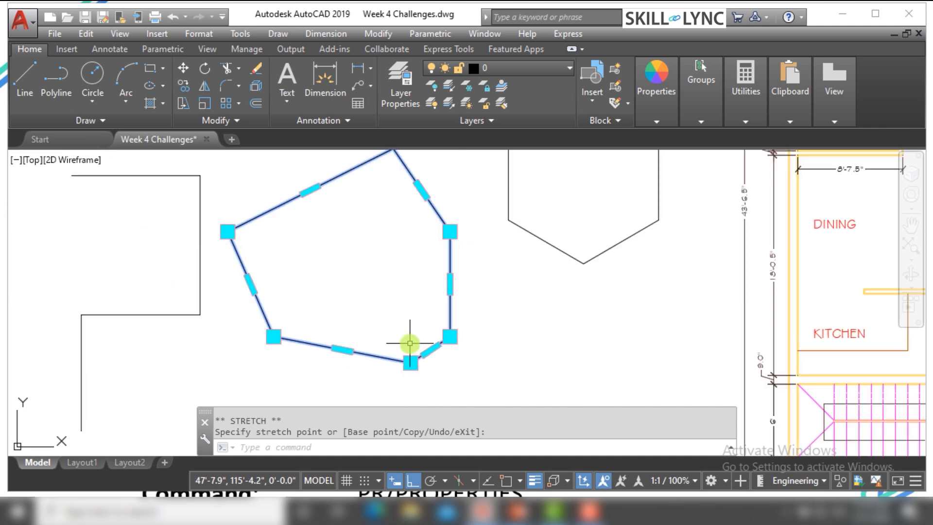
key(Escape)
key(Escape)
Add a vertex from the midpoint of the shape's upper-left slanted edge, placed straight left near the left corner, and clear the selection
click(323, 313)
click(249, 315)
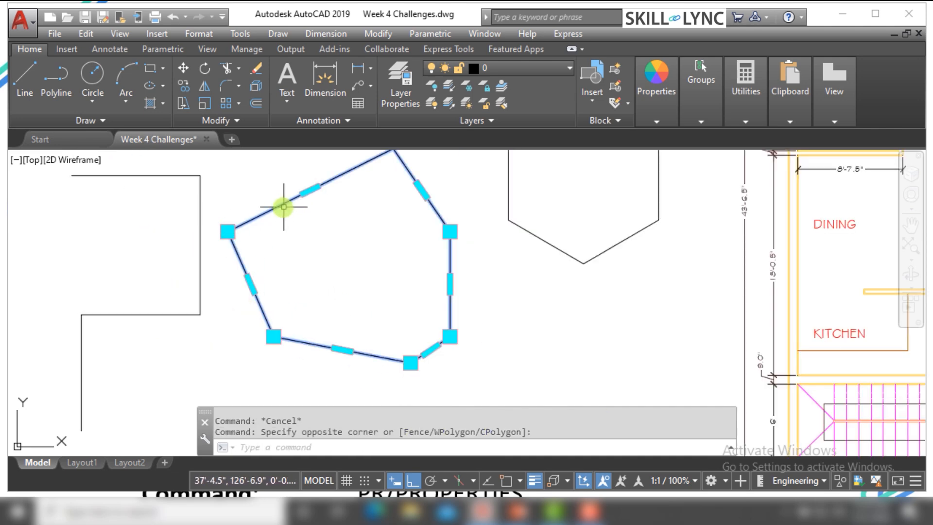
click(310, 190)
right_click(309, 192)
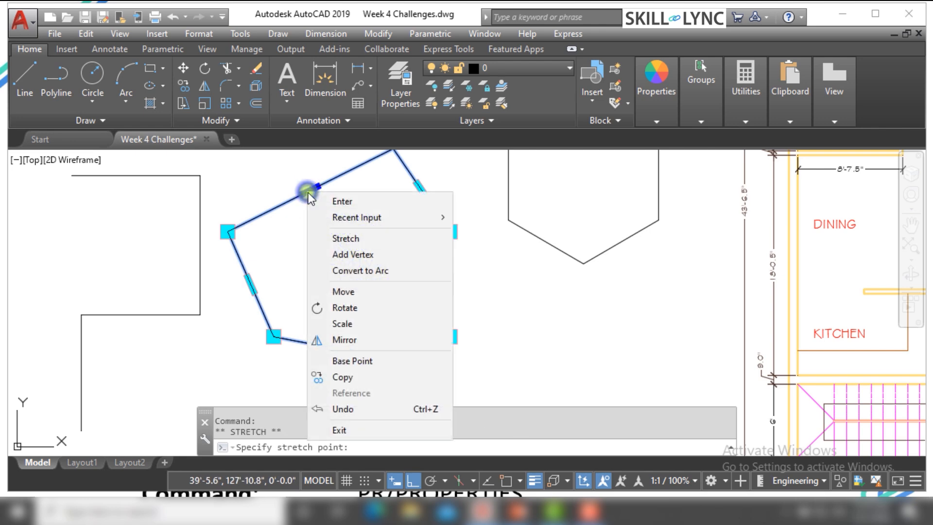
click(347, 263)
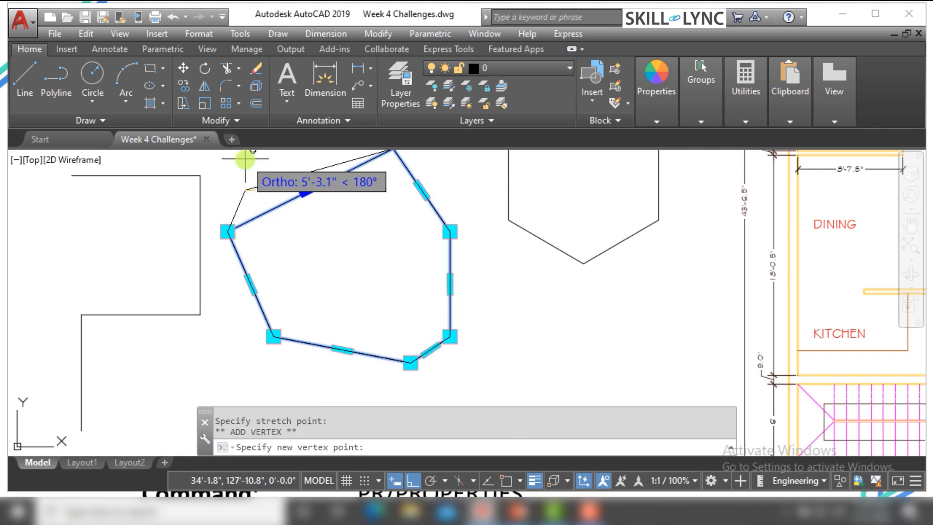
click(238, 175)
key(Escape)
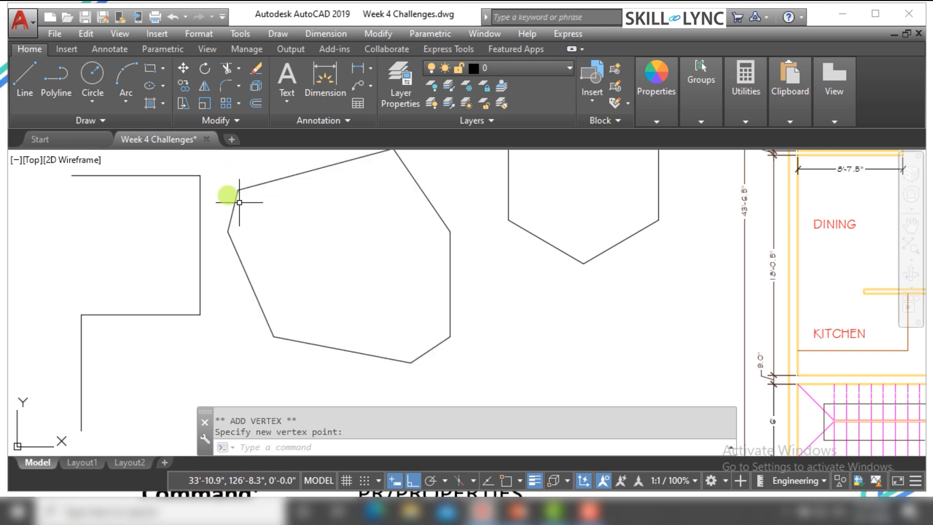
key(Escape)
key(Escape)
scroll(297, 219, down, 4)
scroll(277, 196, up, 4)
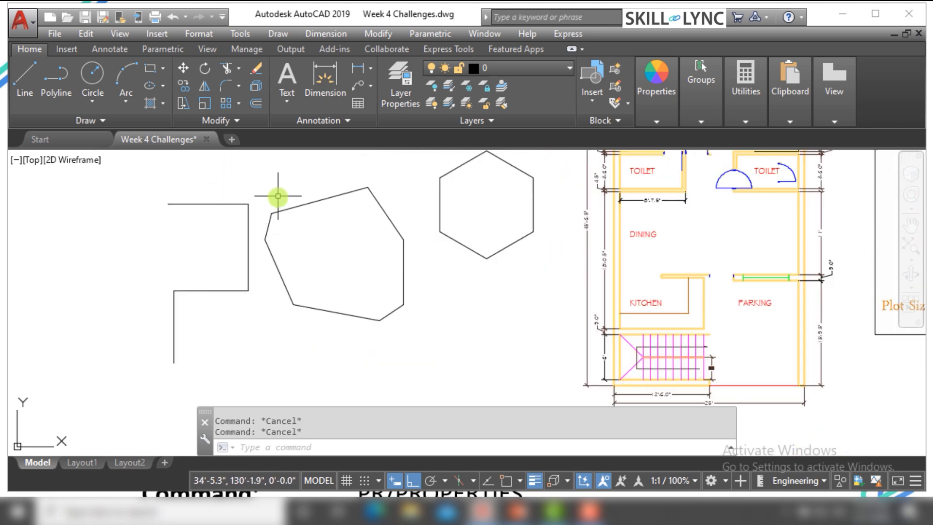
click(301, 232)
click(279, 190)
key(Escape)
key(Escape)
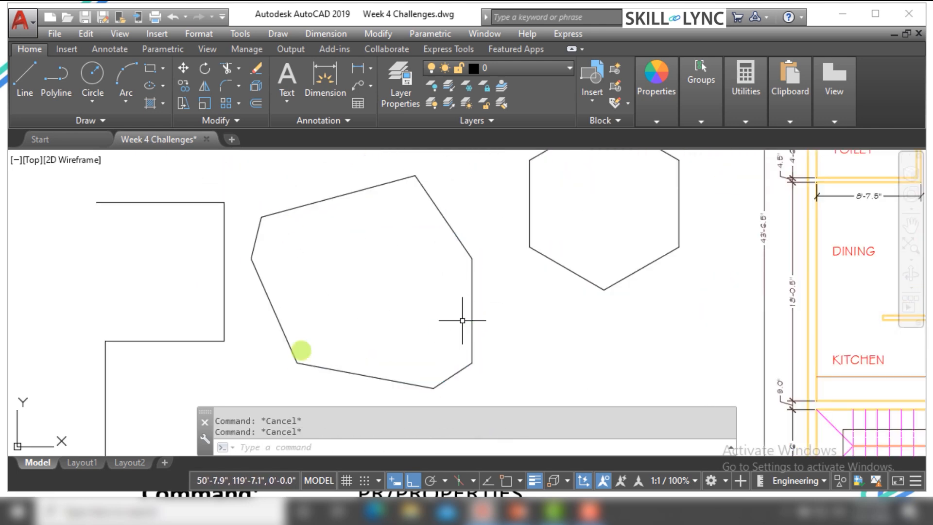
scroll(216, 313, down, 3)
scroll(201, 334, up, 2)
scroll(160, 374, down, 3)
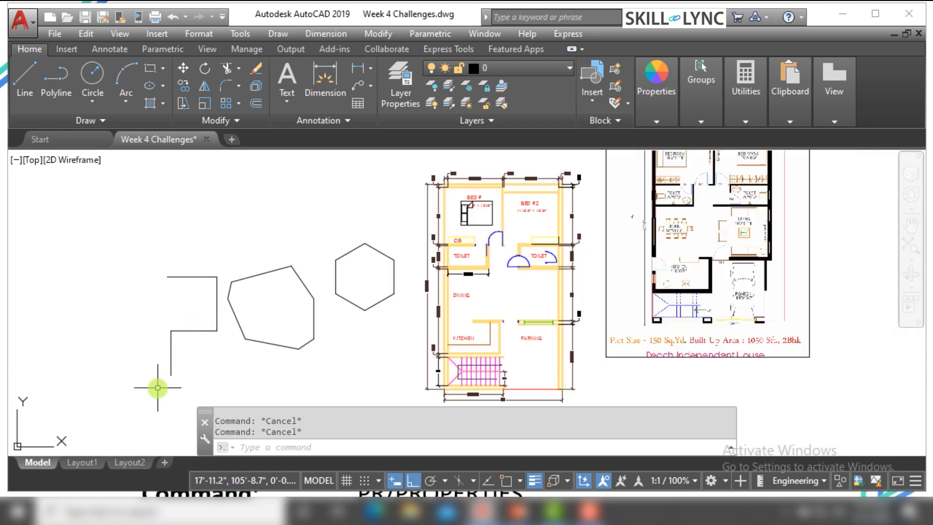
Select the open stepped polyline beside the modified shape
scroll(194, 361, up, 5)
scroll(161, 364, down, 3)
scroll(156, 371, up, 2)
click(127, 368)
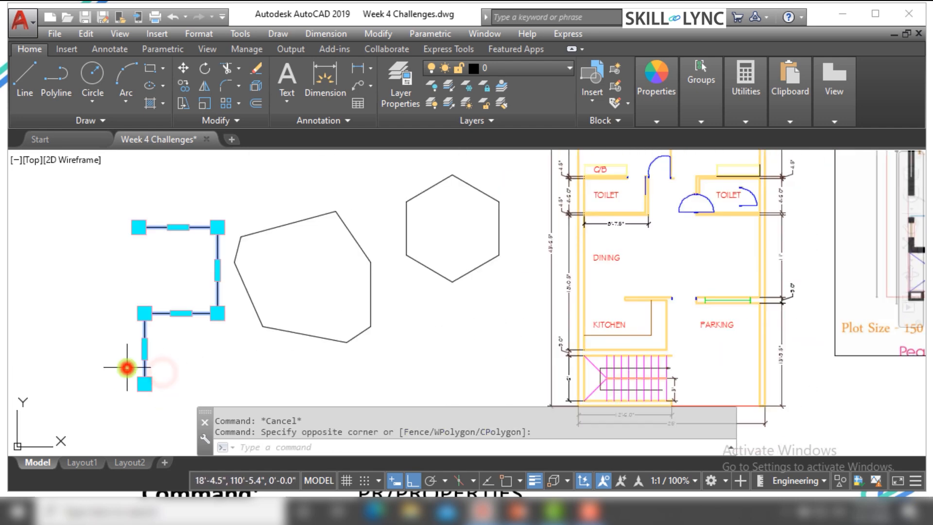
scroll(145, 358, up, 2)
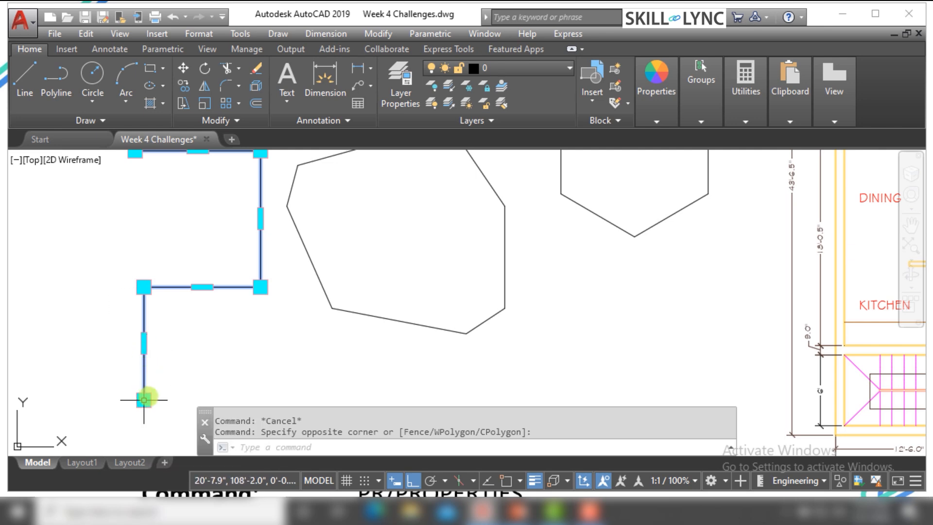
click(146, 398)
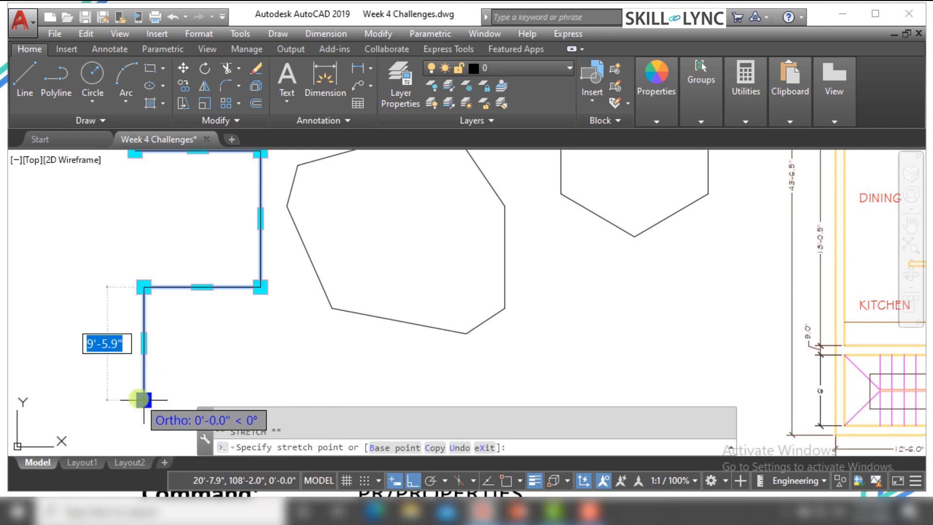
key(Escape)
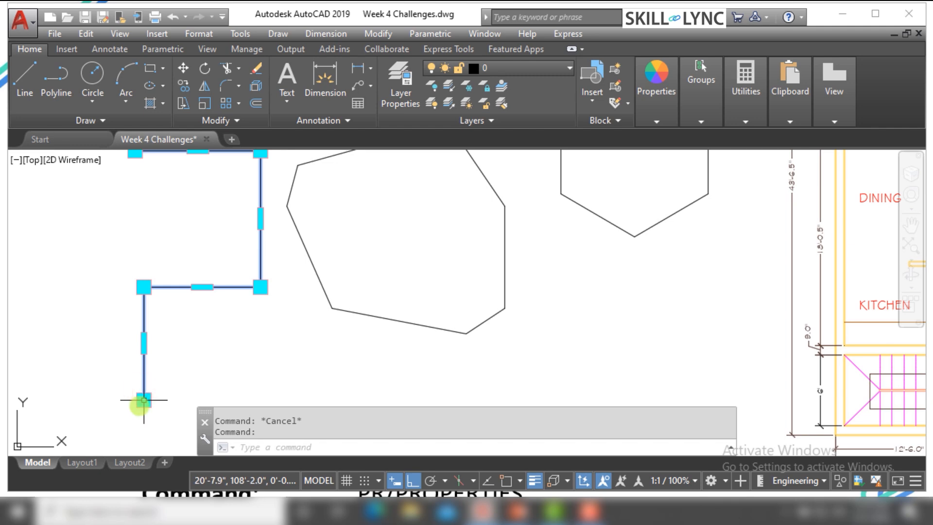
click(144, 400)
right_click(141, 402)
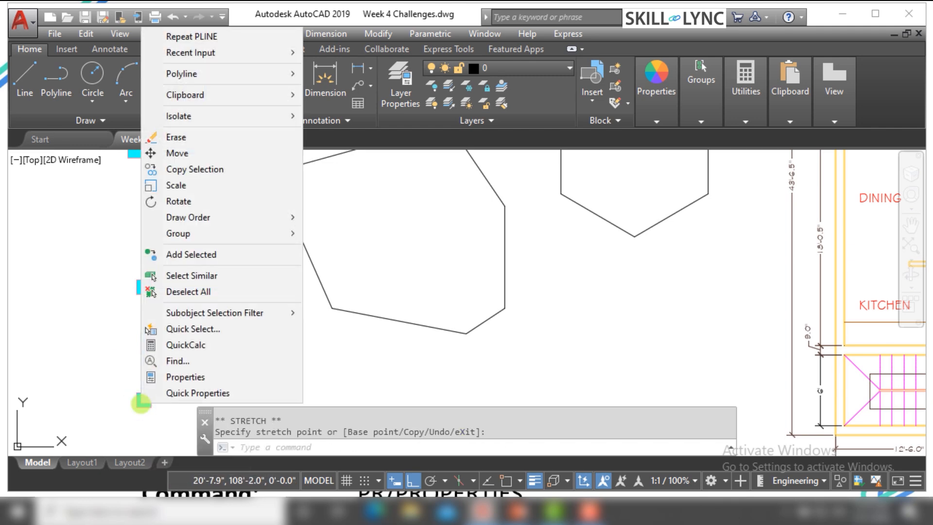
Add a vertex from the polyline's lower endpoint, about 3'-5.4" straight above it on the vertical segment, and clear the selection
click(141, 402)
right_click(142, 402)
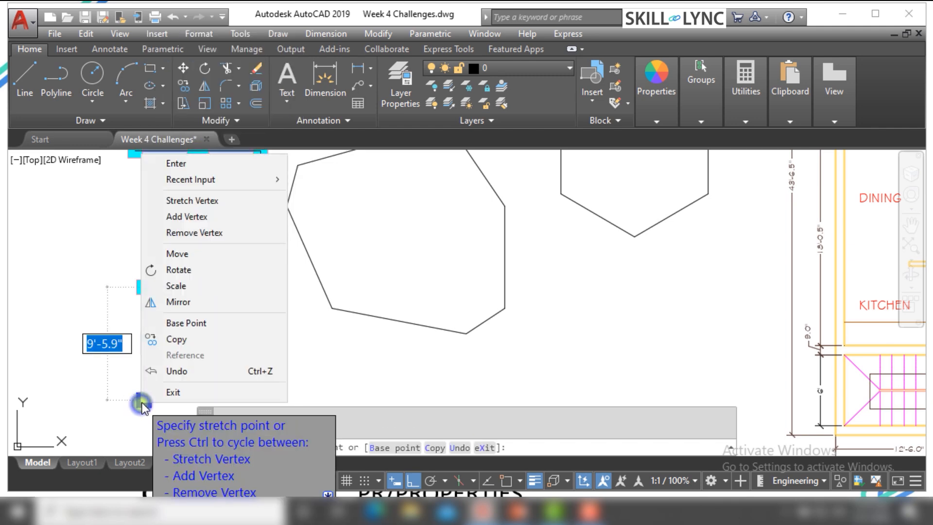
click(191, 221)
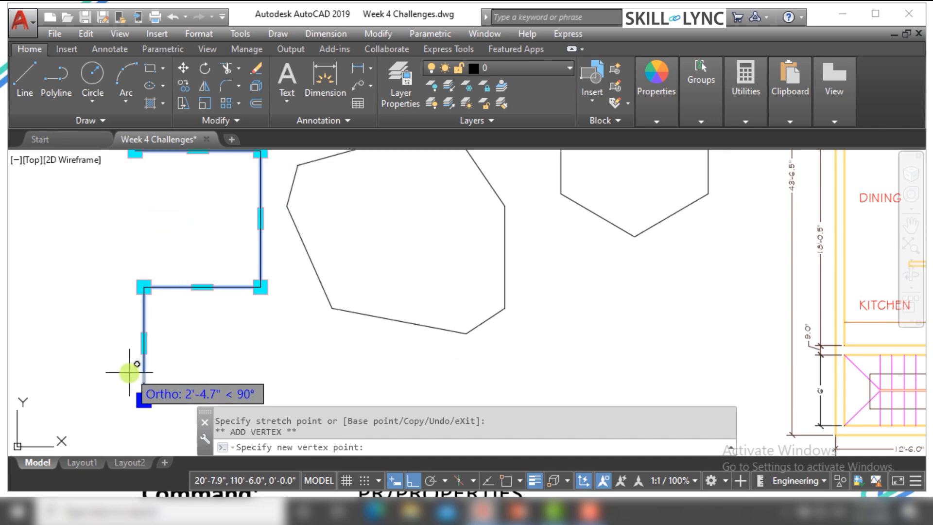
scroll(134, 362, up, 3)
scroll(167, 329, down, 2)
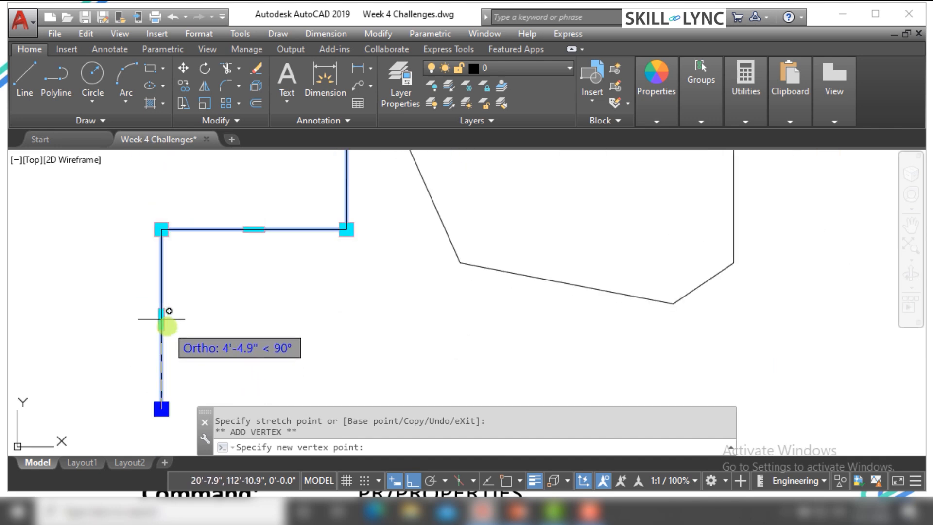
scroll(160, 355, up, 3)
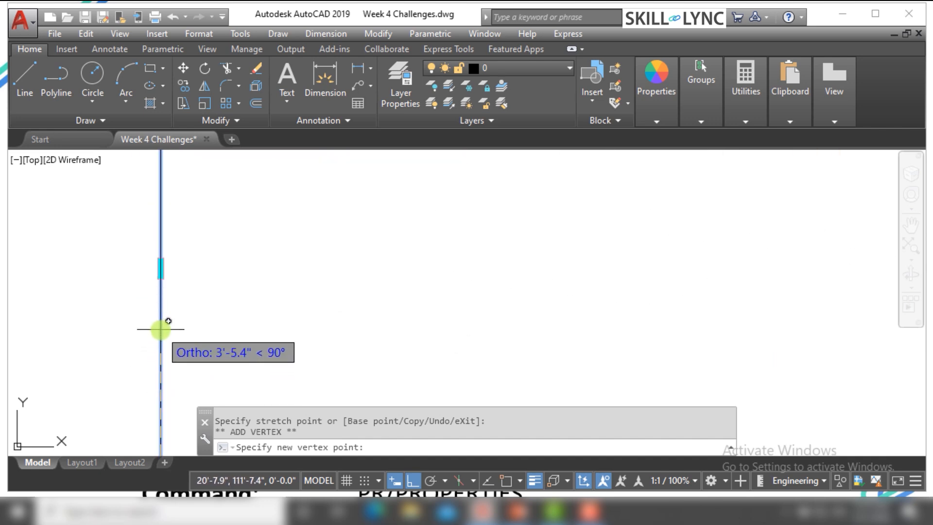
click(161, 329)
scroll(209, 309, down, 3)
key(Escape)
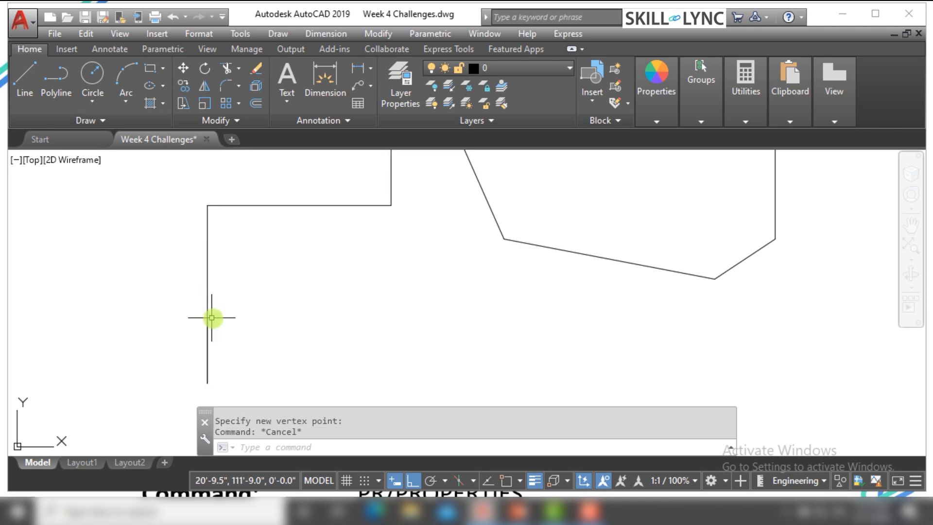
Stretch the polyline's newly added vertex straight to the right, away from the vertical segment
drag(214, 322, 202, 318)
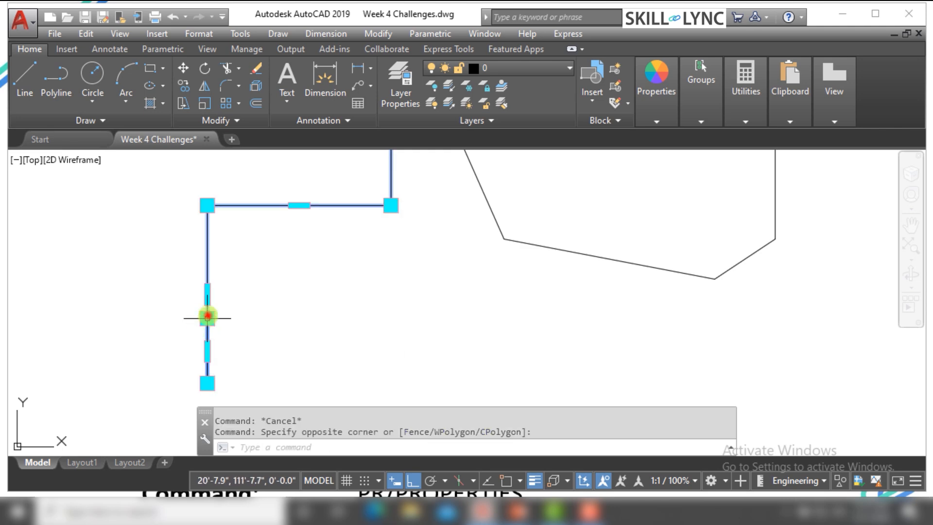
click(208, 319)
click(256, 317)
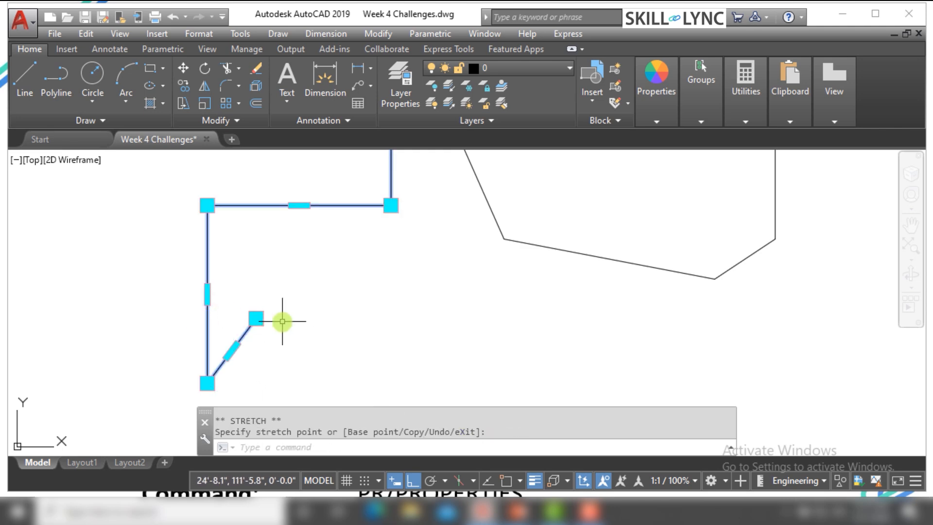
Erase the selected polyline and undo the erase
text(E)
key(Return)
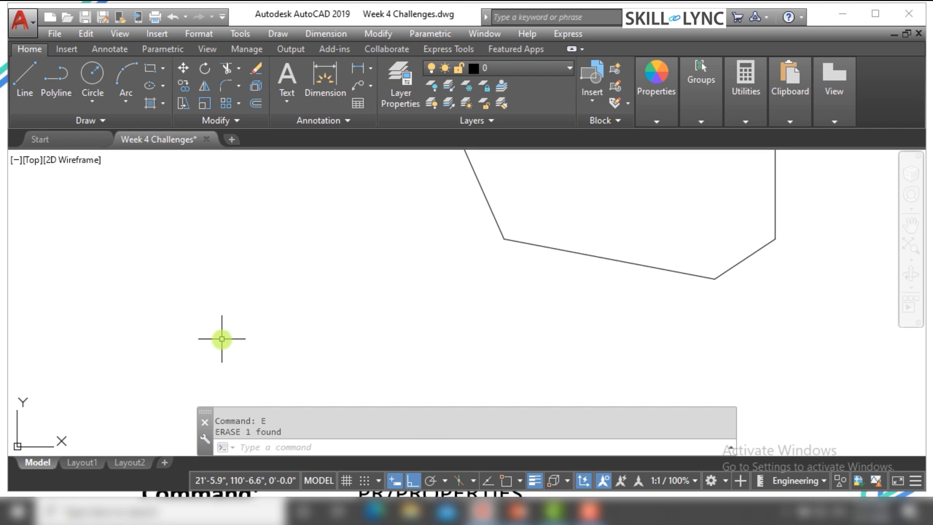
key(ctrl+z)
Stretch the polyline's free end further straight right, making the slanted last segment about 11'-6.6" long, and clear the selection
click(239, 341)
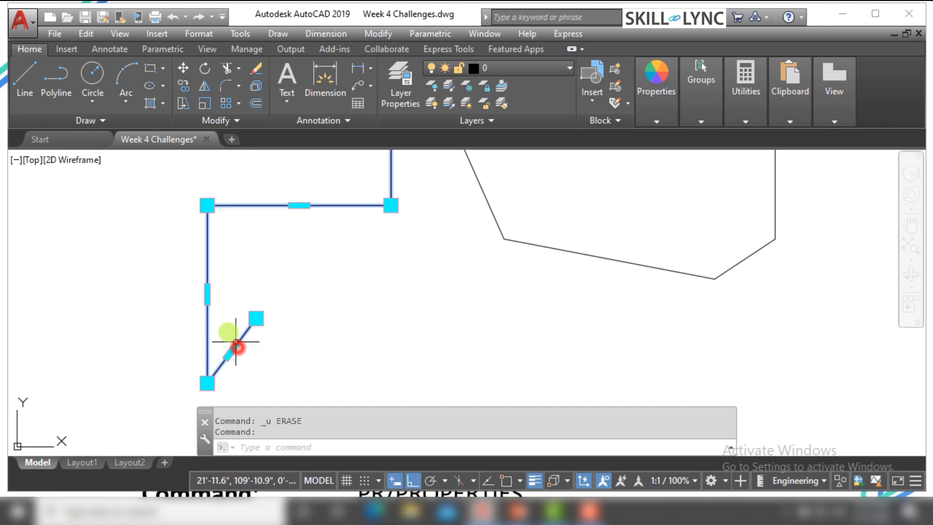
click(227, 327)
click(257, 318)
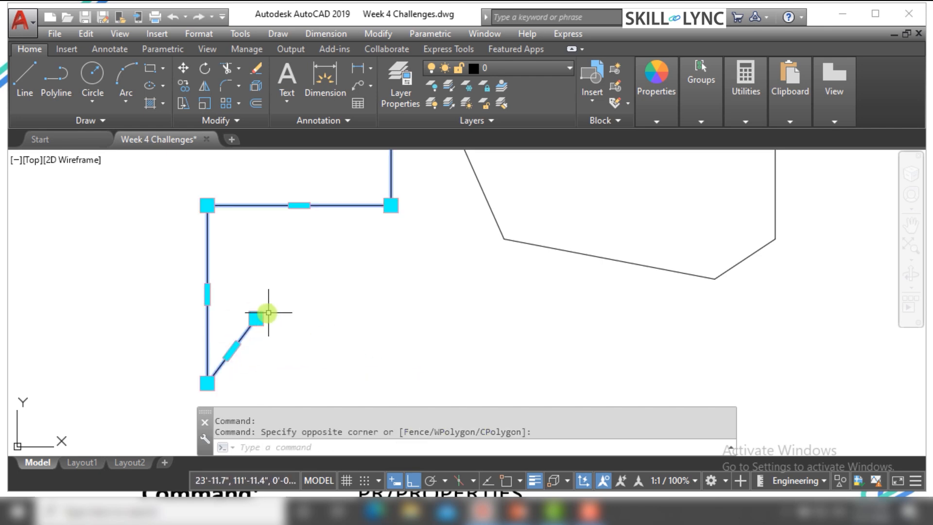
click(413, 332)
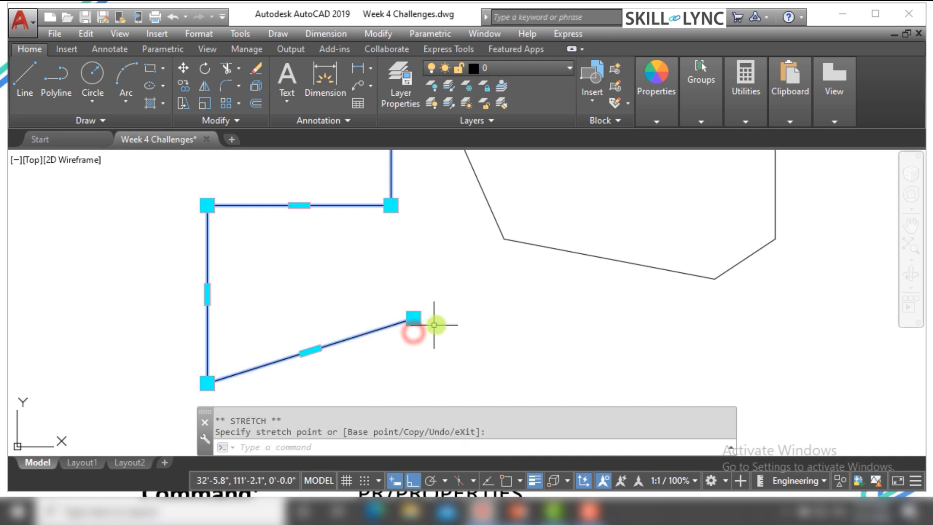
key(Escape)
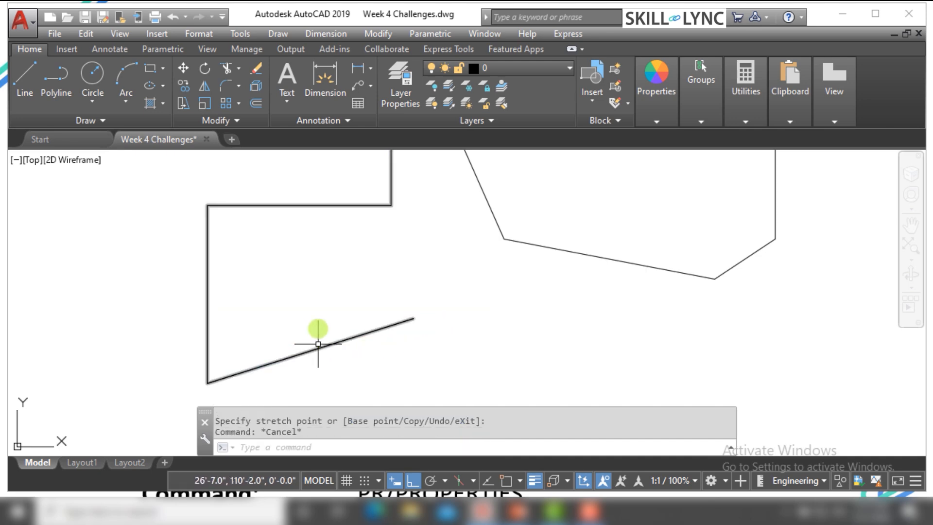
With Ortho turned off, add a vertex from the polyline's free end at the slanted segment's midpoint and clear the selection
scroll(316, 301, down, 2)
click(375, 325)
click(356, 310)
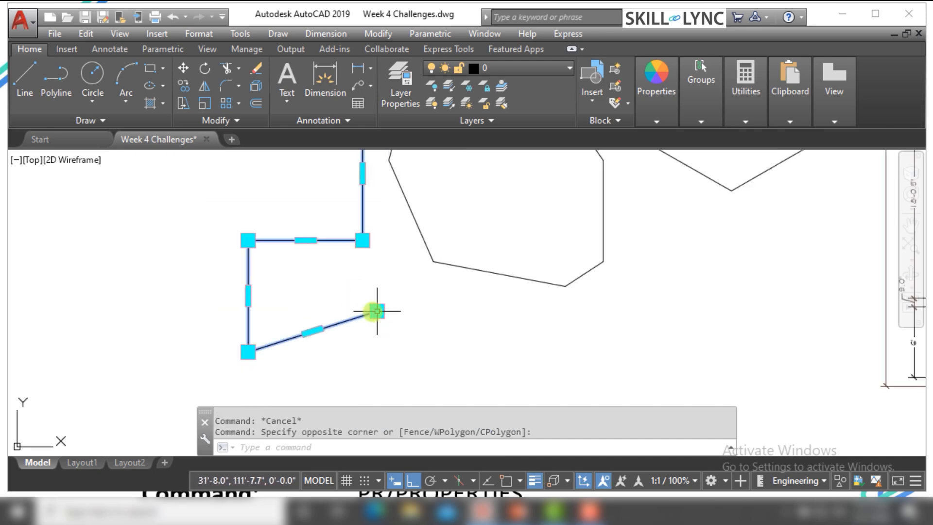
click(376, 311)
right_click(374, 311)
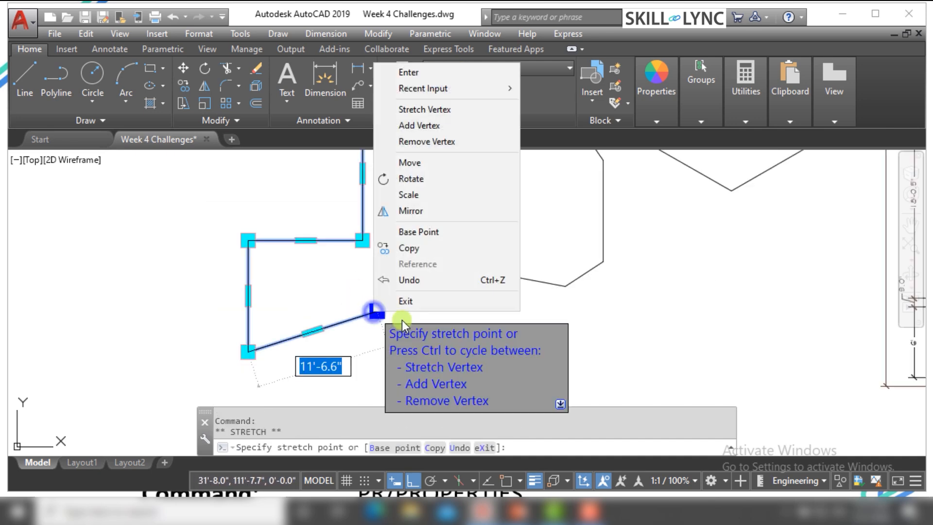
click(427, 126)
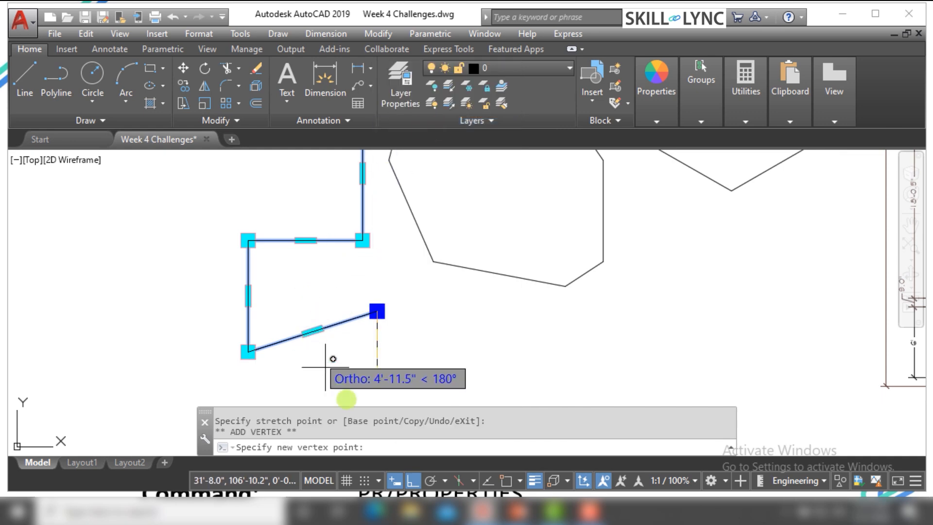
click(416, 480)
click(313, 331)
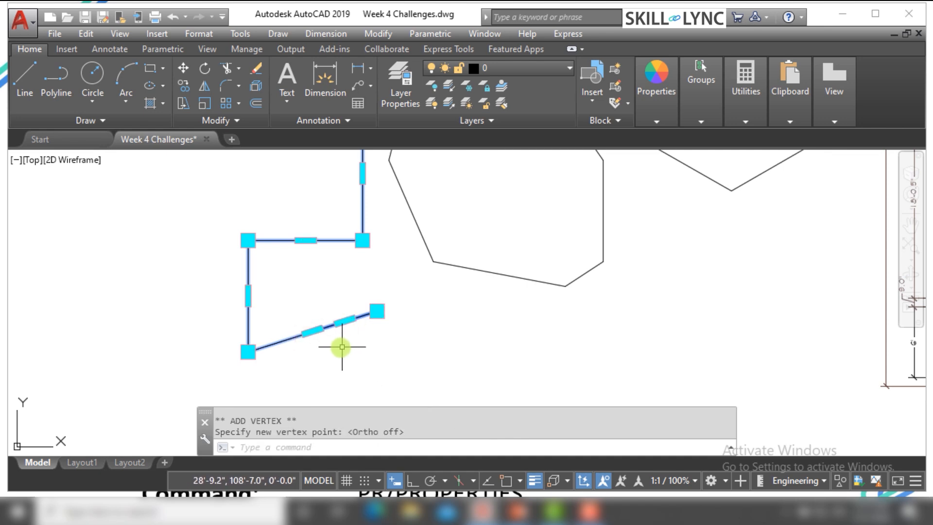
key(Escape)
key(Escape)
Stretch the slanted segment slightly down and to the right by its midpoint grip
click(306, 361)
click(252, 304)
click(310, 332)
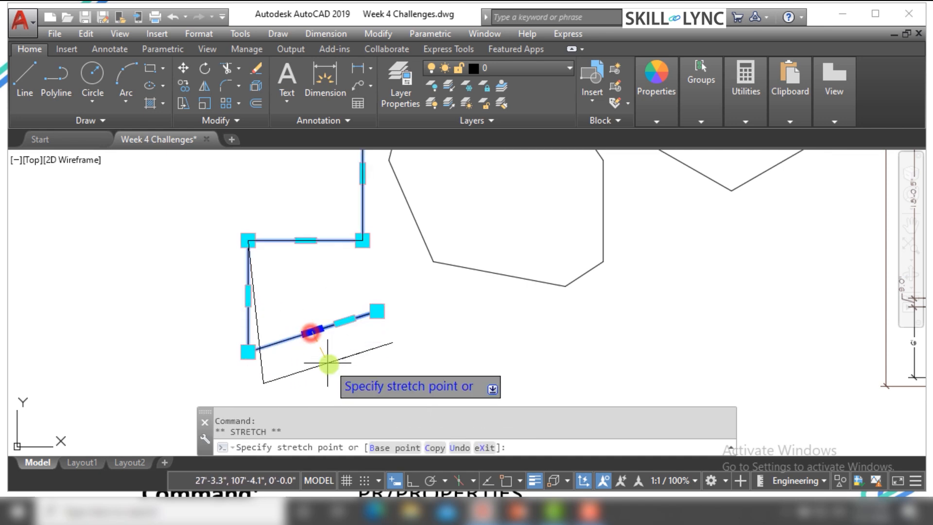
click(330, 342)
Stretch the short overlapping end segment to the right, move its free end just below the neighbouring shape's lowest corner, and clear the selection
click(362, 332)
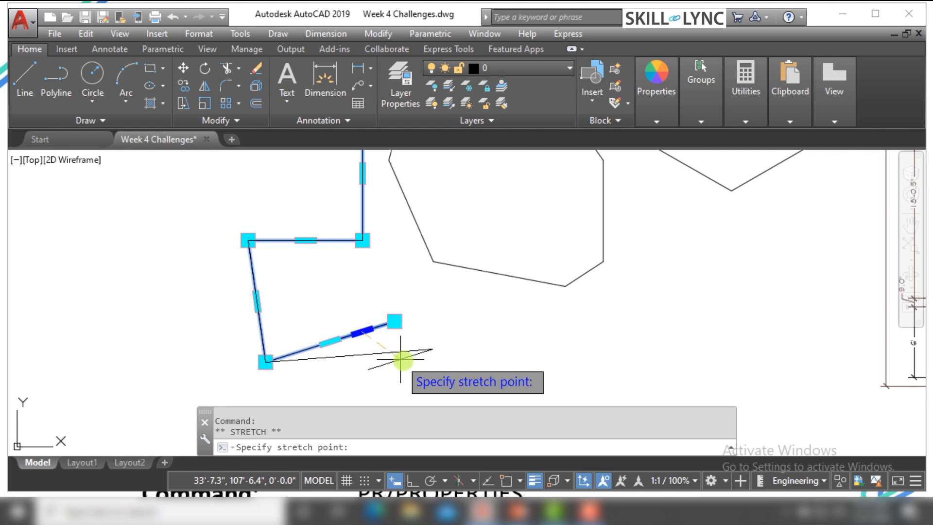
click(487, 344)
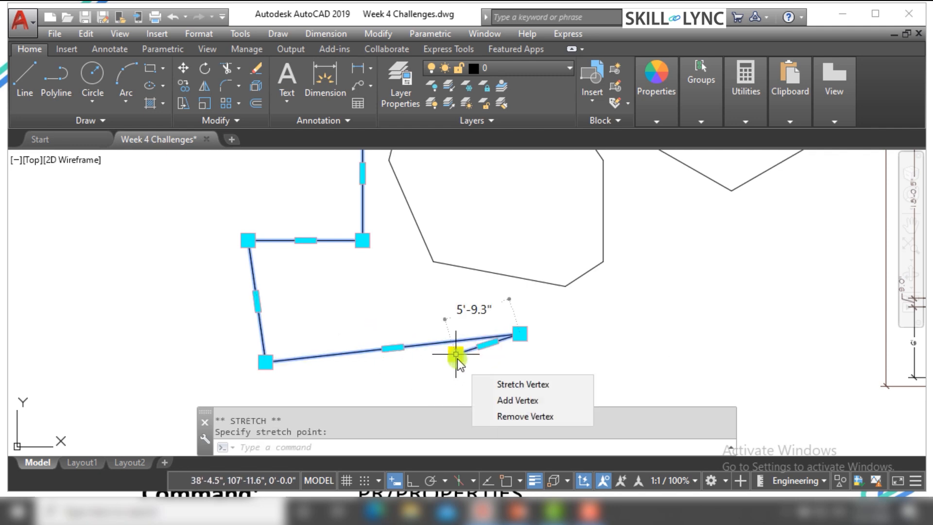
click(456, 354)
key(Escape)
key(Escape)
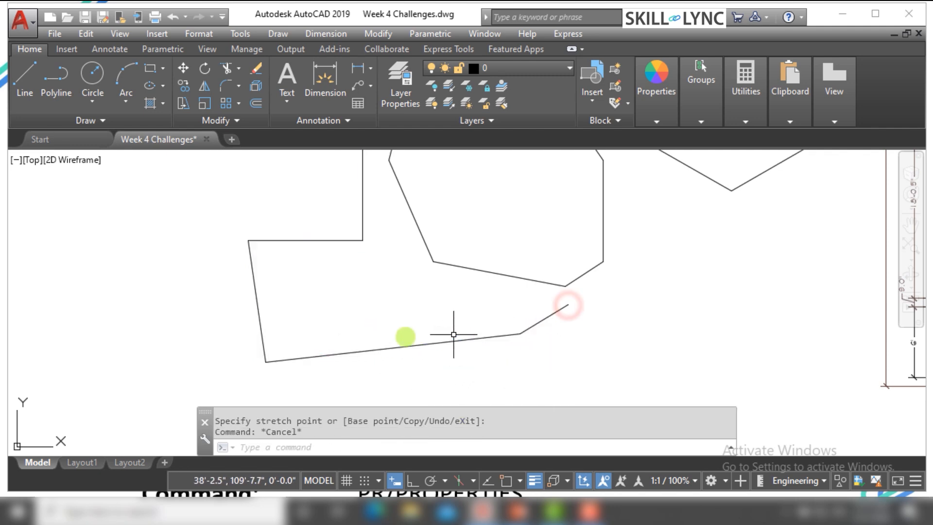
Stretch the open polyline's upper free end upward so its end segment slants, about 12'-8.7" long
scroll(308, 313, down, 3)
scroll(311, 265, up, 2)
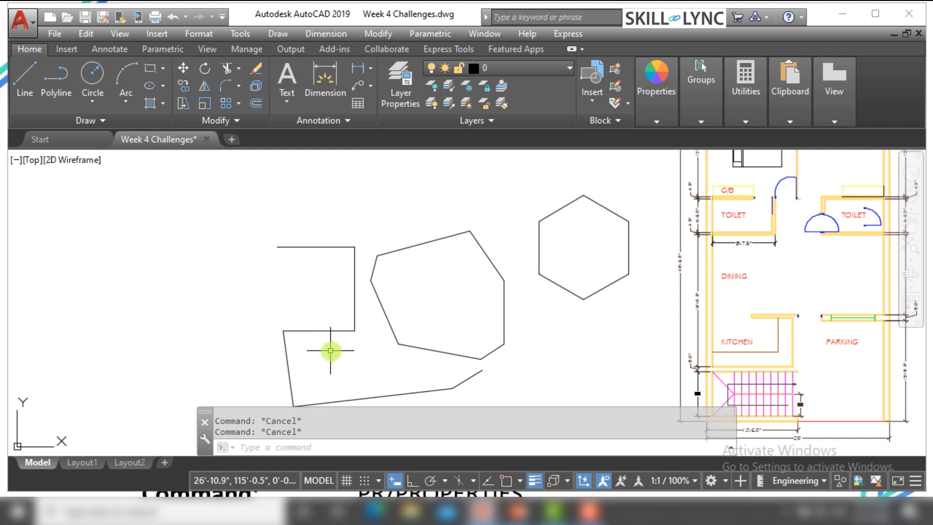
click(350, 344)
click(287, 291)
key(Escape)
click(290, 244)
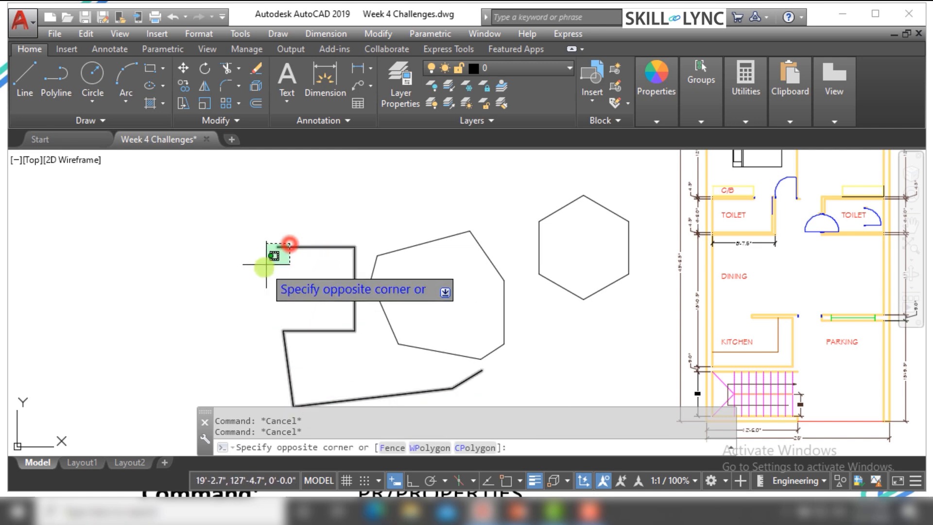
click(265, 266)
click(277, 247)
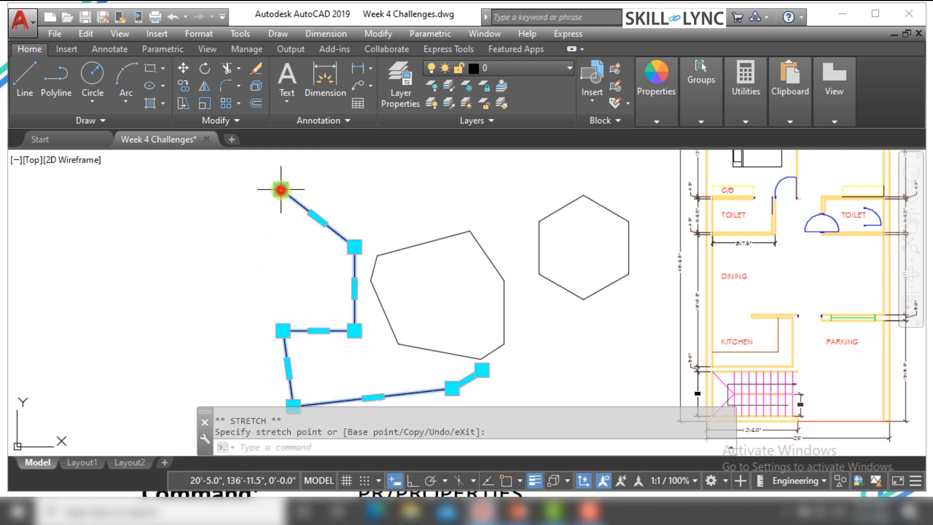
Add a vertex from the corner below the slanted top segment, placing it on that segment, and clear the selection
scroll(336, 198, up, 4)
scroll(210, 208, down, 5)
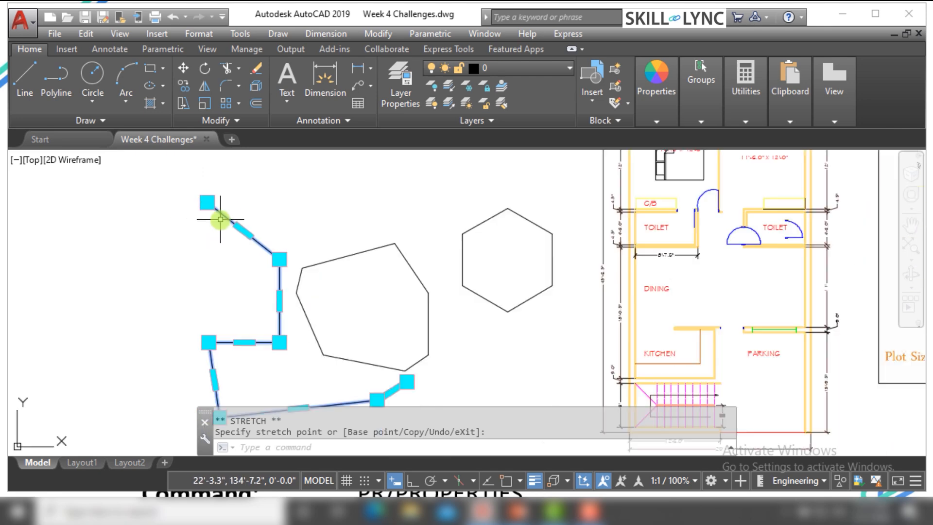
scroll(213, 207, up, 3)
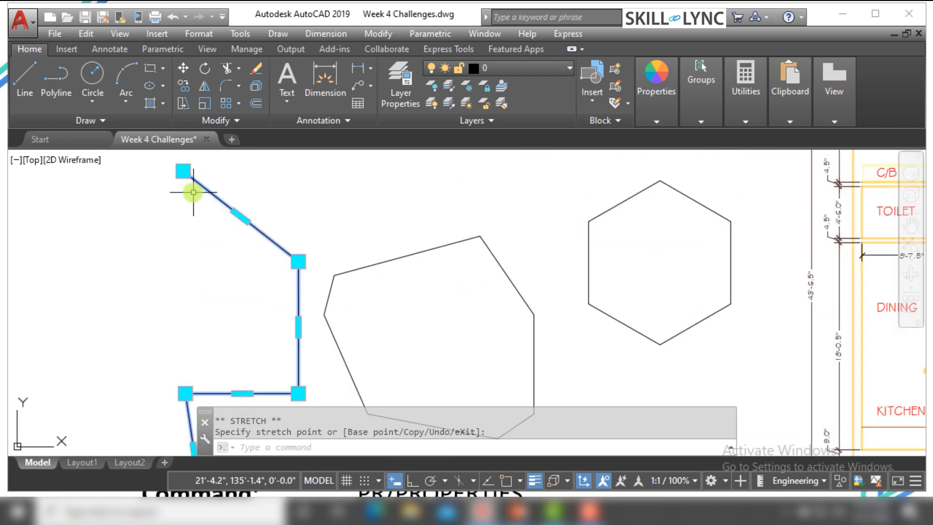
right_click(299, 263)
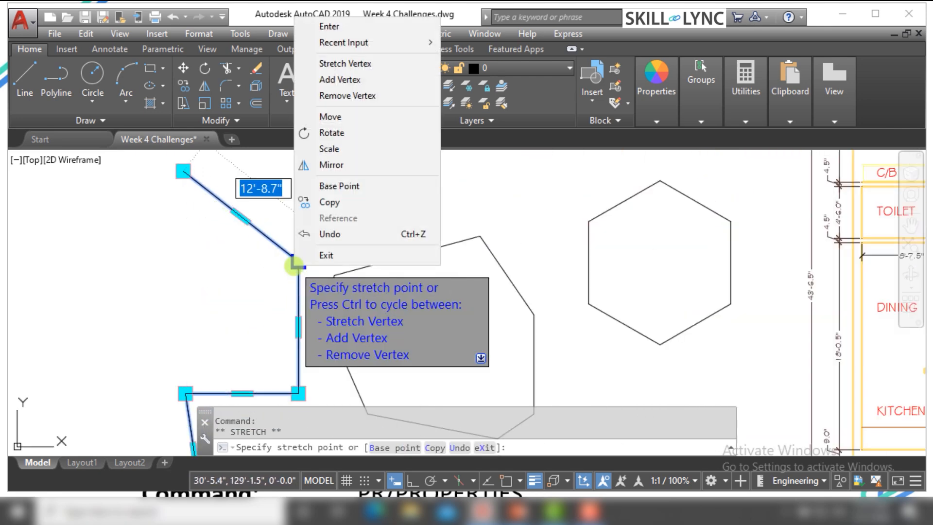
click(349, 80)
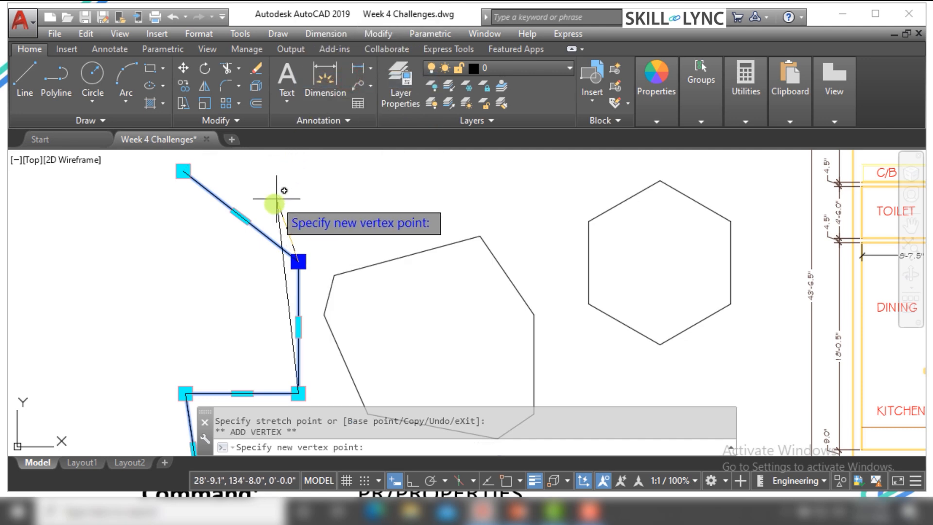
click(262, 233)
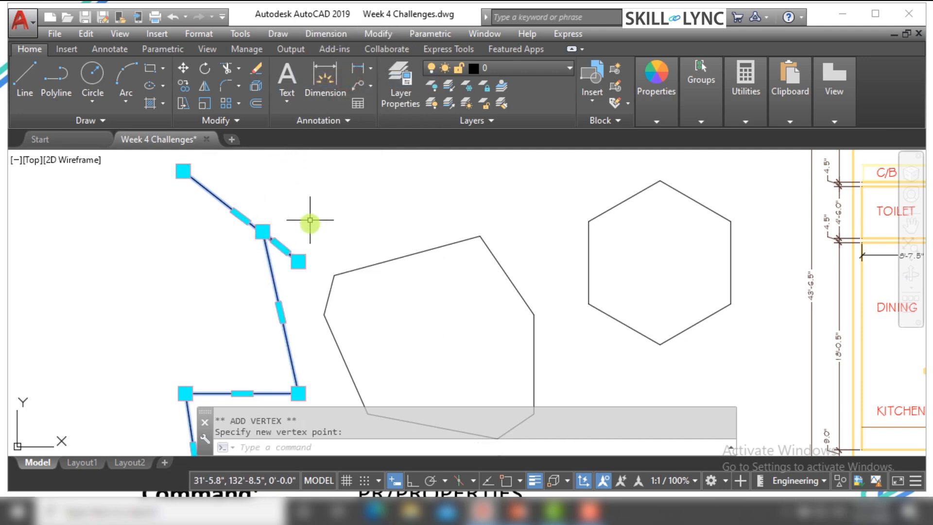
key(Escape)
Stretch the added vertex to just below the neighbouring corner, making the short segment between them about 3'-5.6" long, and clear the selection
scroll(278, 247, up, 2)
click(259, 280)
click(270, 288)
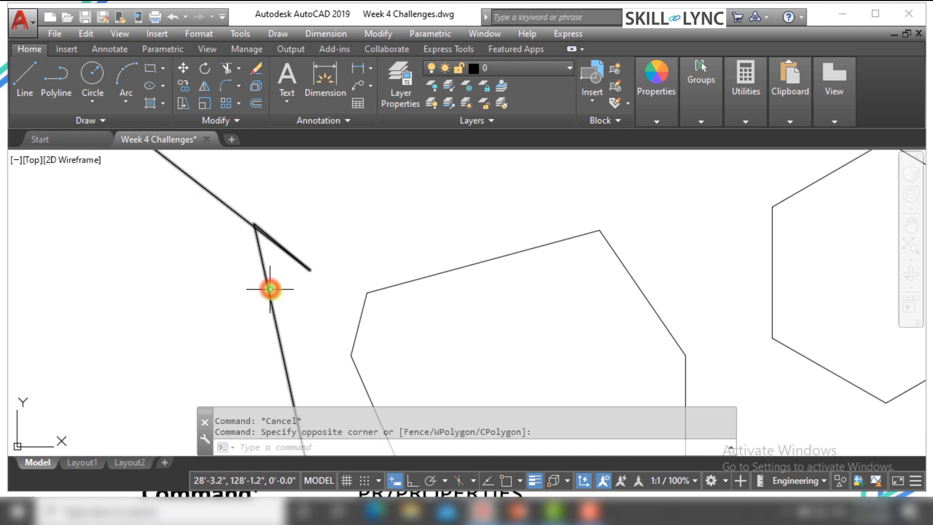
click(291, 291)
click(266, 305)
click(253, 224)
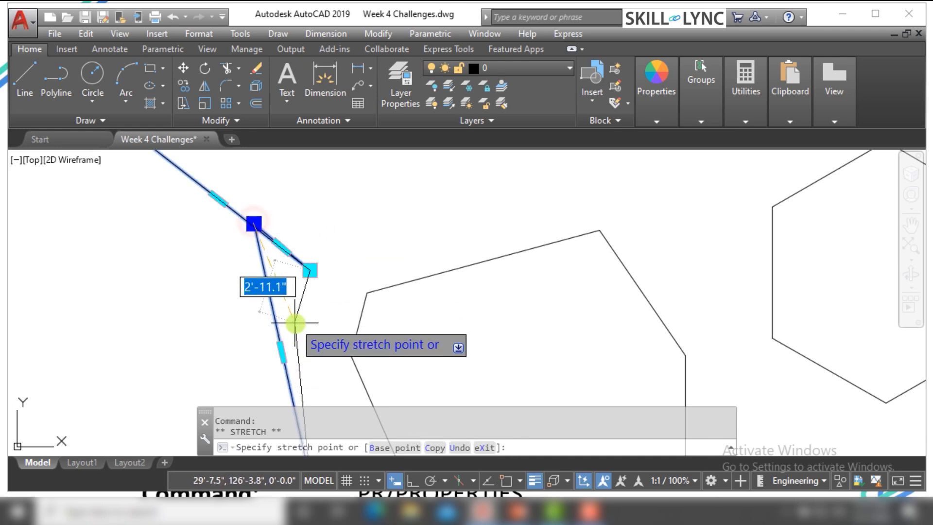
key(Escape)
scroll(311, 287, down, 3)
key(Escape)
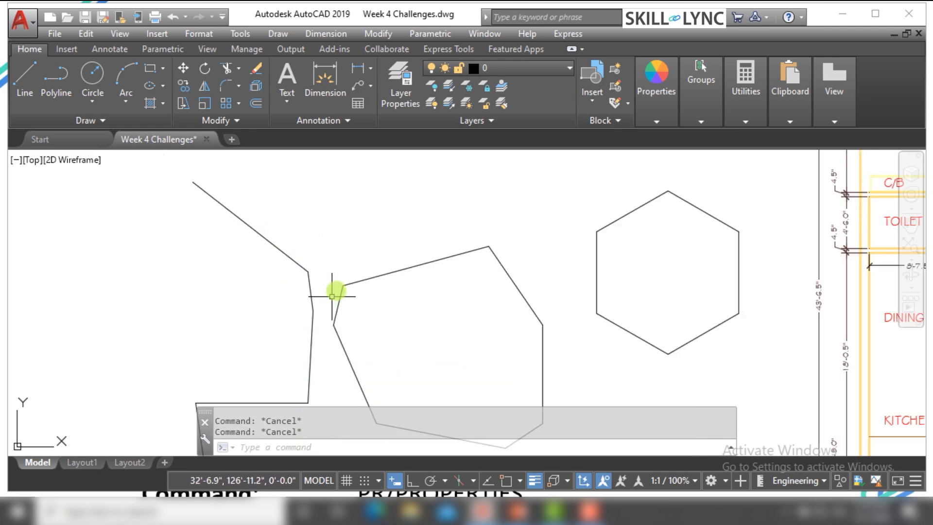
Remove the open polyline's upper free-end vertex and the adjacent vertex at the slanted segment's other end
scroll(345, 279, down, 2)
click(302, 271)
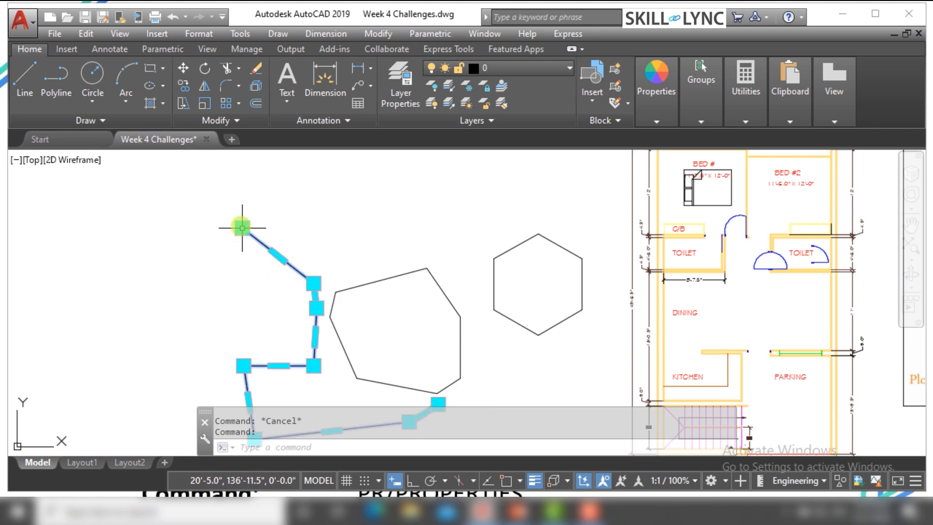
mouse_move(243, 228)
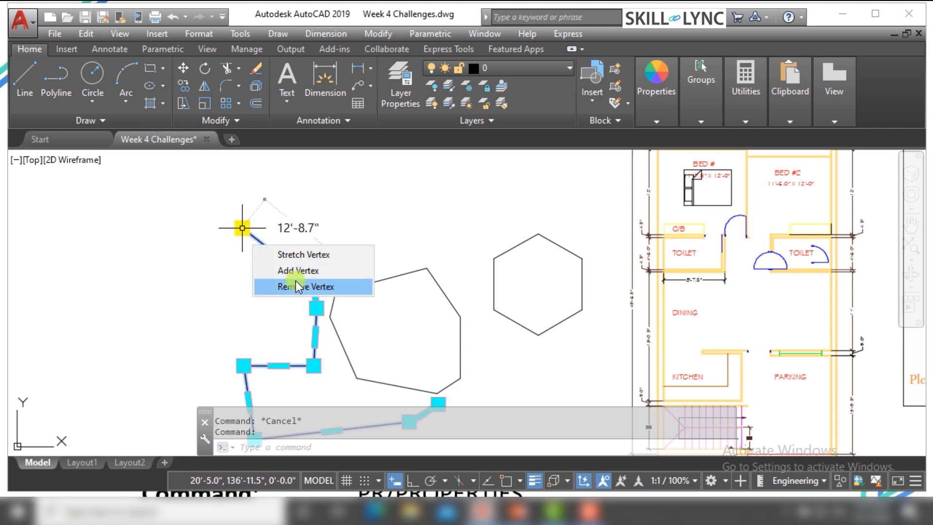
click(296, 283)
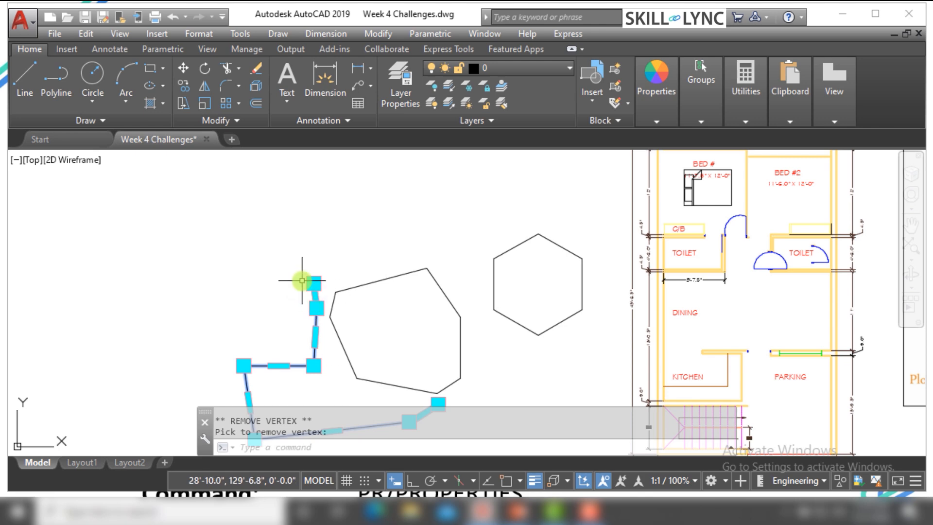
click(317, 276)
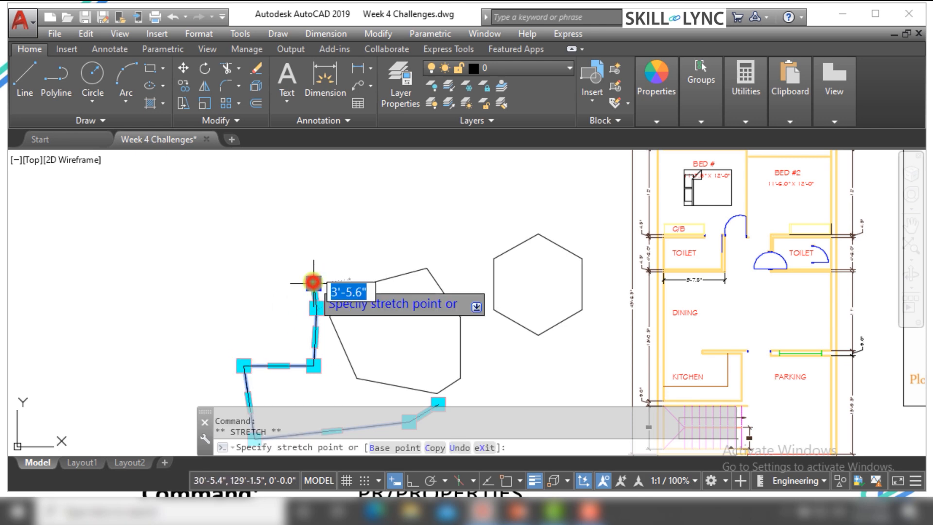
right_click(313, 281)
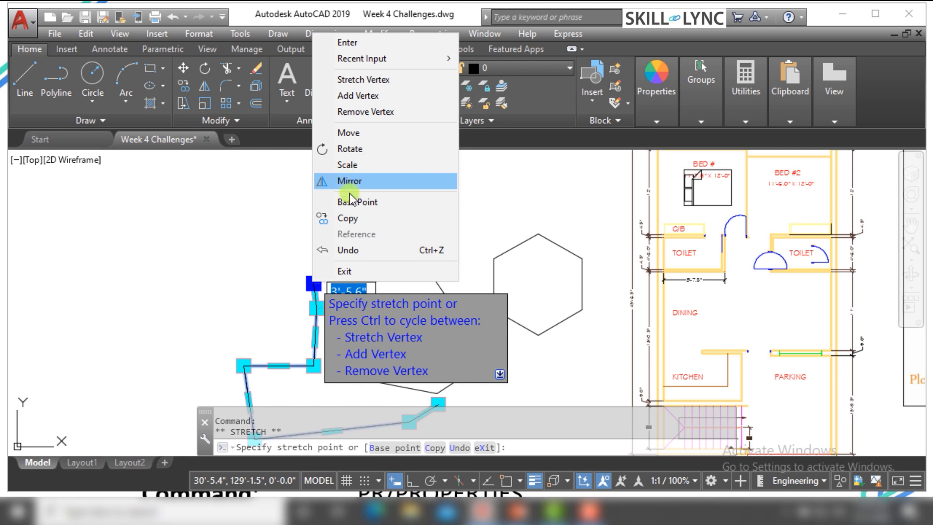
click(360, 111)
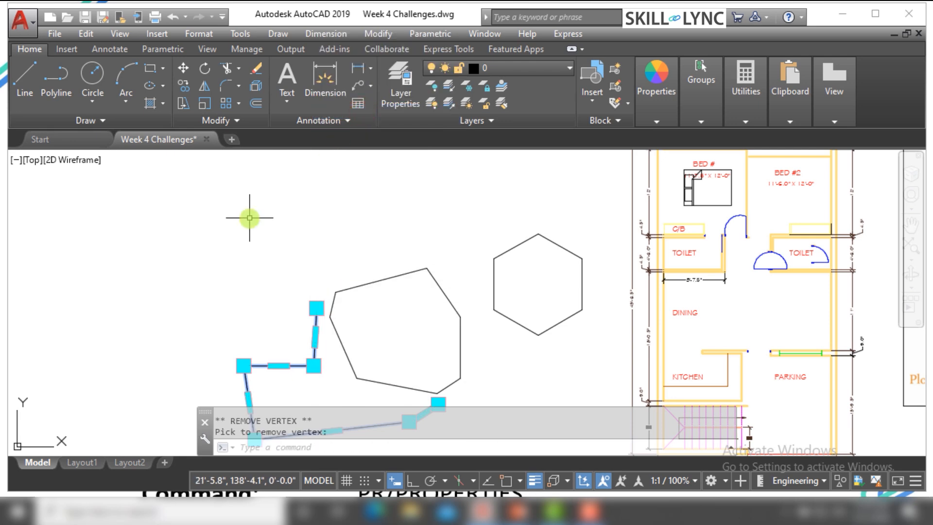
Remove the vertex at the open polyline's lower free end and clear the selection
scroll(264, 228, down, 2)
scroll(390, 325, up, 2)
scroll(391, 325, up, 3)
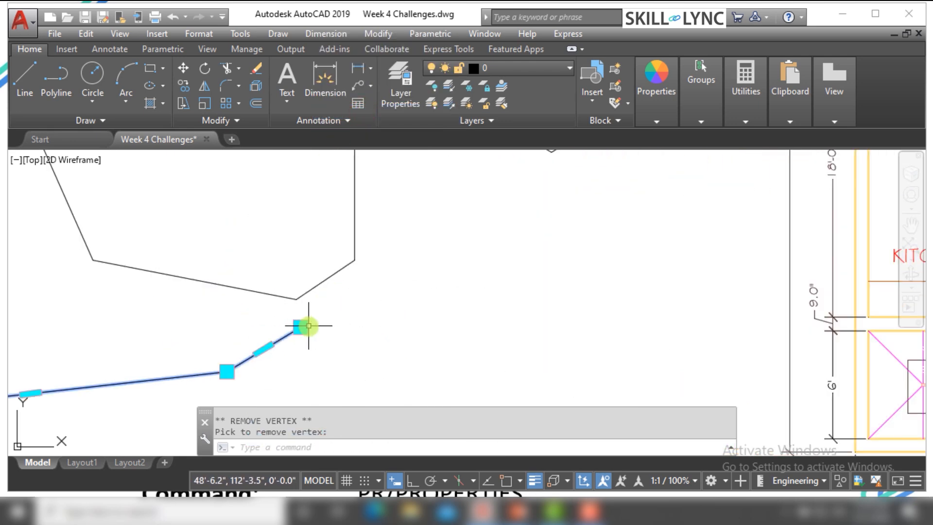
click(301, 327)
right_click(301, 328)
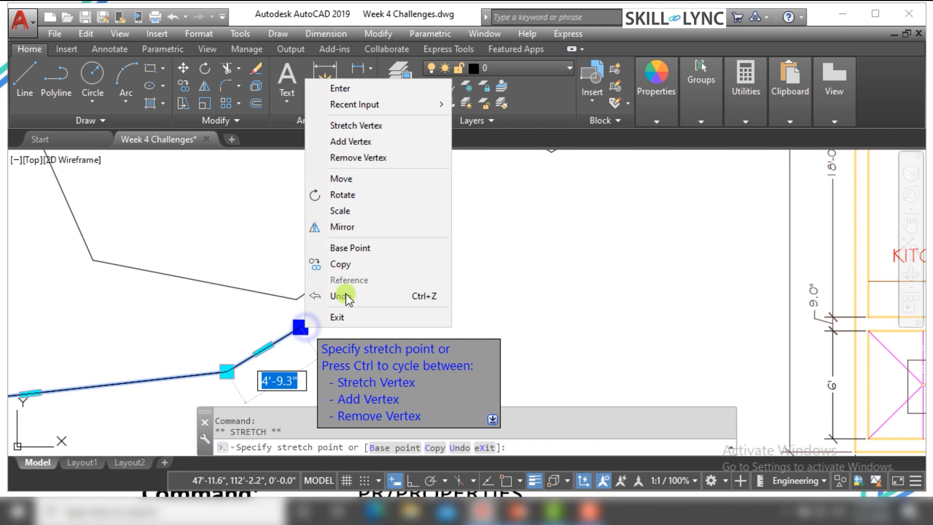
click(373, 159)
scroll(333, 338, down, 4)
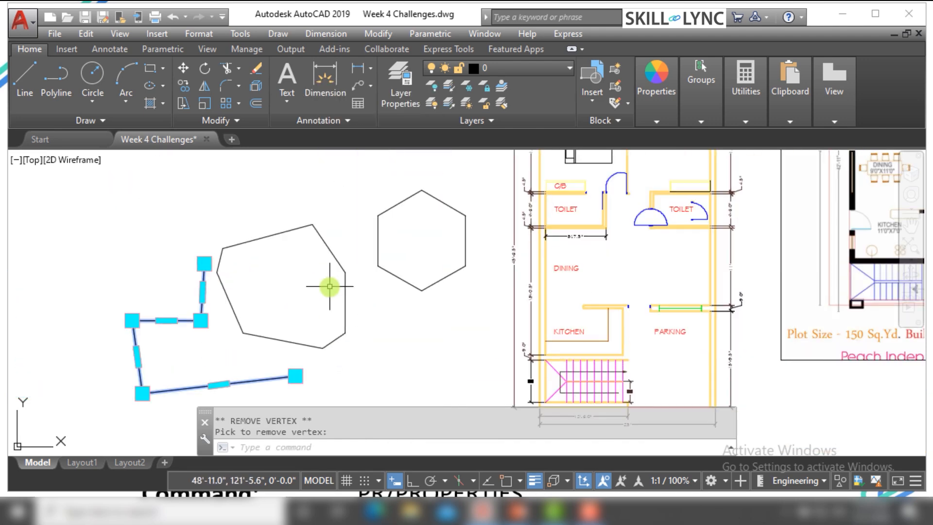
key(Escape)
Remove the topmost vertex of the irregular polygon beside the open polyline
click(272, 253)
click(267, 230)
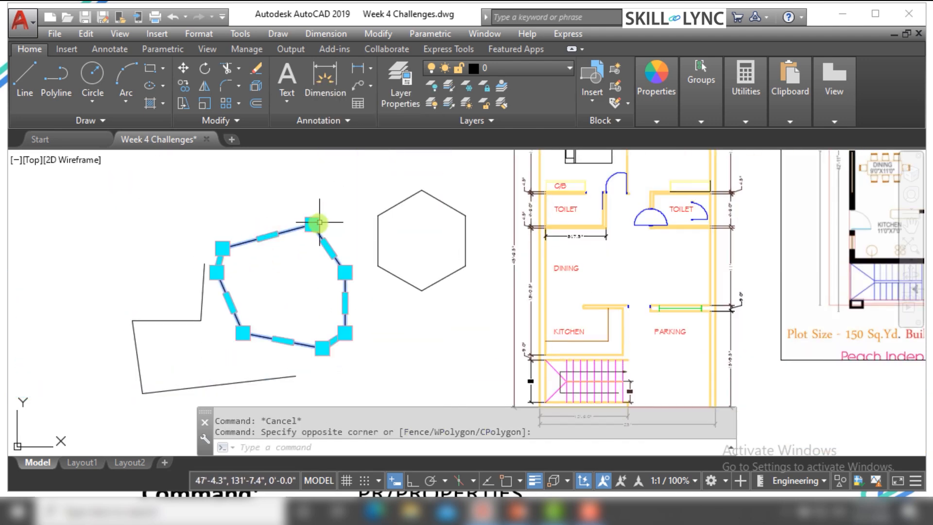
click(319, 222)
right_click(314, 225)
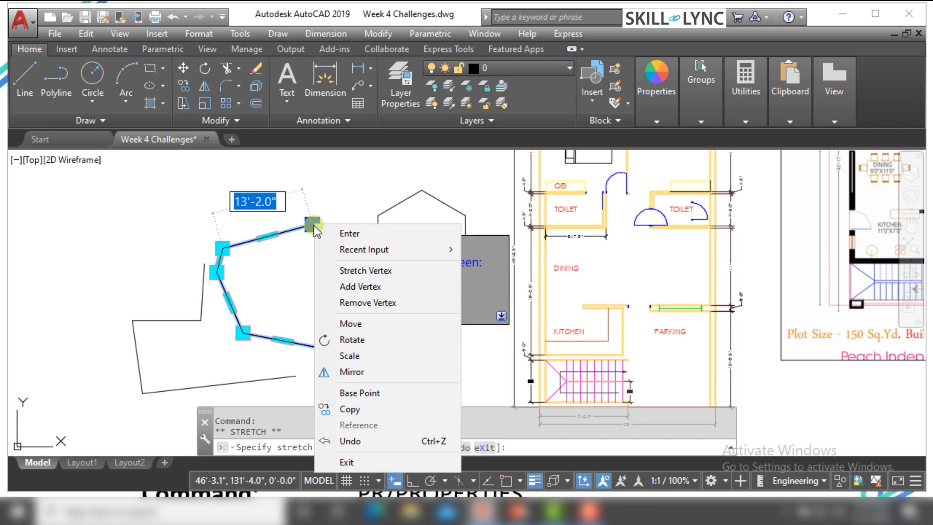
click(367, 302)
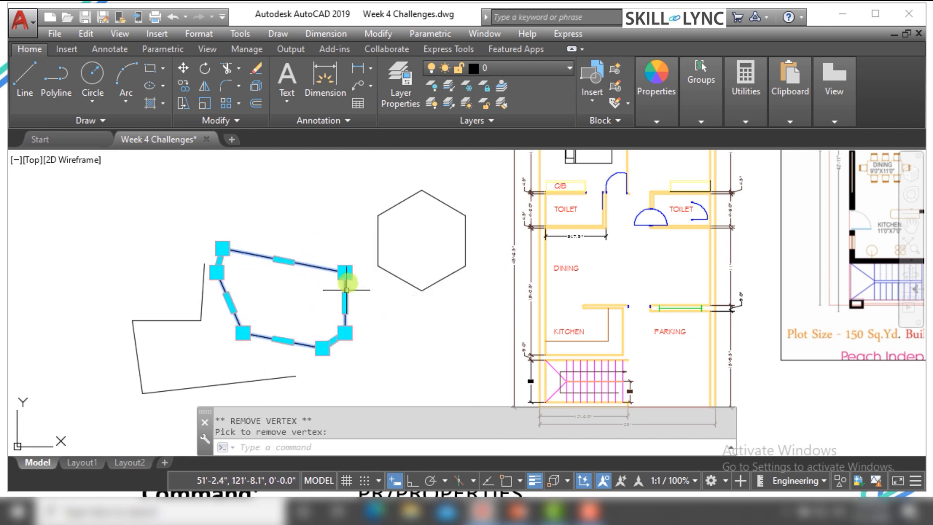
Remove the irregular polygon's two vertices along its vertical right edge and clear the selection
click(345, 272)
right_click(346, 271)
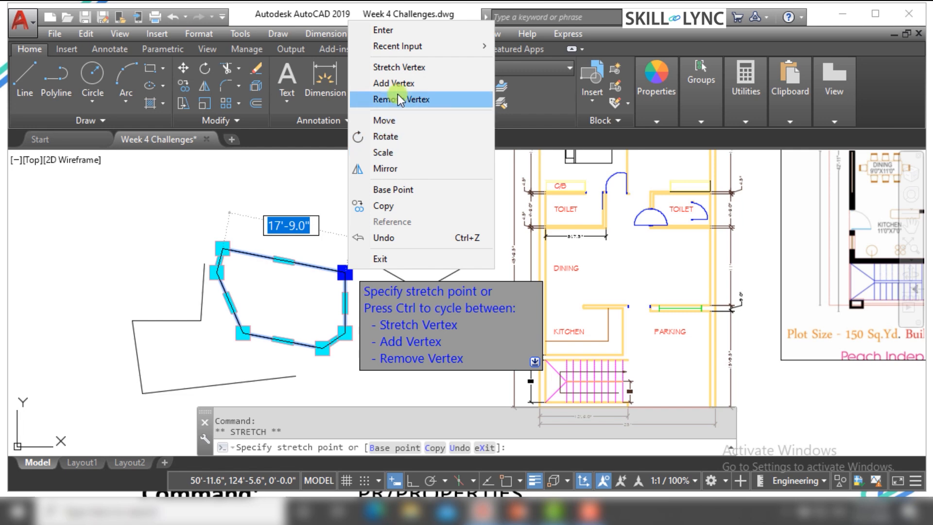
click(386, 99)
click(346, 329)
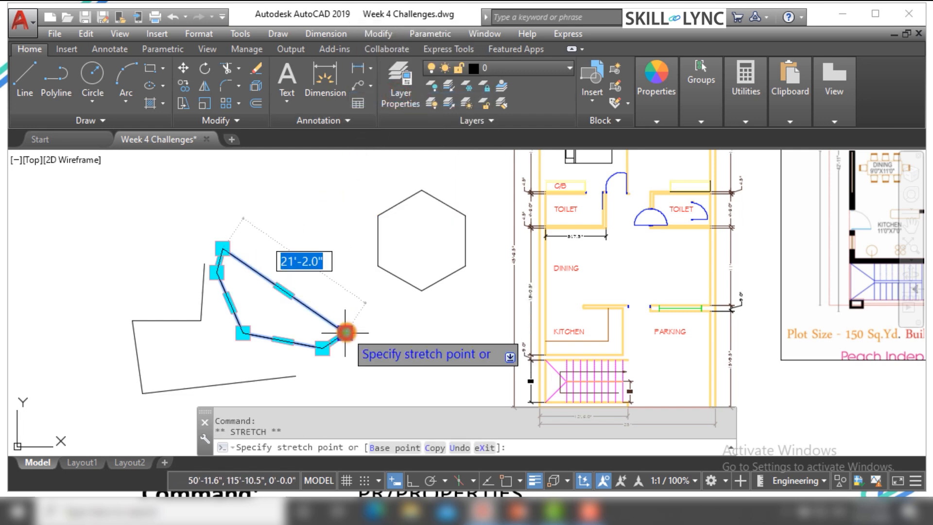
right_click(345, 329)
click(398, 159)
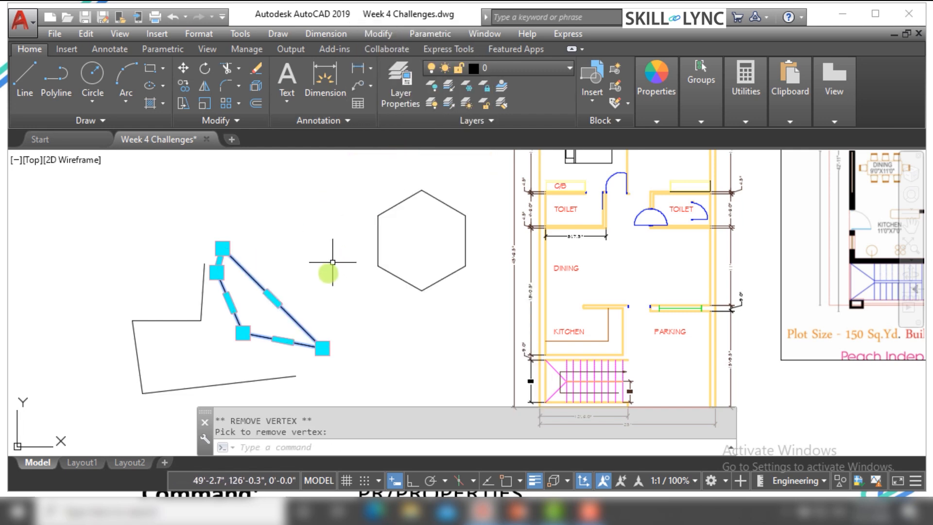
key(Escape)
key(Escape)
Remove the top vertex of the regular hexagon, leaving a flat upper edge
click(436, 263)
click(404, 292)
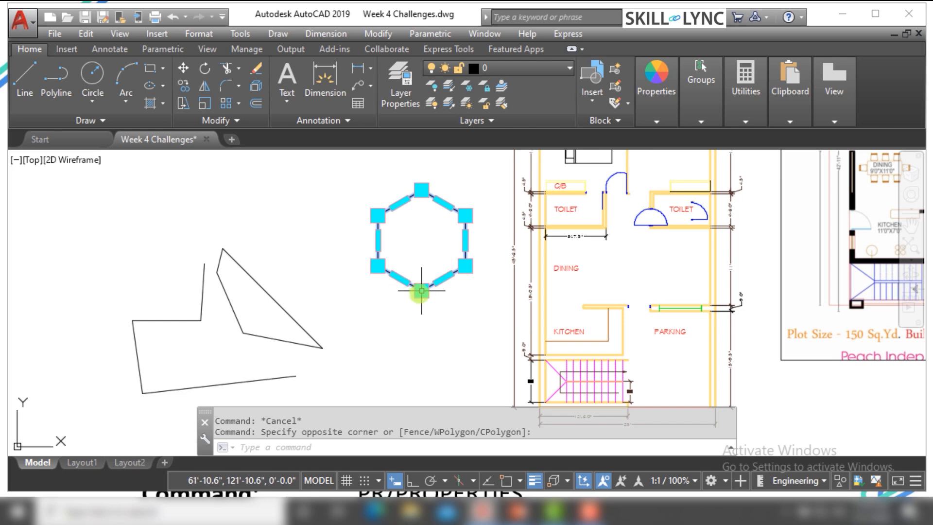
scroll(439, 179, up, 2)
click(412, 196)
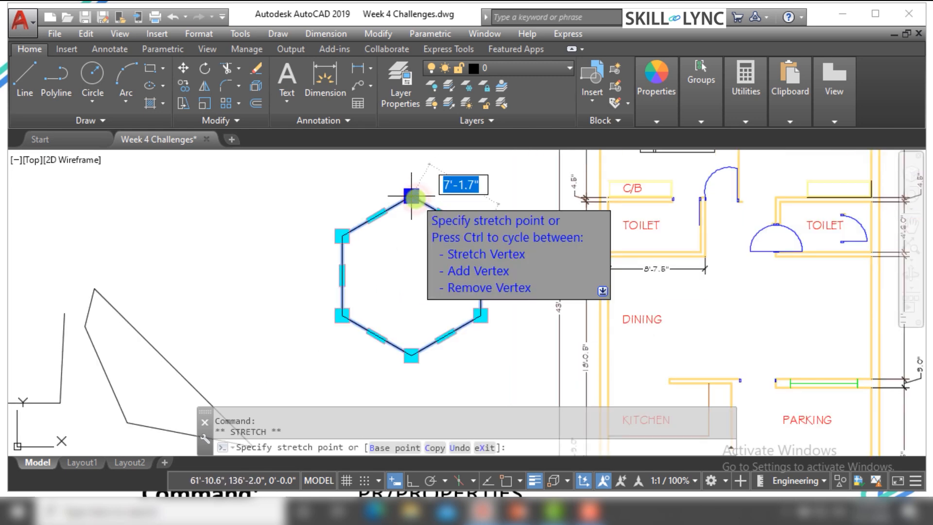
right_click(417, 200)
click(458, 279)
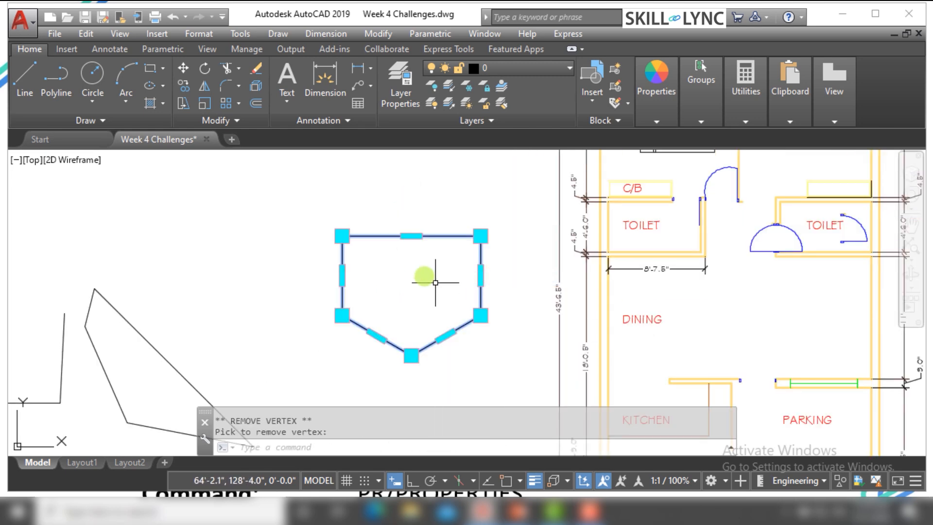
Add a vertex from the flat upper edge's midpoint, placing it above and slightly left of centre, and clear the selection
click(410, 236)
right_click(411, 237)
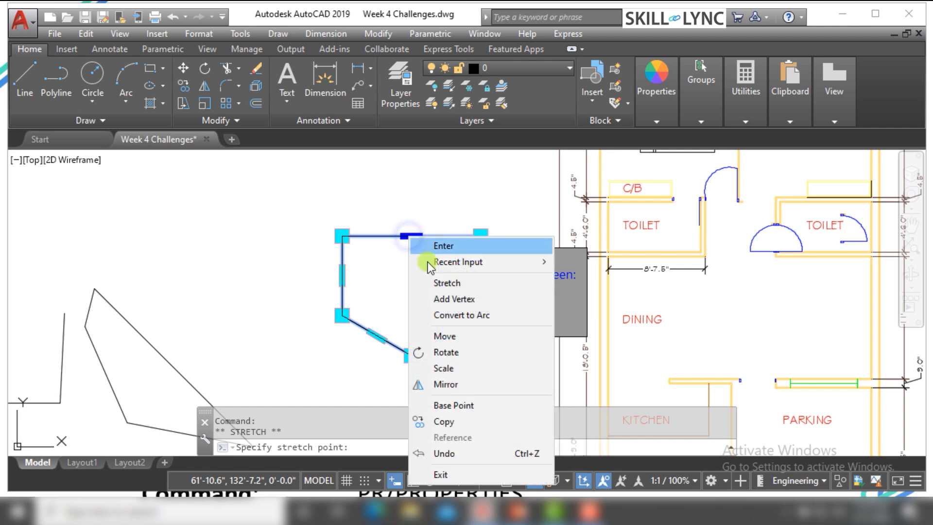
click(446, 300)
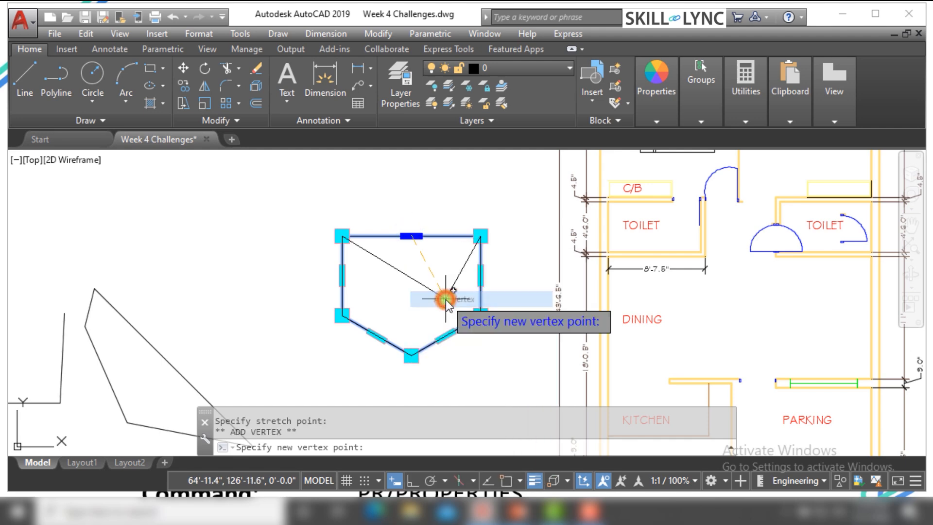
click(397, 185)
key(Escape)
key(Escape)
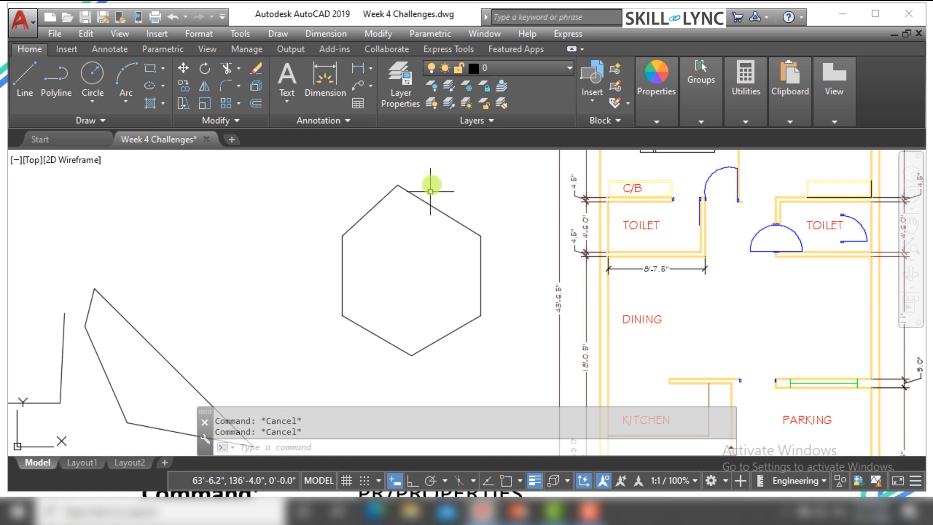
Examine the grip editing options offered at the reshaped hexagon's top vertex, and cancel without applying any
scroll(432, 184, up, 2)
click(366, 196)
click(402, 228)
click(376, 186)
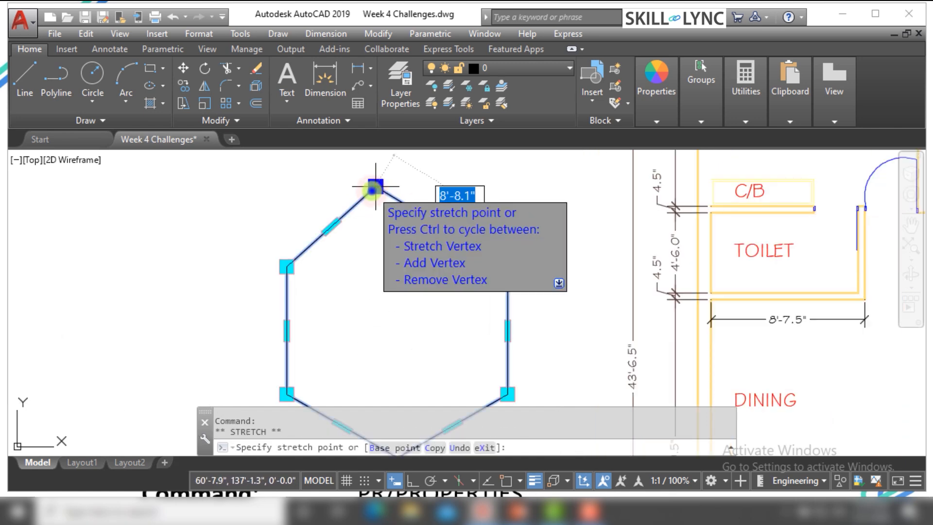
right_click(376, 188)
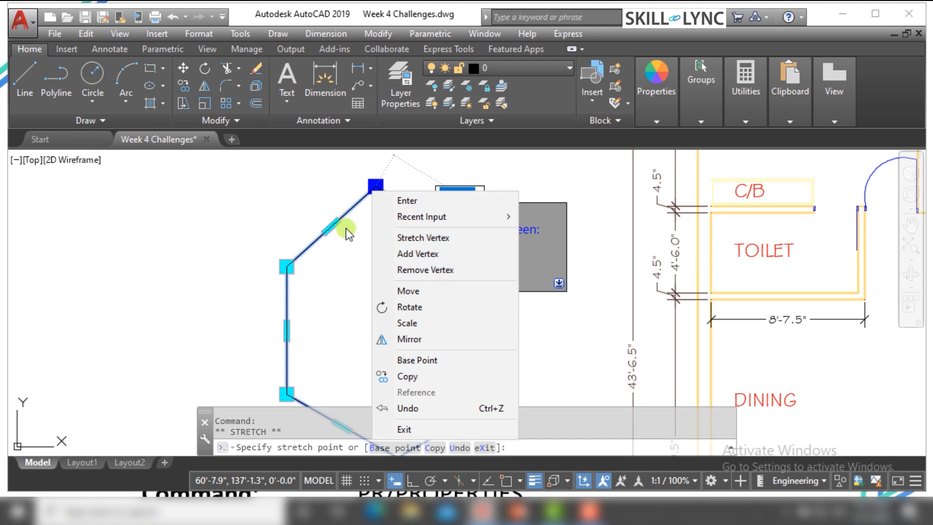
key(Escape)
key(Escape)
key(Escape)
Examine the midpoint grip options of the reshaped hexagon's upper-left edge and cancel without applying any
click(332, 225)
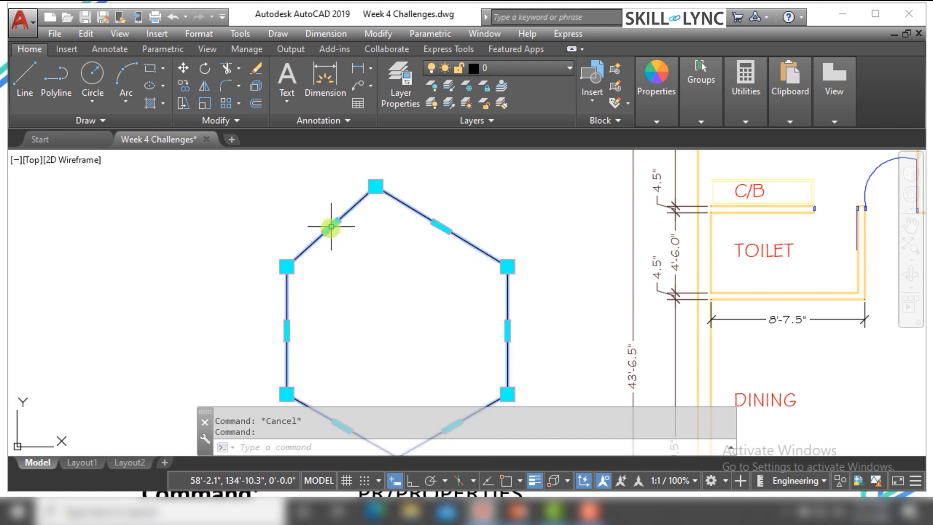
click(331, 226)
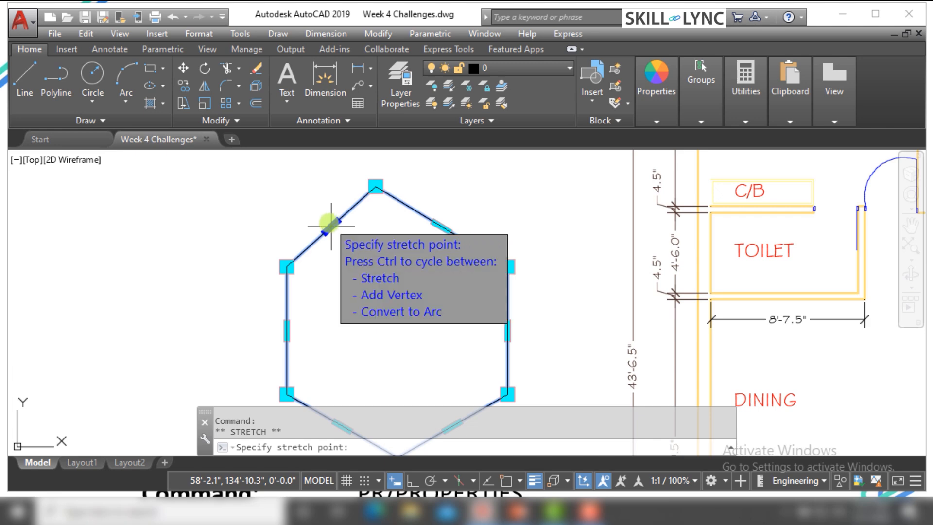
right_click(329, 223)
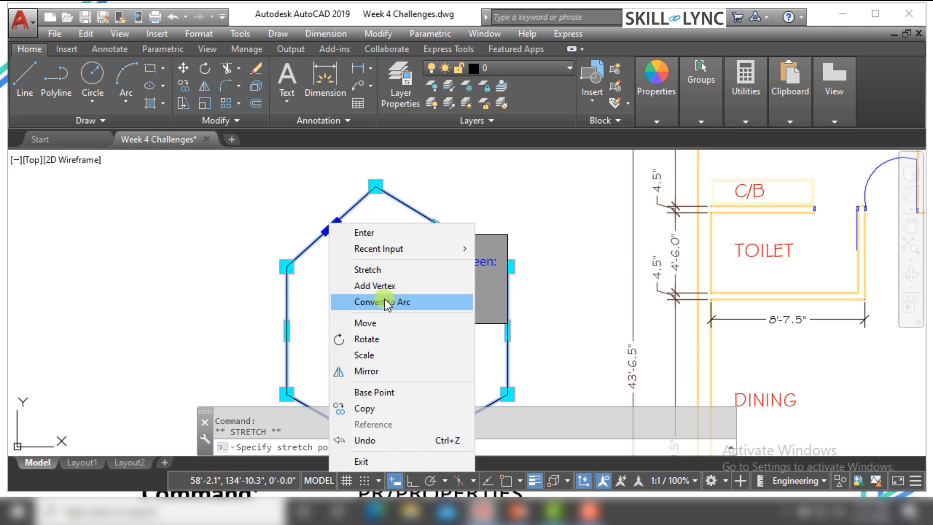
key(Escape)
key(Escape)
key(Escape)
Convert the hexagon's vertical left edge to an arc bulging outward and clear the selection
click(302, 313)
click(271, 337)
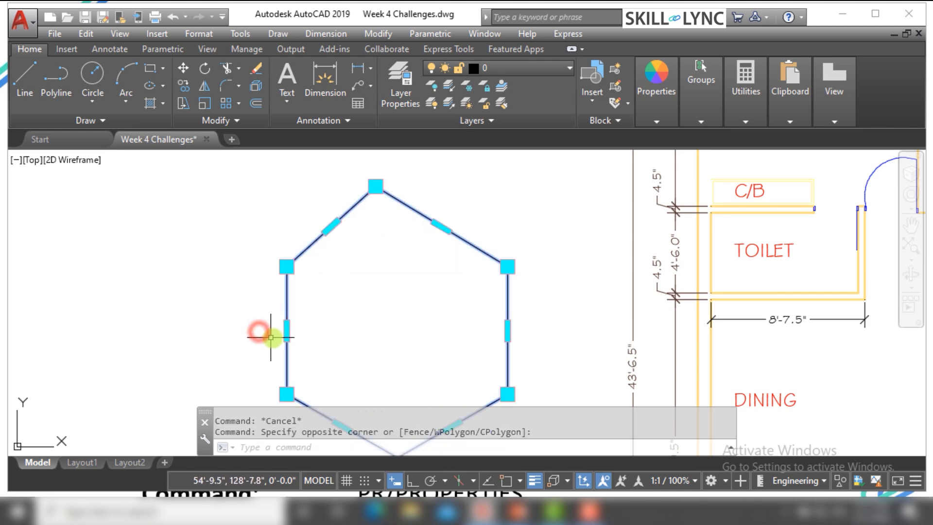
click(287, 331)
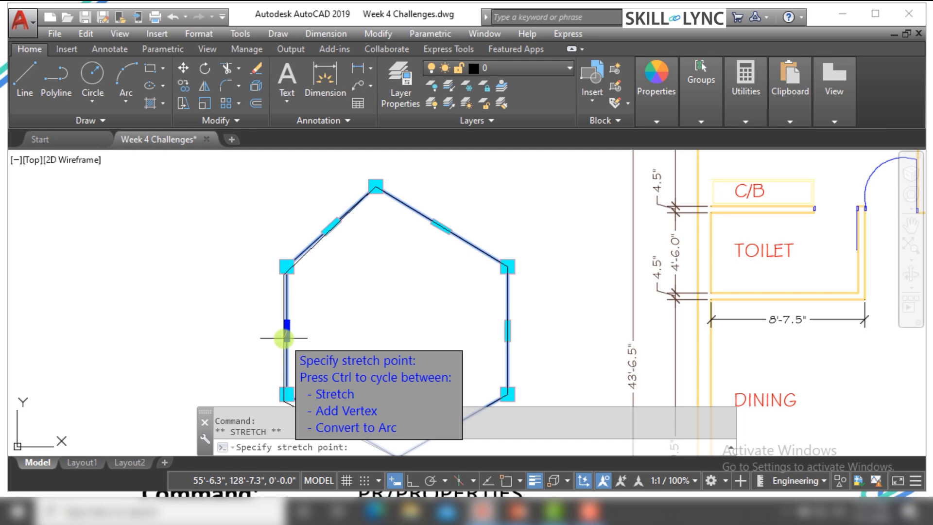
right_click(285, 336)
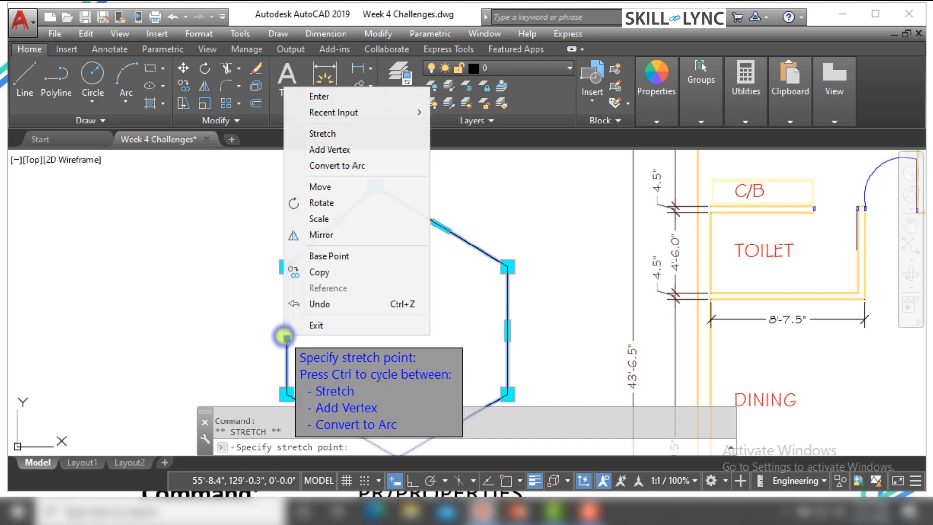
click(354, 167)
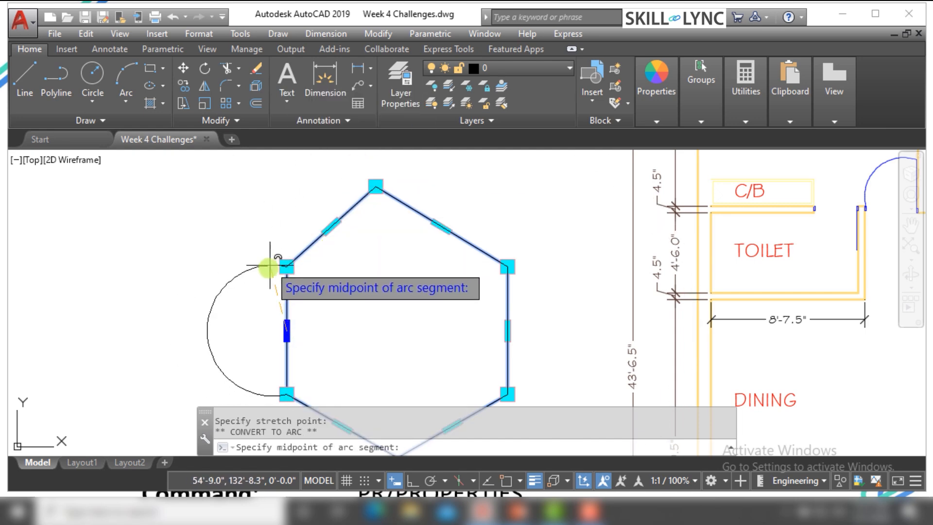
click(266, 299)
key(Escape)
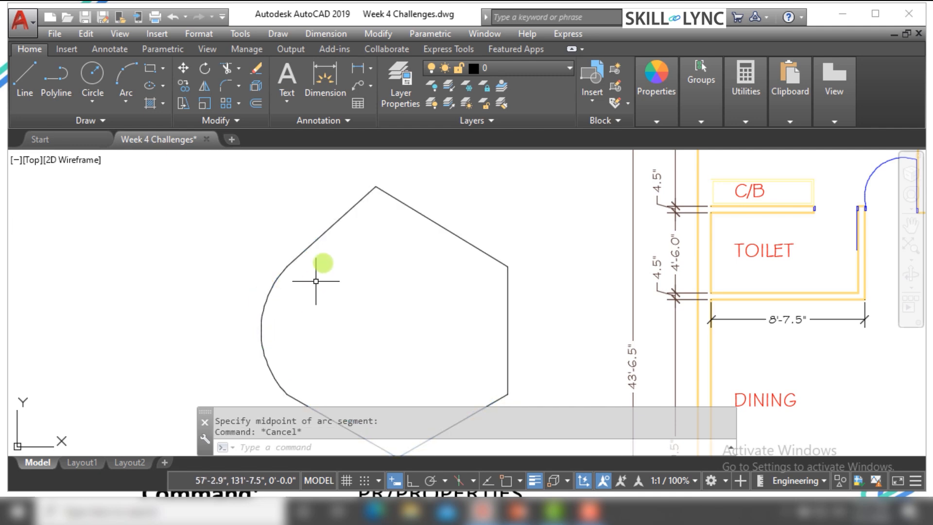
key(Escape)
Convert the hexagon's upper-left edge to an arc bulging outward and clear the selection
click(331, 241)
click(331, 224)
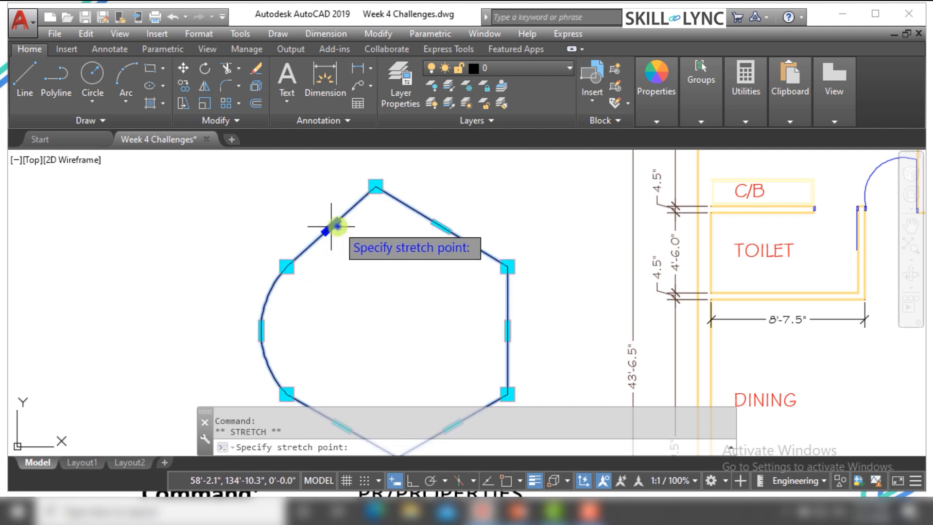
right_click(333, 224)
click(387, 307)
click(302, 197)
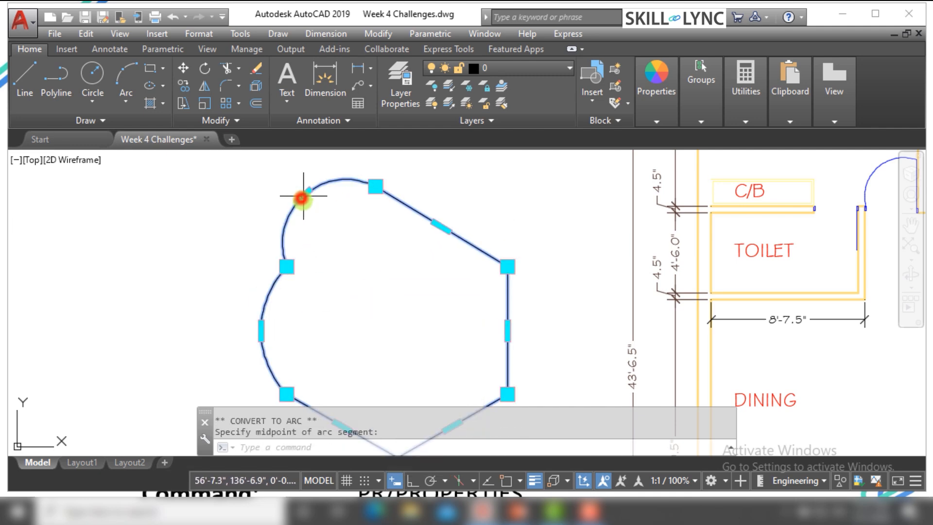
key(Escape)
key(Escape)
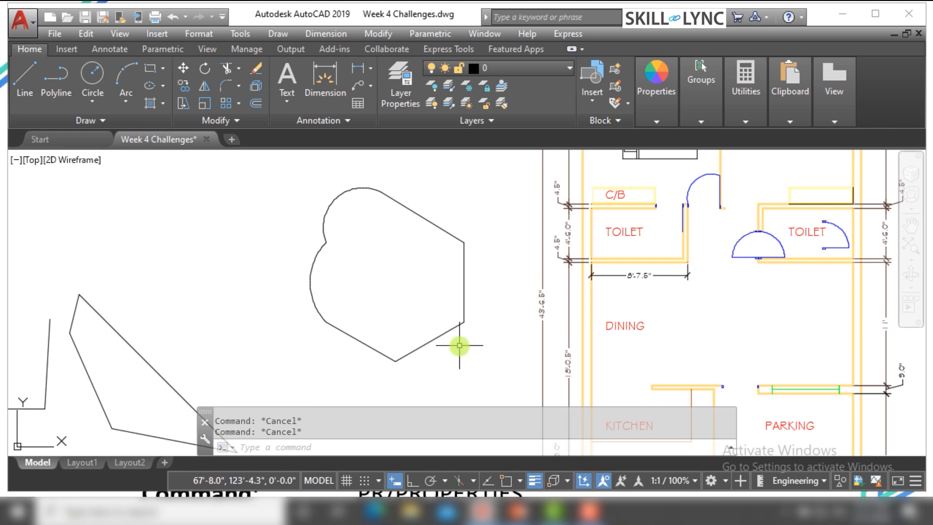
Stretch the hexagon's bottom vertex upward into the shape, forming an inward notch, and clear the selection
click(459, 345)
click(395, 308)
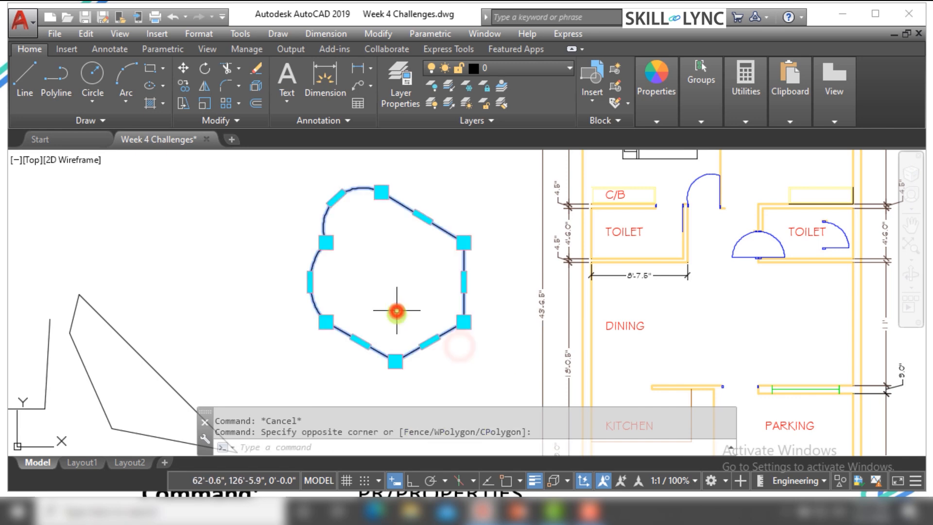
click(395, 360)
click(390, 287)
key(Escape)
Erase the reshaped hexagon together with the irregular polygon and the open polyline beside the floor plan
click(396, 302)
click(370, 277)
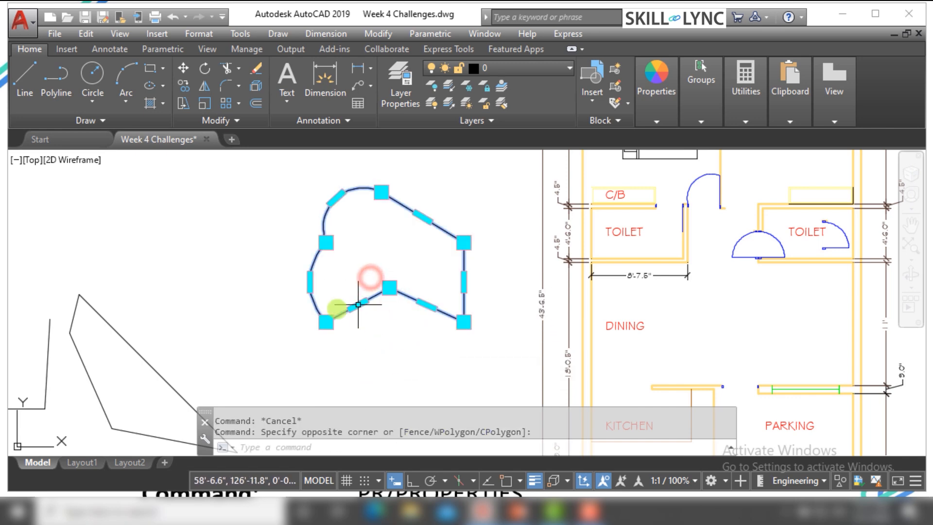
scroll(333, 308, down, 7)
scroll(317, 331, up, 2)
click(390, 350)
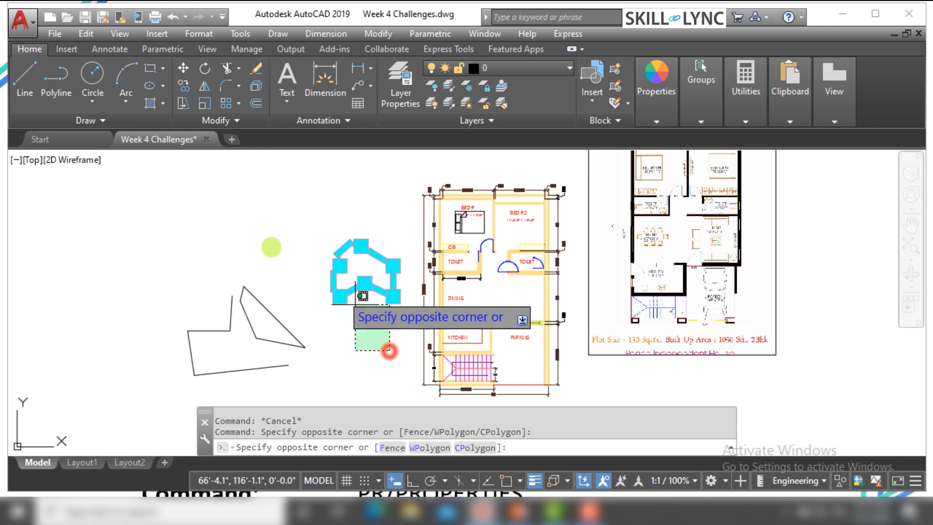
click(156, 242)
text(E)
key(Return)
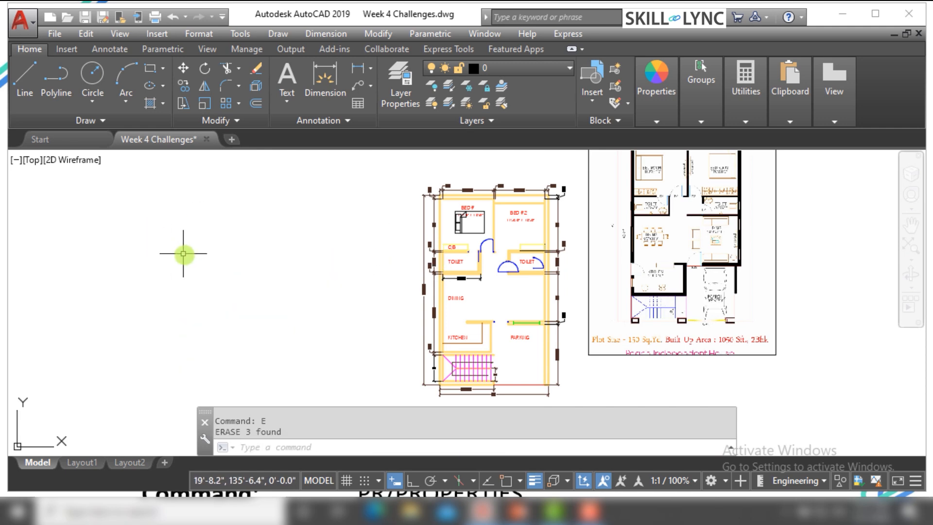
key(Escape)
Try to extend the right toilet's lower wall by moving its separate end line with the midpoint grip, and undo it
scroll(499, 274, up, 2)
scroll(499, 273, up, 8)
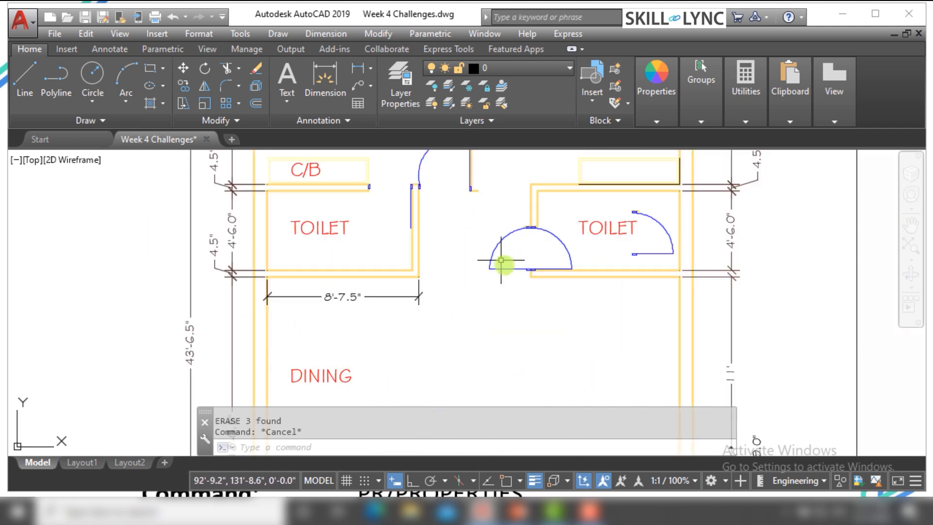
scroll(662, 289, up, 2)
click(519, 298)
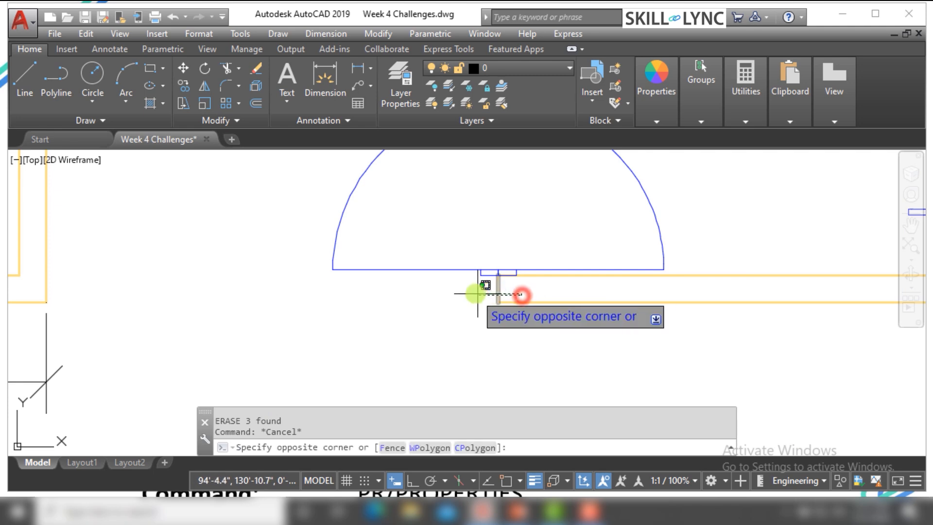
click(473, 292)
click(583, 330)
click(569, 283)
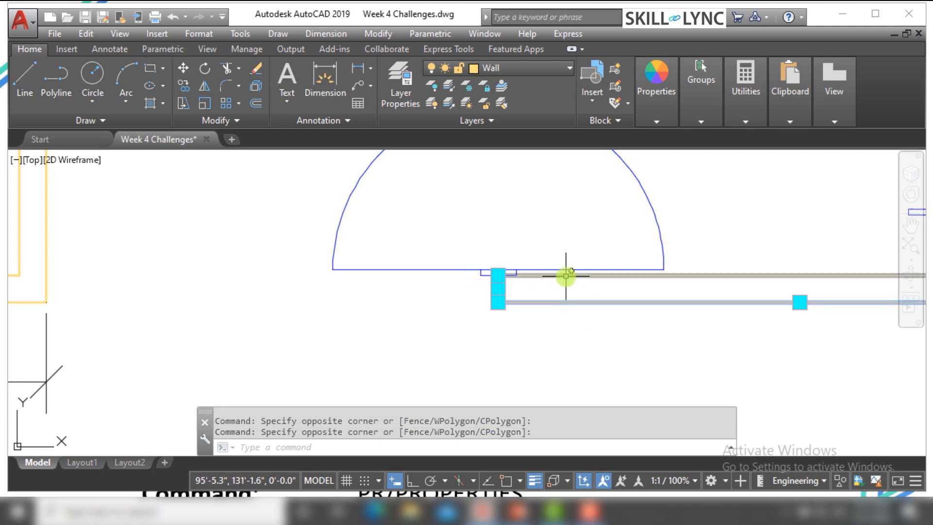
click(565, 272)
scroll(482, 284, up, 2)
scroll(483, 283, up, 2)
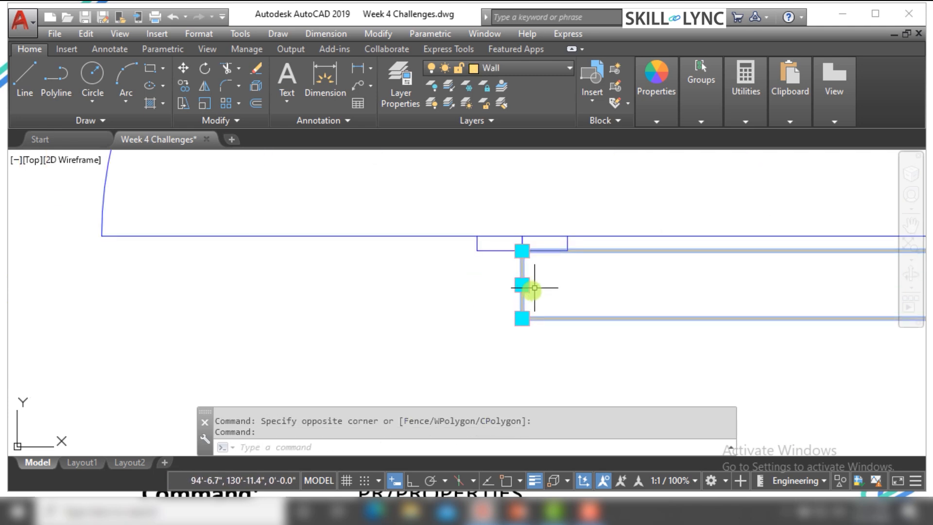
click(522, 284)
click(254, 289)
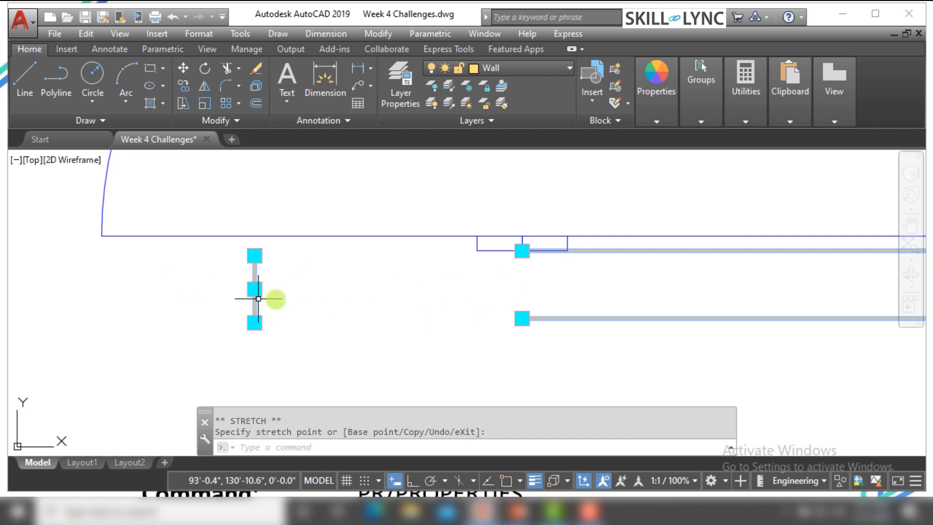
key(ctrl+z)
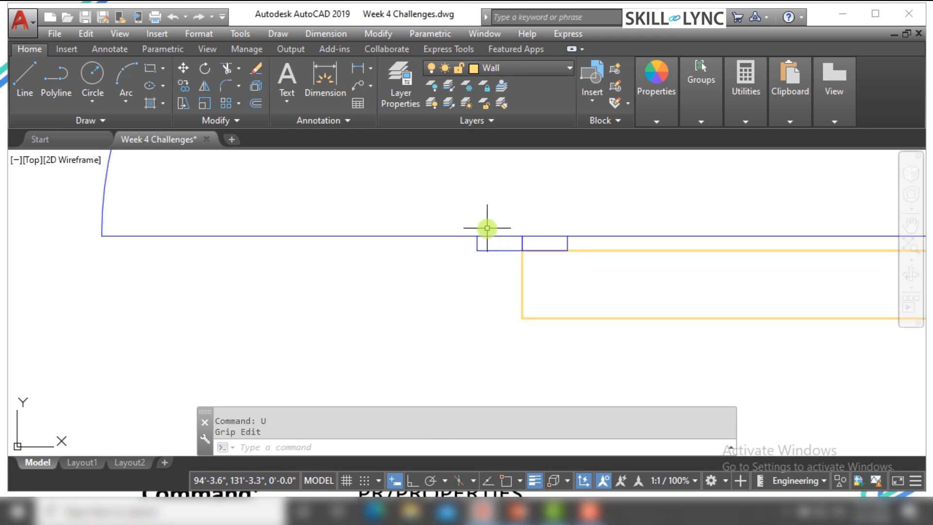
key(Escape)
Join the upper, end and lower lines of the right toilet's bottom wall with the JOIN command
text(JO)
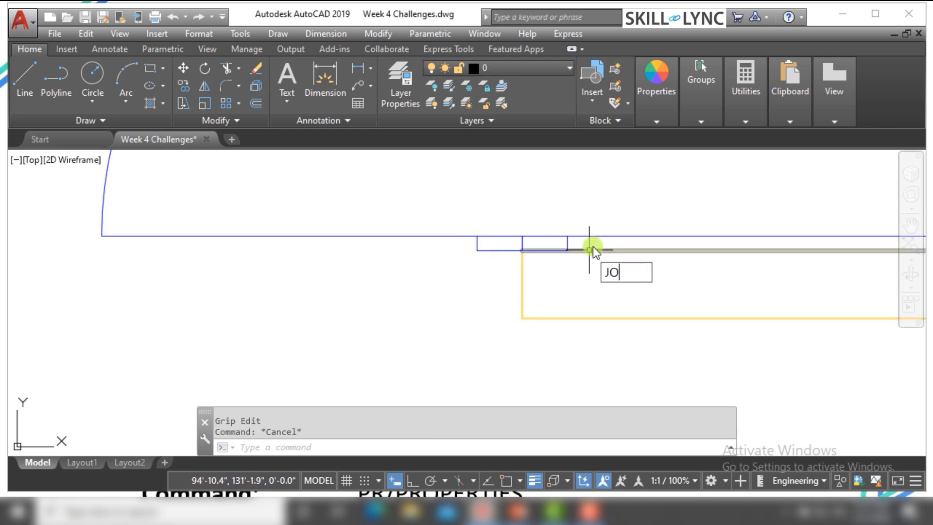
text(IN)
key(Return)
click(603, 250)
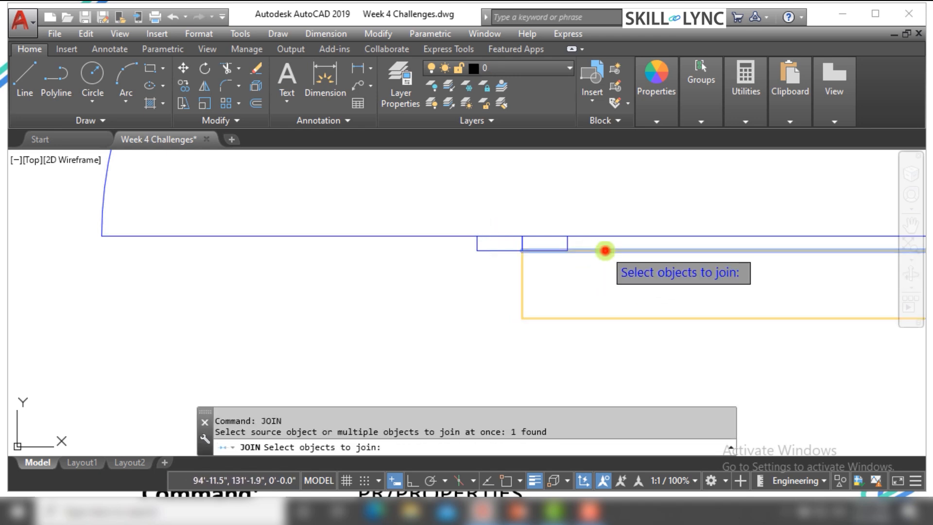
click(523, 282)
click(554, 319)
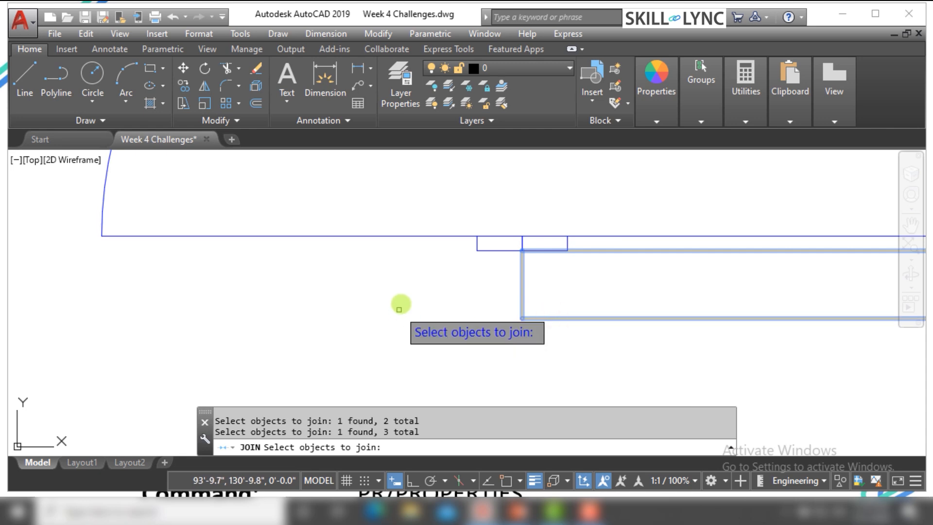
right_click(399, 310)
Stretch the joined wall's end horizontally left with Ortho on, nearly to the door arc's left end, and clear the selection
click(527, 283)
click(500, 298)
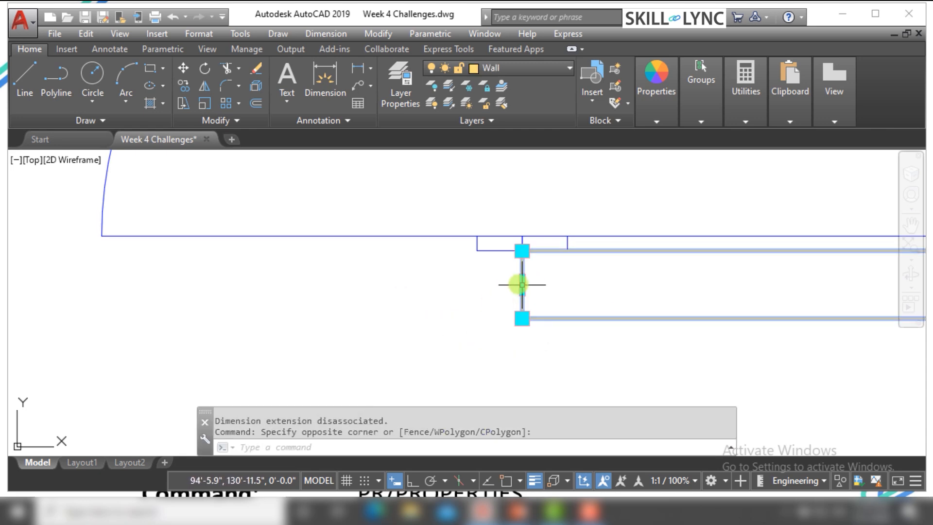
click(522, 284)
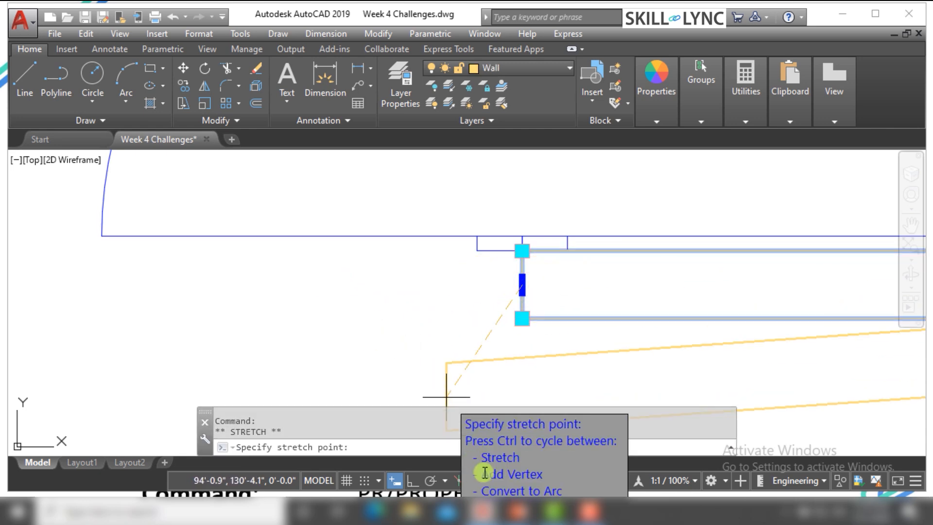
click(412, 480)
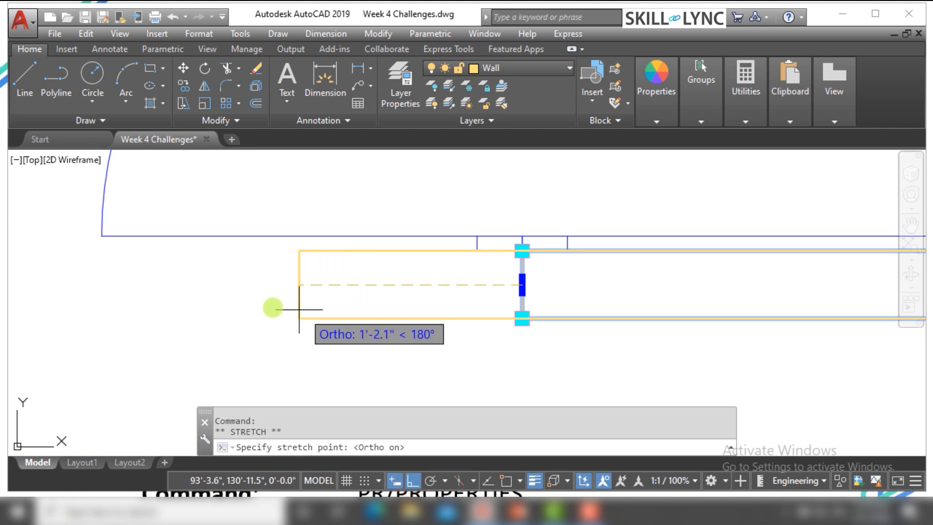
click(112, 305)
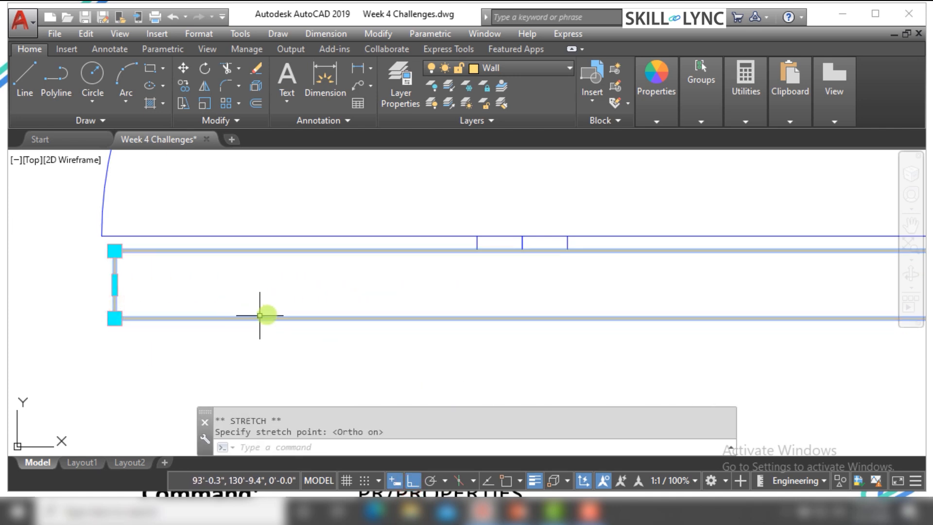
scroll(350, 333, down, 9)
key(Escape)
key(Escape)
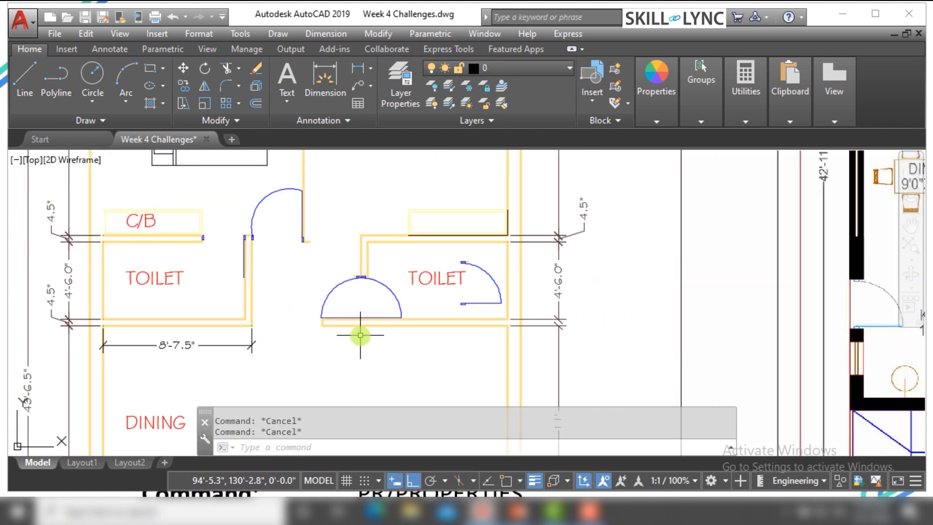
scroll(322, 353, down, 2)
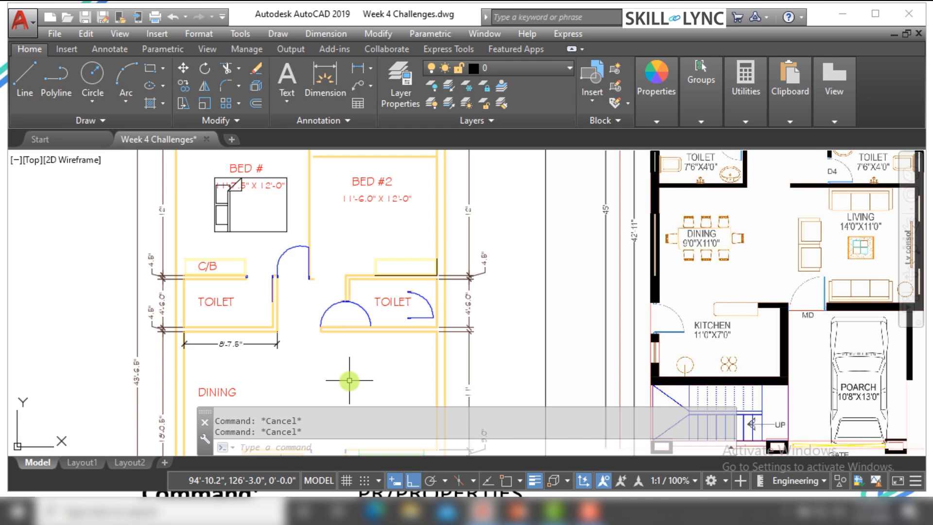
Shorten the 8'-7.5" dimension below the left toilet by stretching its right extension line origin horizontally to the left
scroll(255, 364, up, 4)
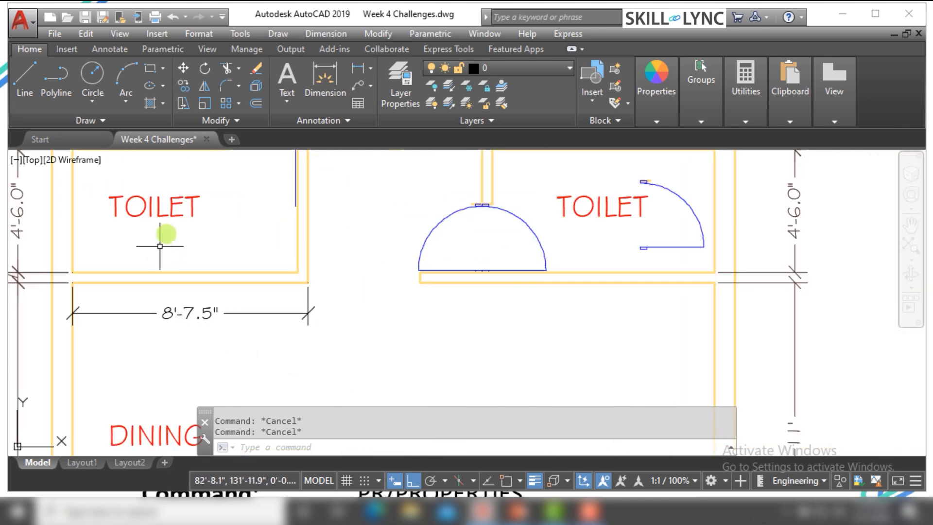
click(192, 204)
click(164, 222)
click(286, 350)
click(252, 305)
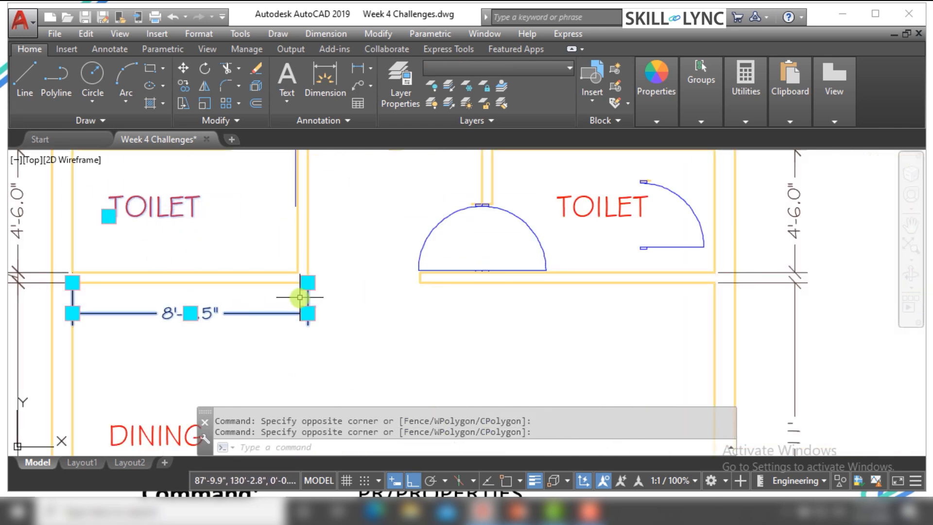
scroll(301, 297, up, 3)
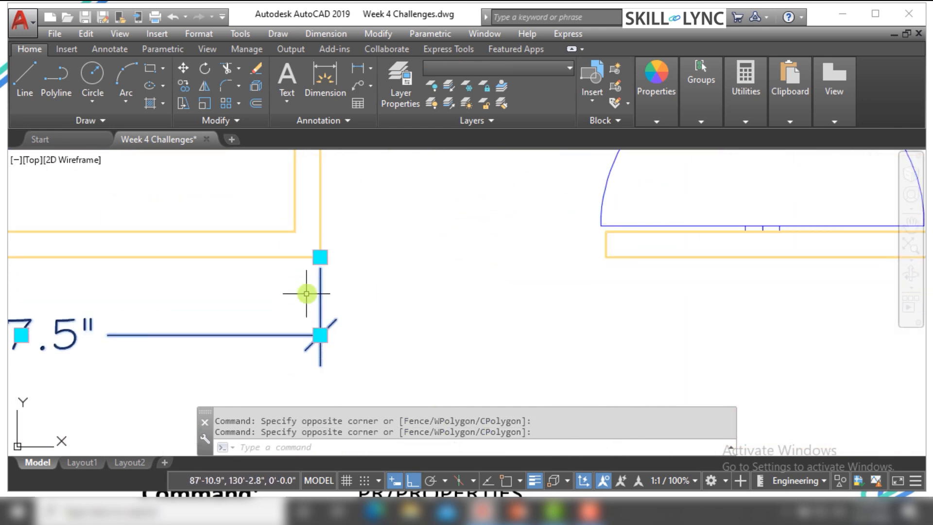
click(321, 259)
scroll(308, 267, down, 5)
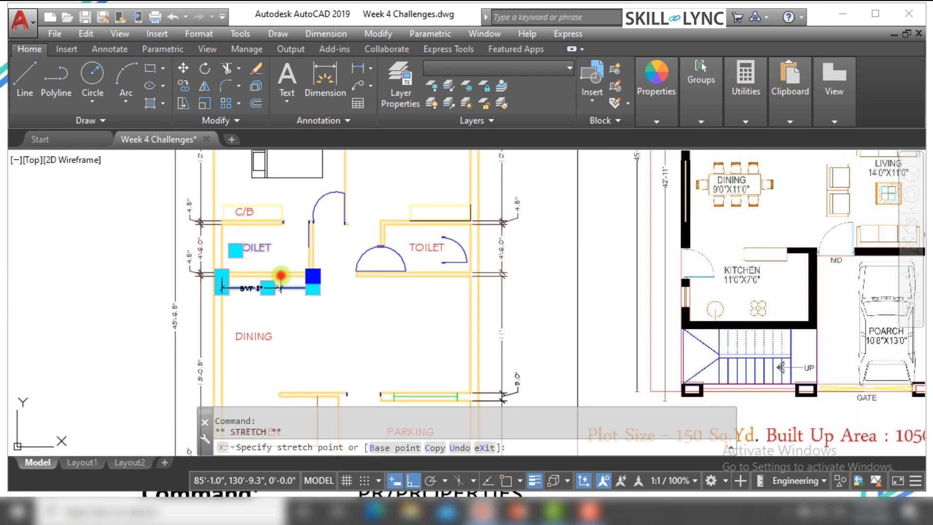
click(281, 275)
scroll(289, 277, up, 4)
scroll(230, 312, down, 4)
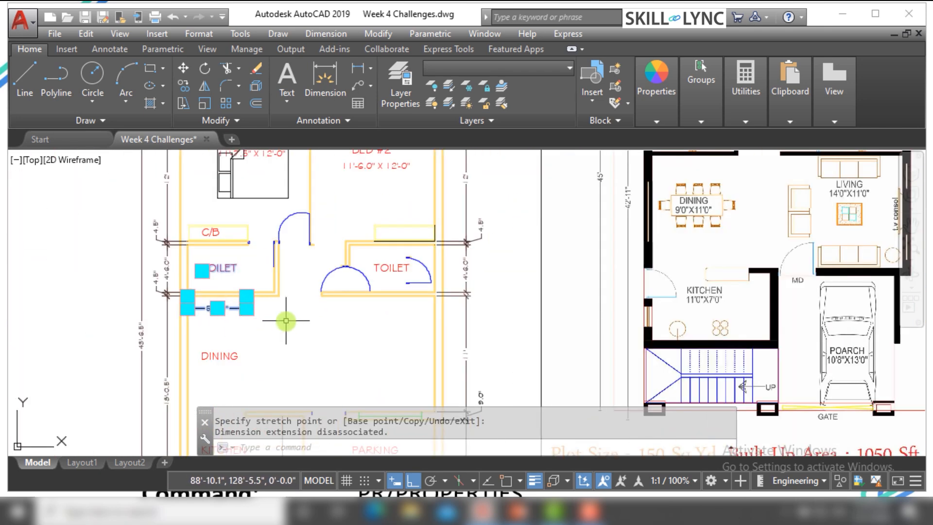
Clear the selection of the shortened dimension below the left toilet
key(Escape)
key(Escape)
scroll(277, 315, up, 2)
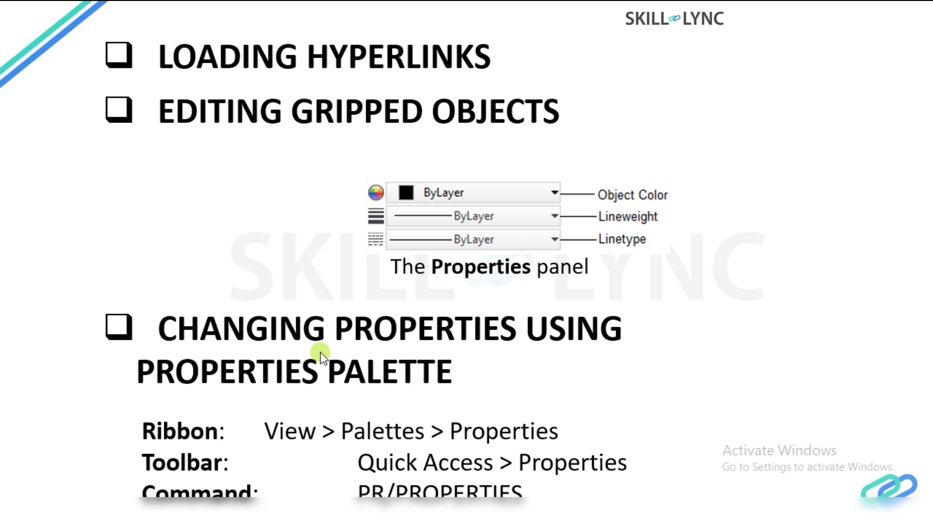
key(Right)
key(Right)
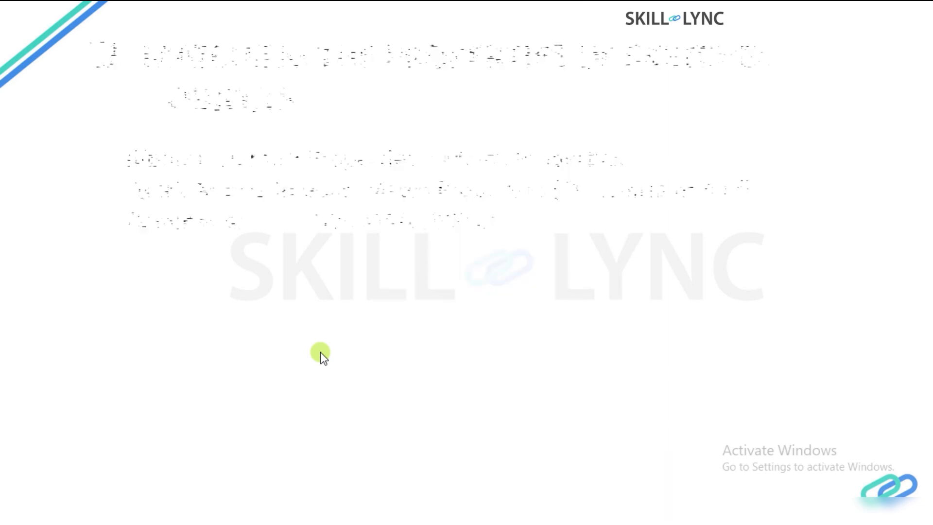
key(Right)
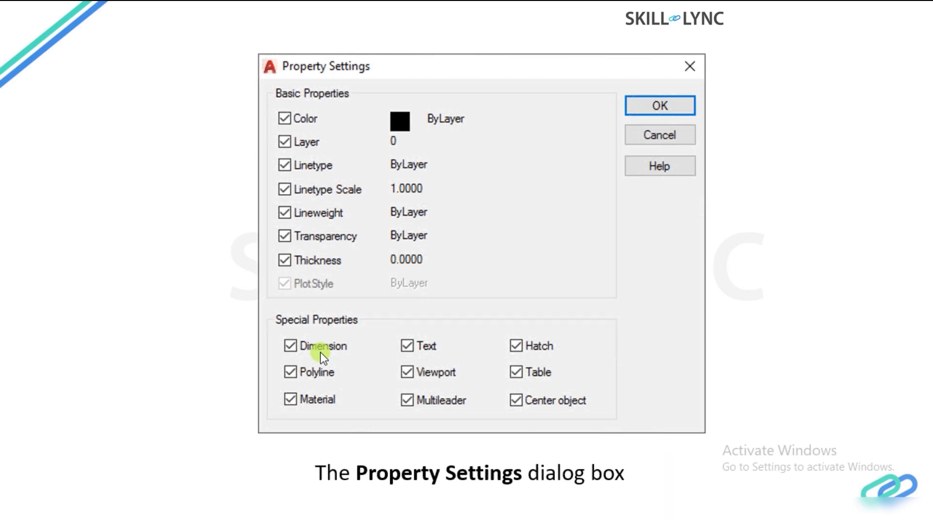
key(Right)
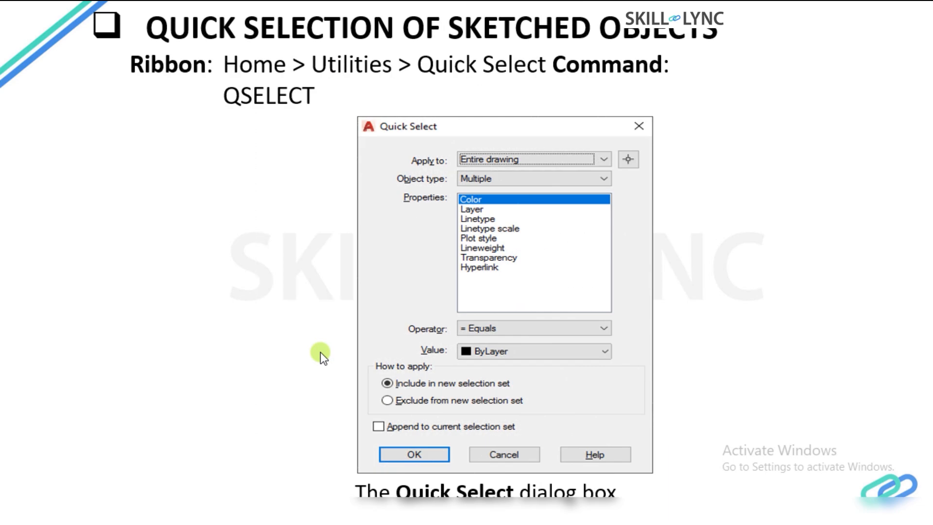
key(Right)
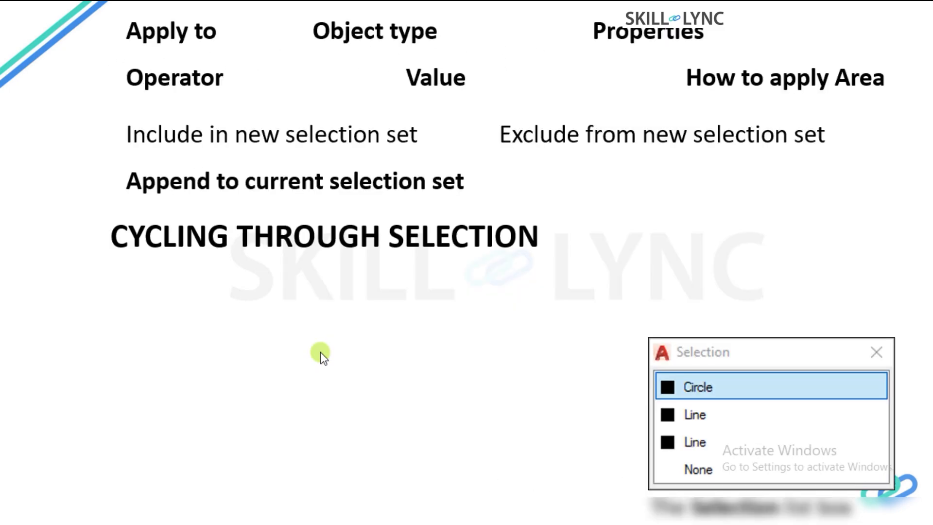
key(Left)
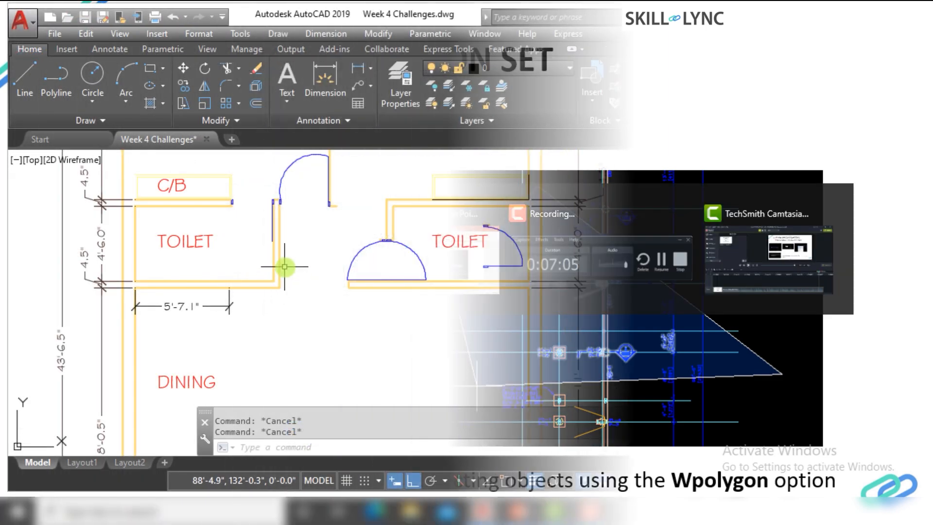
Draw a single slanted line freehand in the empty area left of the floor plan, with Ortho turned off
scroll(424, 286, down, 5)
scroll(219, 270, up, 3)
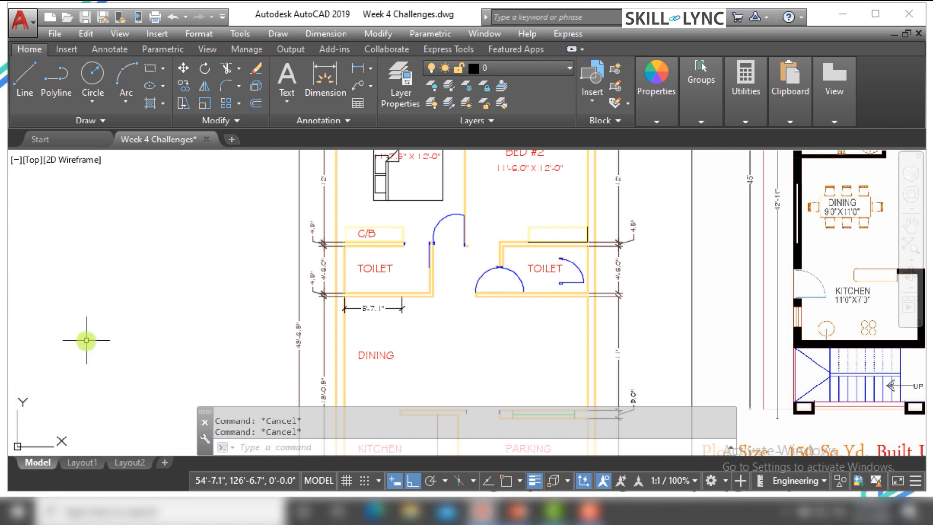
key(Escape)
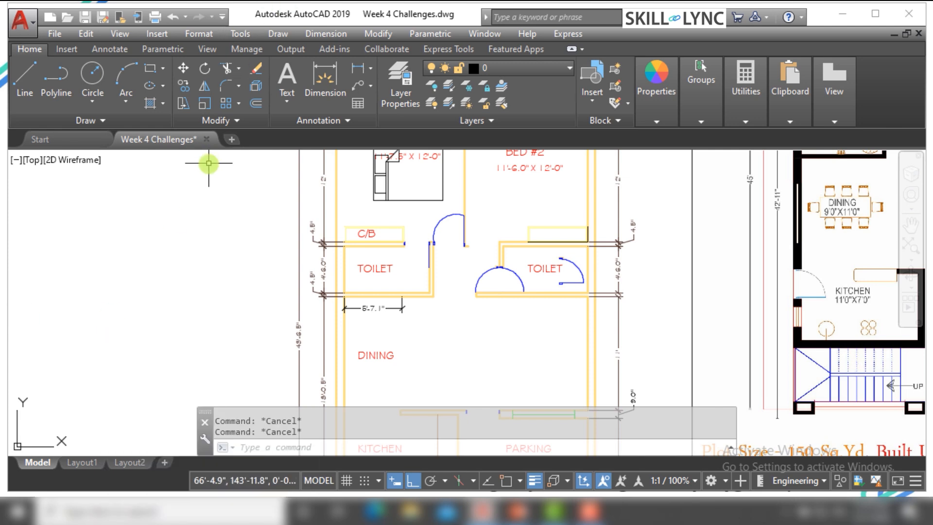
text(L)
key(Return)
click(77, 314)
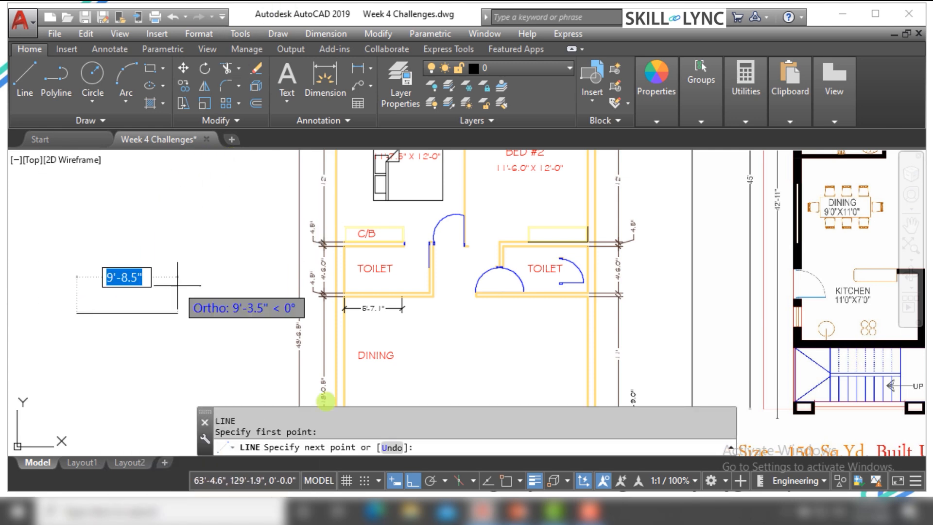
click(414, 481)
click(159, 177)
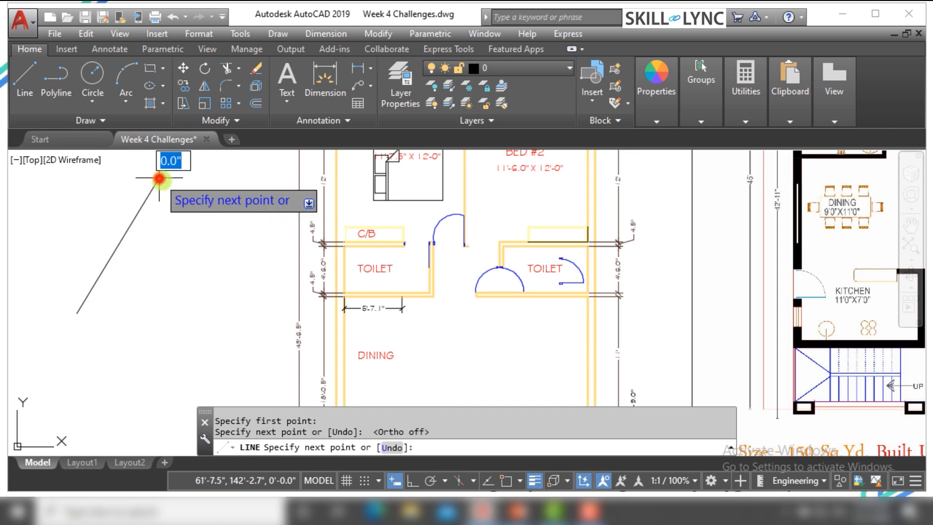
key(Escape)
key(Escape)
key(Escape)
Draw a second slanted line freehand between the first line and the floor plan
text(L)
key(Return)
click(218, 192)
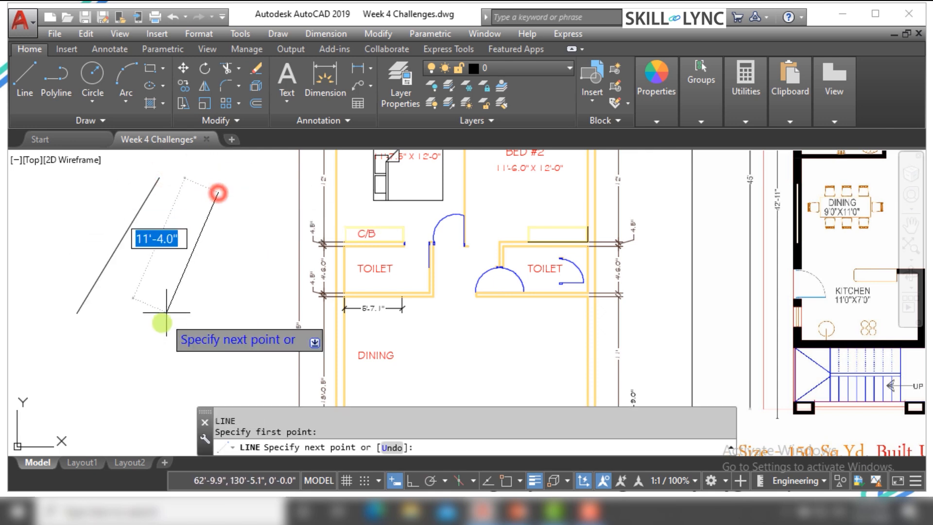
click(161, 327)
key(Escape)
scroll(133, 225, up, 2)
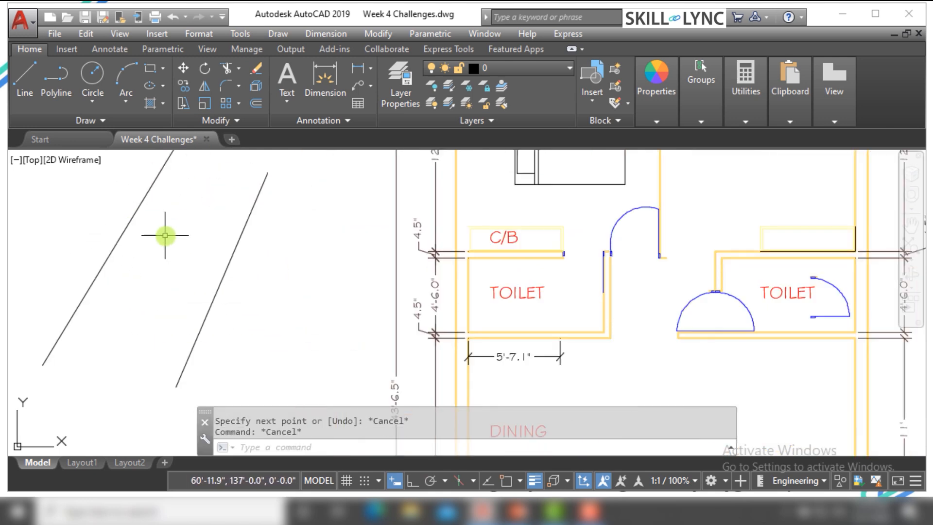
click(163, 233)
click(110, 203)
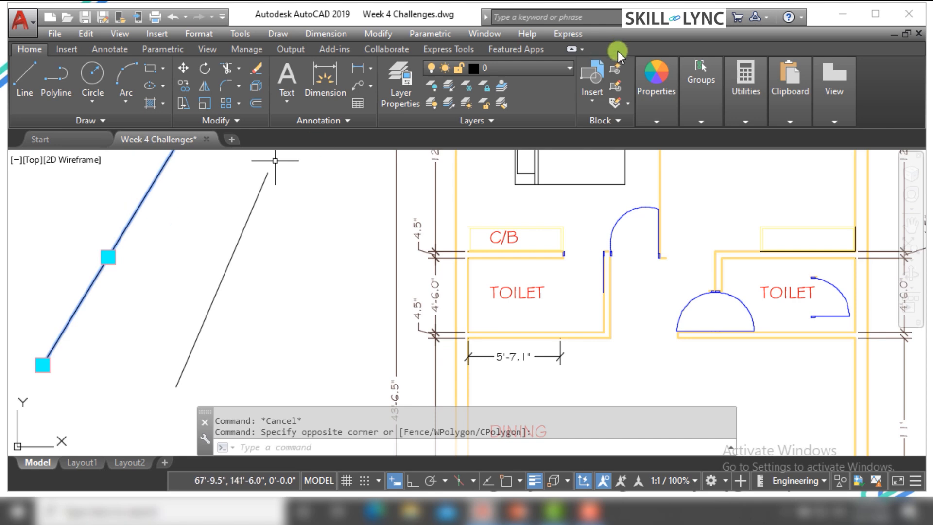
click(317, 236)
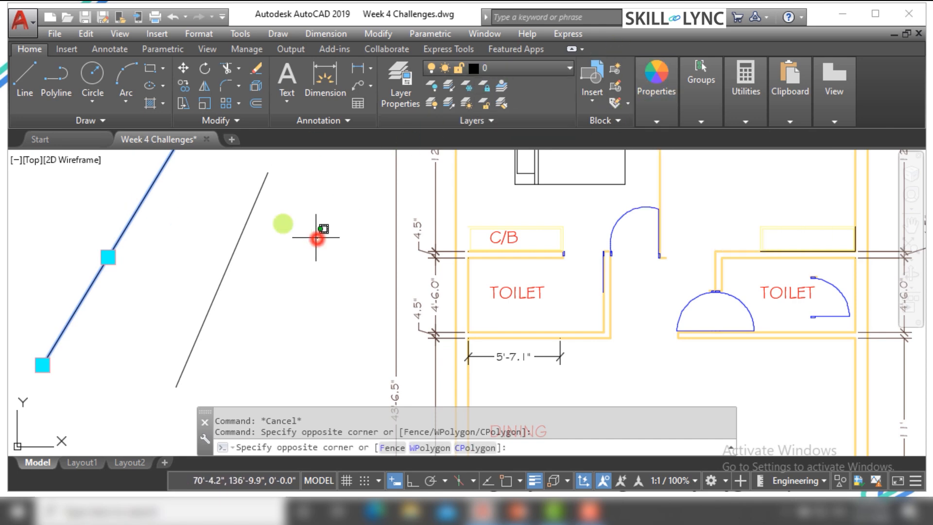
click(111, 179)
key(Escape)
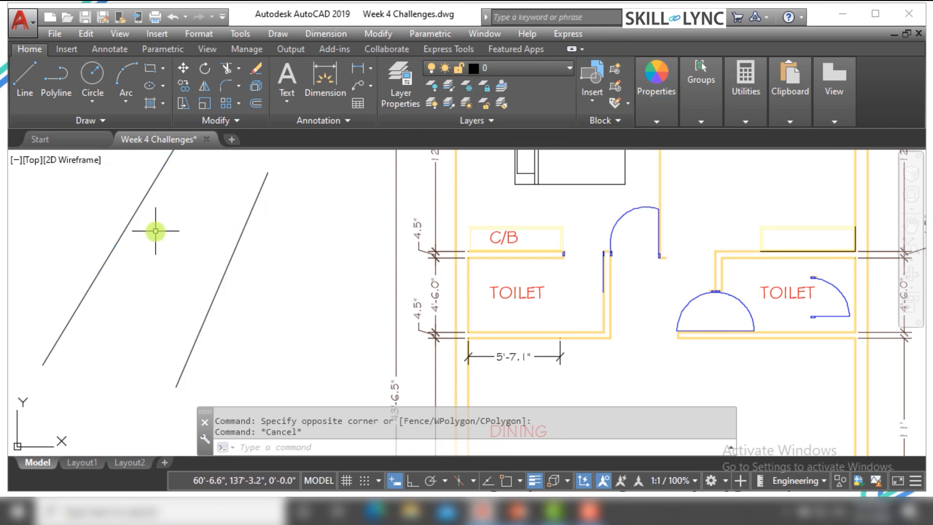
key(Escape)
click(156, 231)
click(101, 162)
mouse_move(649, 108)
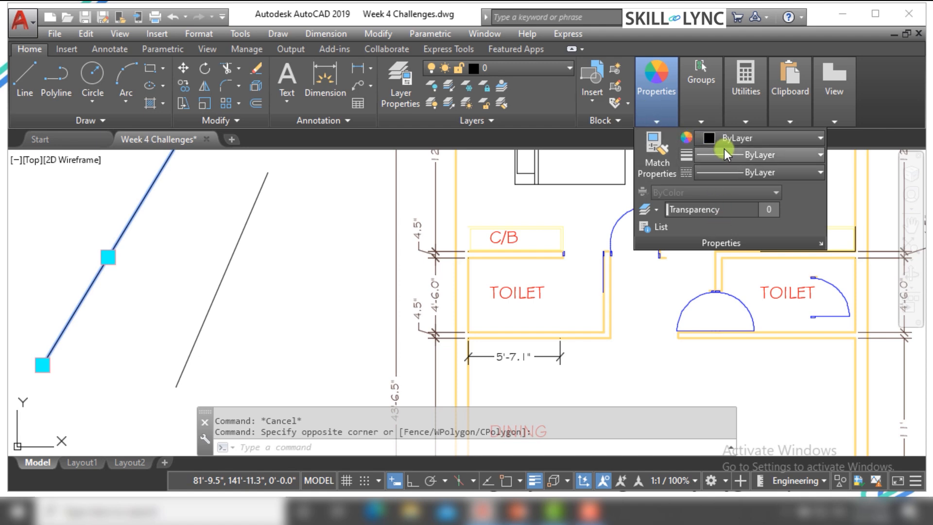
key(Escape)
key(Escape)
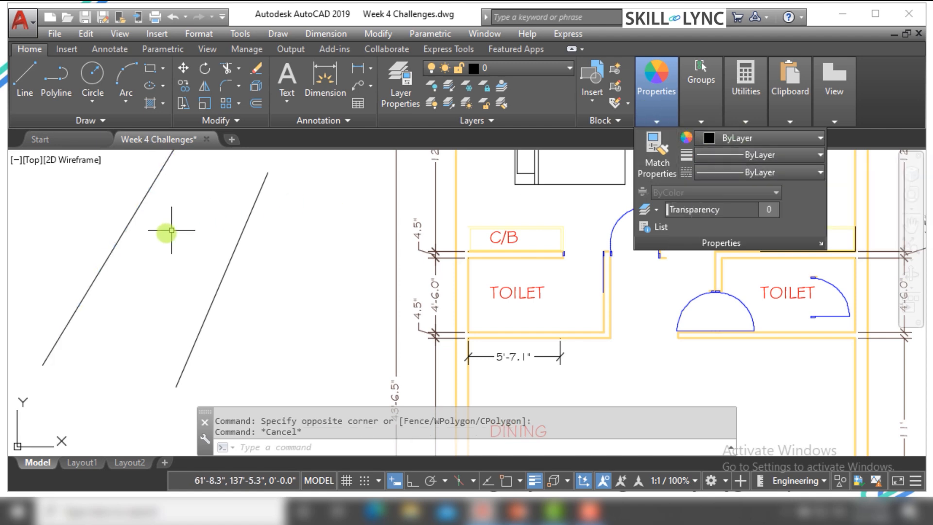
Set the object color of the left slanted line to red 237,31,36 and clear the selection
click(165, 233)
click(99, 186)
click(107, 203)
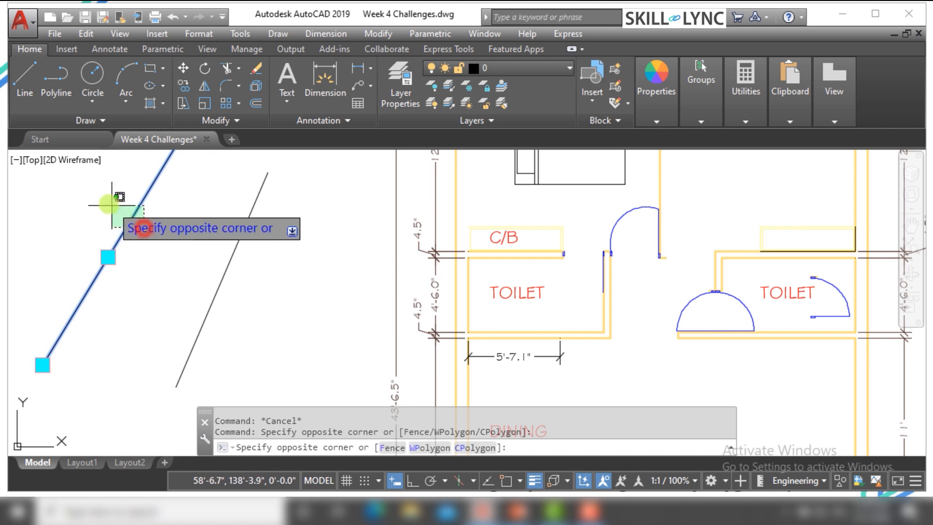
click(440, 155)
mouse_move(673, 99)
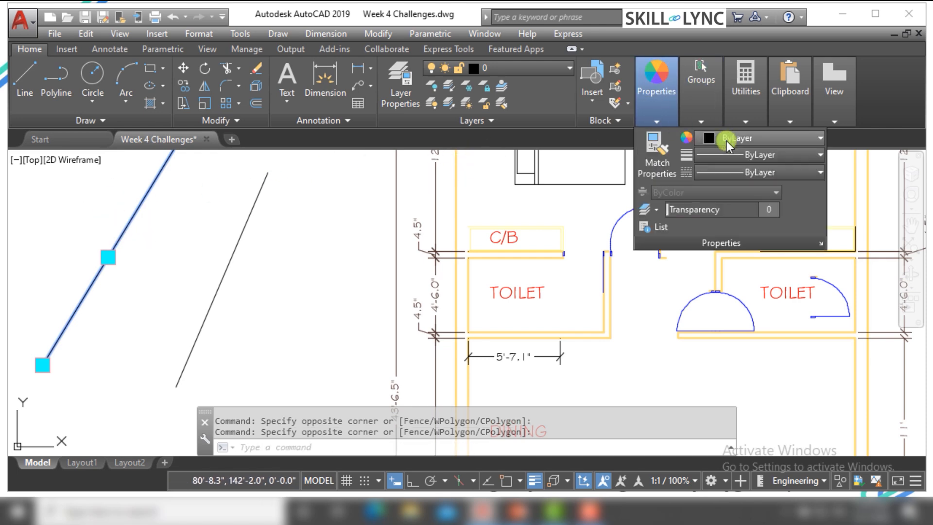
click(727, 142)
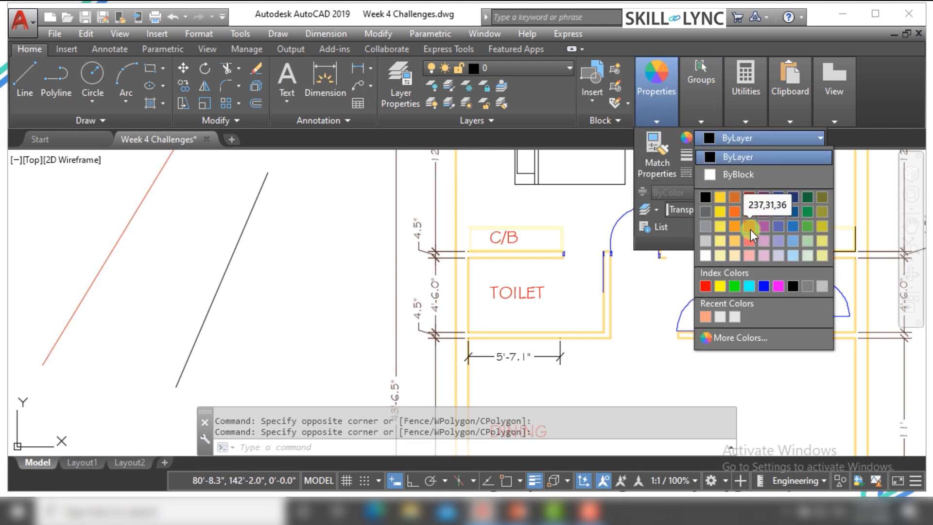
click(751, 229)
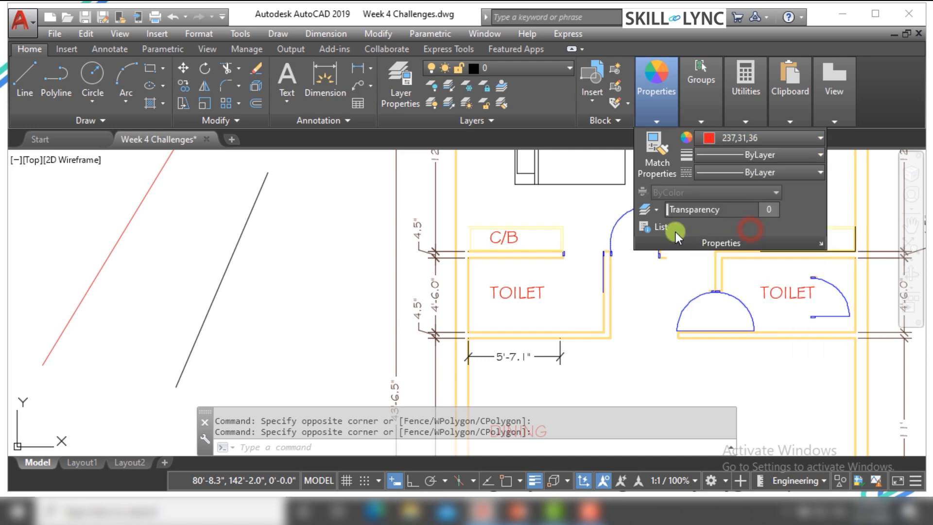
key(Escape)
key(Escape)
Set the object color of the right slanted line to blue 16,86,137 and clear the selection
click(269, 265)
click(227, 223)
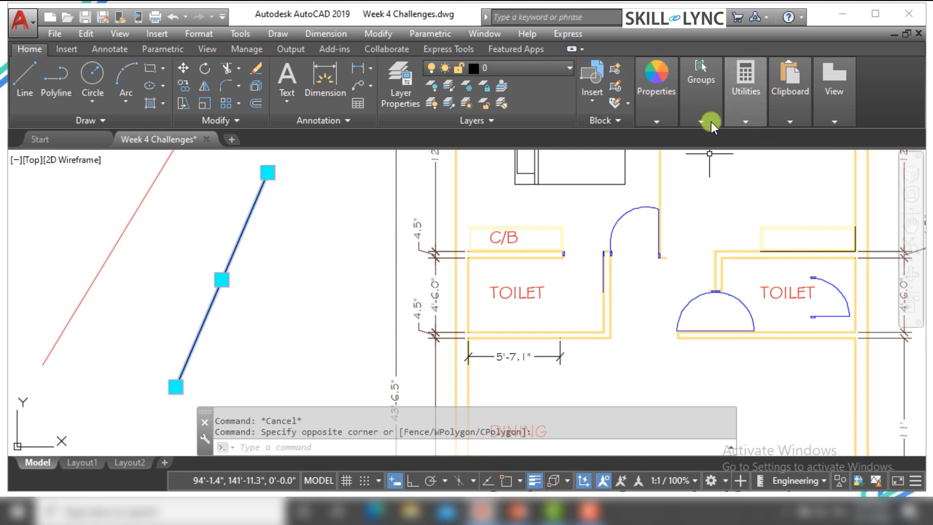
mouse_move(656, 117)
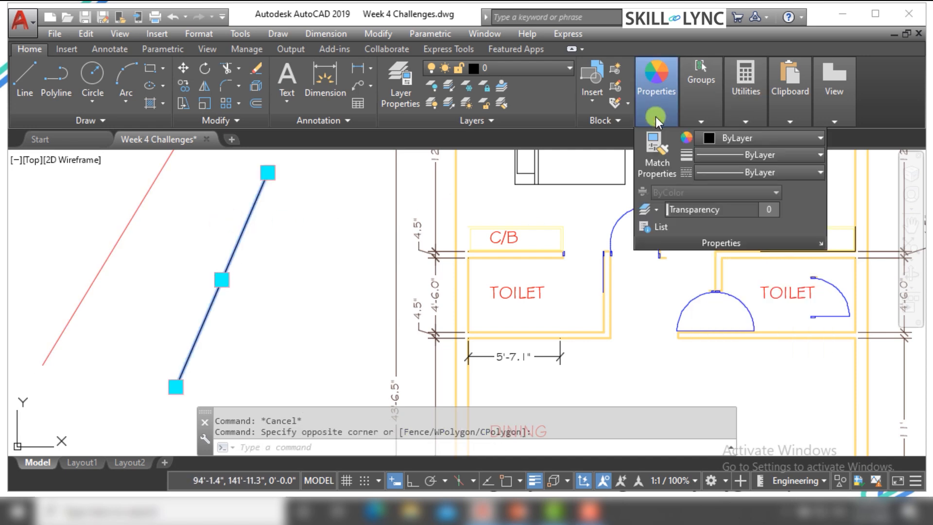
click(768, 138)
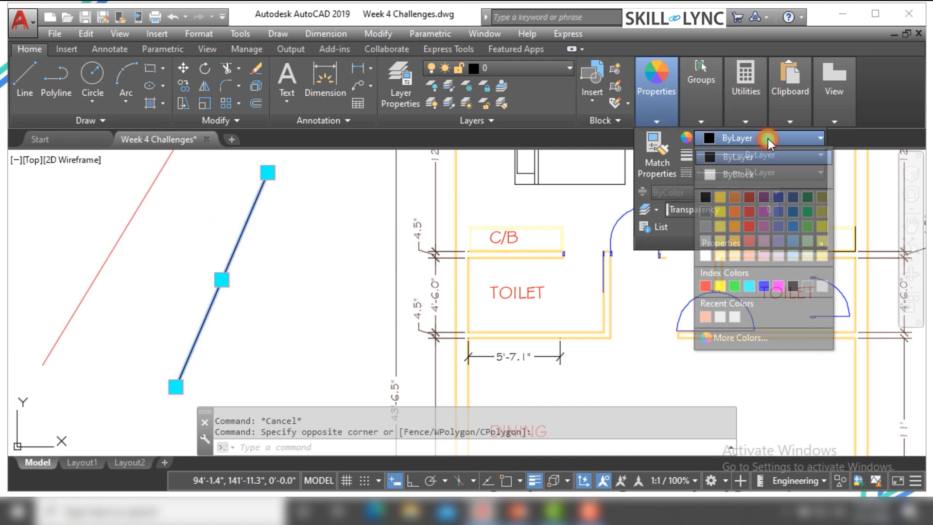
click(793, 211)
key(Escape)
click(140, 194)
key(Escape)
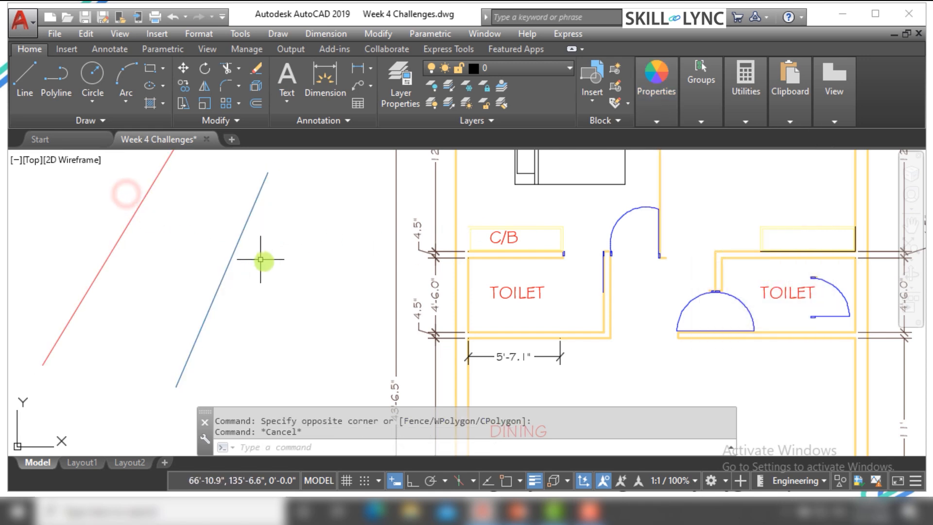
click(260, 261)
click(177, 208)
key(Escape)
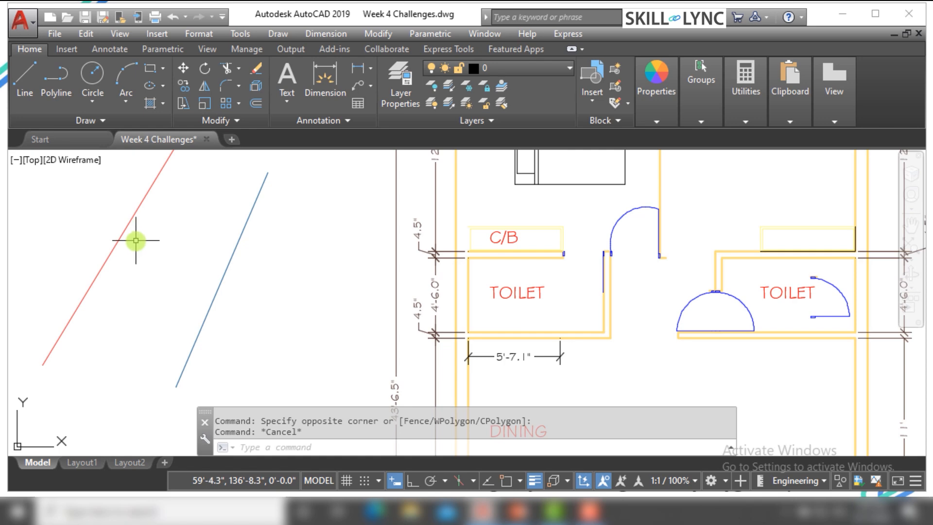
key(Escape)
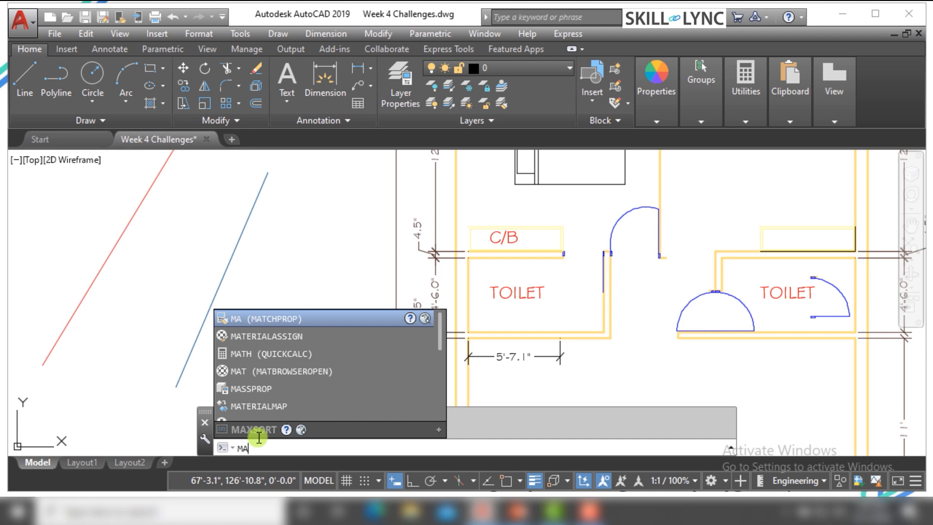
Copy the red left line's properties onto the blue right line with MATCHPROP and end the command
key(Return)
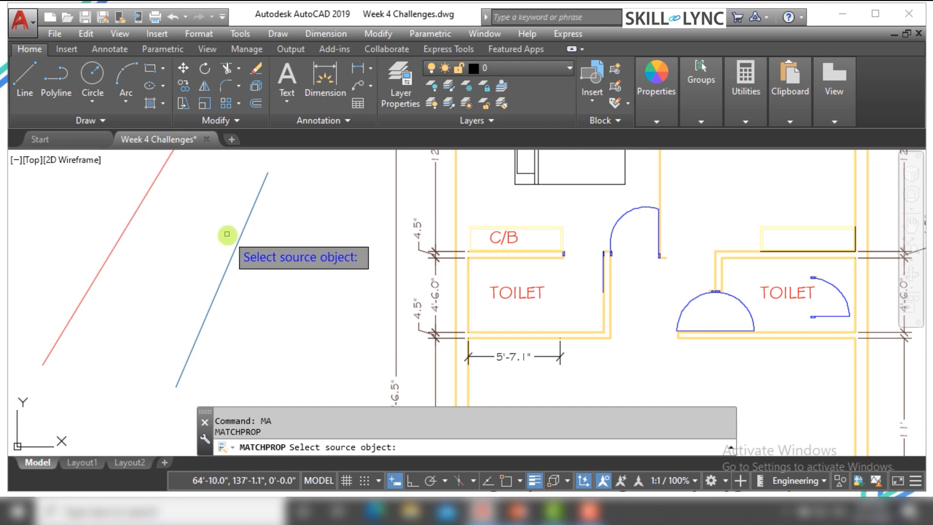
click(138, 203)
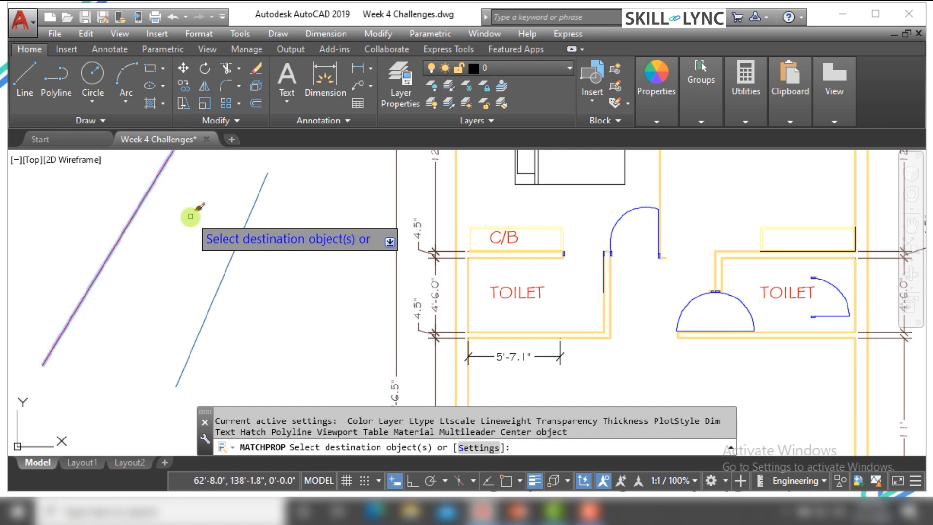
click(234, 252)
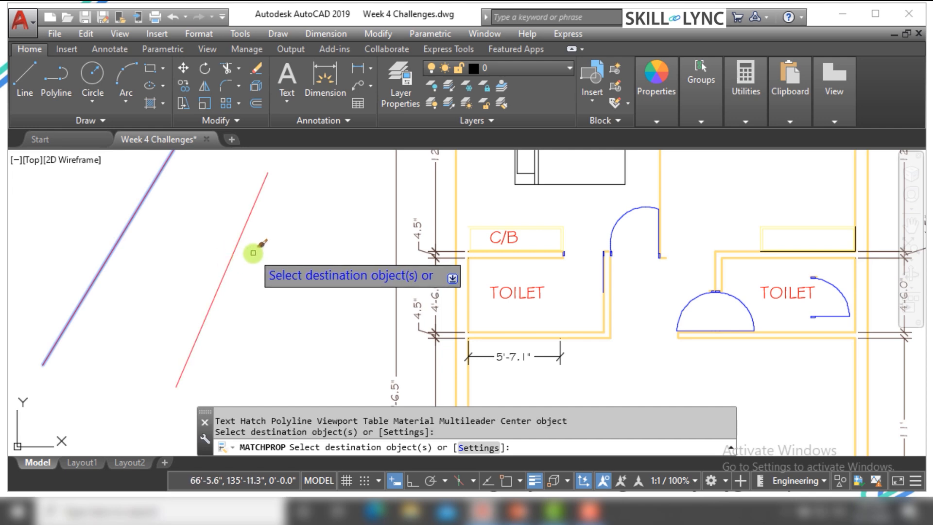
click(235, 252)
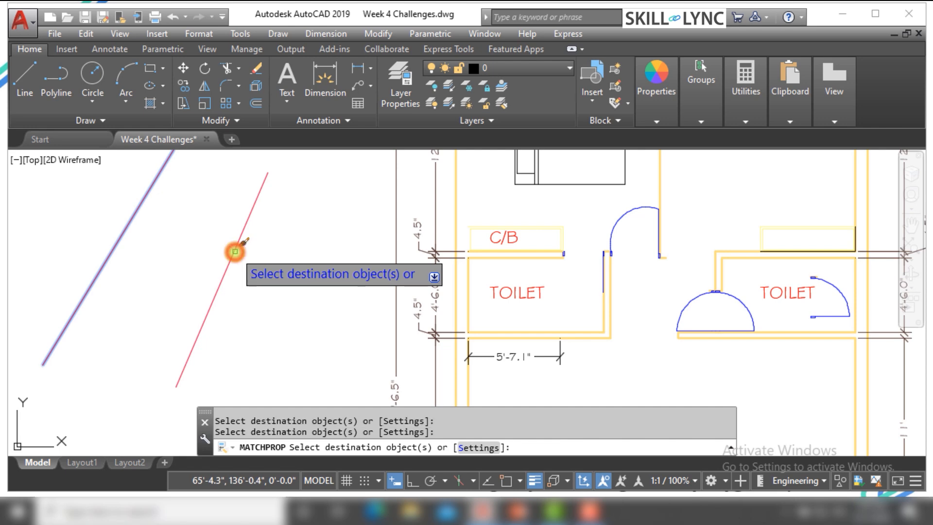
key(Escape)
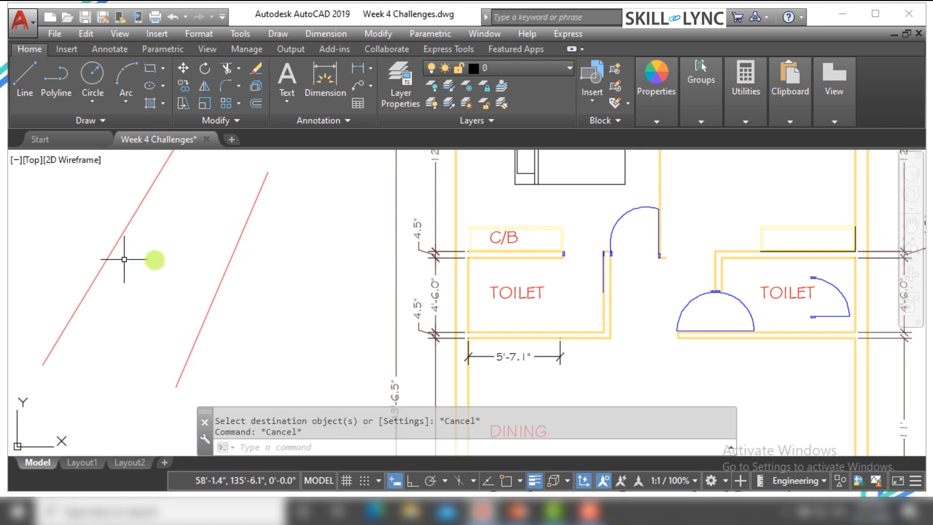
key(Escape)
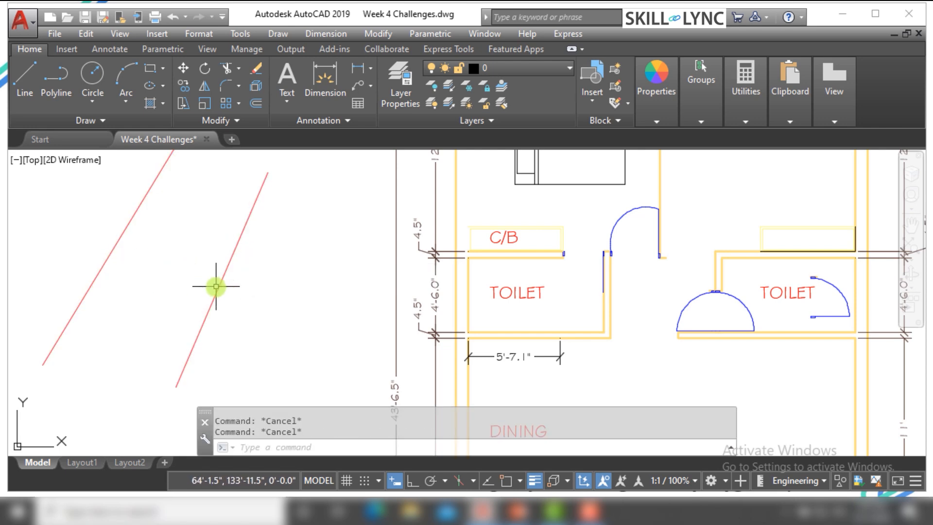
Set the object color of the right slanted line to olive yellow 200,201,45 and clear the selection
click(234, 290)
click(194, 261)
mouse_move(645, 92)
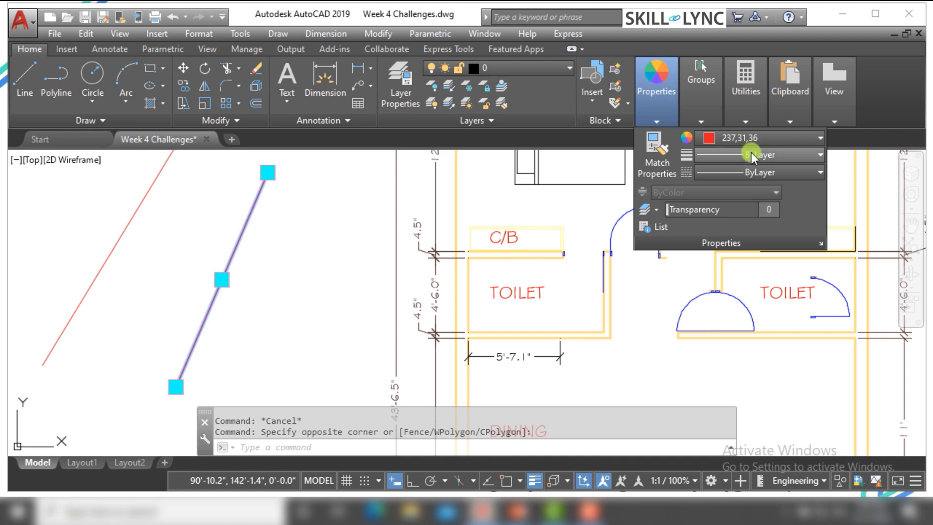
click(751, 138)
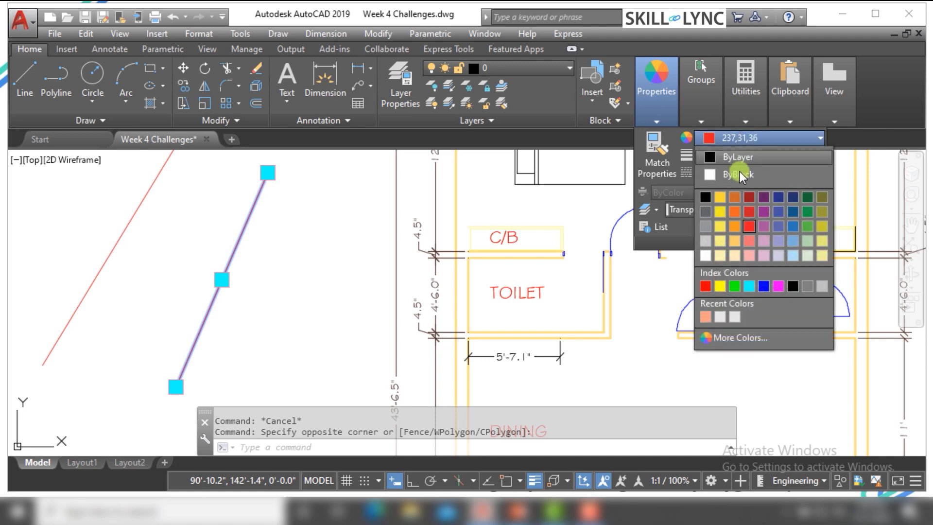
click(820, 231)
key(Escape)
text(M)
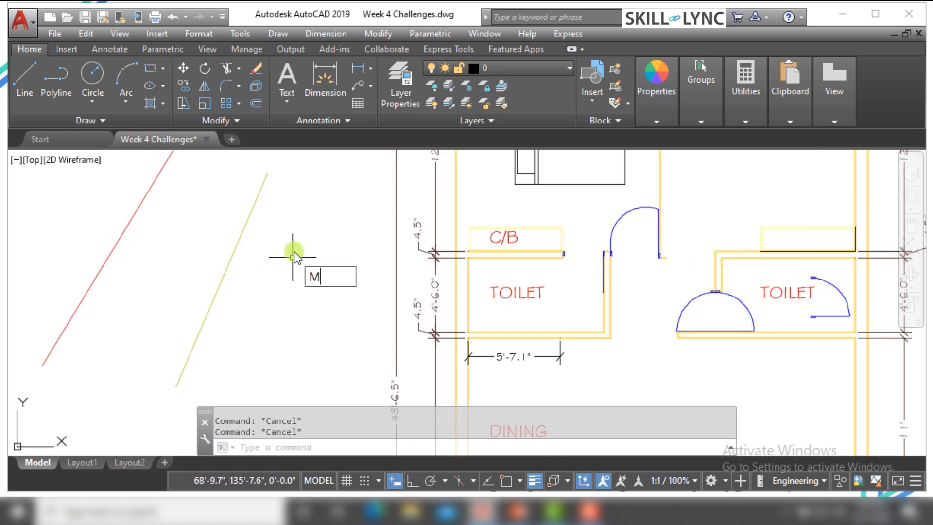
text(A)
key(Return)
click(229, 263)
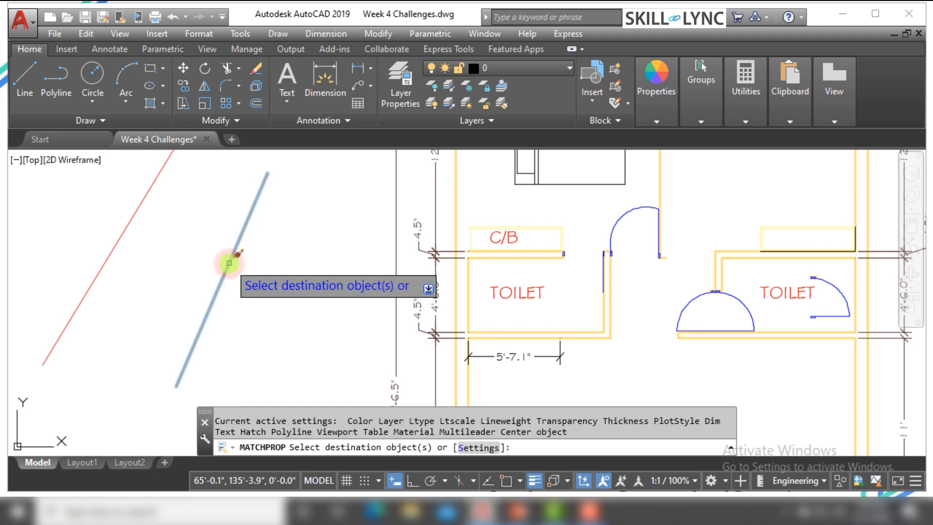
key(Escape)
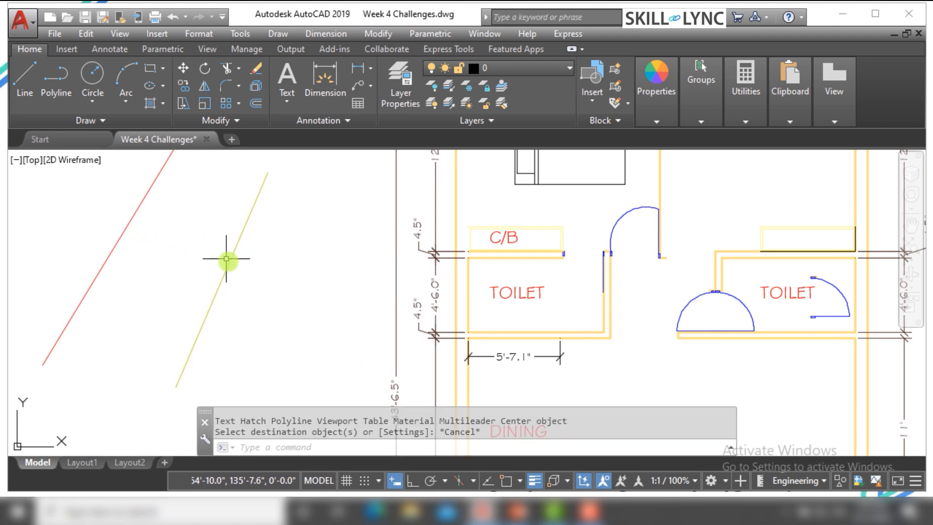
key(Escape)
Copy the yellow right line's properties onto the red left line with MATCHPROP and end the command
mouse_move(230, 262)
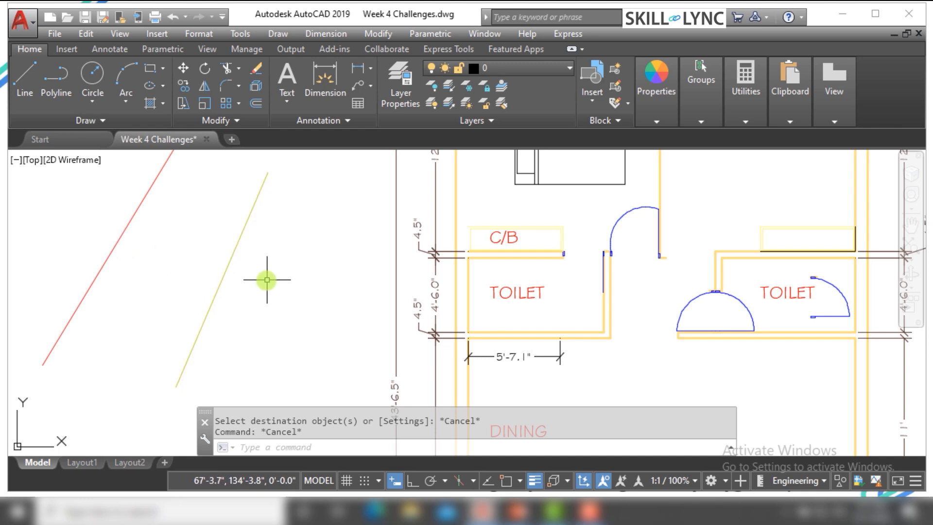
text(MA)
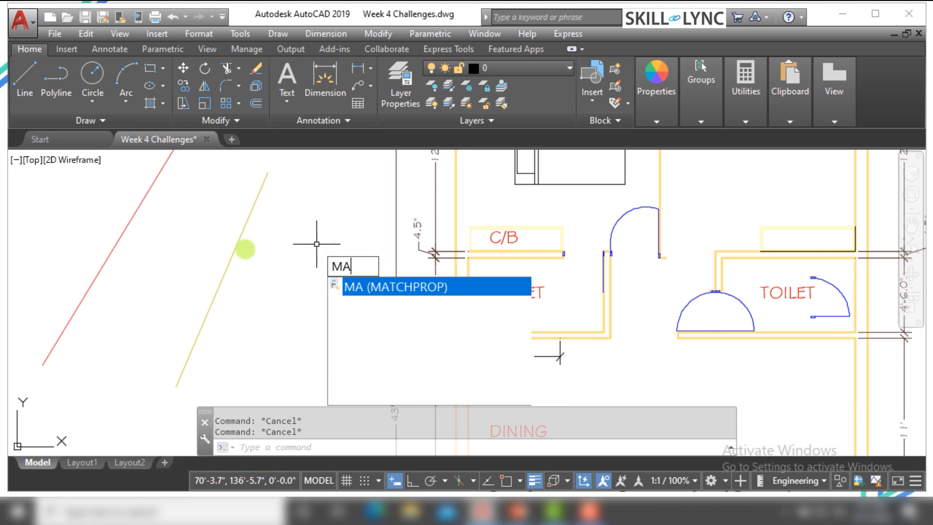
key(Return)
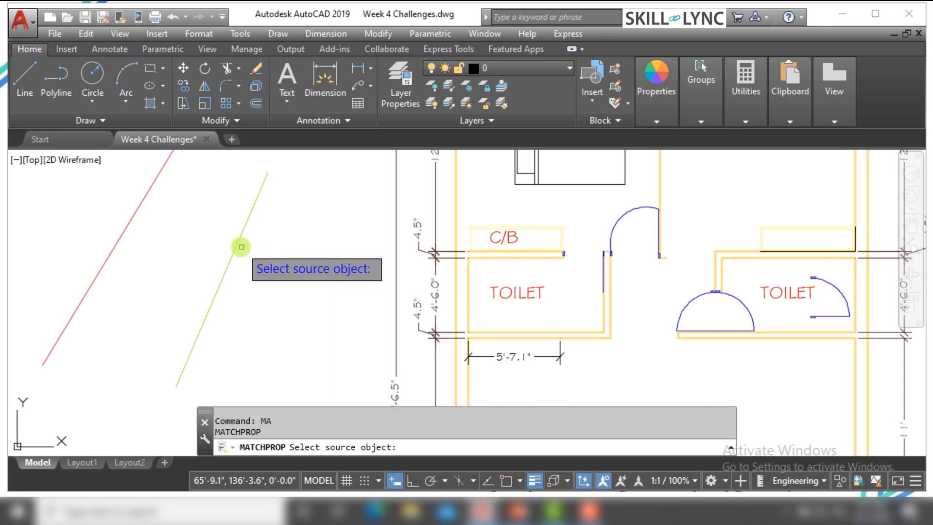
click(235, 243)
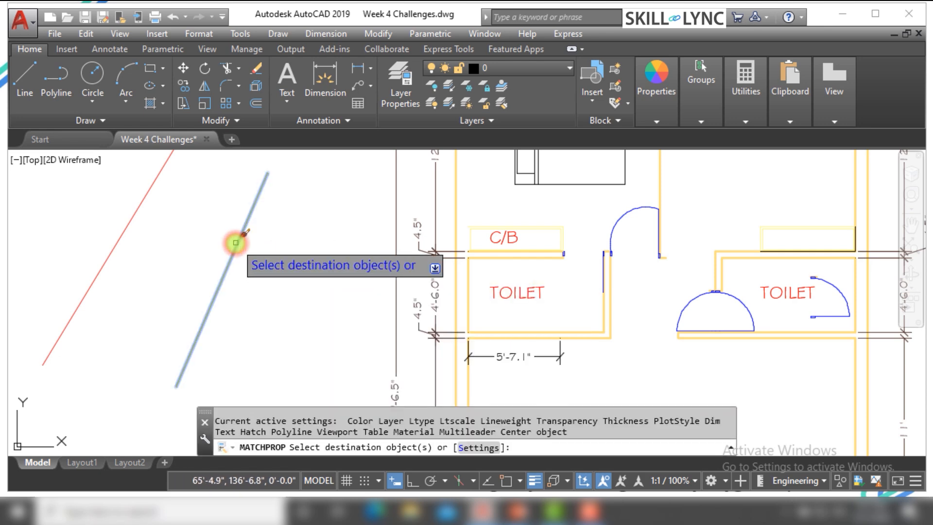
click(135, 212)
key(Escape)
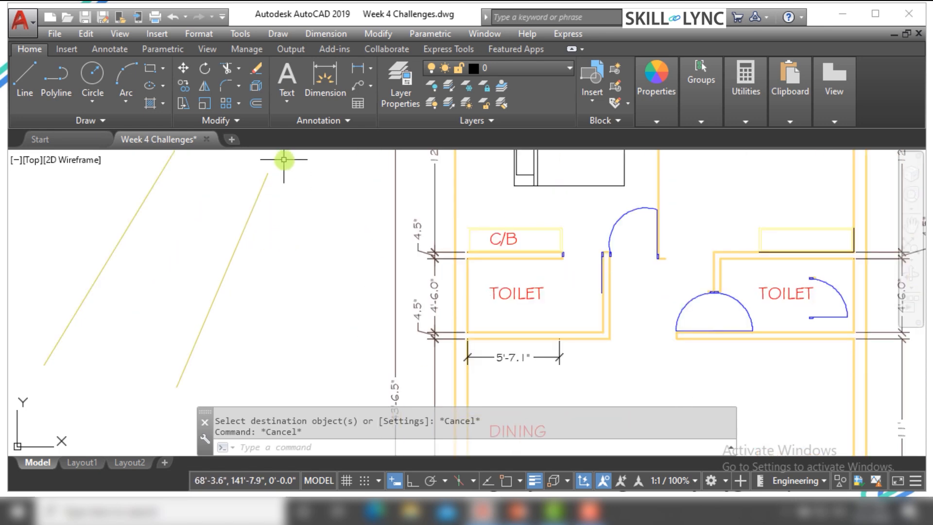
Set the object color of the right slanted line to red 205,32,39 and clear the selection
click(250, 258)
click(173, 243)
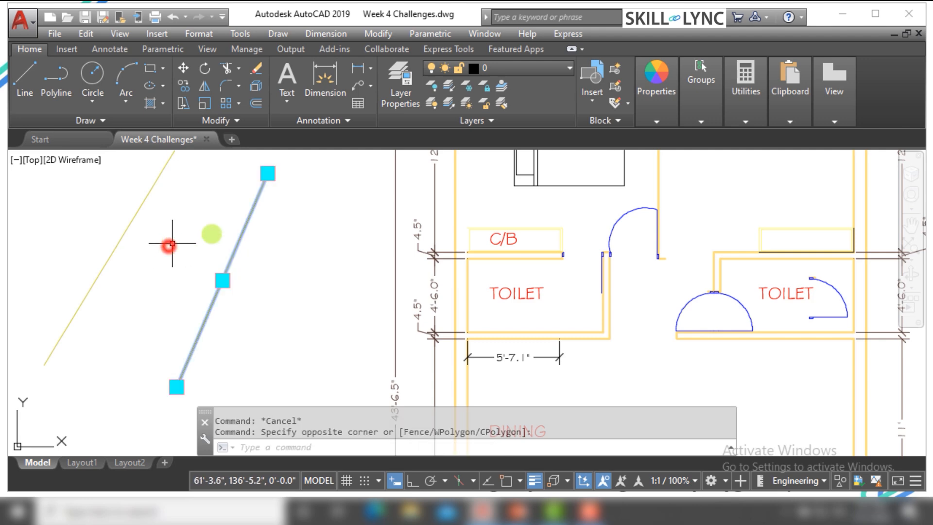
click(641, 108)
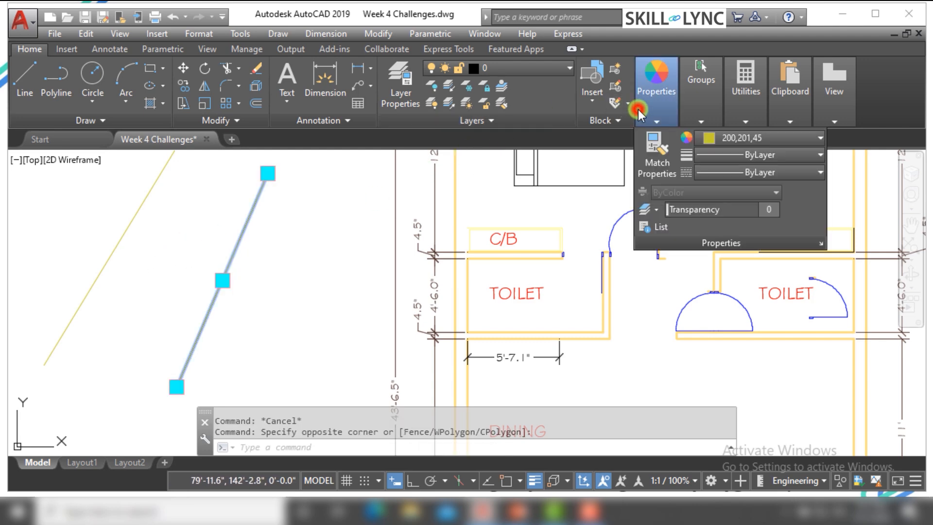
click(705, 144)
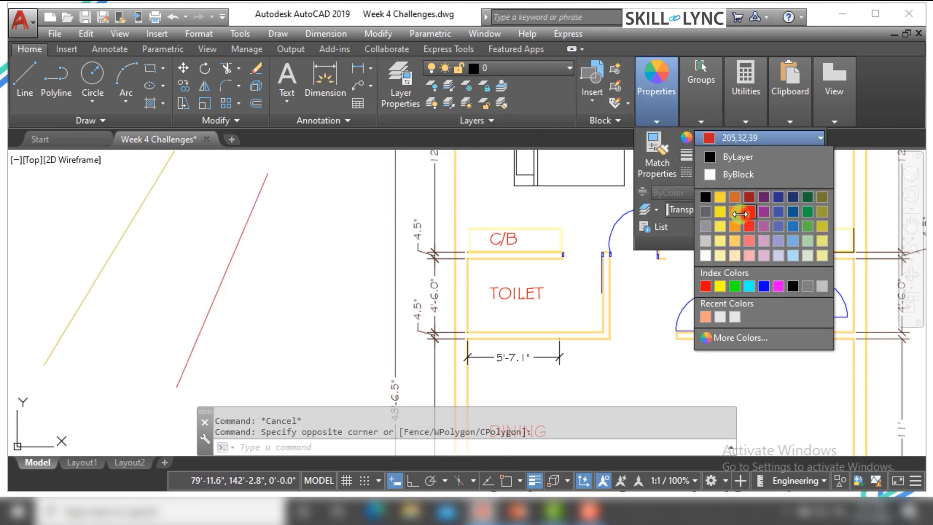
click(740, 213)
key(Escape)
Assign the red right slanted line to the Anno layer and clear the selection
click(264, 264)
click(225, 237)
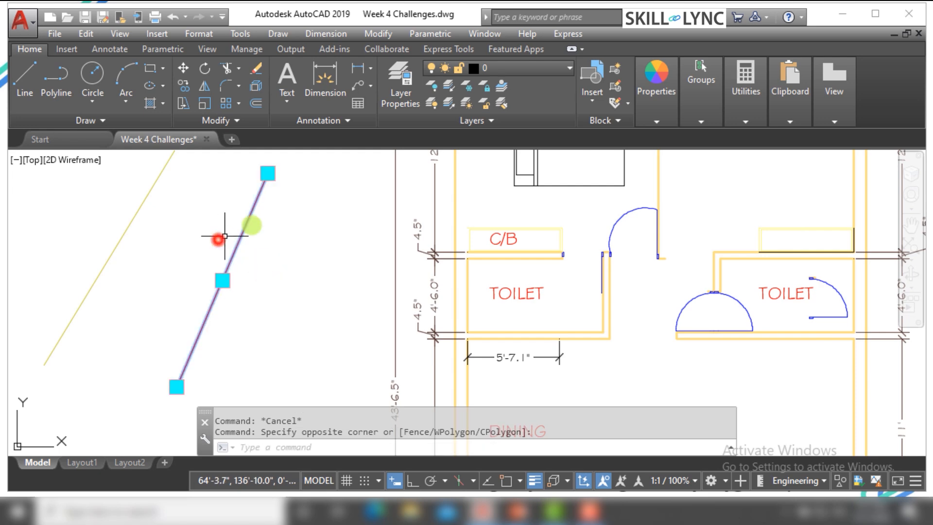
click(557, 67)
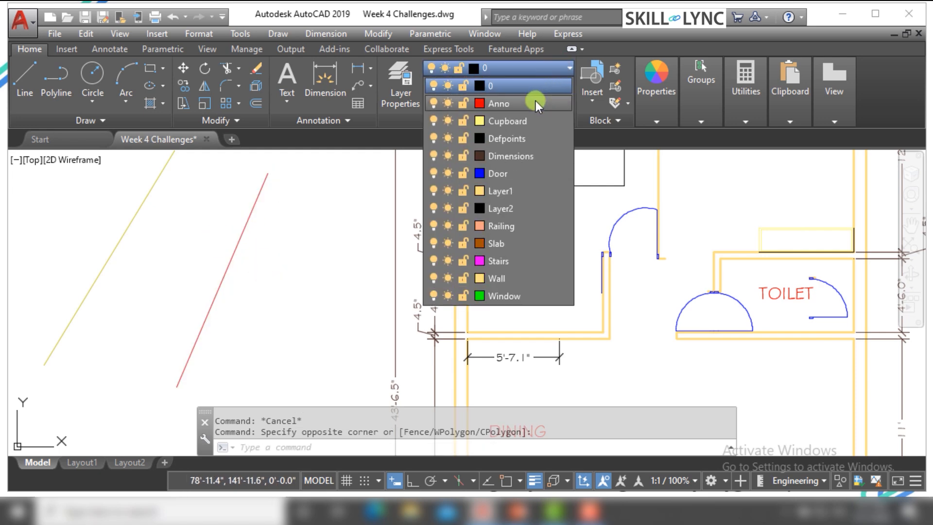
key(Escape)
Assign the yellow left slanted line to the layer Layer1 and clear the selection
click(209, 208)
click(98, 173)
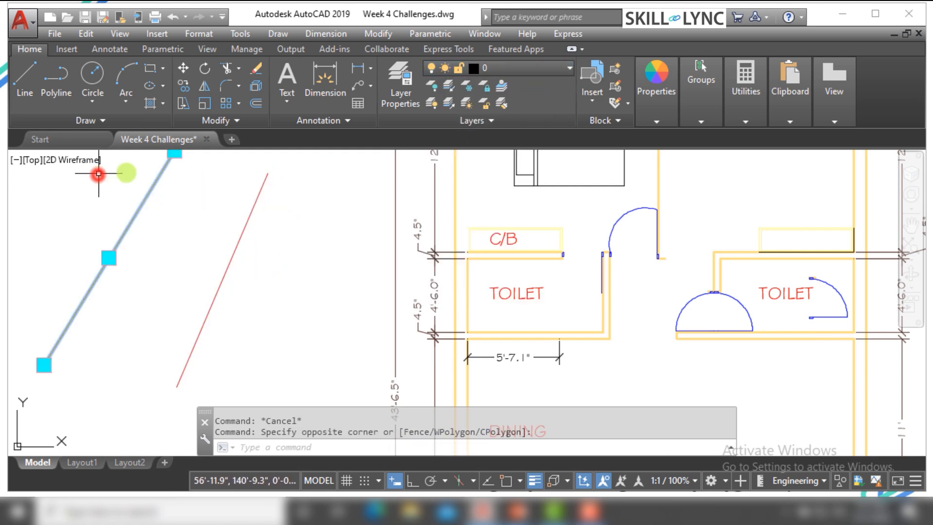
click(550, 69)
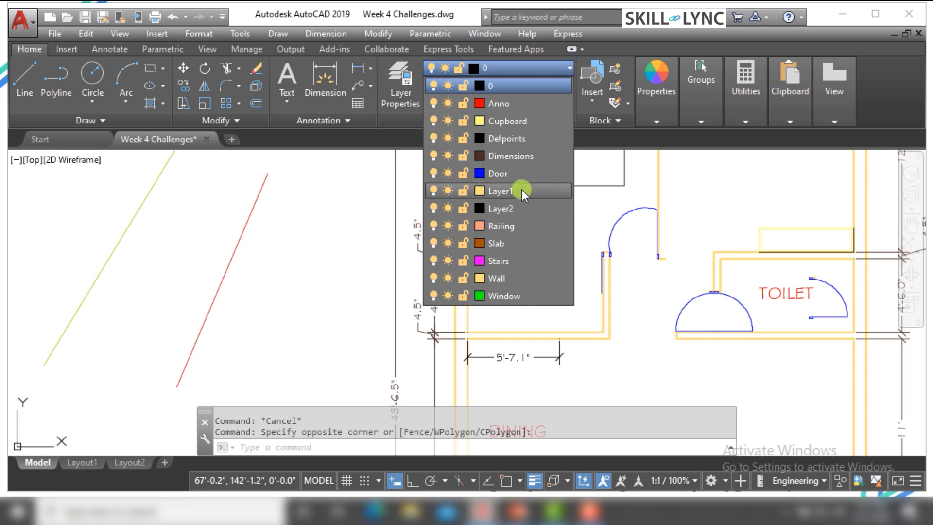
click(501, 190)
key(Escape)
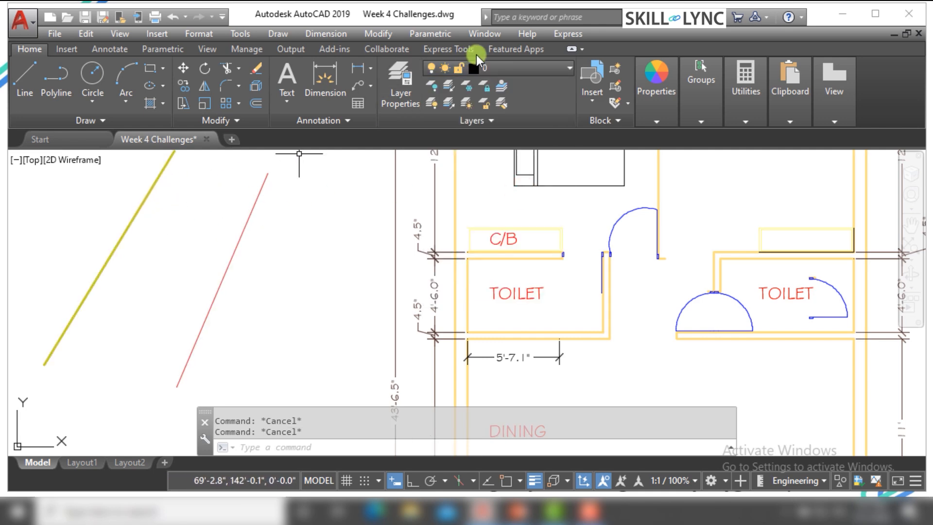
Examine the right slanted line's layer and color properties and the left slanted line's layer
click(246, 246)
click(196, 217)
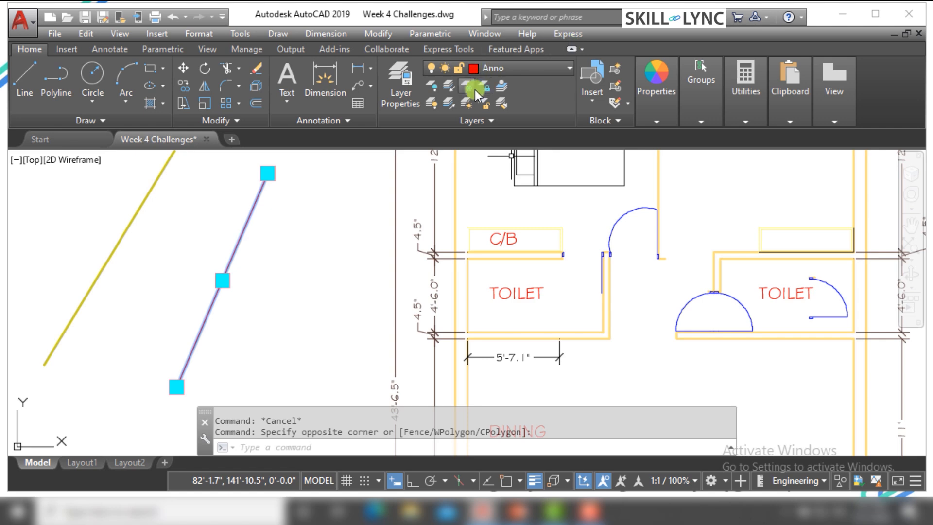
mouse_move(651, 123)
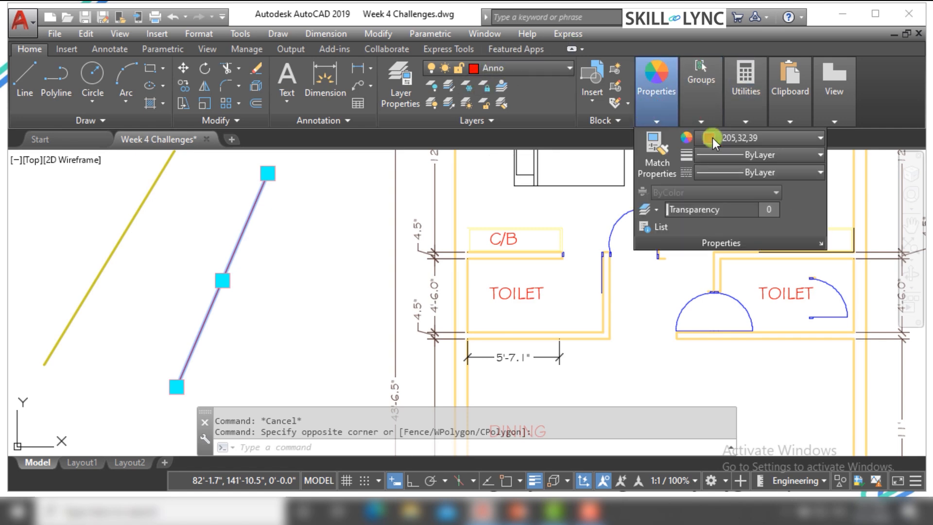
click(712, 138)
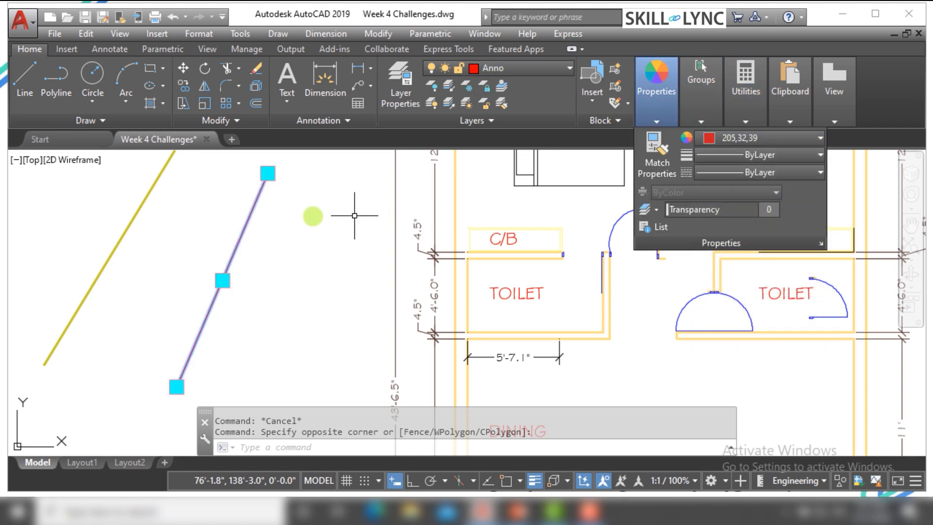
key(Escape)
click(292, 217)
click(225, 199)
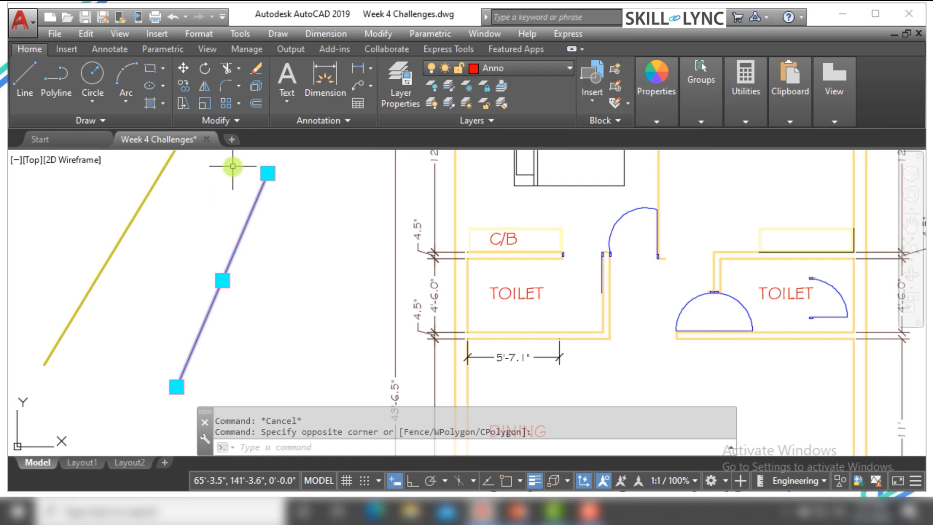
key(Escape)
click(208, 187)
click(120, 165)
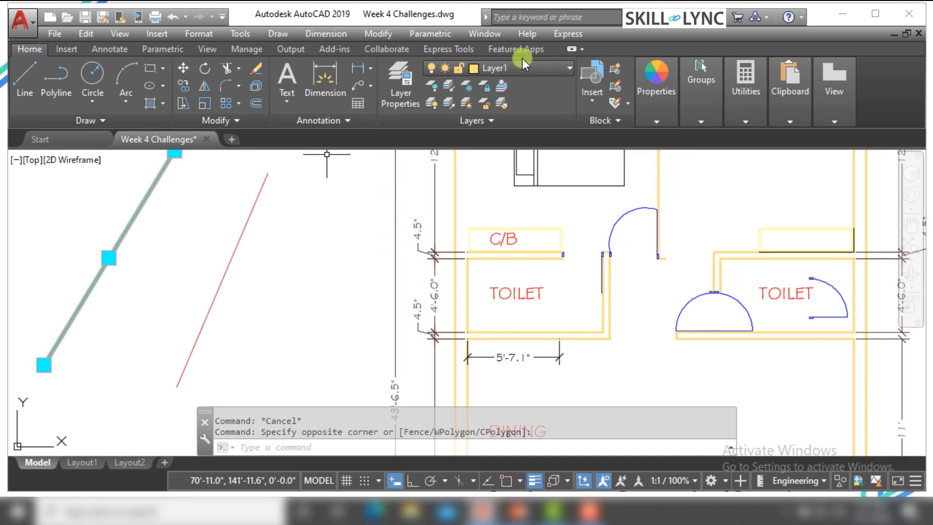
key(Escape)
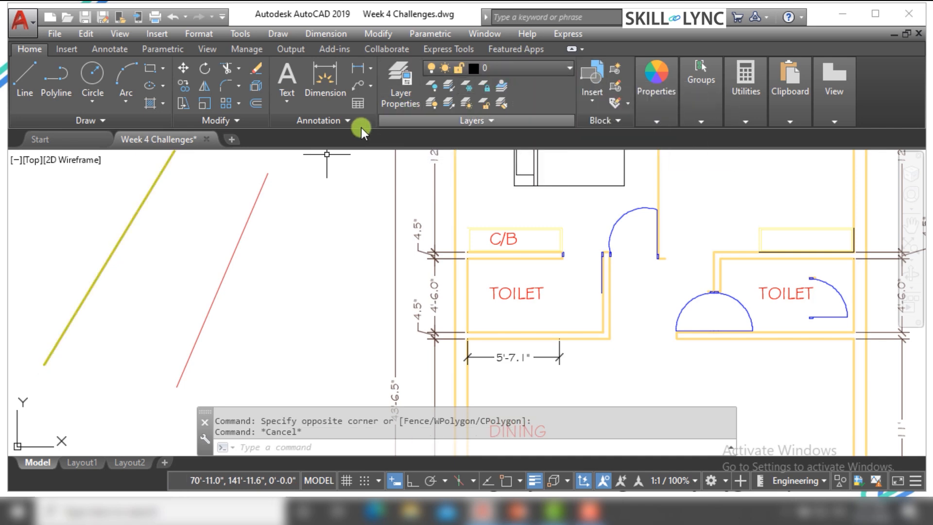
click(127, 202)
click(145, 221)
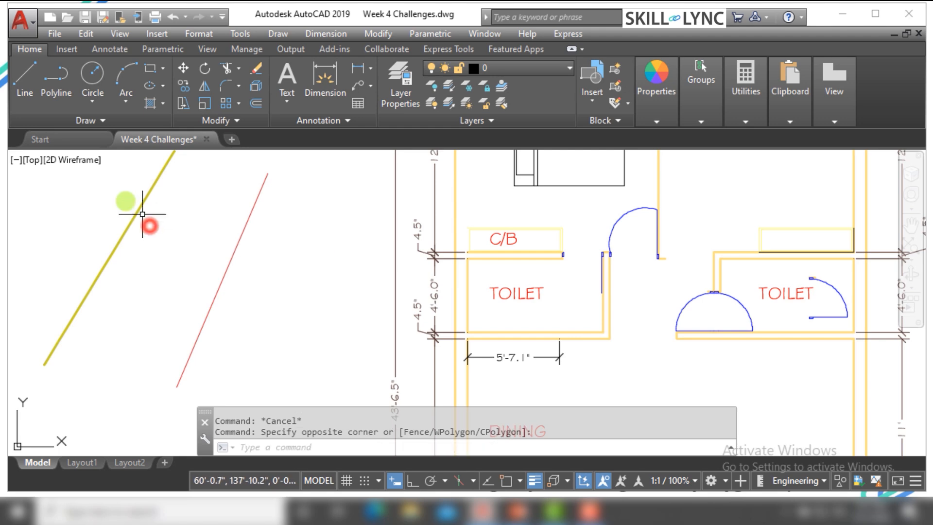
click(118, 196)
click(193, 234)
key(Escape)
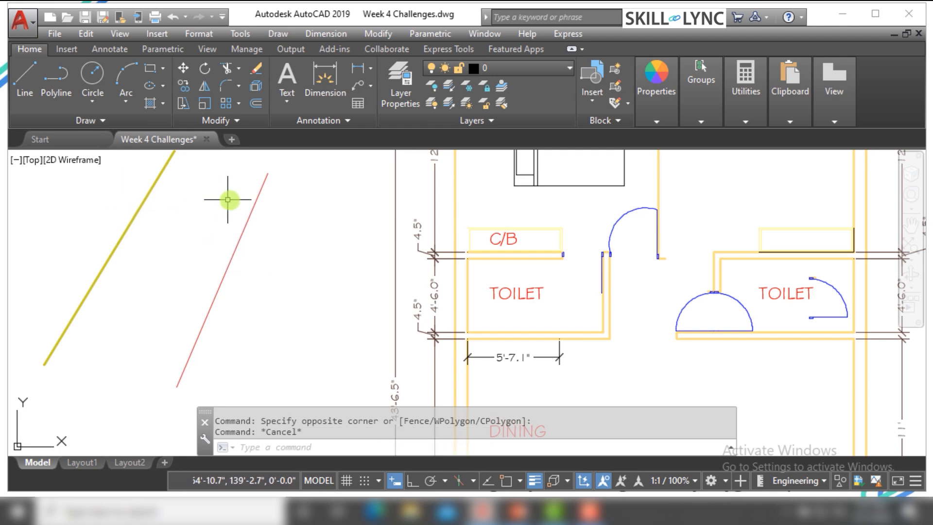
key(Escape)
Copy the layer and color properties of the thick yellow left line onto the red right line with MATCHPROP
text(M)
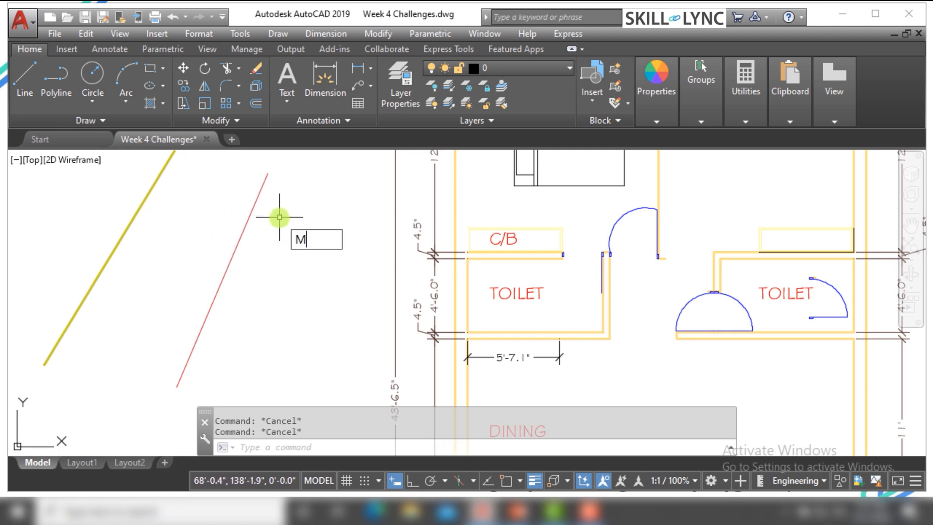
text(A)
key(Return)
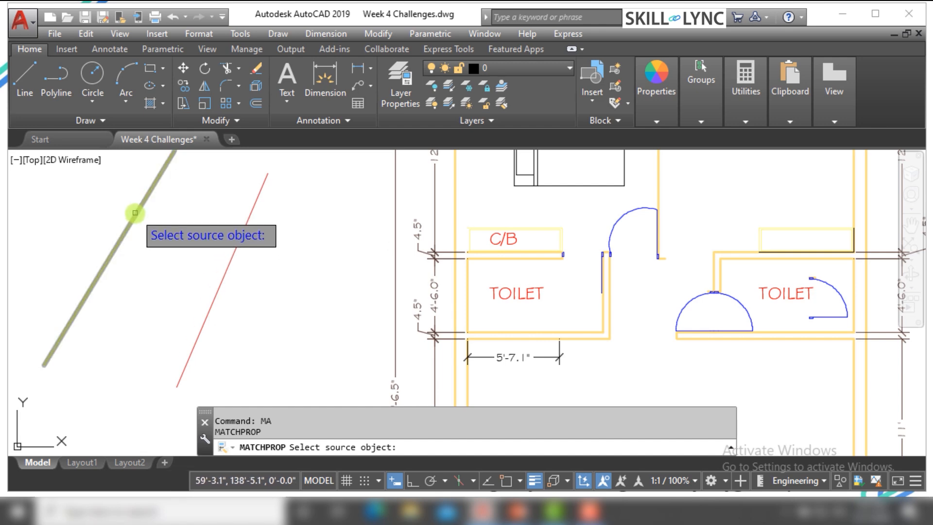
click(135, 213)
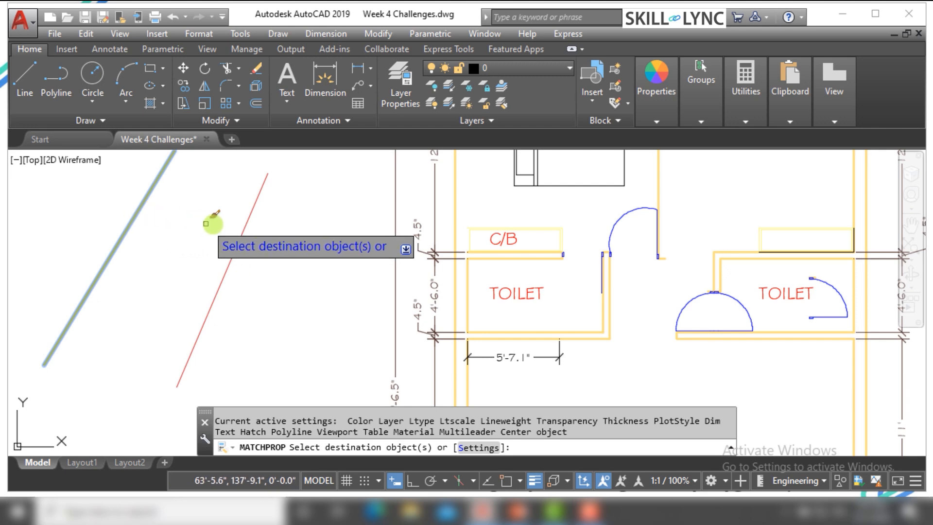
click(246, 225)
key(Escape)
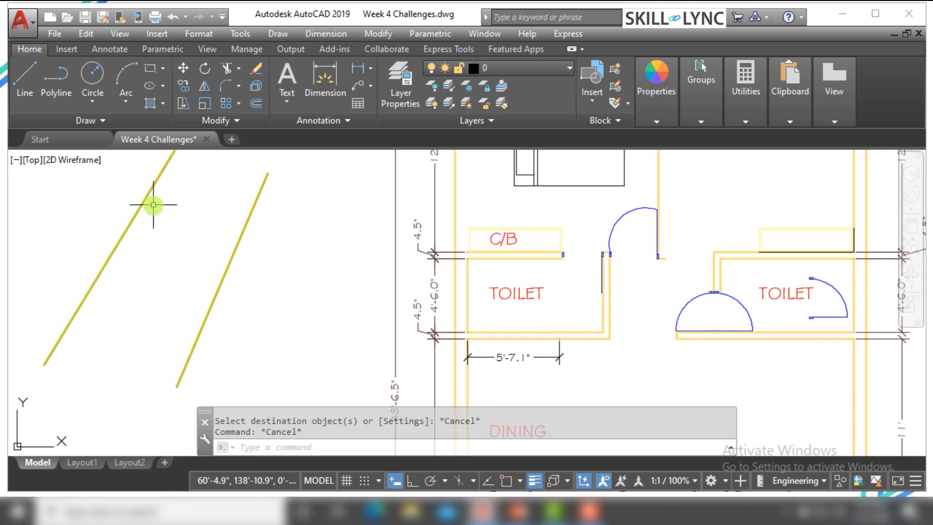
Check the layer of each slanted line by selecting them one at a time, clearing the selection after each
click(239, 238)
click(223, 225)
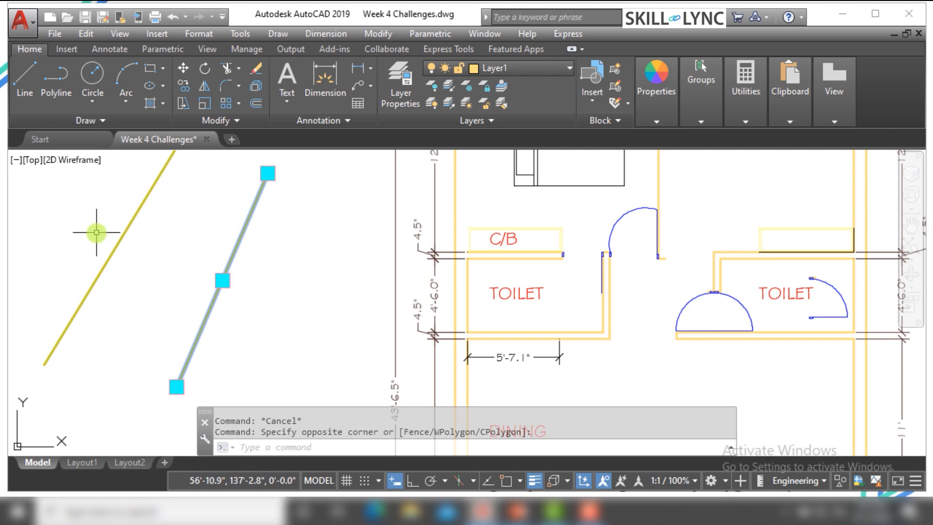
key(Escape)
click(140, 237)
click(114, 214)
key(Escape)
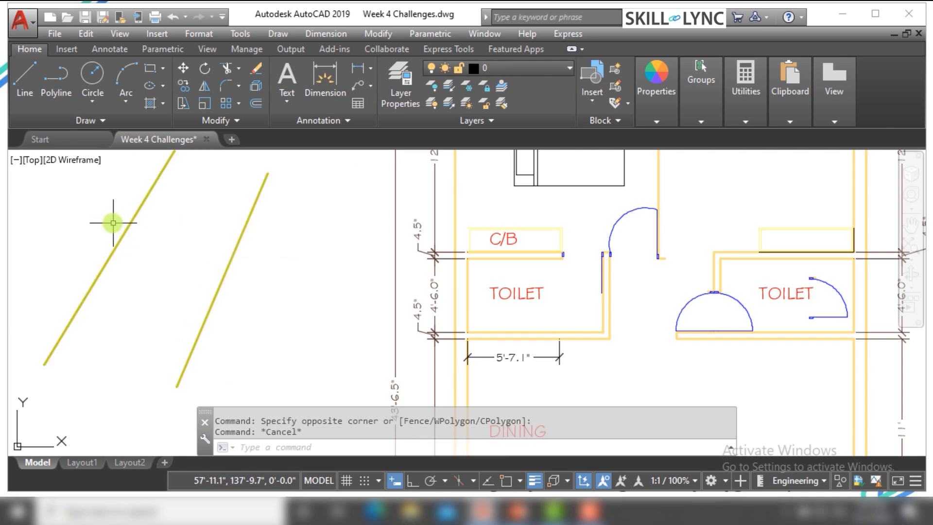
Change the right slanted line's linetype to HIDDEN and clear the selection
click(272, 269)
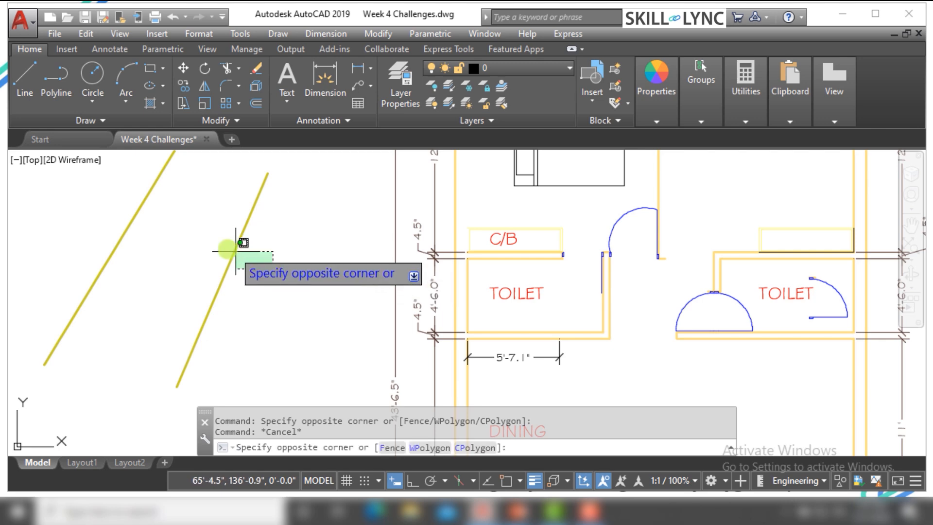
click(211, 243)
mouse_move(648, 108)
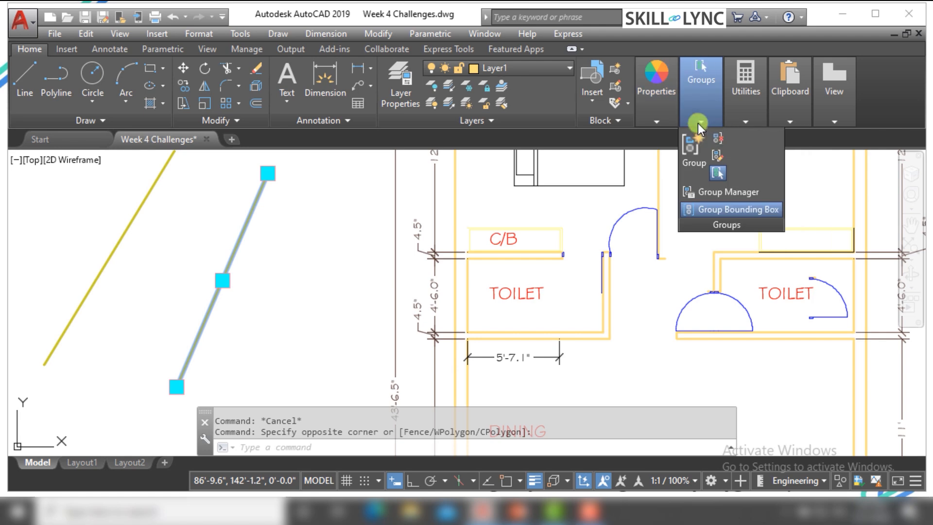
click(721, 172)
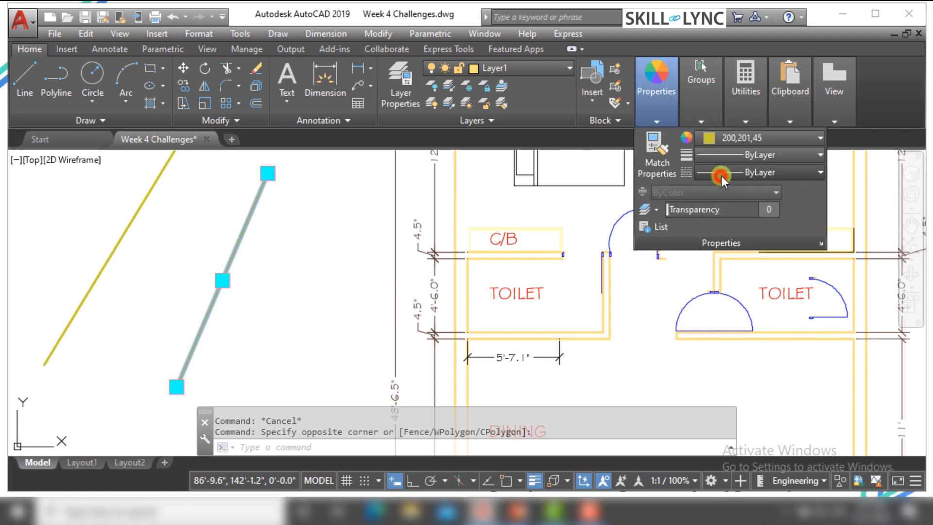
click(745, 244)
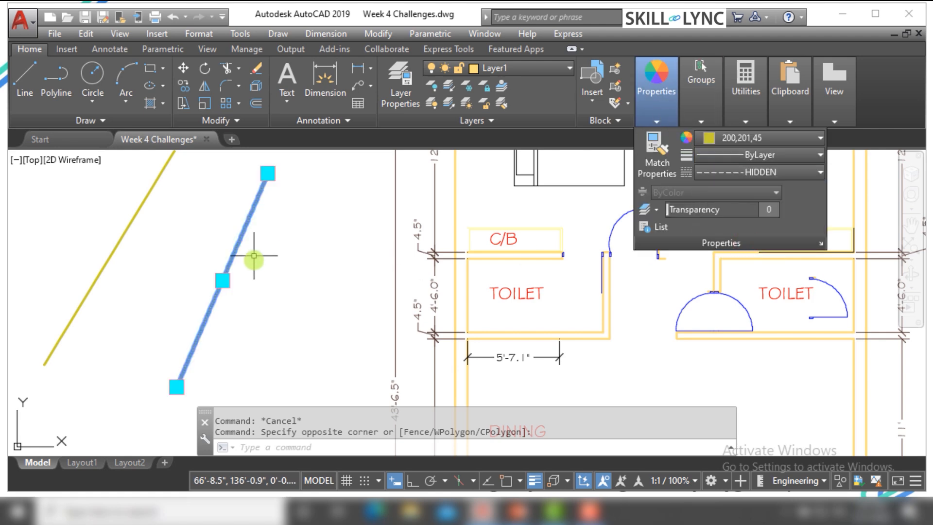
key(Escape)
Set the global linetype scale factor to 10 with LTSCALE
scroll(244, 213, up, 6)
scroll(289, 234, down, 2)
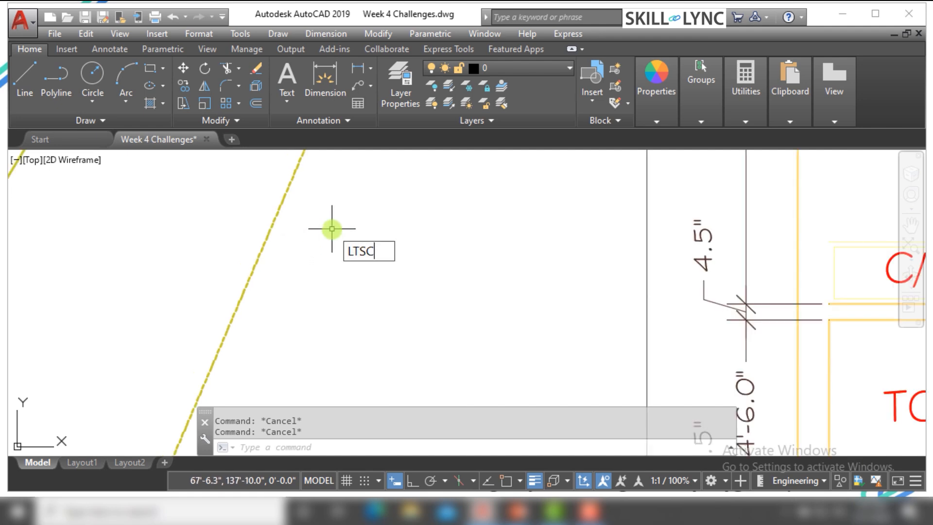
text(LTSCALE)
key(Return)
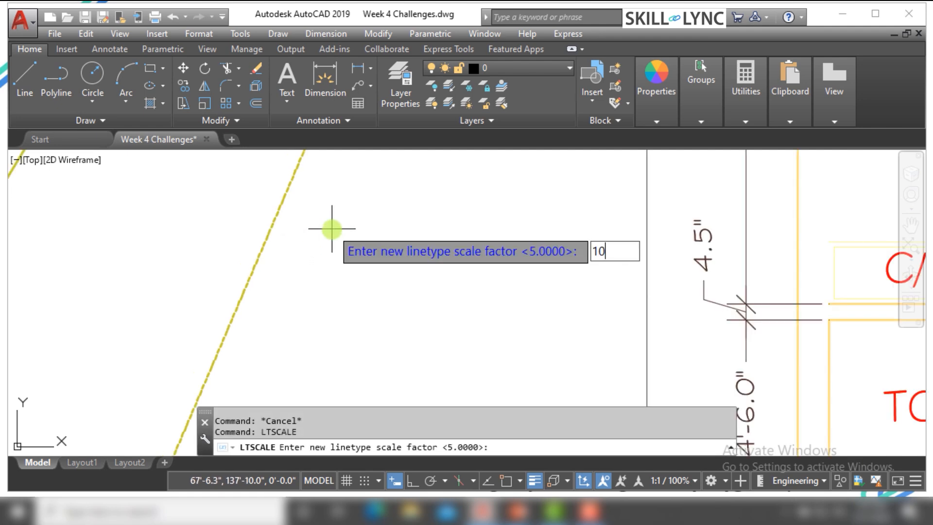
key(Return)
key(Escape)
key(Escape)
scroll(336, 221, down, 2)
scroll(398, 311, up, 1)
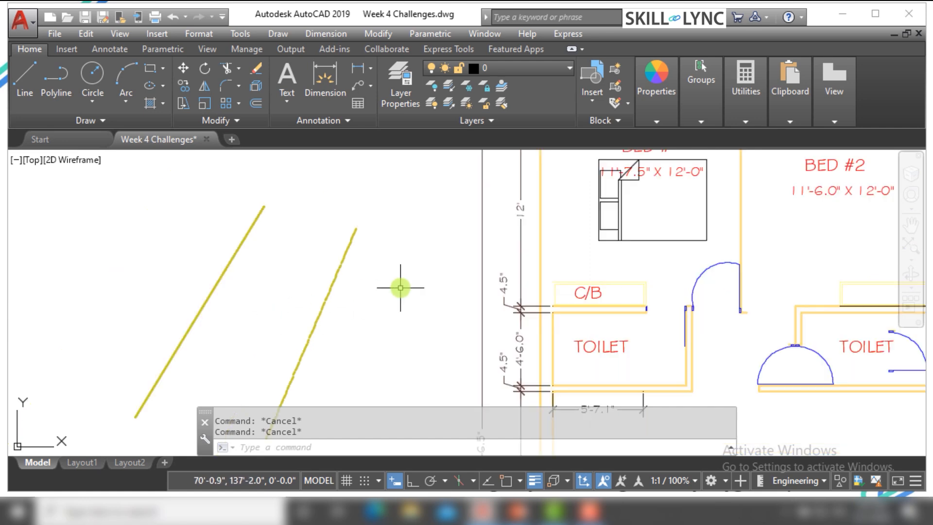
Change the color of the dashed right slanted line to dark blue and clear the selection
scroll(341, 302, up, 2)
click(346, 298)
click(314, 276)
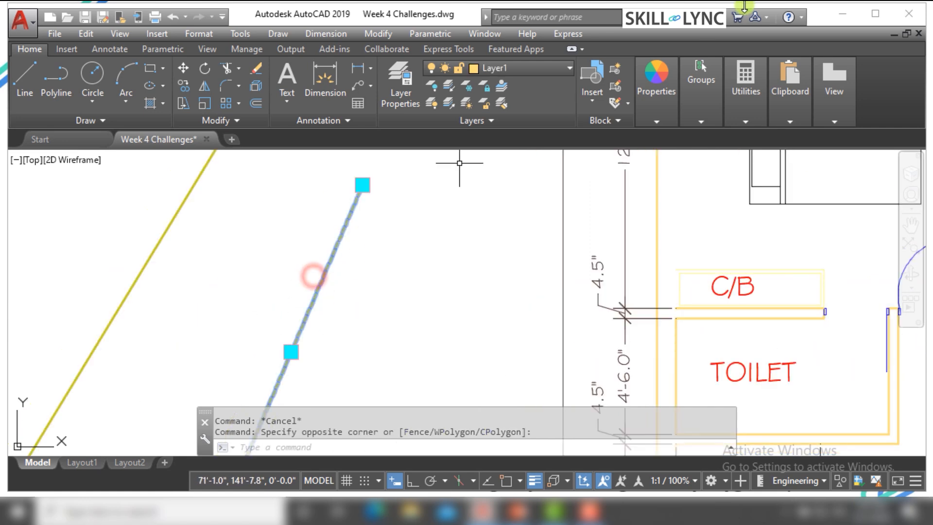
click(672, 88)
click(722, 135)
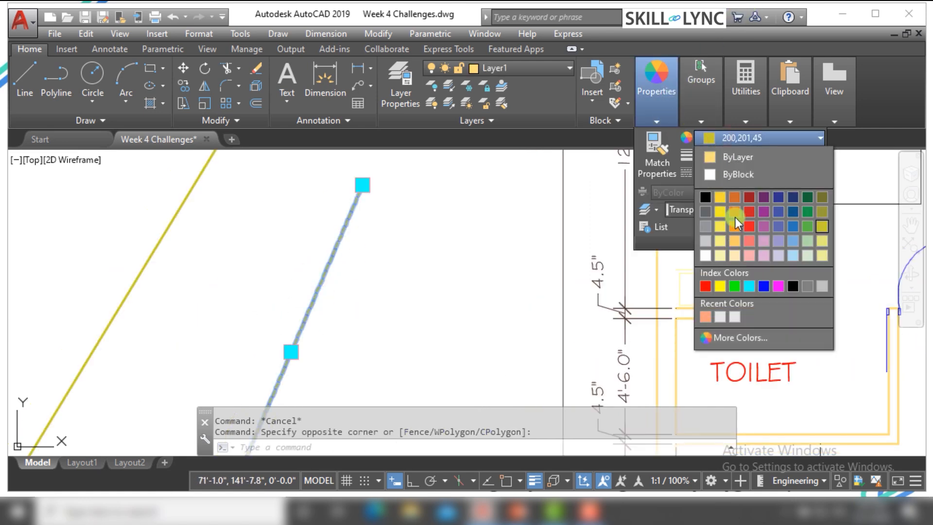
click(778, 197)
key(Escape)
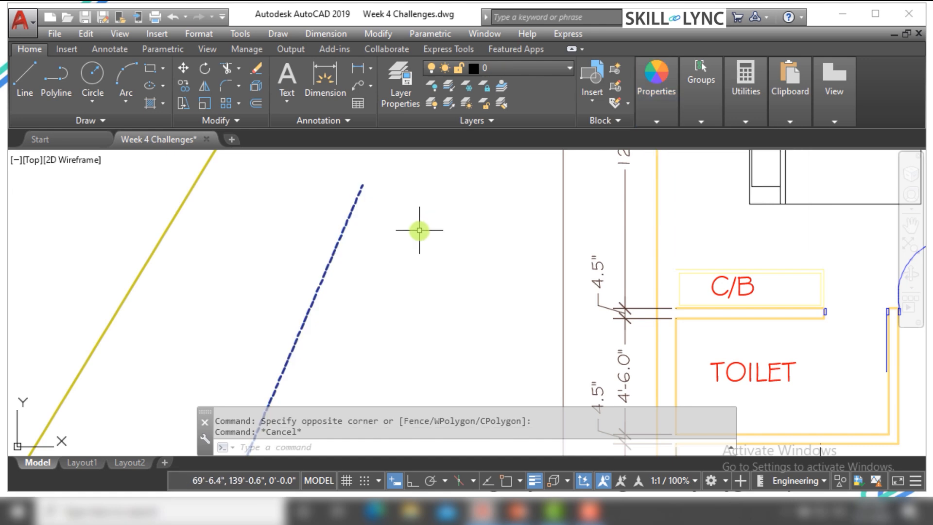
Examine the layer of the dashed right line and the layer, color and linetype of the yellow left line
scroll(410, 234, down, 2)
scroll(411, 233, up, 2)
click(396, 208)
click(310, 207)
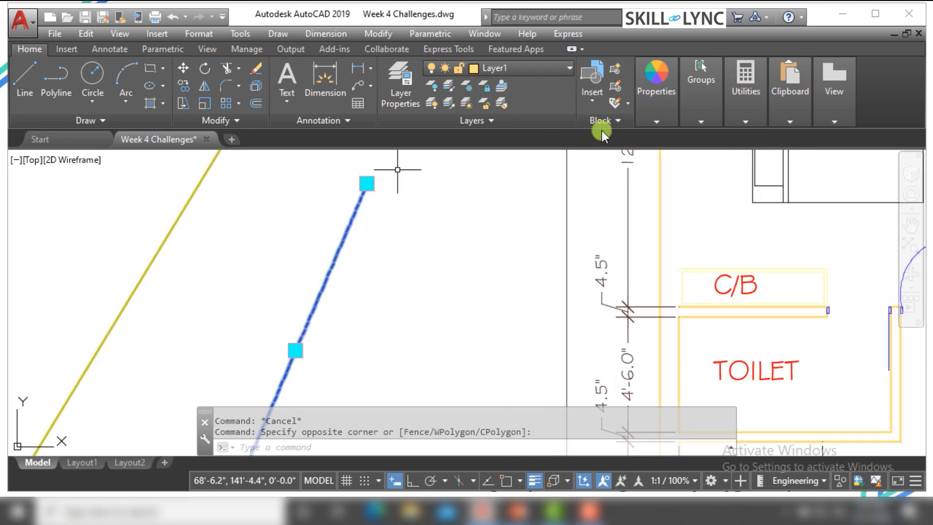
key(Escape)
click(364, 245)
key(Escape)
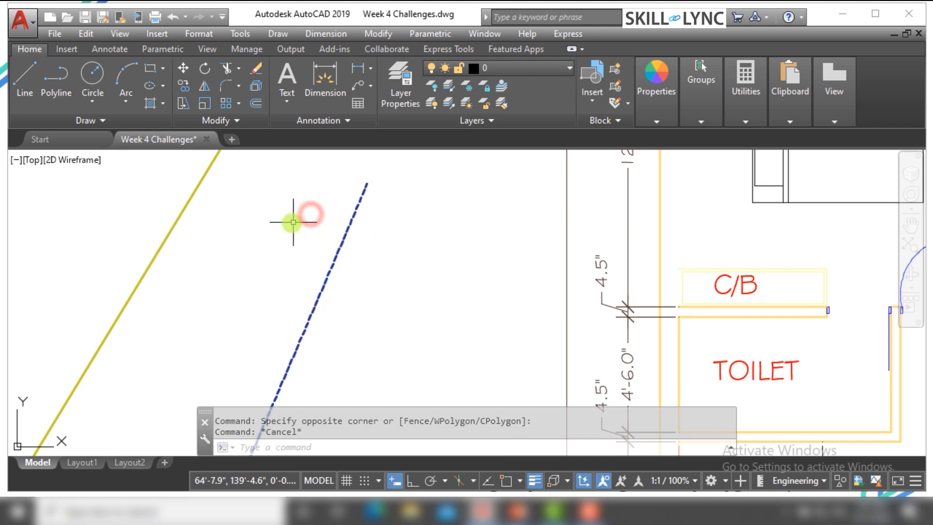
click(282, 216)
click(174, 189)
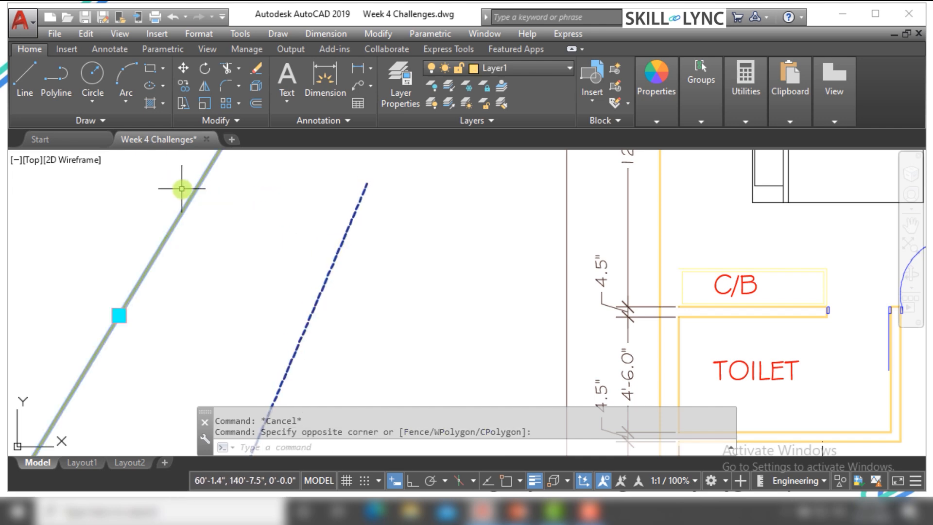
click(656, 120)
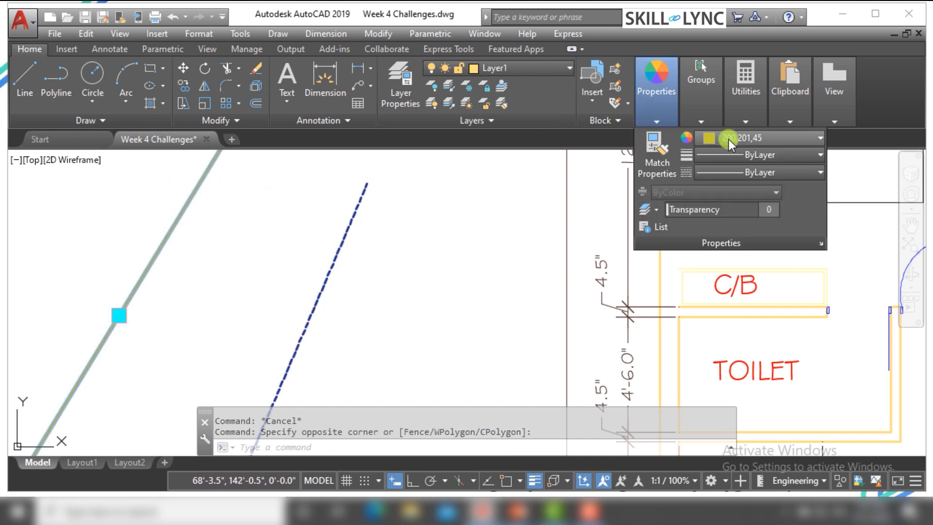
key(Escape)
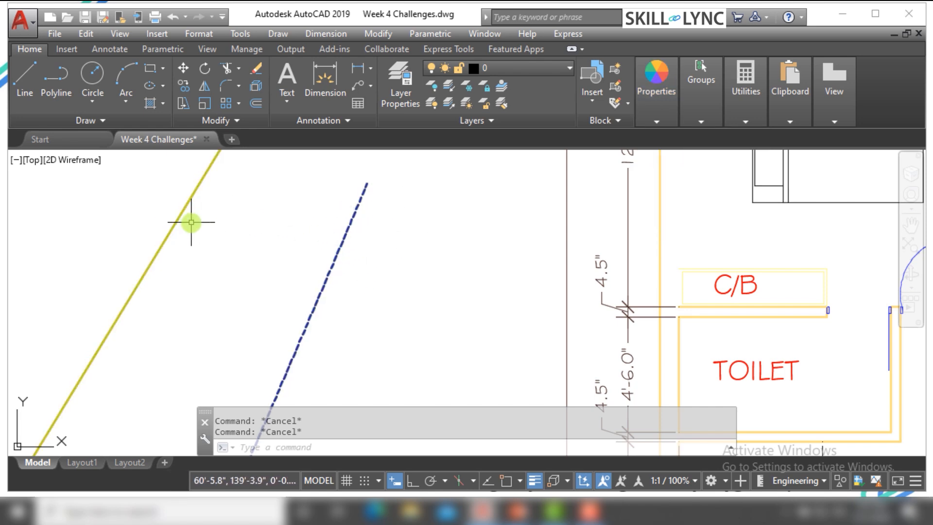
Copy the properties of the dashed blue right line onto the yellow left line with MATCHPROP
text(A)
key(Return)
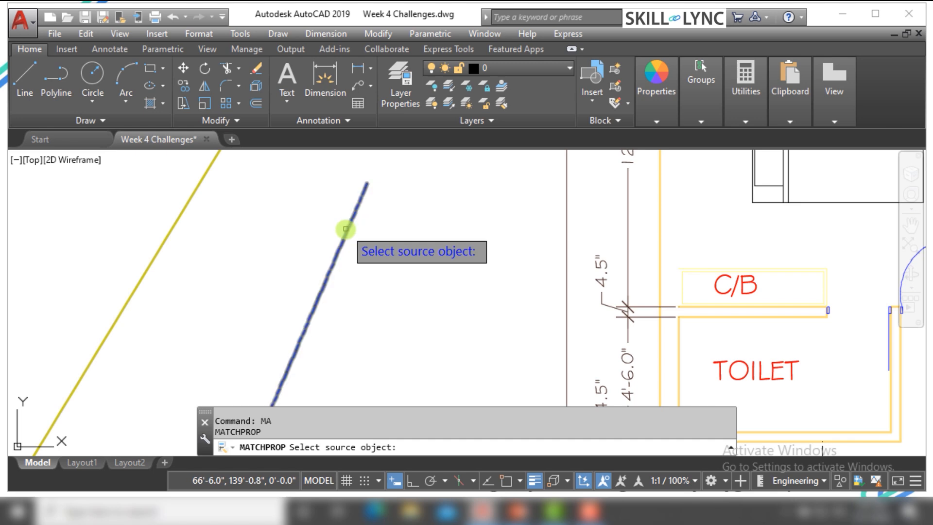
click(346, 229)
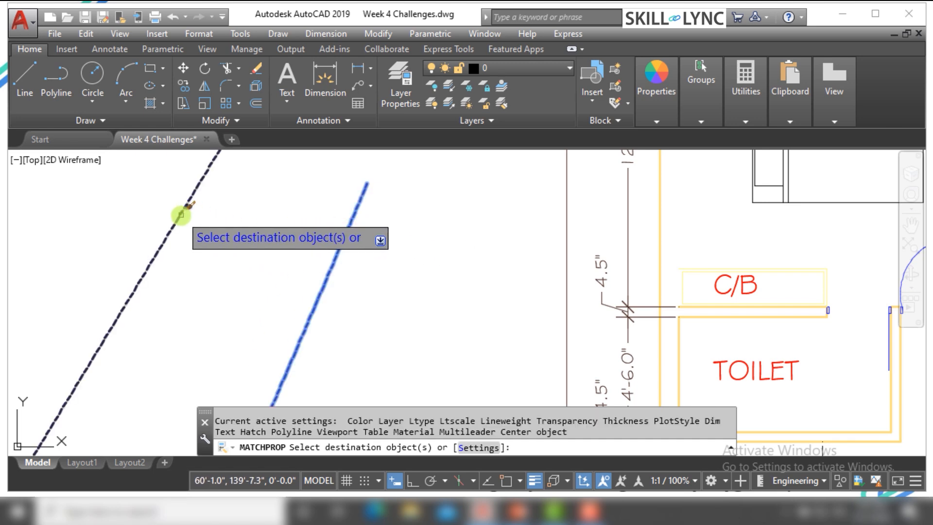
key(Escape)
Check the layer of the left slanted line, then clear the selection
click(183, 202)
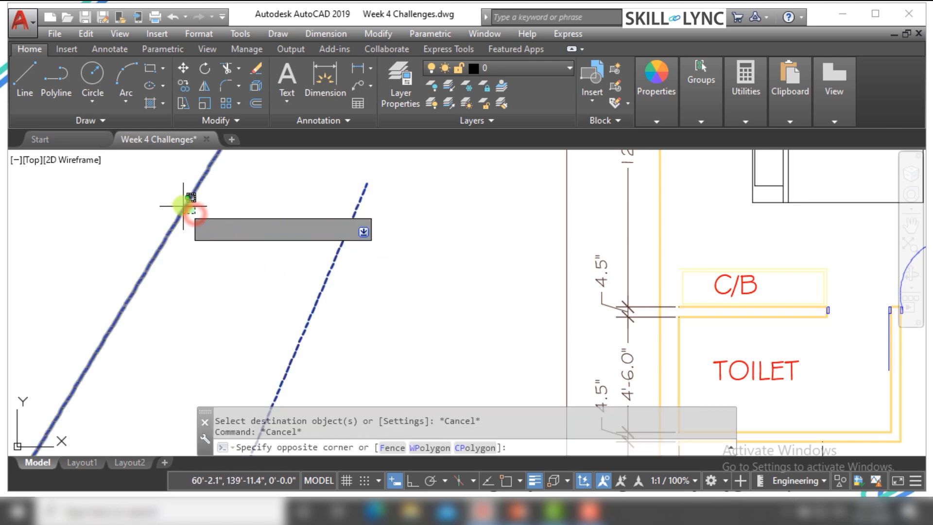
click(175, 200)
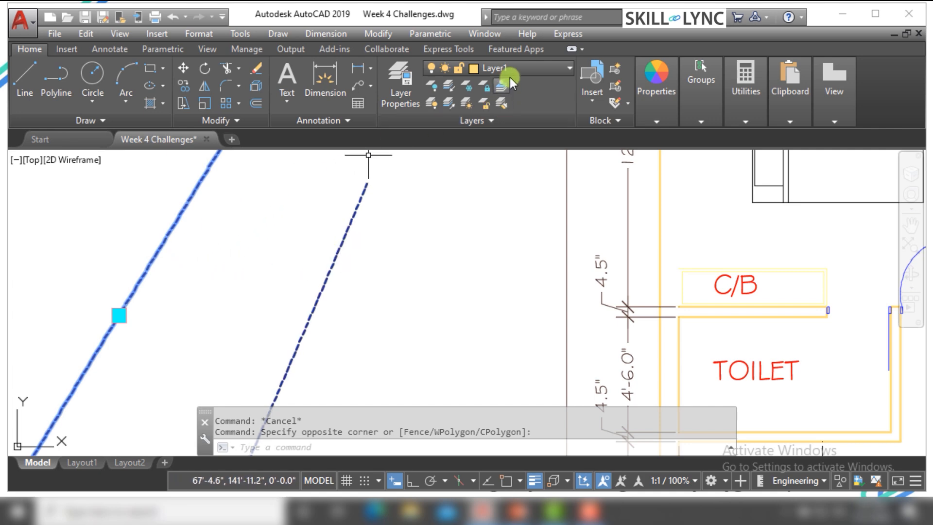
key(Escape)
key(Escape)
scroll(368, 240, down, 2)
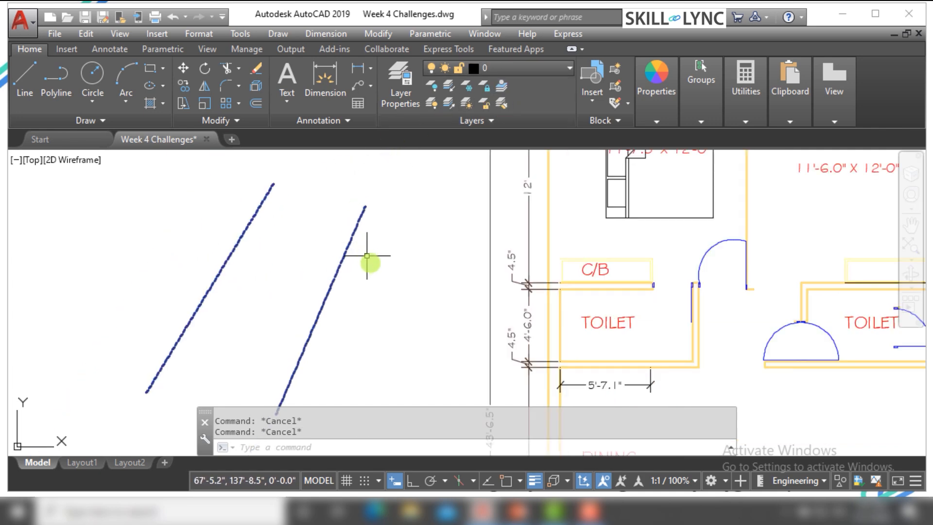